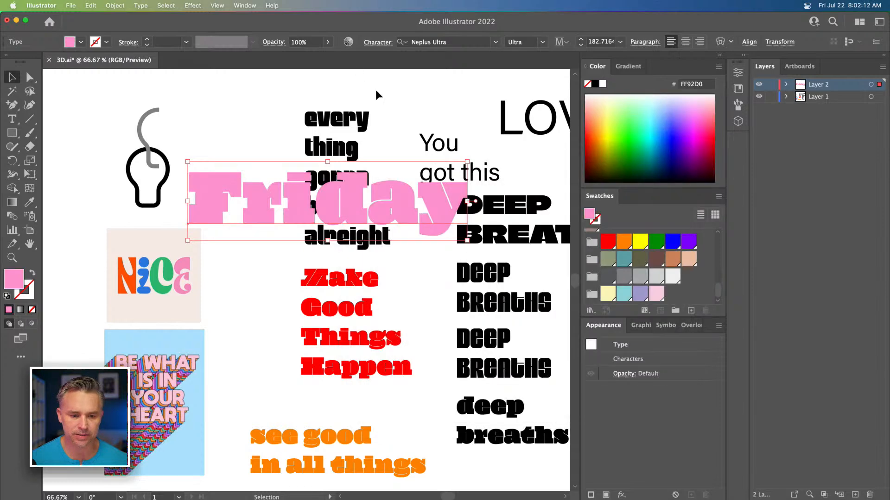
Step: Move the Friday text lower on the artboard and hide Layer 1 so the text stands alone
{"action": "left_click_drag", "start_coordinate": [298, 199], "coordinate": [291, 260]}
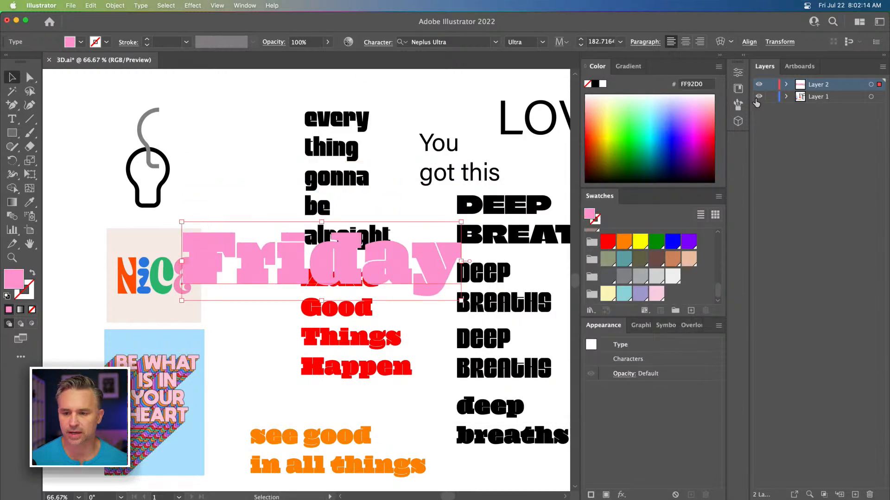
{"action": "left_click", "coordinate": [760, 97]}
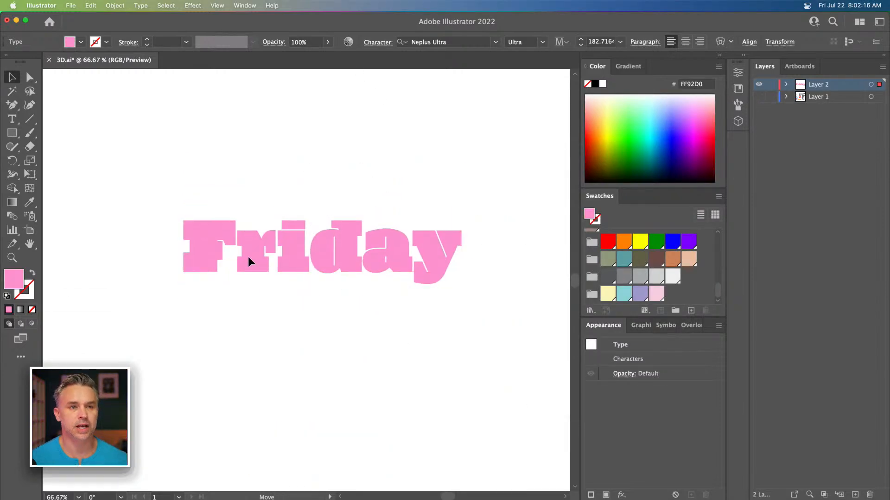
{"action": "left_click_drag", "start_coordinate": [247, 261], "coordinate": [237, 279]}
Step: Zoom in and edit the word's letter d to y so the text reads Friyay
{"action": "key", "text": "super+equal"}
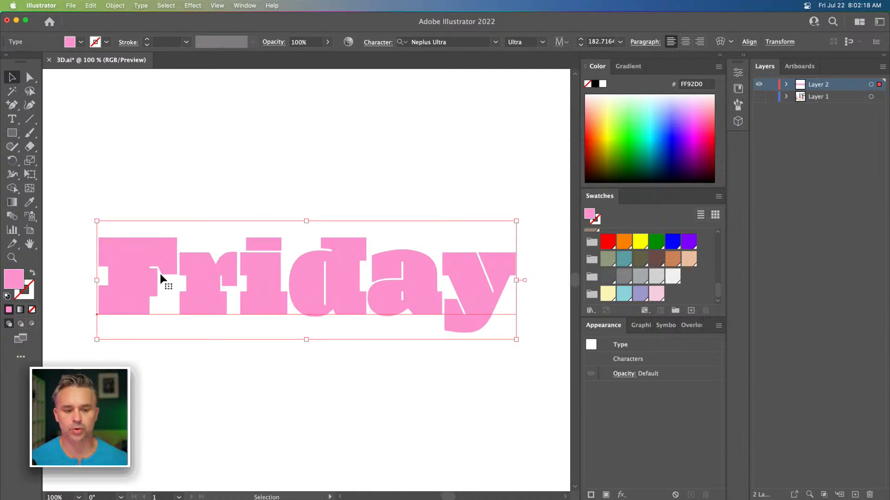
{"action": "double_click", "coordinate": [266, 282]}
{"action": "left_click", "coordinate": [336, 282]}
{"action": "key", "text": "BackSpace"}
{"action": "type", "text": "y"}
{"action": "left_click", "coordinate": [10, 80]}
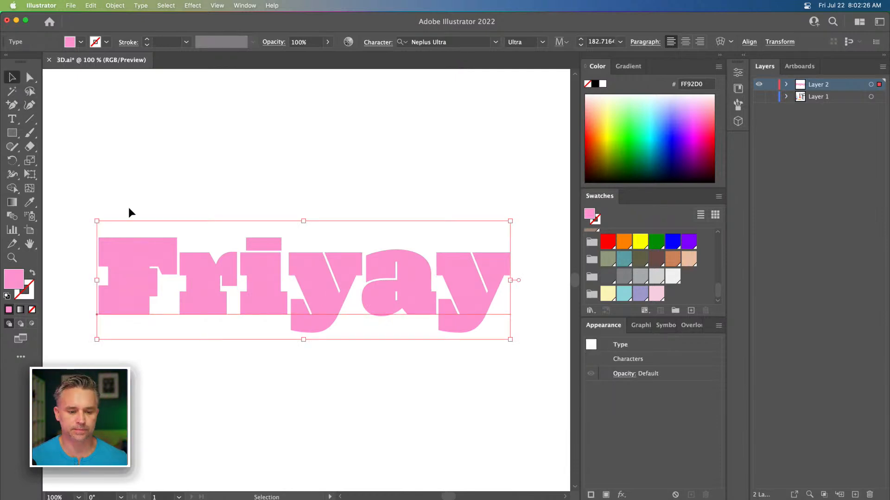
Step: Scale the Friyay text up slightly and duplicate a copy below it
{"action": "left_click_drag", "start_coordinate": [95, 221], "coordinate": [69, 182]}
{"action": "left_click_drag", "start_coordinate": [113, 233], "coordinate": [115, 316]}
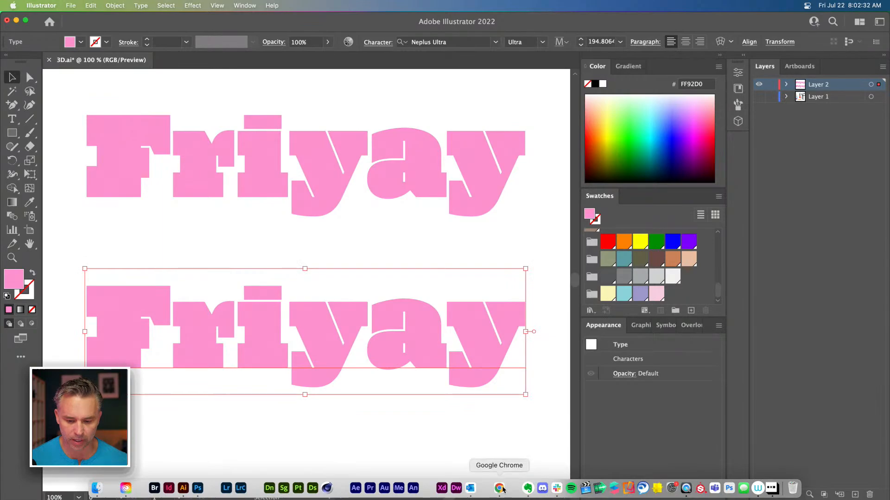
Step: Switch to Chrome, close the extra tabs, and maximize the window on the Adobe Fonts page
{"action": "left_click", "coordinate": [496, 482]}
{"action": "key", "text": "super+w"}
{"action": "key", "text": "super+w"}
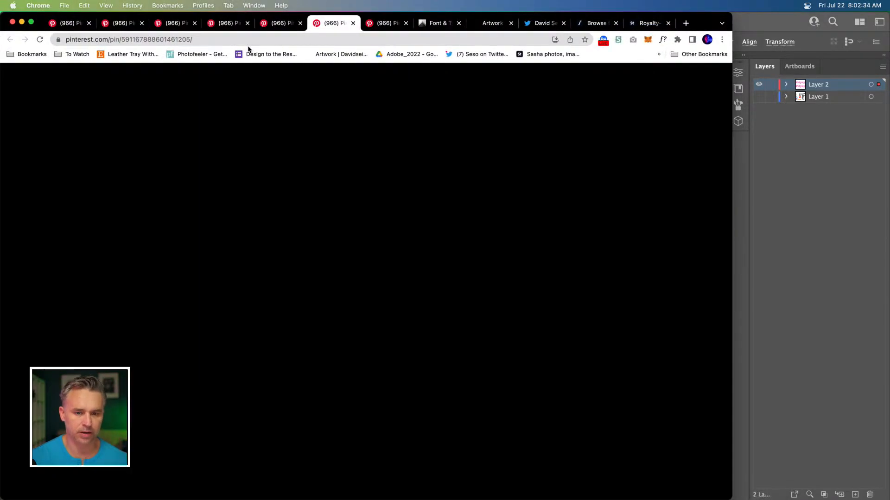
{"action": "left_click", "coordinate": [72, 26]}
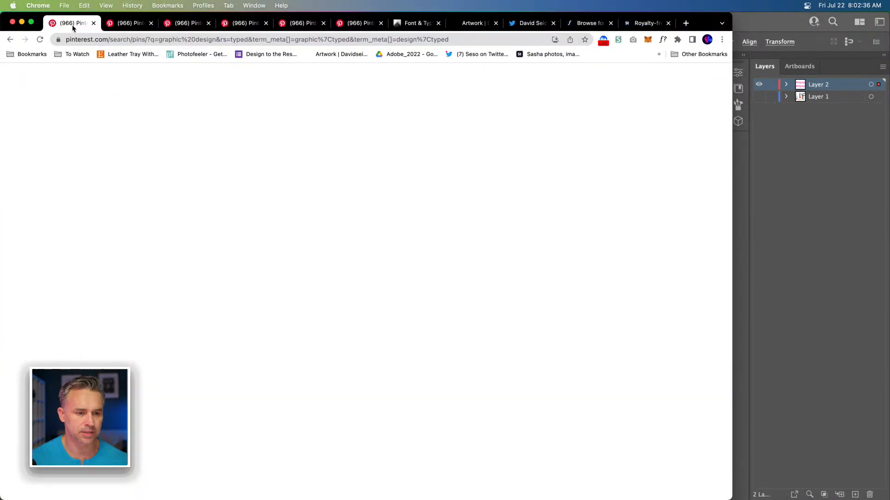
{"action": "key", "text": "super+w"}
{"action": "key", "text": "super+w"}
{"action": "key", "text": "super+w"}
{"action": "key", "text": "super+w"}
{"action": "key", "text": "super+w"}
{"action": "key", "text": "super+w"}
{"action": "key", "text": "super+w"}
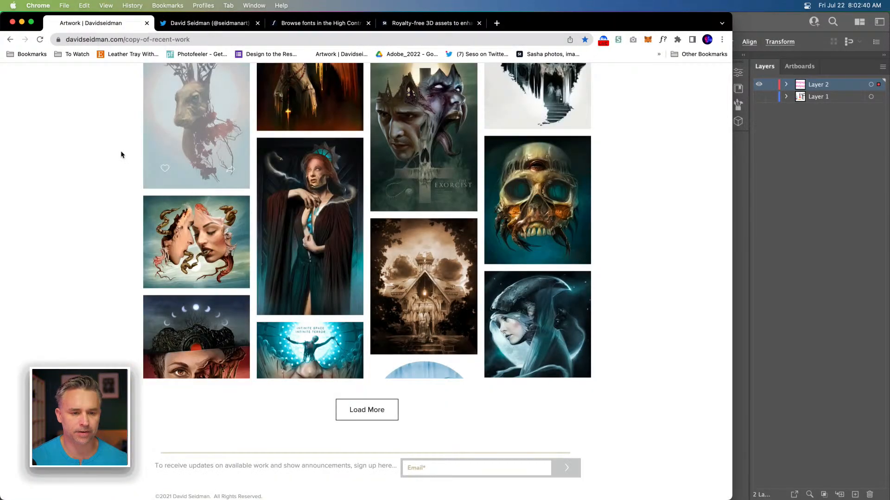
{"action": "key", "text": "super+w"}
{"action": "key", "text": "super+w"}
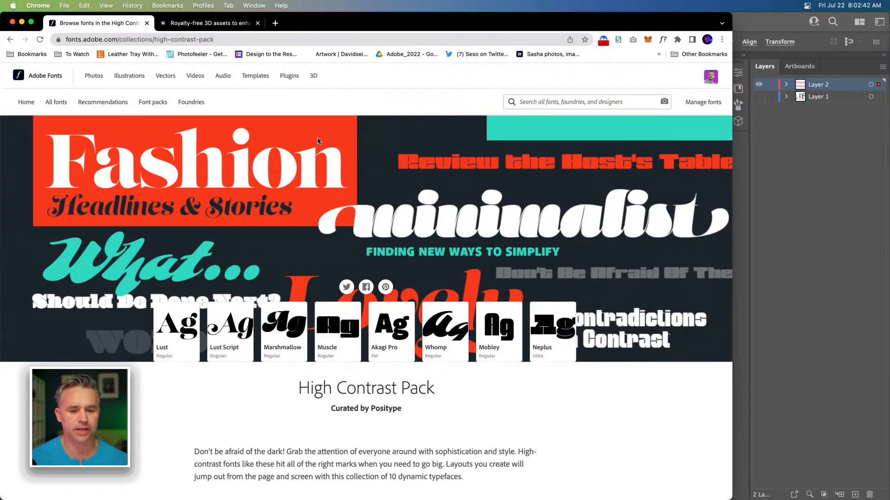
{"action": "left_click_drag", "start_coordinate": [731, 13], "coordinate": [888, 4]}
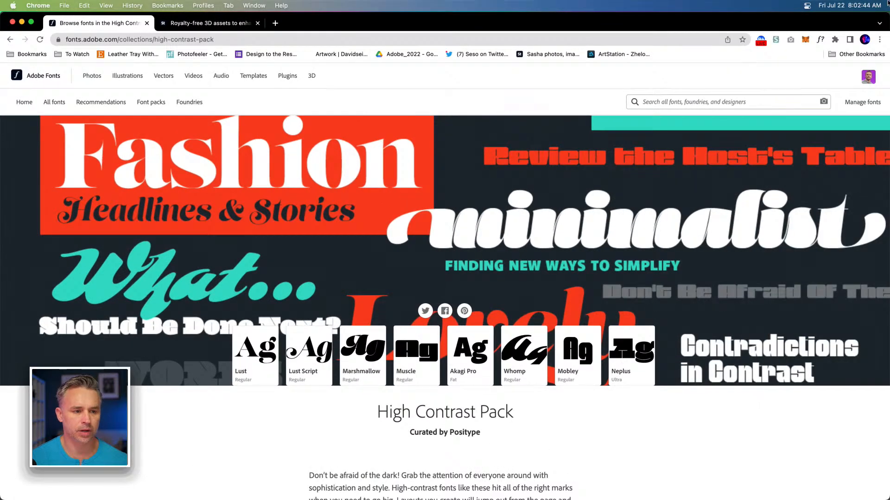
Step: Navigate Adobe Fonts to Recommendations and filter them by Trending
{"action": "left_click", "coordinate": [25, 105]}
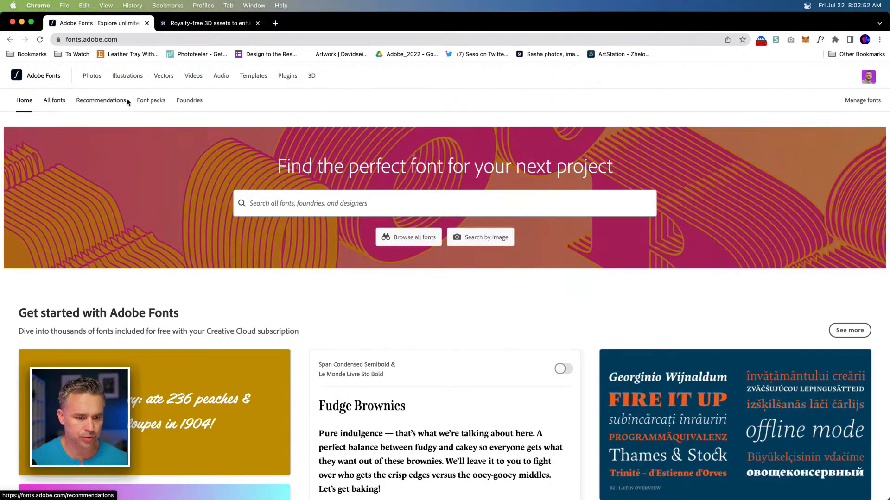
{"action": "left_click", "coordinate": [144, 102]}
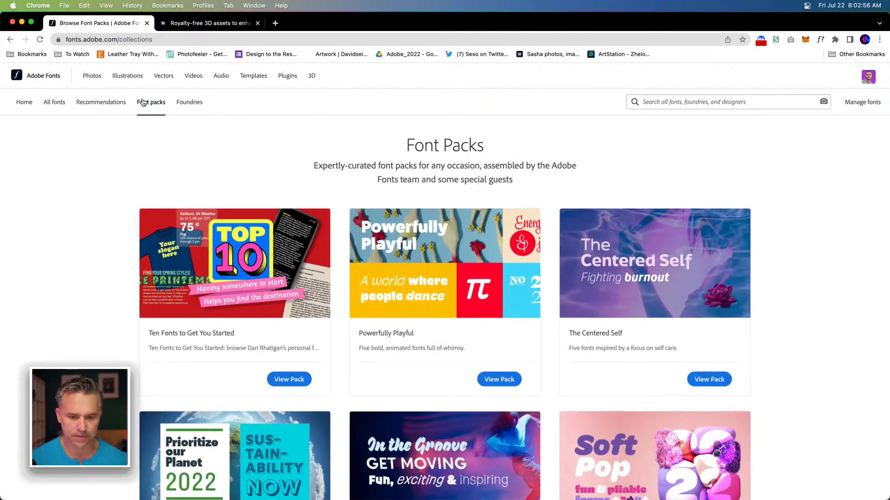
{"action": "left_click", "coordinate": [89, 106]}
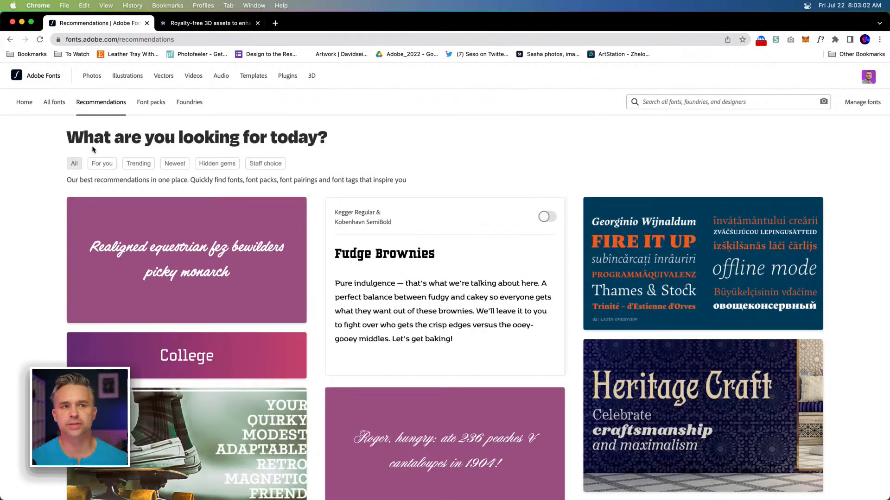
{"action": "left_click", "coordinate": [138, 164]}
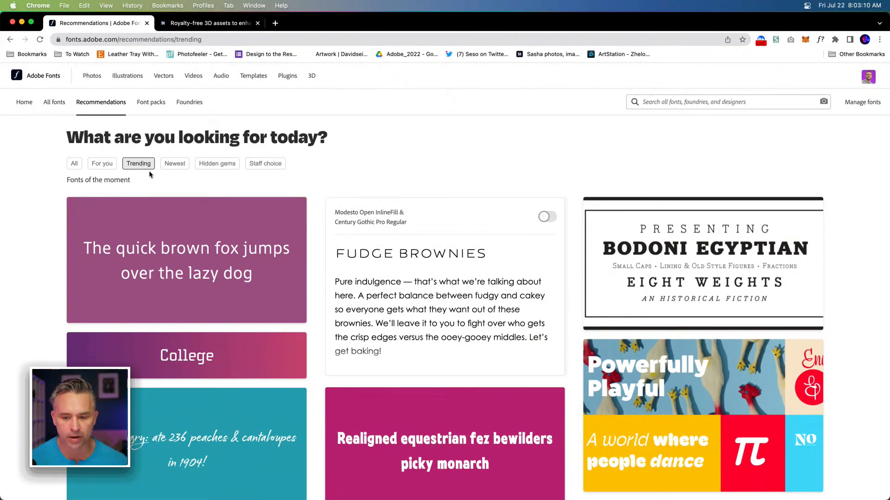
Step: Scroll through the trending font recommendations
{"action": "scroll", "coordinate": [400, 287], "scroll_direction": "down", "scroll_amount": 10}
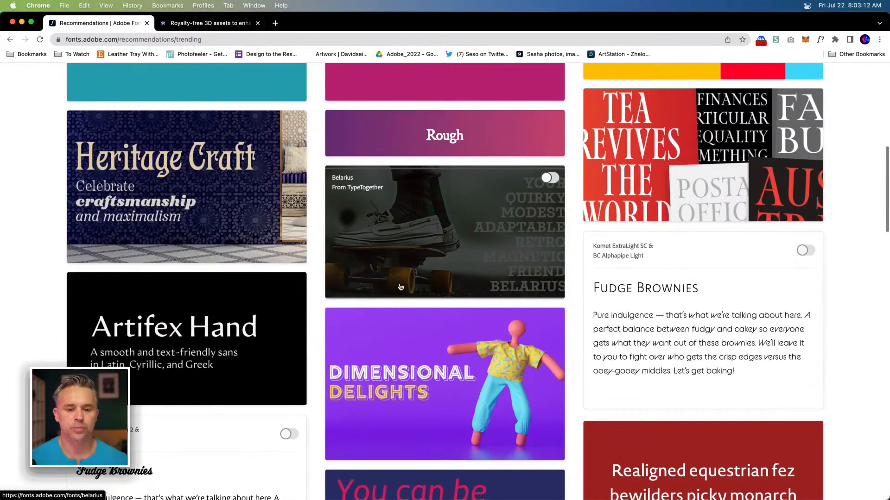
{"action": "scroll", "coordinate": [400, 287], "scroll_direction": "down", "scroll_amount": 6}
{"action": "scroll", "coordinate": [401, 287], "scroll_direction": "down", "scroll_amount": 7}
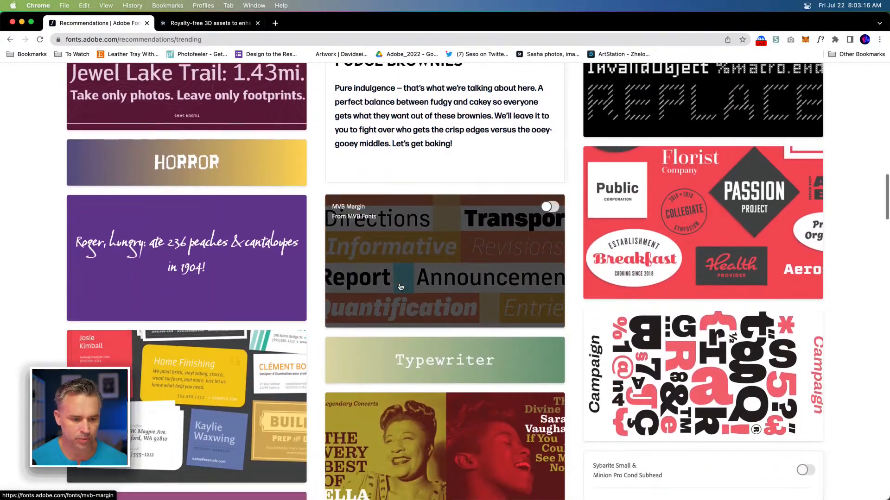
{"action": "scroll", "coordinate": [400, 287], "scroll_direction": "down", "scroll_amount": 7}
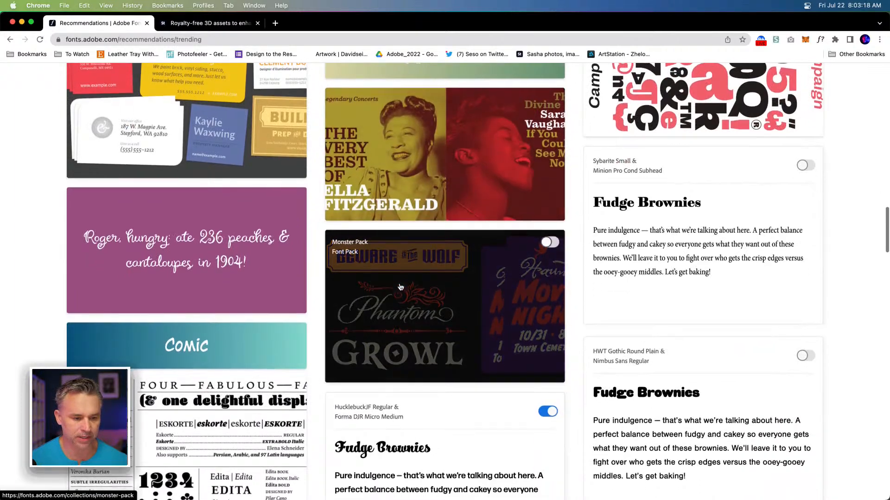
{"action": "scroll", "coordinate": [400, 287], "scroll_direction": "down", "scroll_amount": 9}
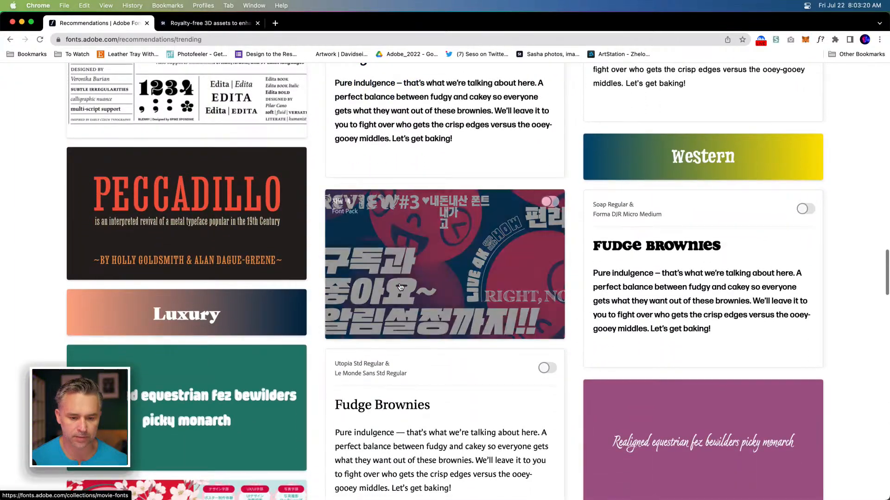
{"action": "scroll", "coordinate": [401, 288], "scroll_direction": "down", "scroll_amount": 1}
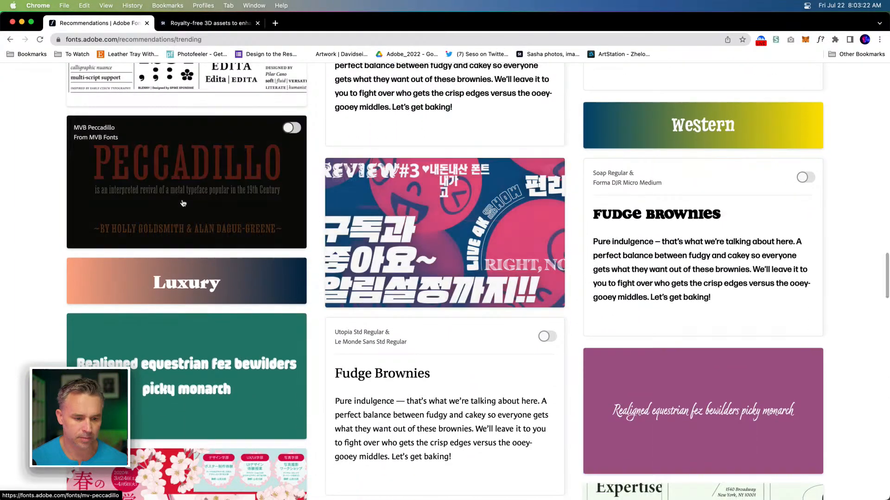
{"action": "scroll", "coordinate": [384, 283], "scroll_direction": "down", "scroll_amount": 6}
{"action": "scroll", "coordinate": [384, 284], "scroll_direction": "down", "scroll_amount": 5}
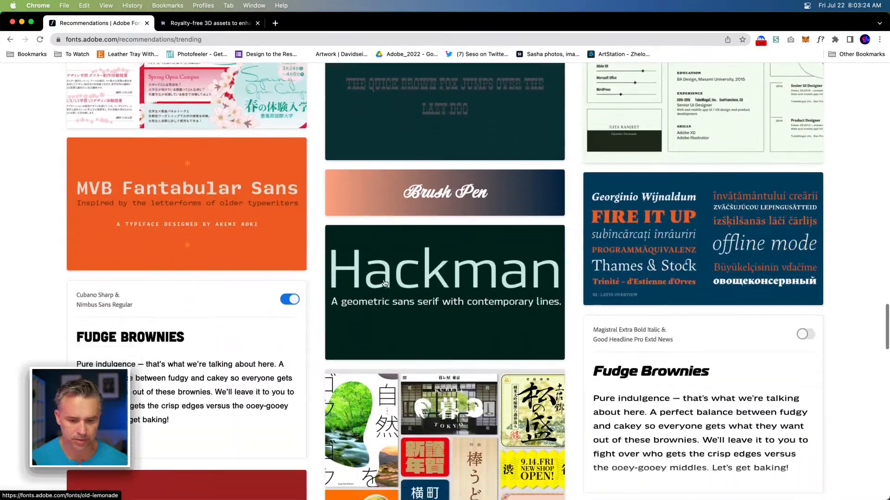
{"action": "scroll", "coordinate": [384, 284], "scroll_direction": "down", "scroll_amount": 3}
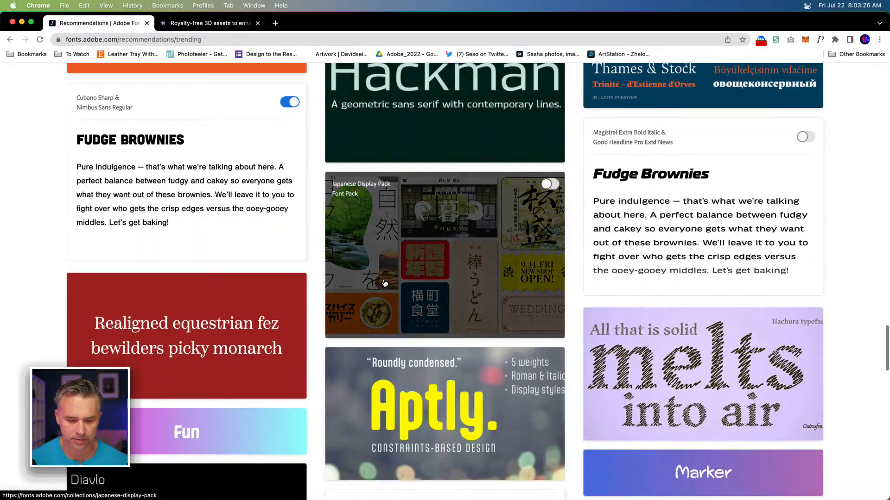
{"action": "scroll", "coordinate": [394, 278], "scroll_direction": "down", "scroll_amount": 5}
{"action": "scroll", "coordinate": [398, 277], "scroll_direction": "down", "scroll_amount": 8}
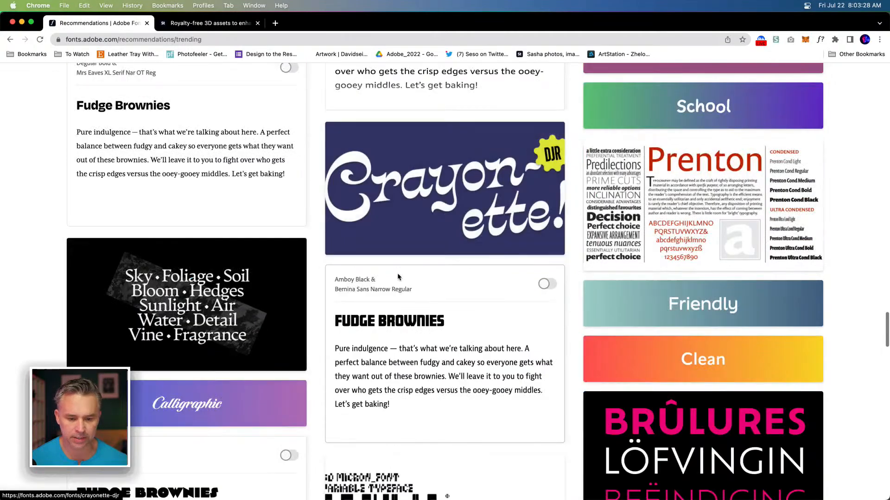
{"action": "scroll", "coordinate": [398, 277], "scroll_direction": "down", "scroll_amount": 5}
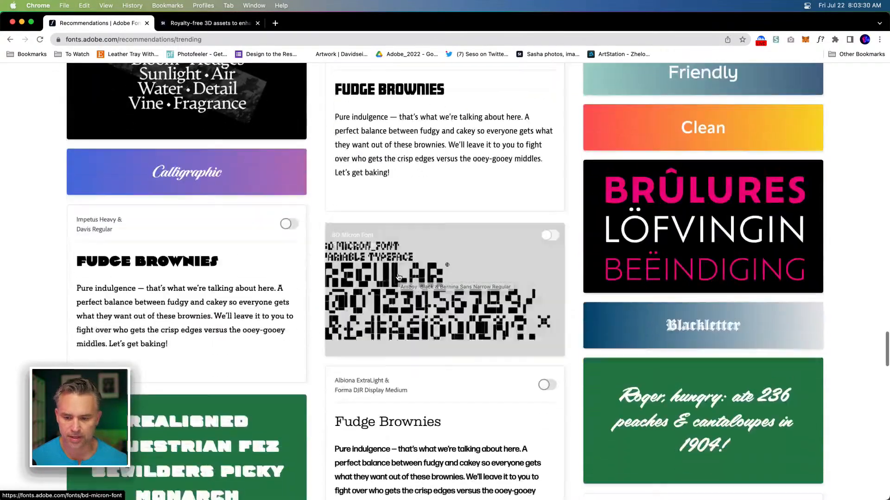
{"action": "scroll", "coordinate": [398, 278], "scroll_direction": "down", "scroll_amount": 8}
{"action": "scroll", "coordinate": [397, 278], "scroll_direction": "up", "scroll_amount": 20}
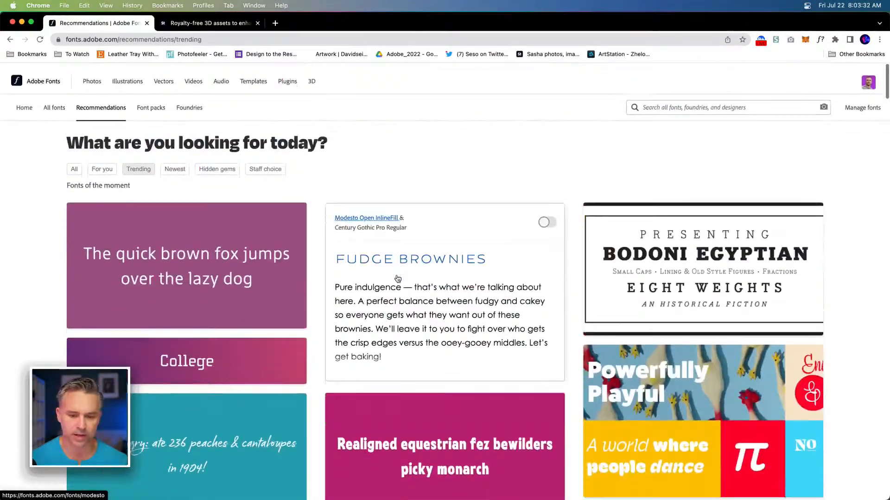
{"action": "scroll", "coordinate": [397, 279], "scroll_direction": "down", "scroll_amount": 5}
{"action": "scroll", "coordinate": [397, 279], "scroll_direction": "up", "scroll_amount": 5}
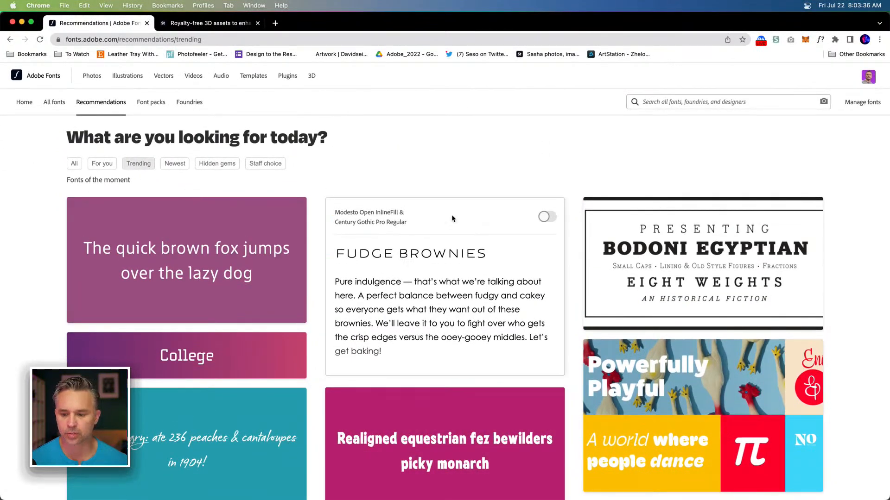
{"action": "scroll", "coordinate": [478, 194], "scroll_direction": "down", "scroll_amount": 5}
{"action": "scroll", "coordinate": [484, 200], "scroll_direction": "down", "scroll_amount": 15}
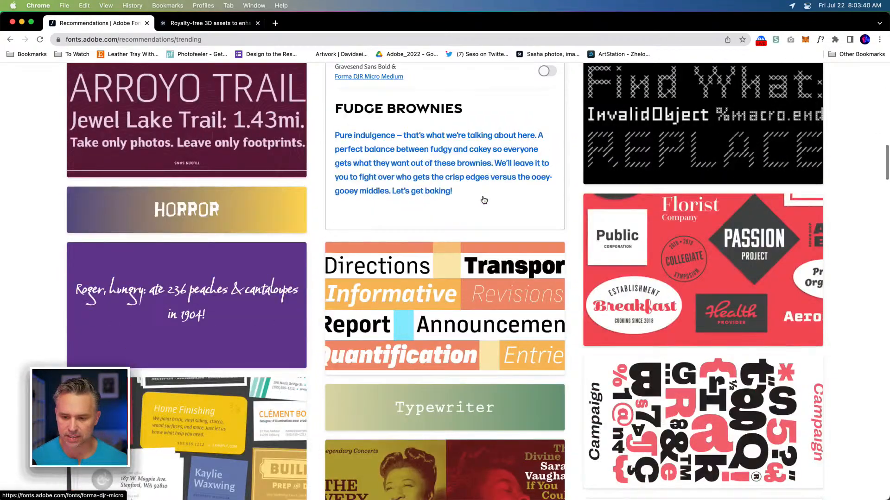
{"action": "scroll", "coordinate": [510, 278], "scroll_direction": "down", "scroll_amount": 2}
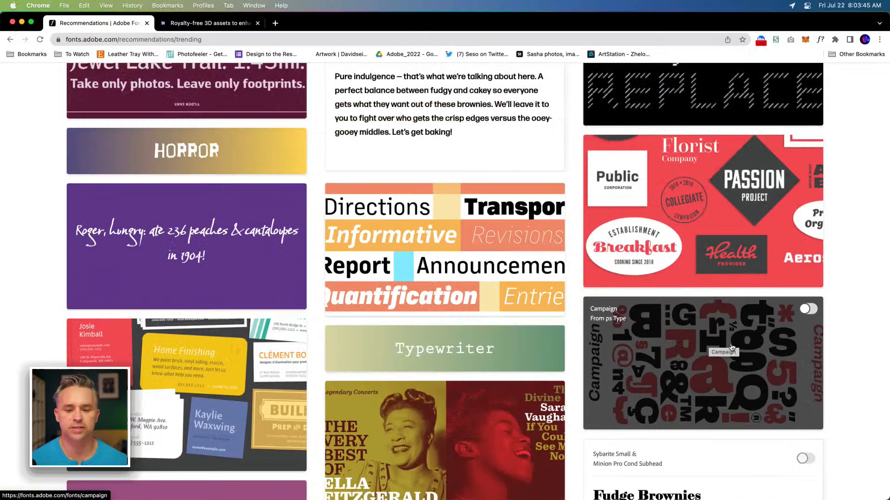
{"action": "scroll", "coordinate": [731, 348], "scroll_direction": "down", "scroll_amount": 10}
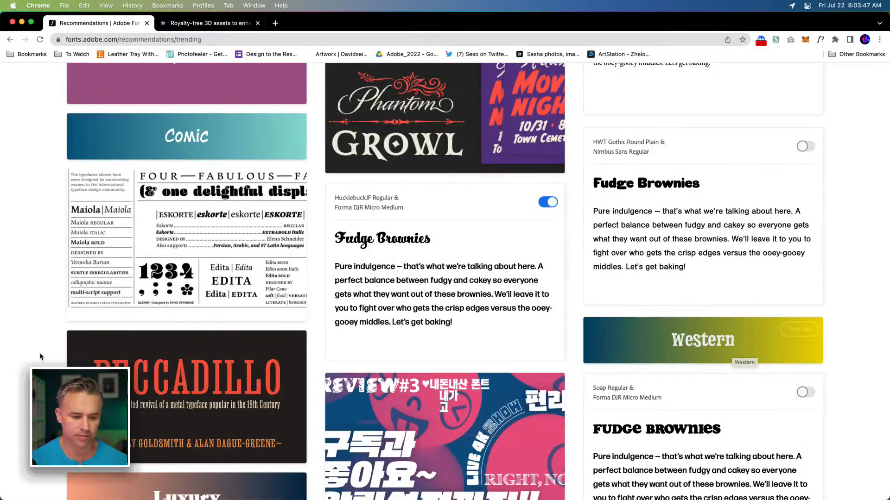
Step: Return to Illustrator, select the upper Friyay text, and apply a 3D Extrude from the 3D and Materials panel
{"action": "left_click", "coordinate": [22, 21]}
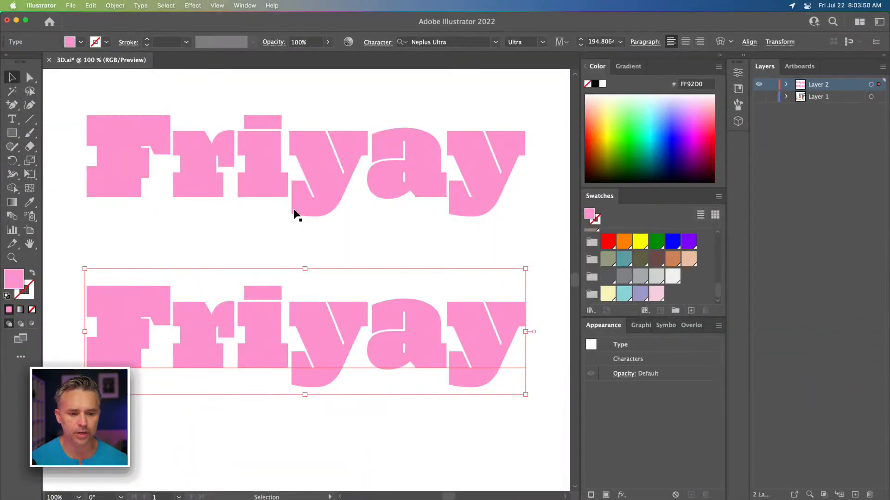
{"action": "left_click", "coordinate": [316, 148]}
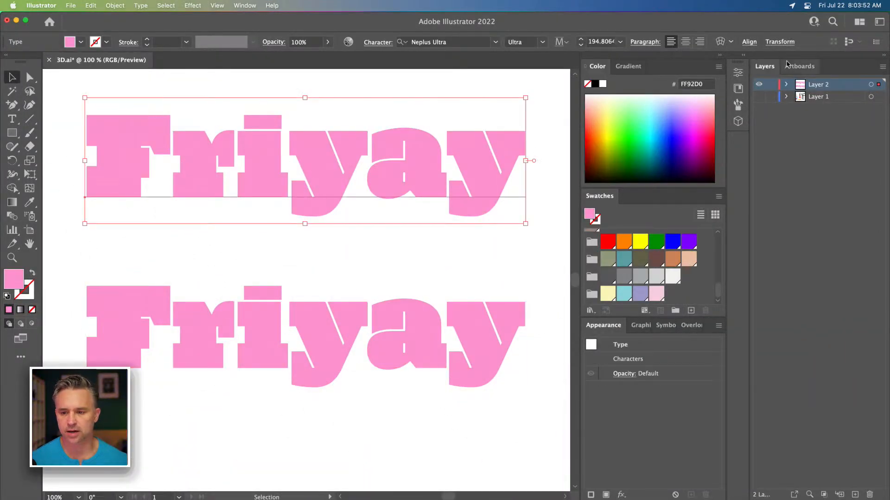
{"action": "left_click", "coordinate": [741, 56]}
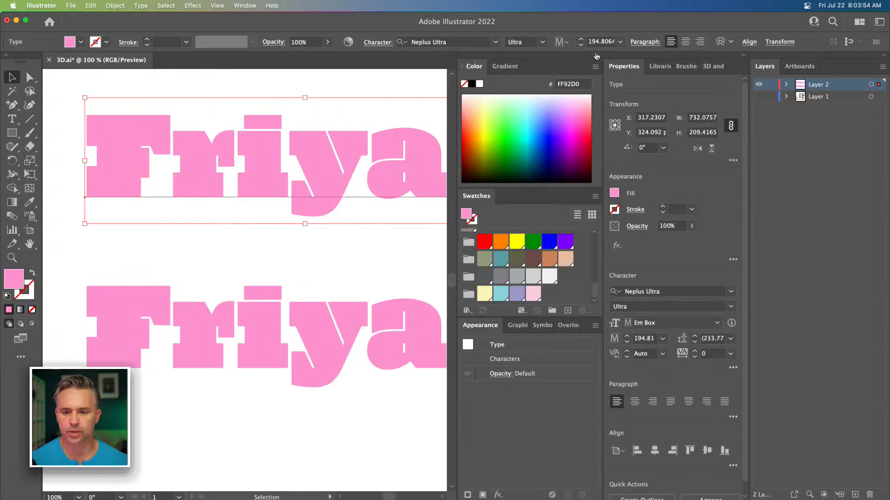
{"action": "left_click", "coordinate": [596, 56]}
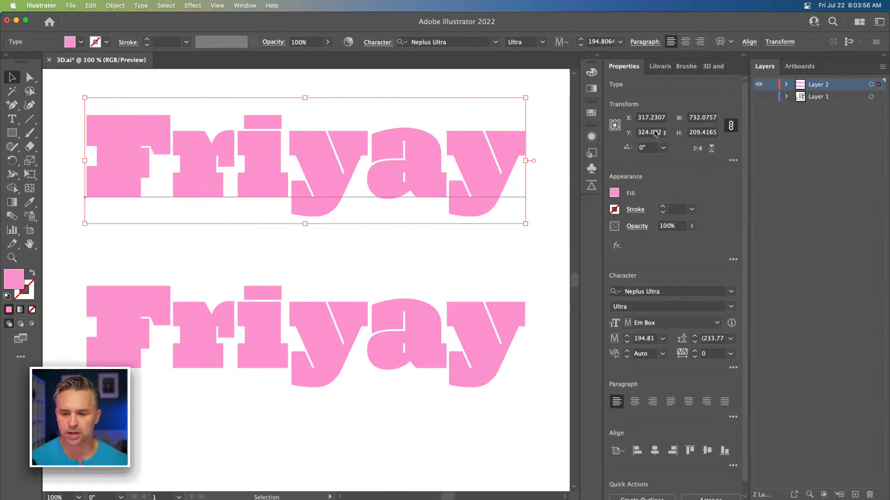
{"action": "left_click", "coordinate": [713, 67]}
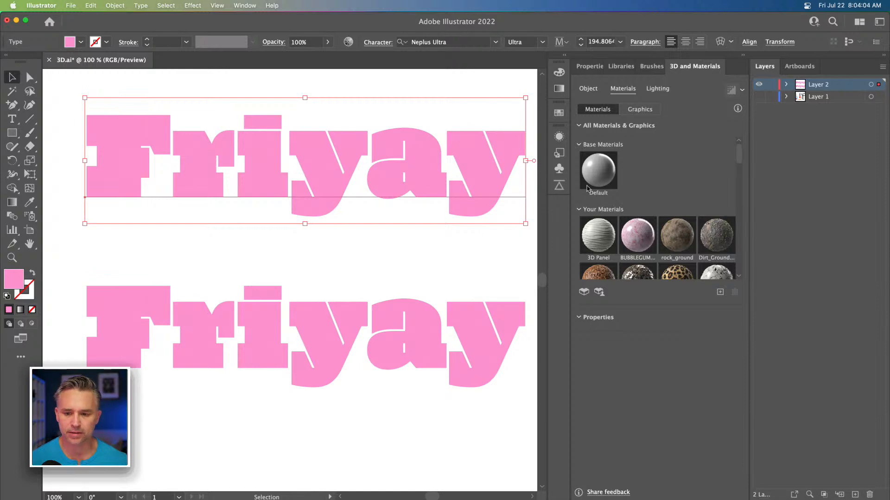
{"action": "left_click", "coordinate": [589, 89]}
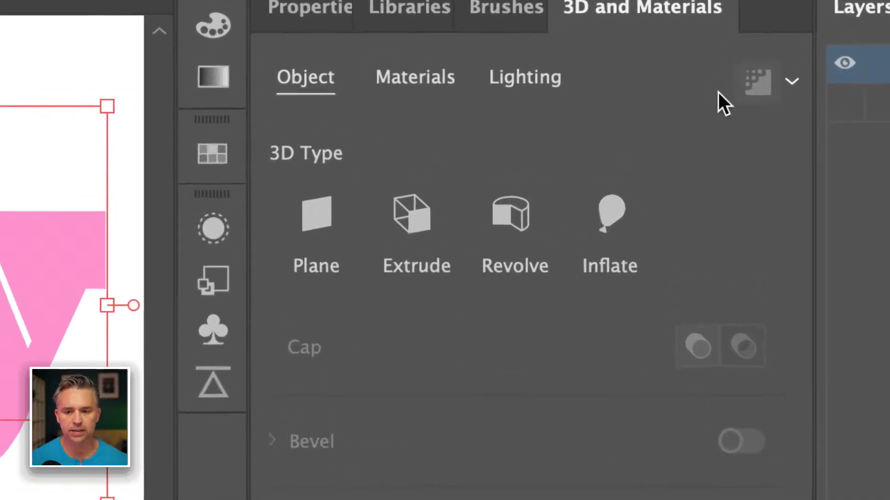
{"action": "left_click", "coordinate": [408, 220]}
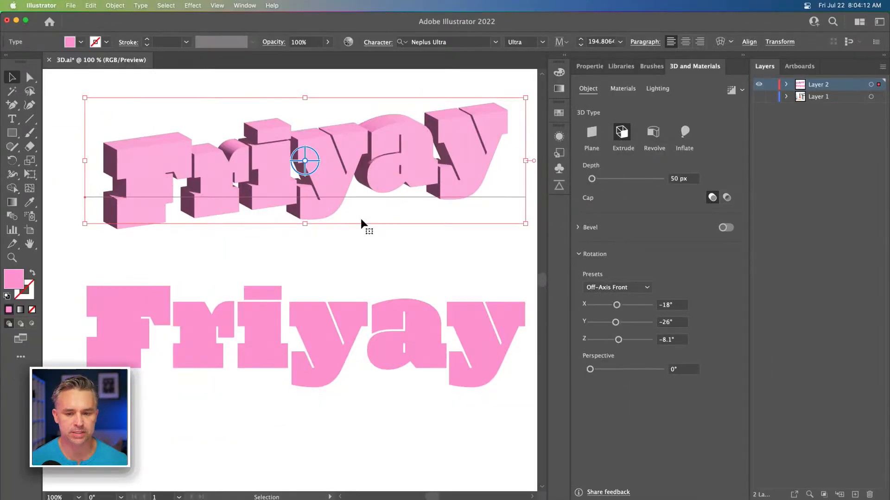
Step: Rotate the extruded Friyay text freely and raise its extrusion depth to 385 px
{"action": "left_click_drag", "start_coordinate": [311, 176], "coordinate": [288, 162]}
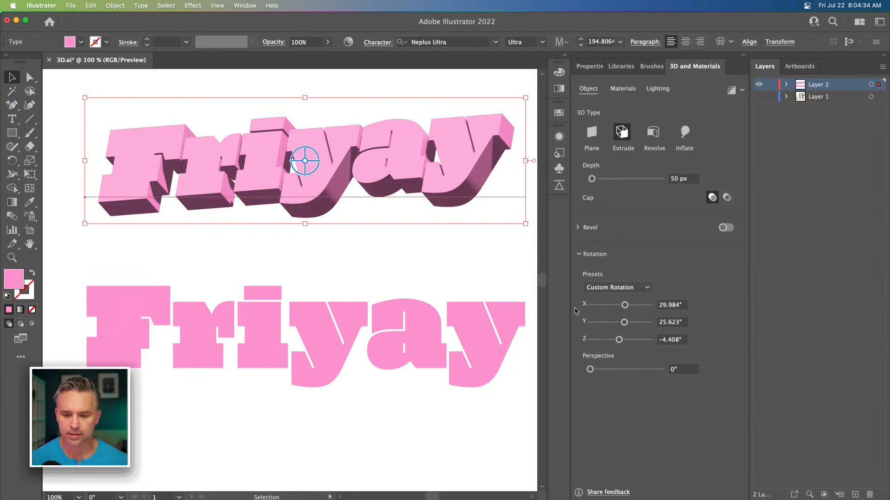
{"action": "left_click_drag", "start_coordinate": [594, 182], "coordinate": [604, 181]}
Step: Select the lower flat Friyay text and delete it
{"action": "left_click", "coordinate": [191, 306]}
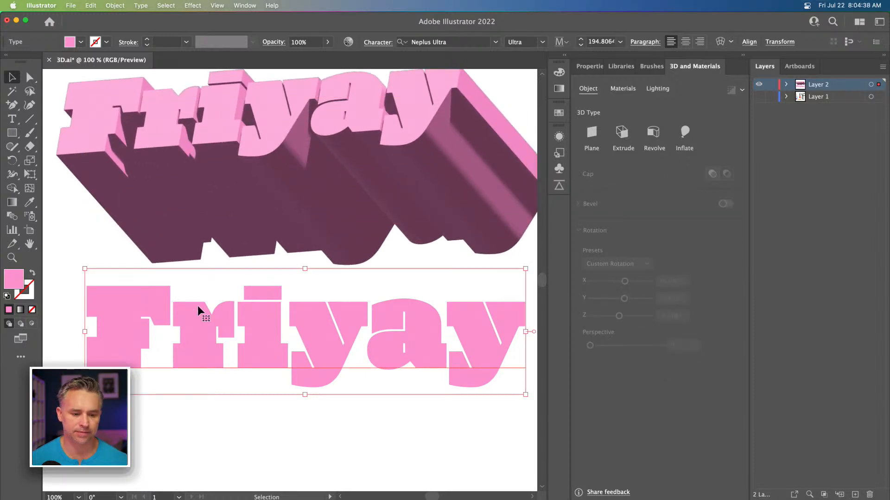
{"action": "key", "text": "Delete"}
Step: Move the 3D text lower on the artboard and increase its extrusion depth to 788 px
{"action": "left_click_drag", "start_coordinate": [197, 140], "coordinate": [212, 223]}
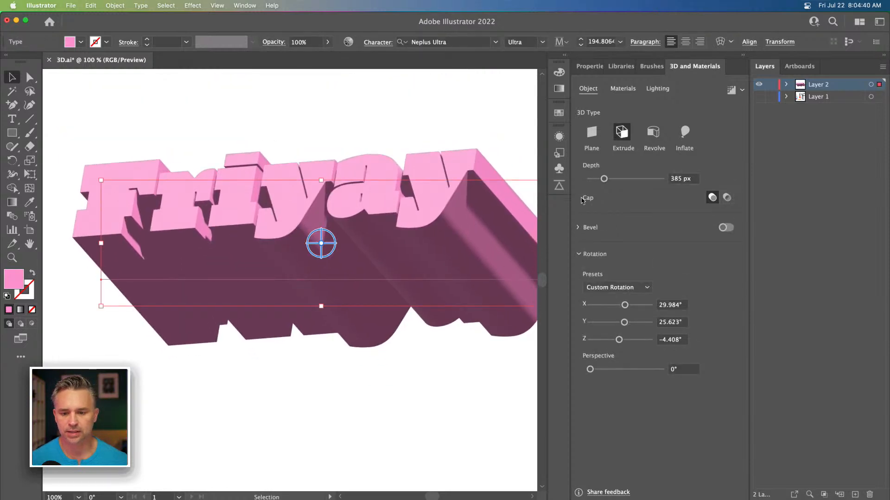
{"action": "left_click_drag", "start_coordinate": [603, 180], "coordinate": [618, 178]}
{"action": "left_click_drag", "start_coordinate": [158, 139], "coordinate": [186, 197]}
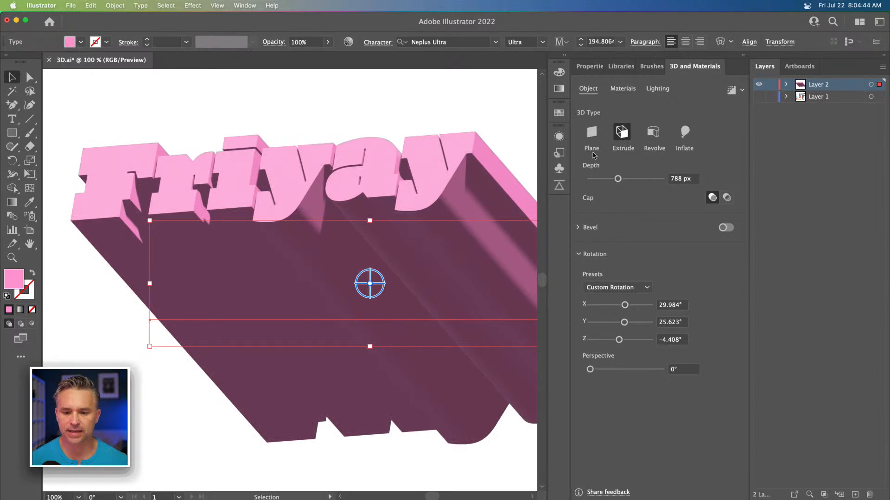
Step: Rotate the 3D text further, tilting it to about 35° X, 17° Y and nearly 0° Z
{"action": "left_click_drag", "start_coordinate": [369, 284], "coordinate": [389, 286]}
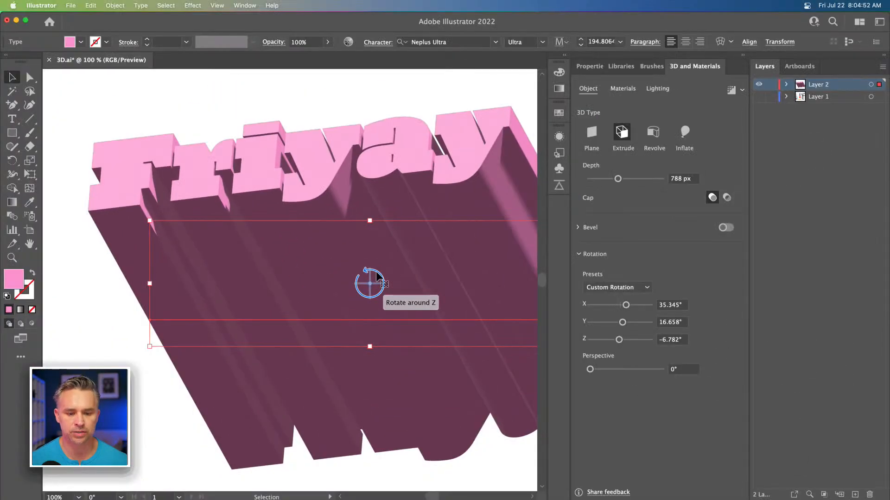
{"action": "left_click_drag", "start_coordinate": [376, 273], "coordinate": [380, 273]}
{"action": "key", "text": "space"}
{"action": "left_click_drag", "start_coordinate": [367, 180], "coordinate": [326, 179]}
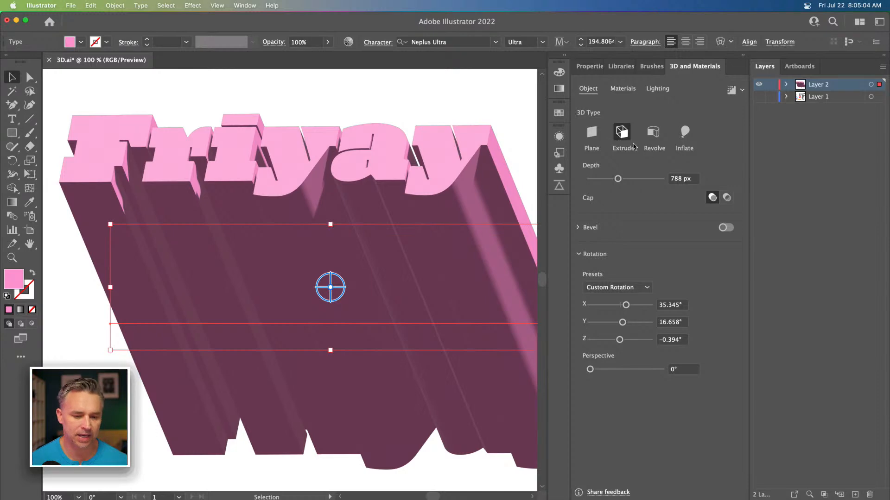
Step: Change the 3D text's fill color to FF59EB using the color mixer
{"action": "left_click", "coordinate": [589, 66]}
{"action": "left_click", "coordinate": [614, 194]}
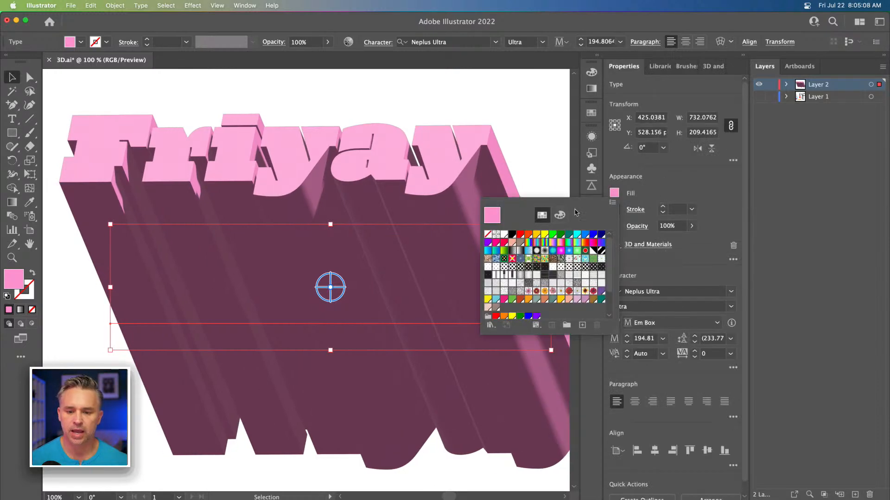
{"action": "left_click", "coordinate": [554, 215]}
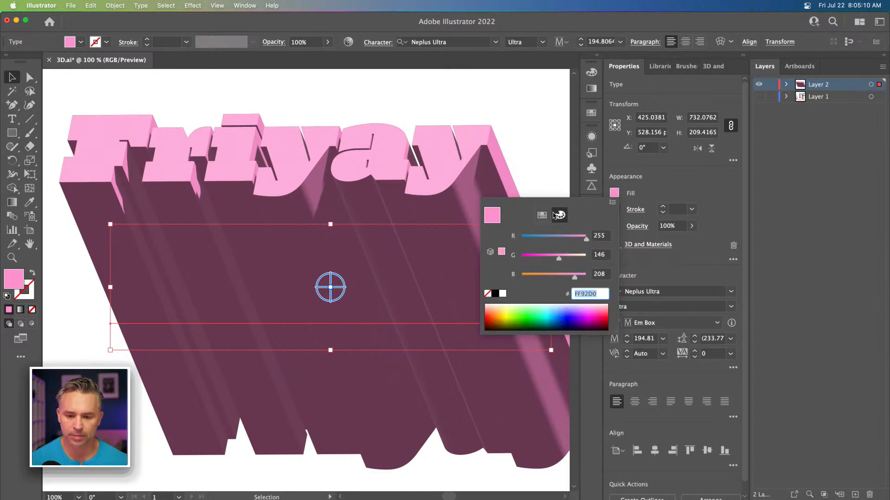
{"action": "left_click", "coordinate": [545, 259]}
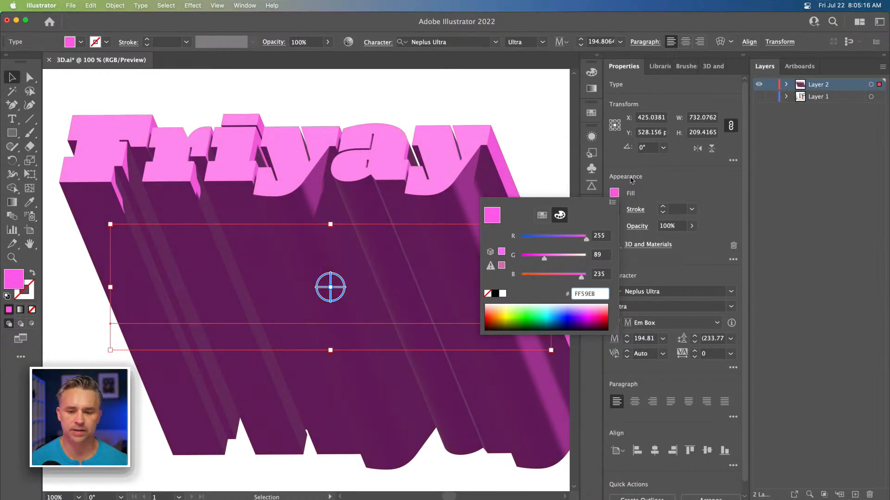
{"action": "left_click", "coordinate": [668, 175]}
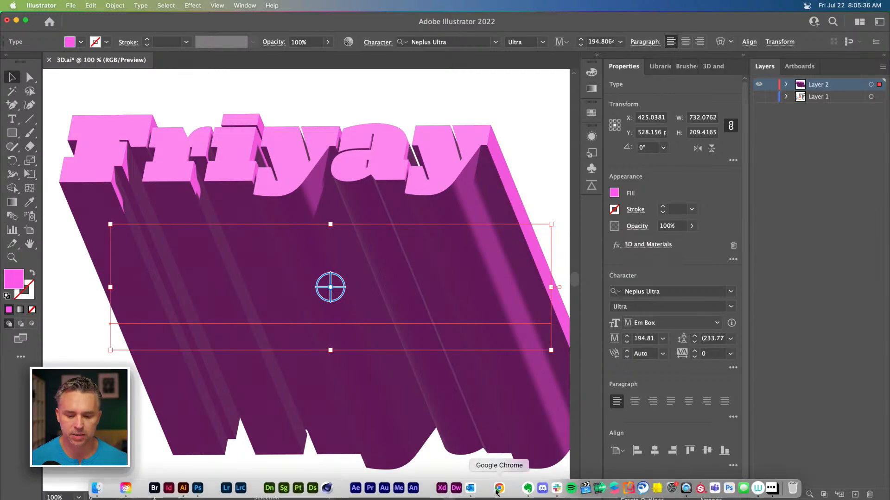
Step: Switch to Chrome and open color.adobe.com in the Adobe Stock tab
{"action": "left_click", "coordinate": [499, 495]}
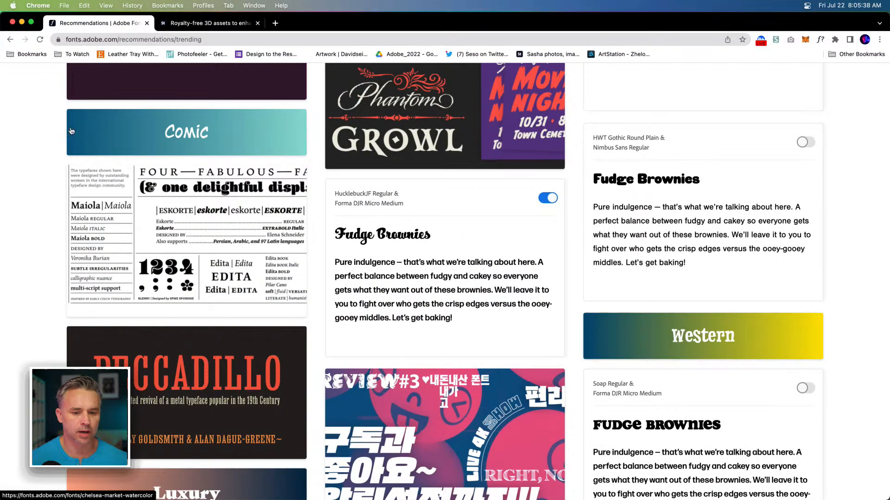
{"action": "scroll", "coordinate": [45, 173], "scroll_direction": "down", "scroll_amount": 5}
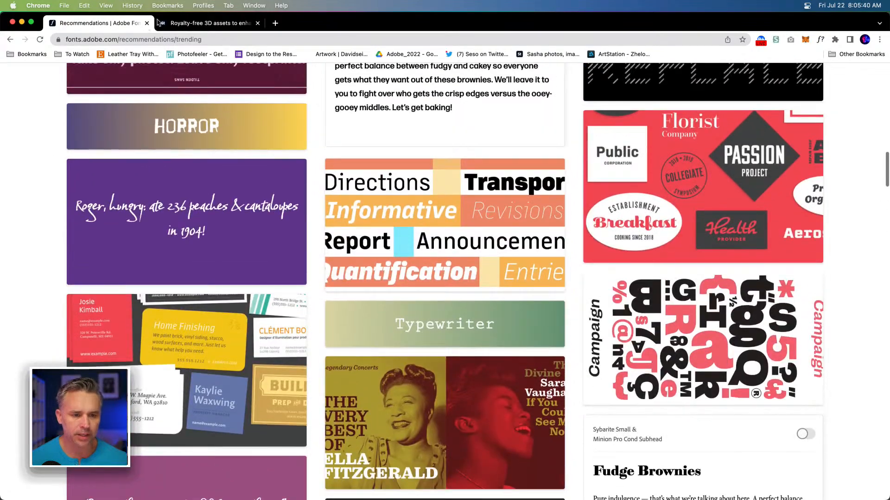
{"action": "left_click", "coordinate": [181, 25]}
{"action": "scroll", "coordinate": [184, 186], "scroll_direction": "up", "scroll_amount": 4}
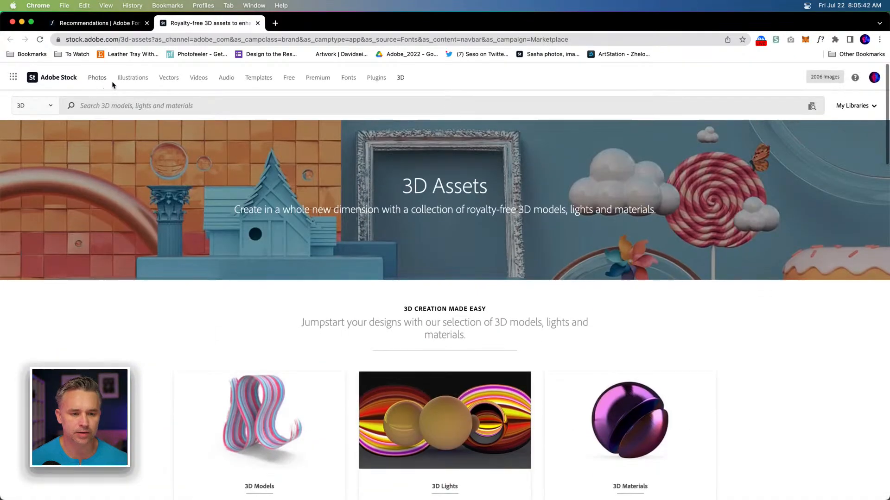
{"action": "left_click", "coordinate": [106, 37]}
{"action": "type", "text": "co"}
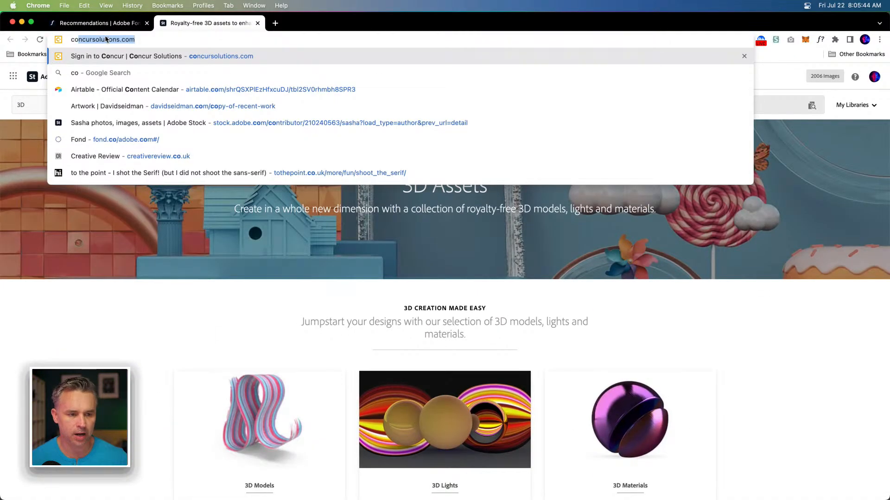
{"action": "type", "text": "lor.adobe.com"}
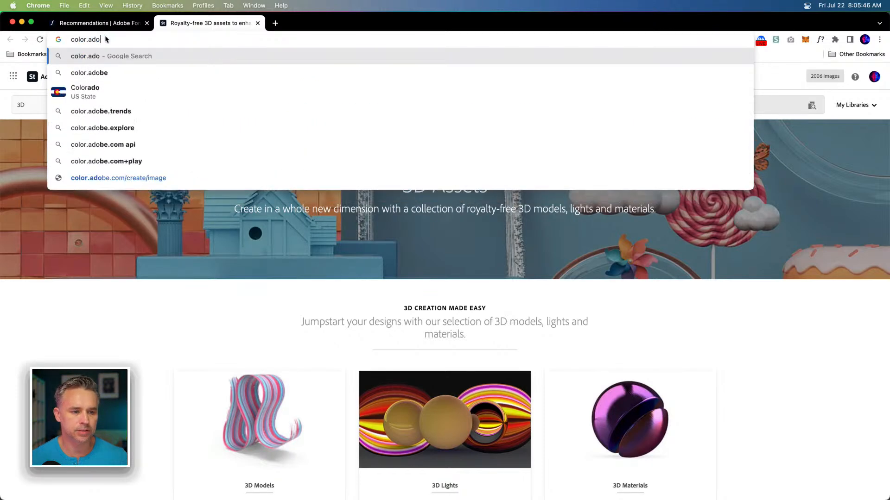
{"action": "key", "text": "Return"}
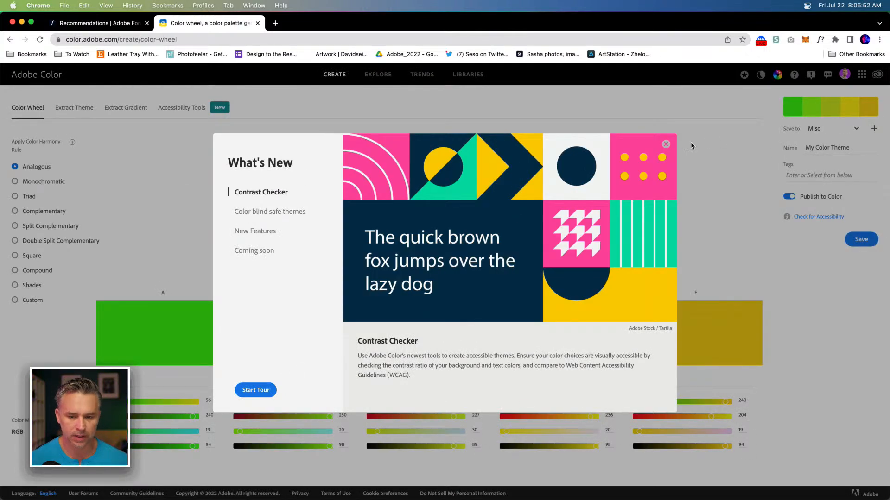
Step: Dismiss the What's New dialog, open the color Trends page, and browse to the Illustration palettes
{"action": "left_click", "coordinate": [666, 144]}
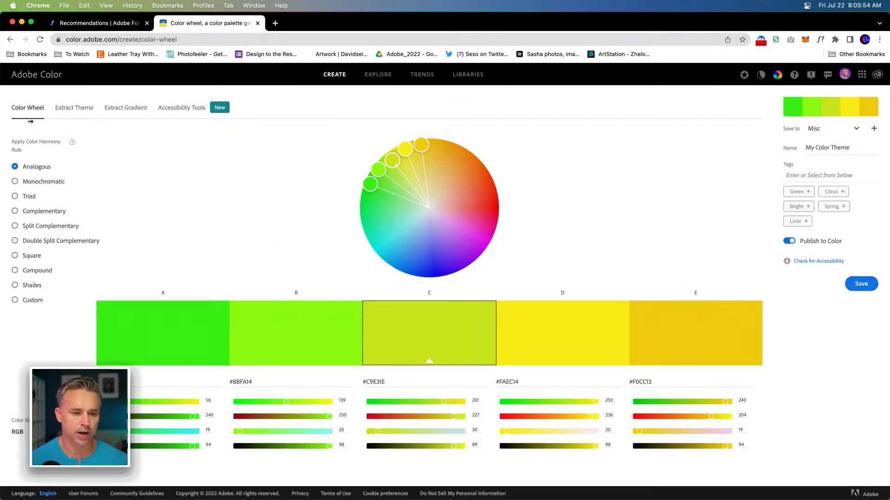
{"action": "left_click", "coordinate": [422, 75]}
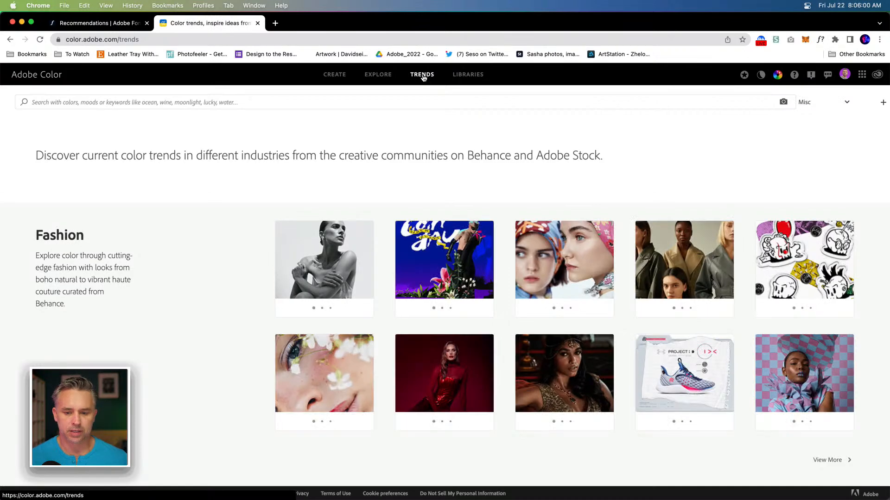
{"action": "scroll", "coordinate": [120, 185], "scroll_direction": "down", "scroll_amount": 5}
{"action": "scroll", "coordinate": [120, 184], "scroll_direction": "down", "scroll_amount": 5}
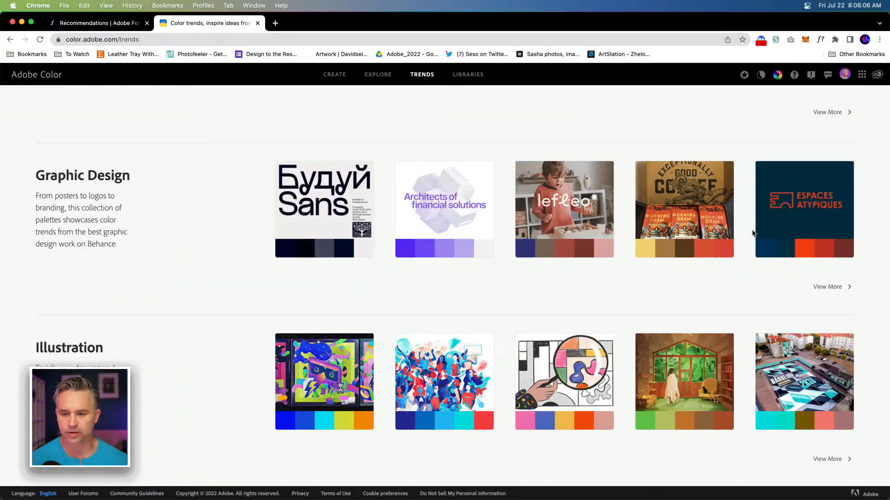
{"action": "mouse_move", "coordinate": [648, 233]}
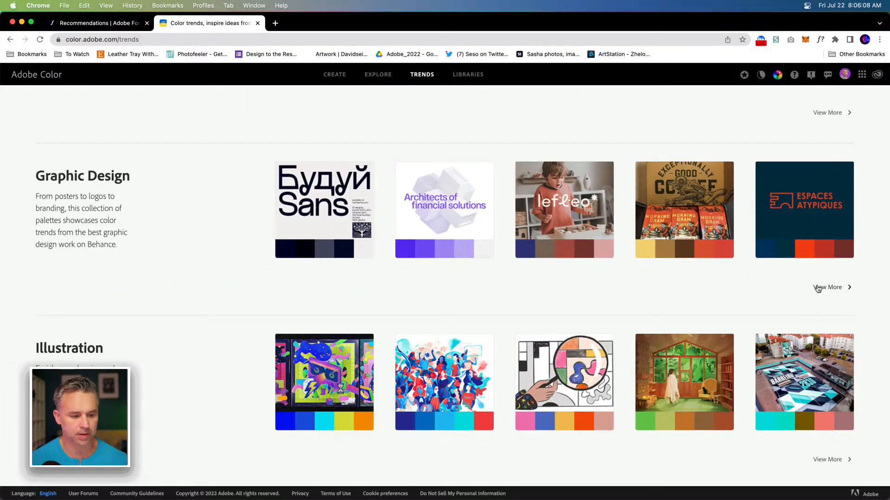
{"action": "scroll", "coordinate": [818, 289], "scroll_direction": "down", "scroll_amount": 1}
{"action": "mouse_move", "coordinate": [566, 353]}
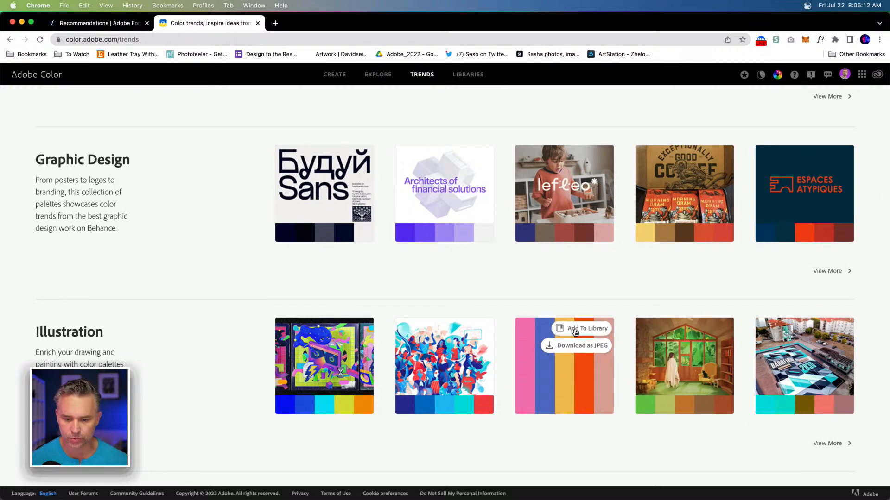
Step: Add the third Illustration palette to the library and download it as a JPEG
{"action": "left_click", "coordinate": [574, 333]}
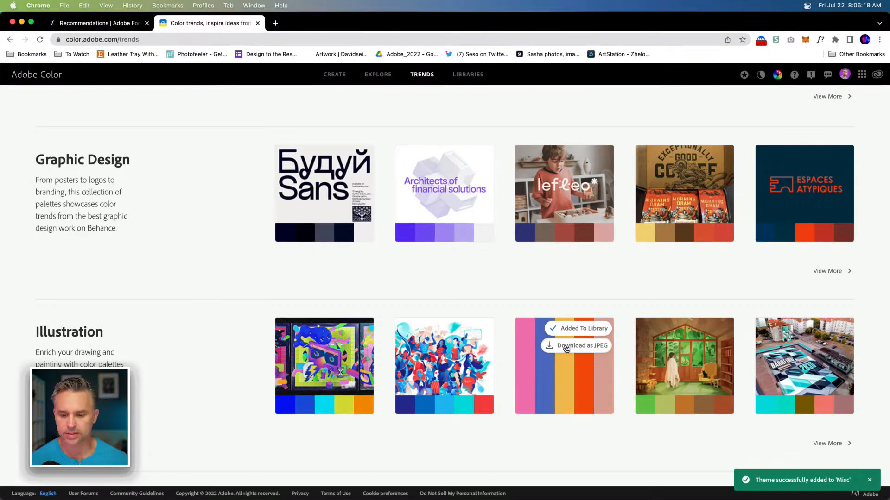
{"action": "left_click", "coordinate": [566, 349]}
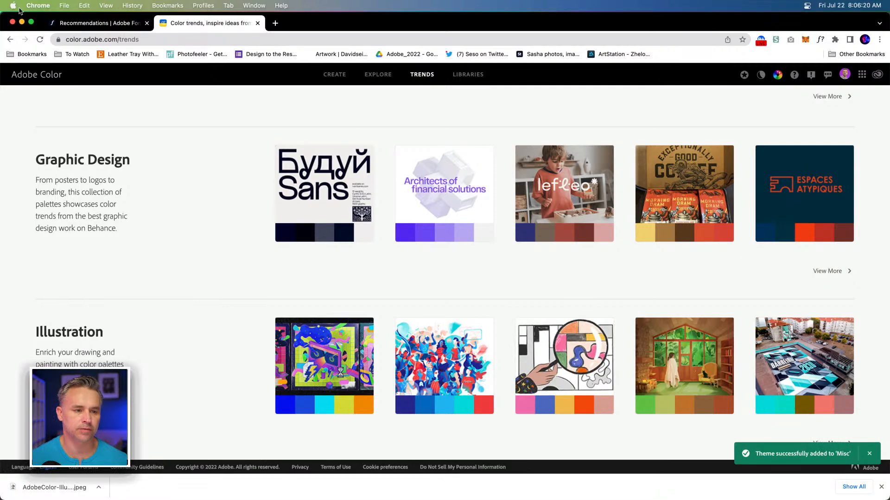
Step: Return to Illustrator and open the Libraries panel's Misc library
{"action": "left_click", "coordinate": [21, 22]}
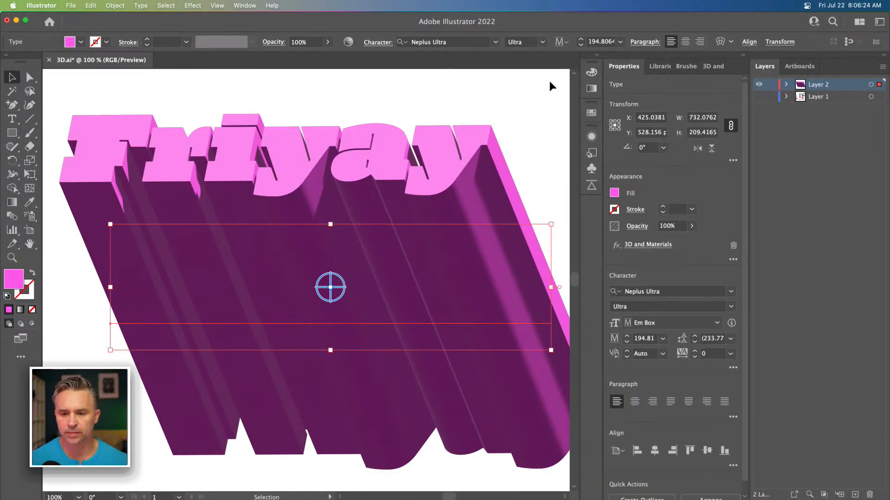
{"action": "left_click", "coordinate": [655, 67]}
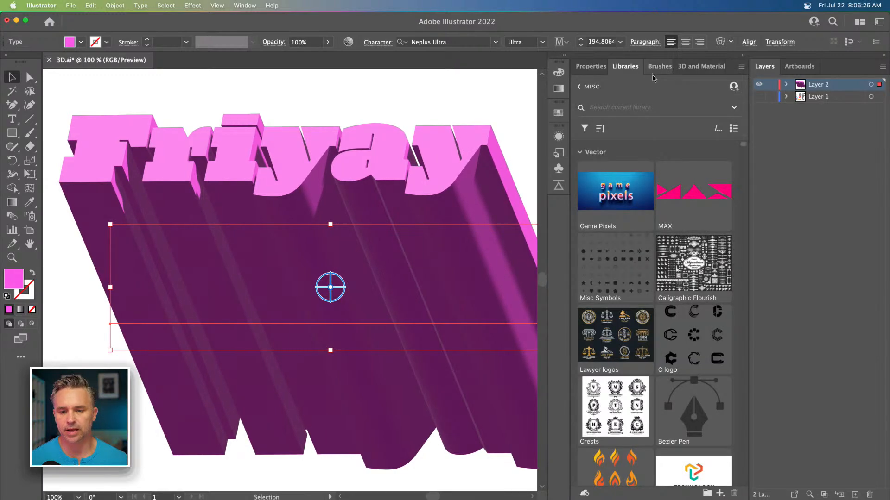
{"action": "mouse_move", "coordinate": [471, 490]}
{"action": "left_click", "coordinate": [499, 489]}
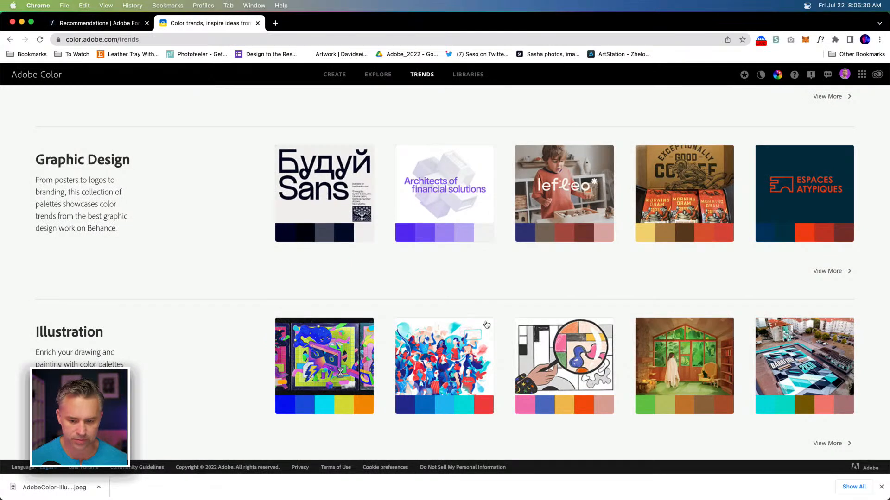
{"action": "left_click", "coordinate": [568, 330]}
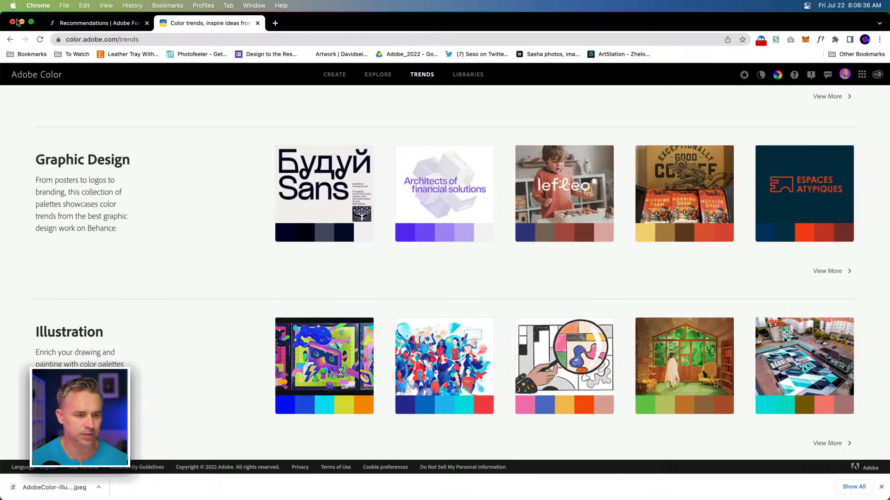
{"action": "left_click", "coordinate": [21, 22]}
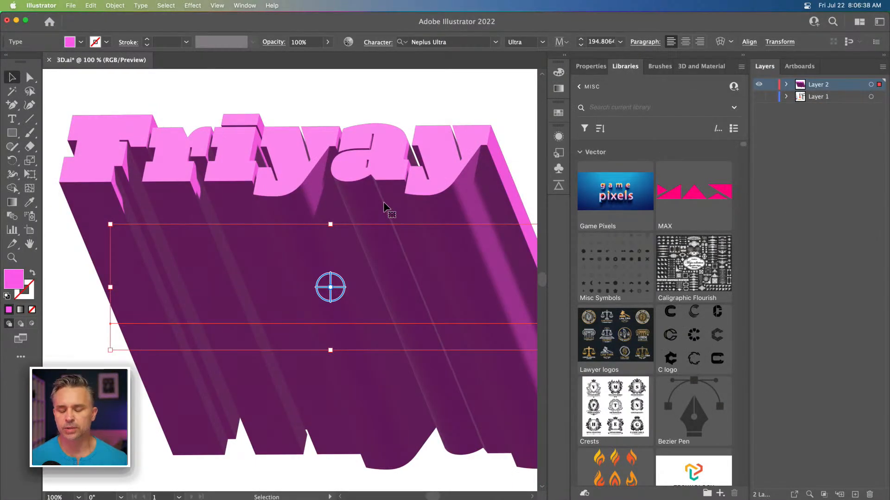
Step: Enable Bevel on the 3D text and set the bevel shape to Classic Outline
{"action": "left_click", "coordinate": [685, 69]}
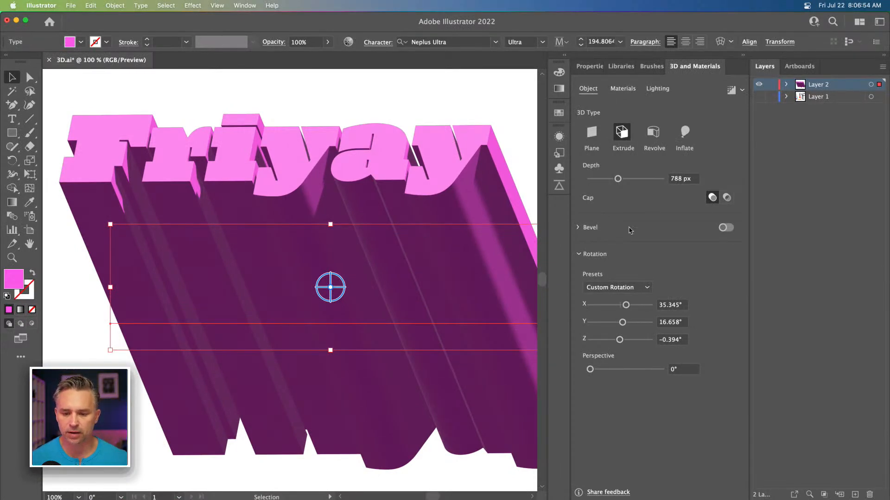
{"action": "left_click", "coordinate": [726, 228]}
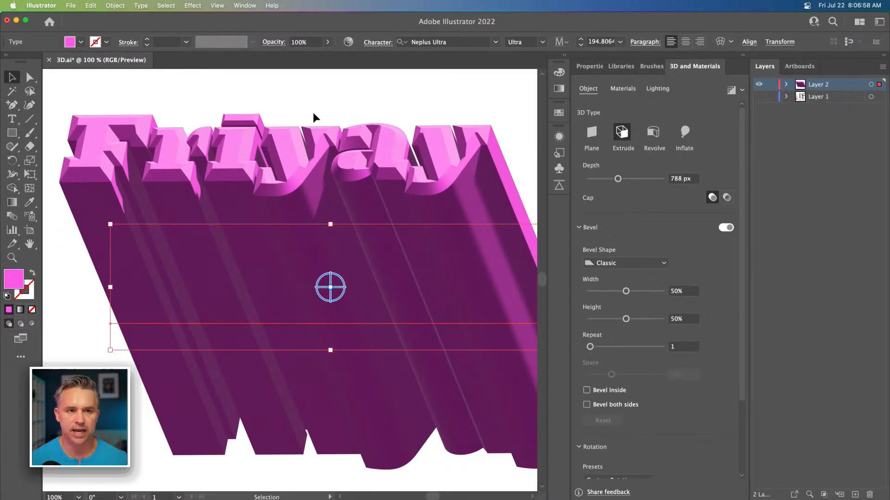
{"action": "left_click", "coordinate": [640, 263]}
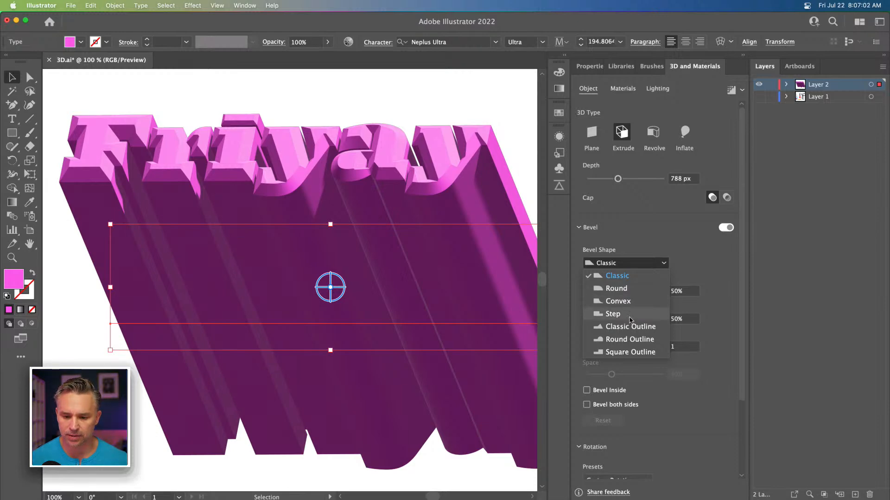
{"action": "left_click", "coordinate": [630, 328]}
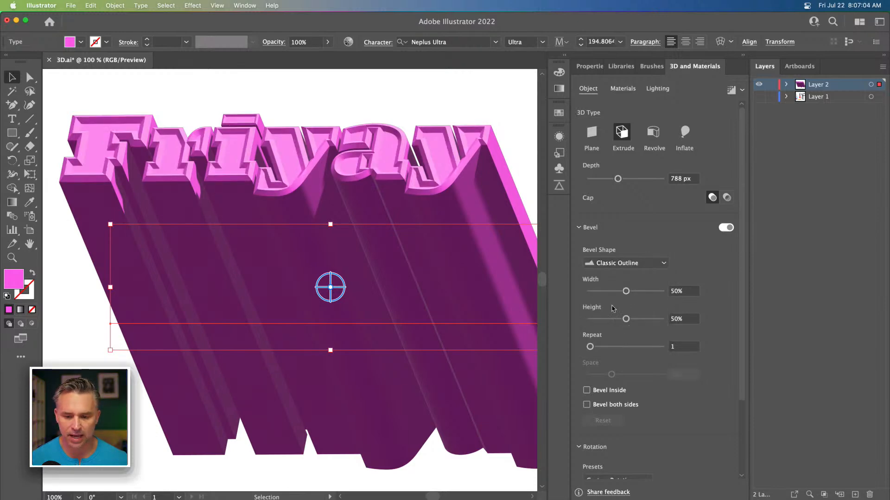
Step: Lower the bevel height to 38% and switch the bevel shape to Step
{"action": "left_click_drag", "start_coordinate": [626, 318], "coordinate": [617, 320]}
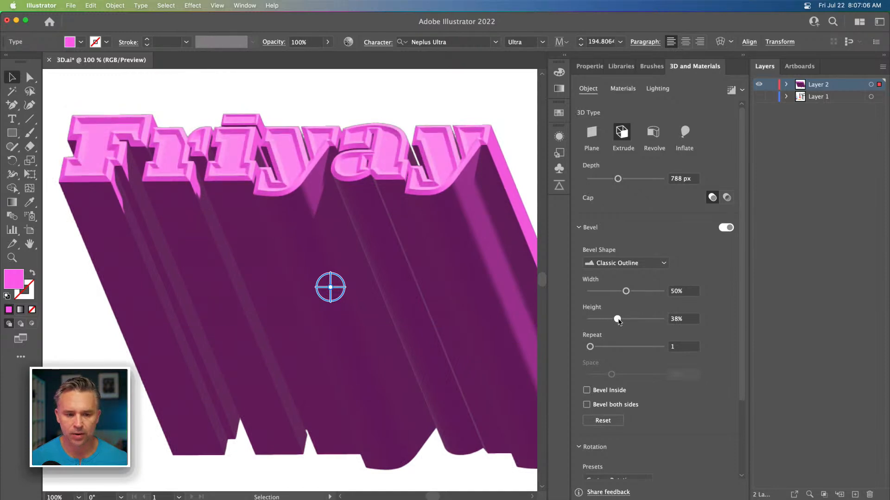
{"action": "left_click", "coordinate": [638, 263]}
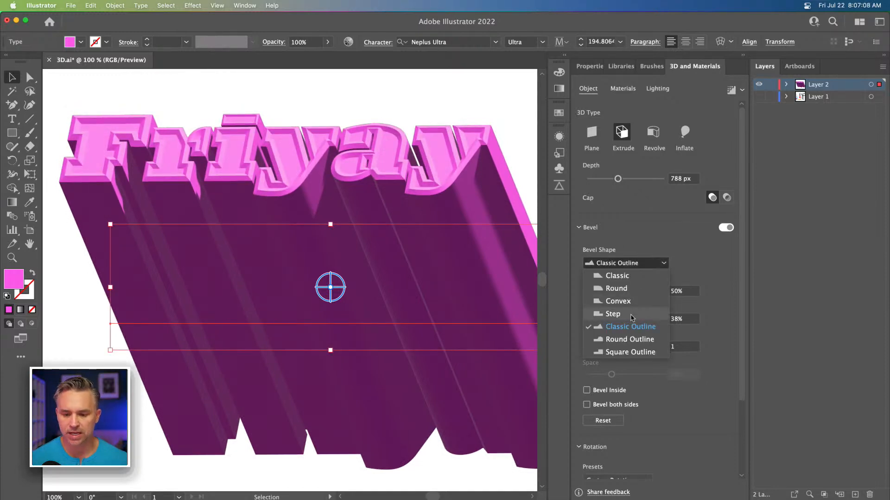
{"action": "left_click", "coordinate": [630, 317]}
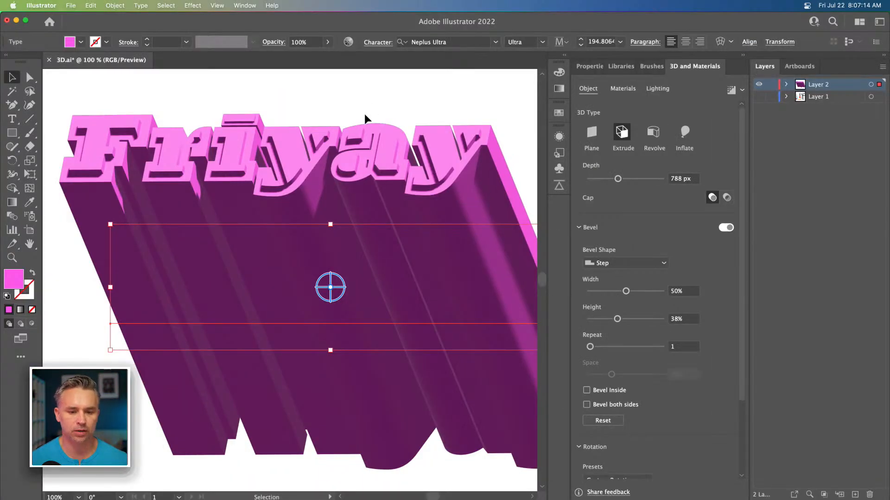
Step: Set the Step bevel's width to 25% and its repeat to 4 with 30% spacing
{"action": "left_click_drag", "start_coordinate": [625, 291], "coordinate": [603, 291]}
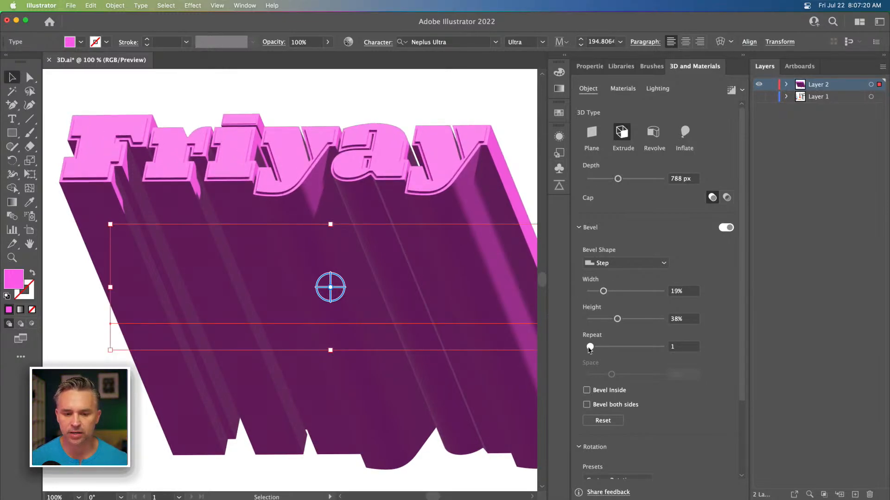
{"action": "left_click_drag", "start_coordinate": [591, 347], "coordinate": [610, 349]}
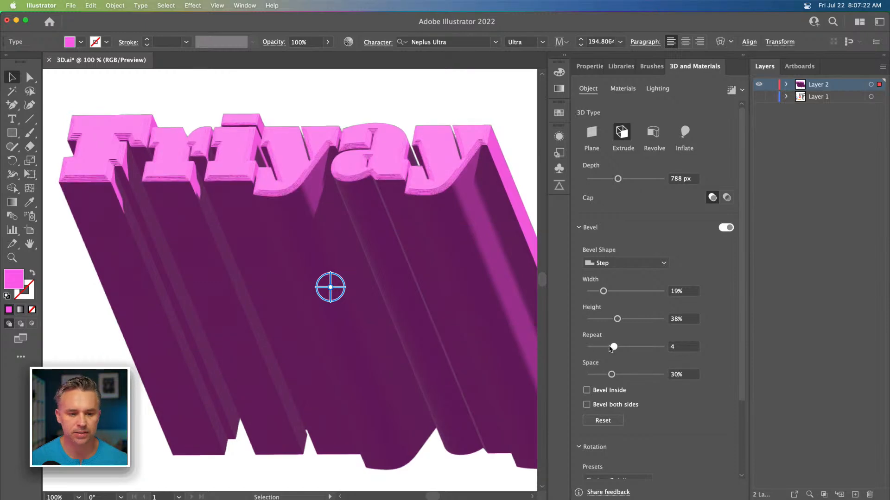
{"action": "left_click_drag", "start_coordinate": [605, 292], "coordinate": [609, 292]}
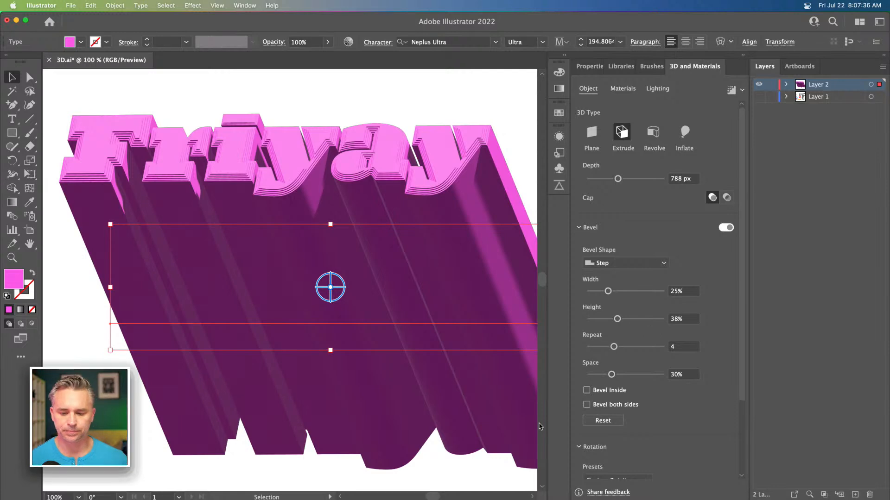
{"action": "left_click", "coordinate": [587, 390]}
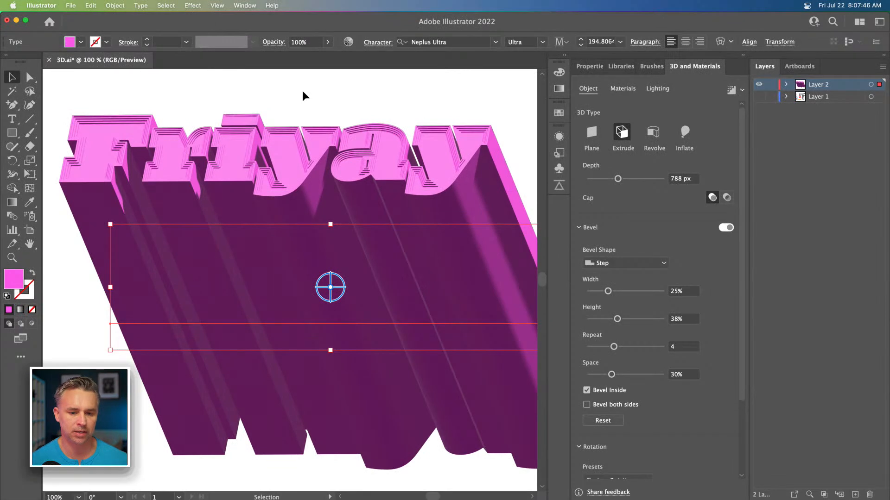
{"action": "scroll", "coordinate": [301, 96], "scroll_direction": "left", "scroll_amount": 1}
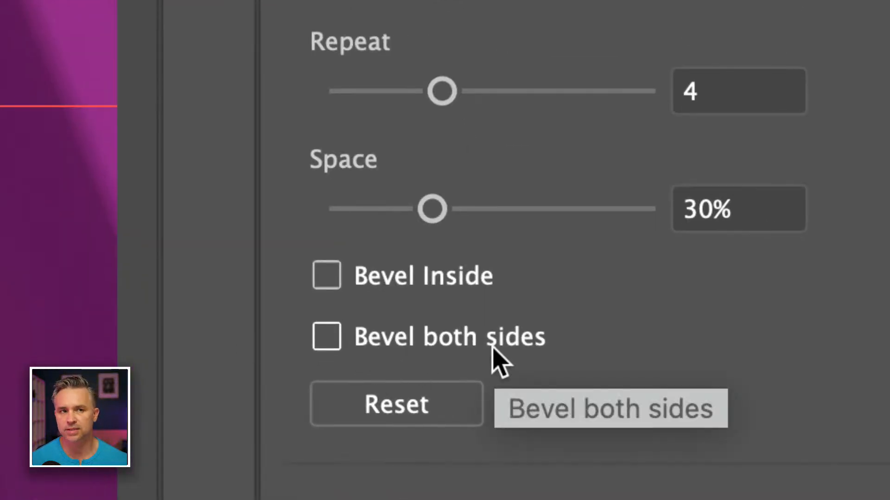
{"action": "left_click", "coordinate": [326, 278]}
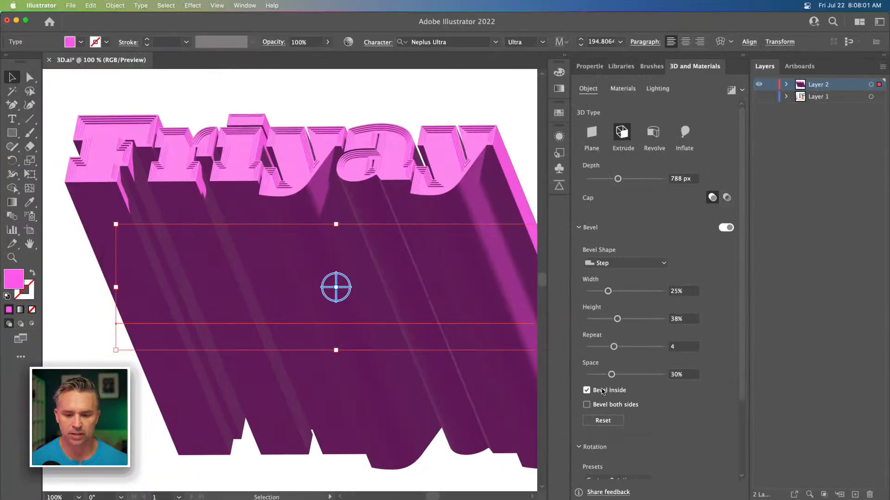
{"action": "left_click", "coordinate": [603, 391]}
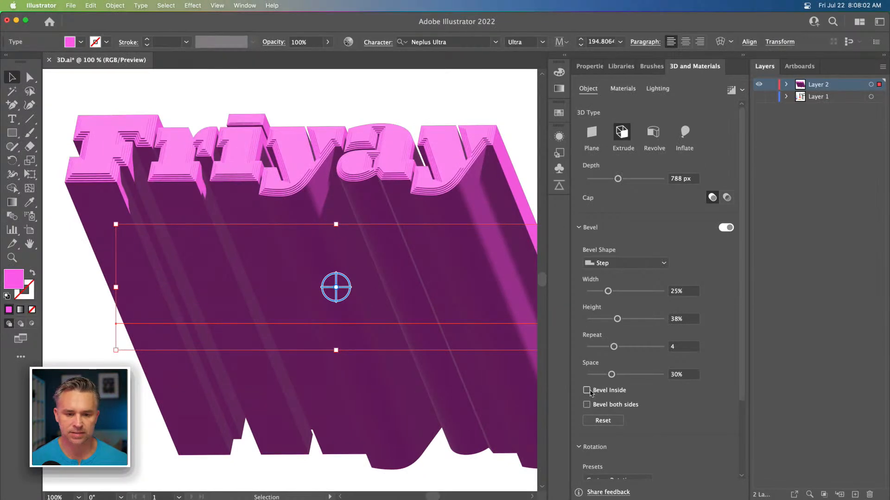
Step: Select the 3D text and set its light rotation to 79° and height to 59° in Lighting
{"action": "left_click", "coordinate": [332, 95]}
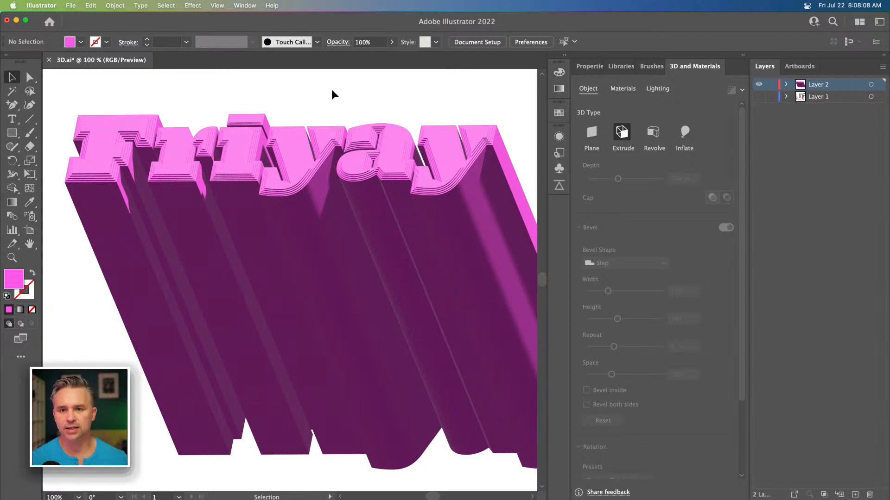
{"action": "key", "text": "super+minus"}
{"action": "key", "text": "super+minus"}
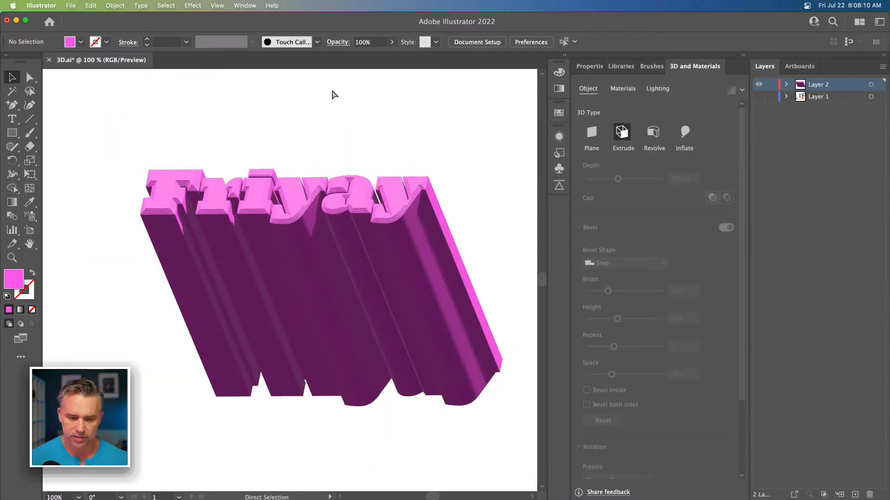
{"action": "key", "text": "super+plus"}
{"action": "key", "text": "super+plus"}
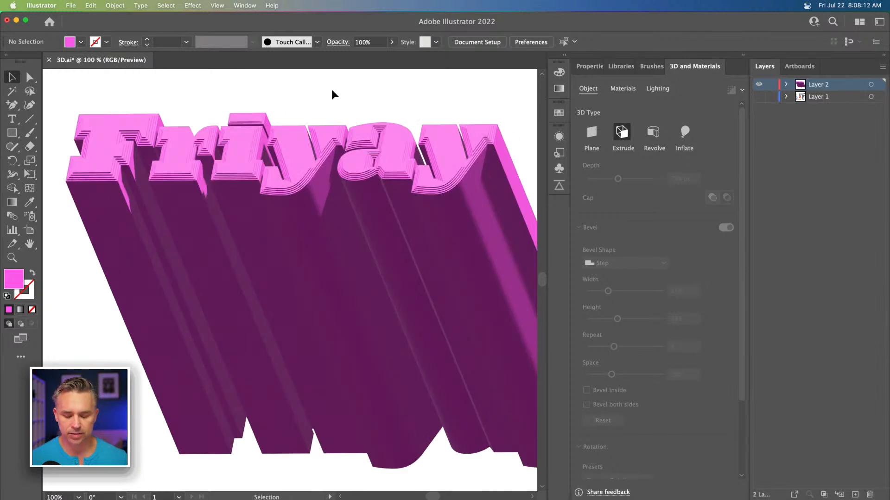
{"action": "key", "text": "super+minus"}
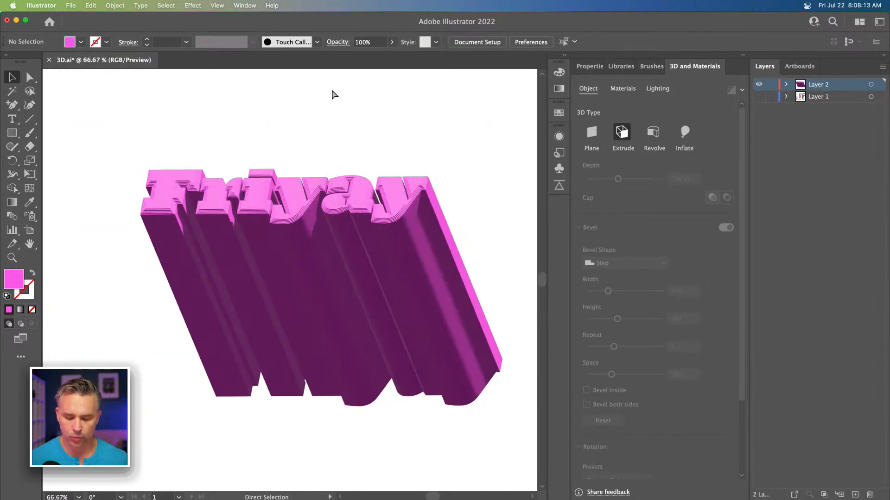
{"action": "left_click", "coordinate": [301, 202]}
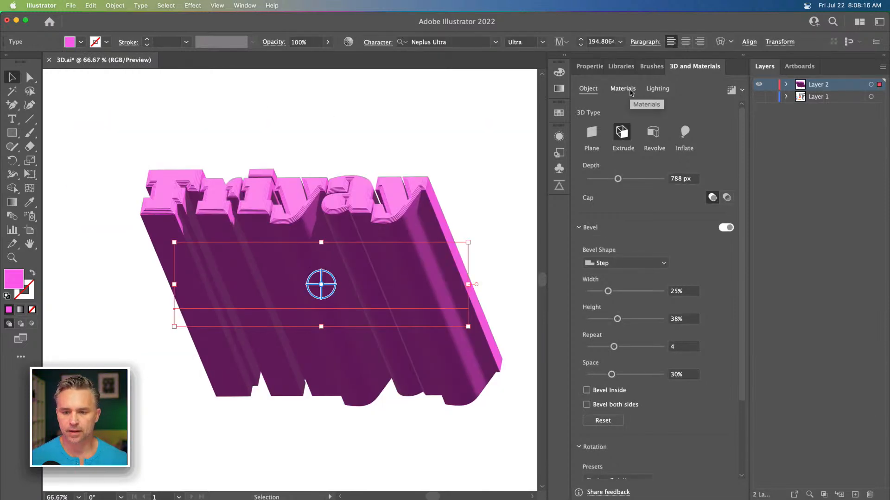
{"action": "left_click", "coordinate": [630, 92]}
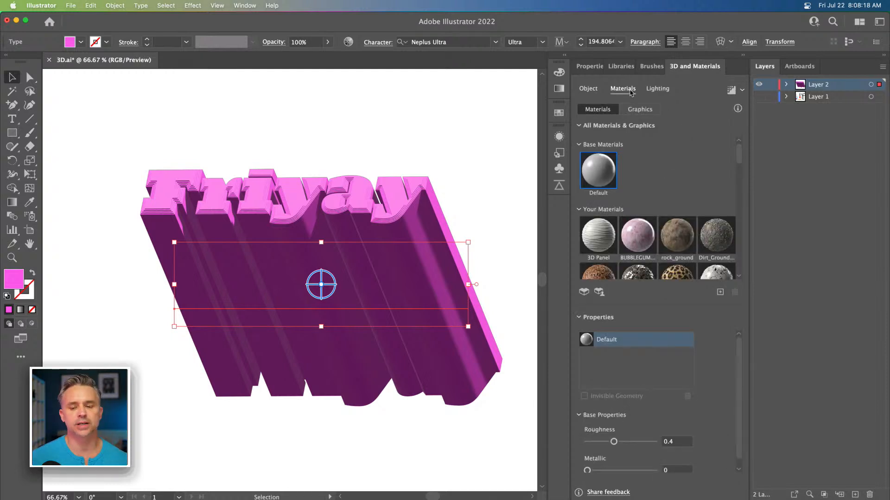
{"action": "left_click", "coordinate": [653, 91]}
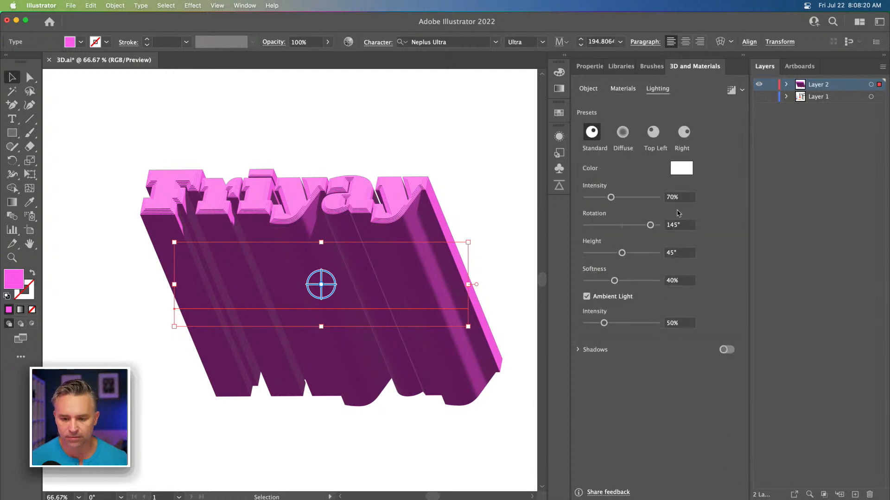
{"action": "mouse_move", "coordinate": [648, 225]}
{"action": "left_mouse_down"}
{"action": "mouse_move", "coordinate": [591, 226]}
{"action": "mouse_move", "coordinate": [640, 227]}
{"action": "mouse_move", "coordinate": [623, 225]}
{"action": "mouse_move", "coordinate": [637, 226]}
{"action": "mouse_move", "coordinate": [641, 253]}
{"action": "mouse_move", "coordinate": [658, 253]}
{"action": "mouse_move", "coordinate": [633, 253]}
{"action": "left_mouse_up"}
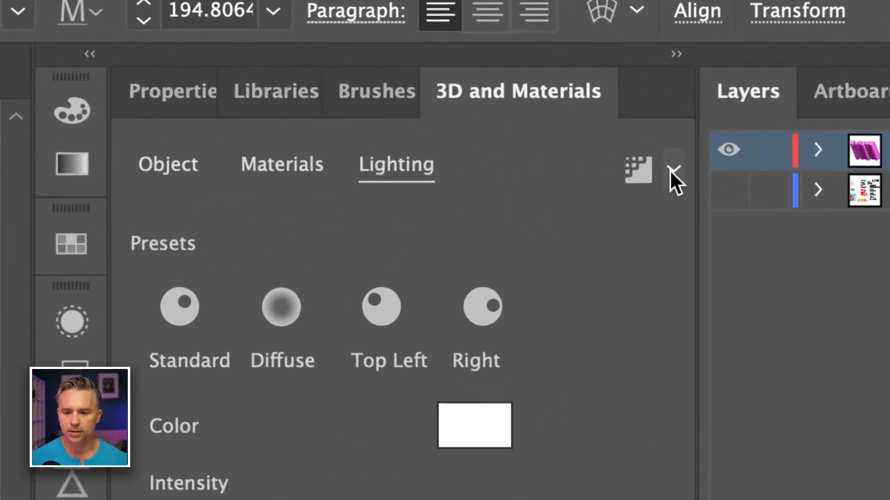
Step: Turn on Ray Tracing at Low quality and render the 3D text
{"action": "left_click", "coordinate": [741, 90]}
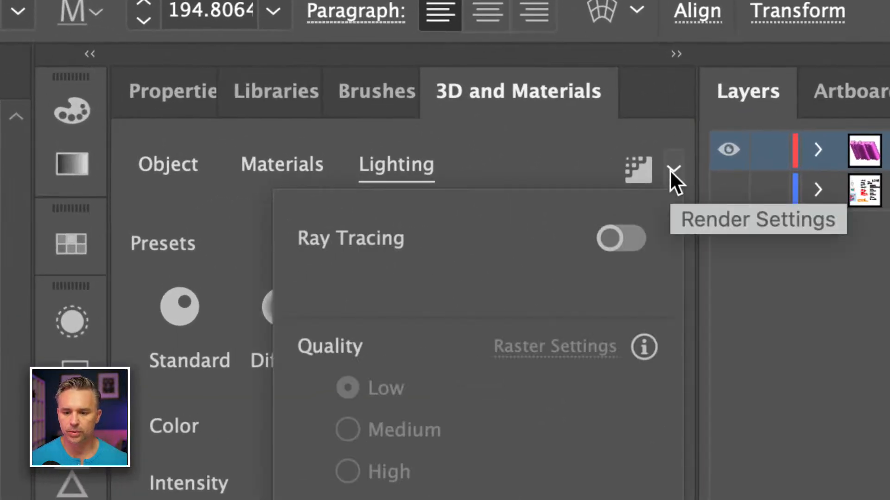
{"action": "left_click", "coordinate": [613, 244]}
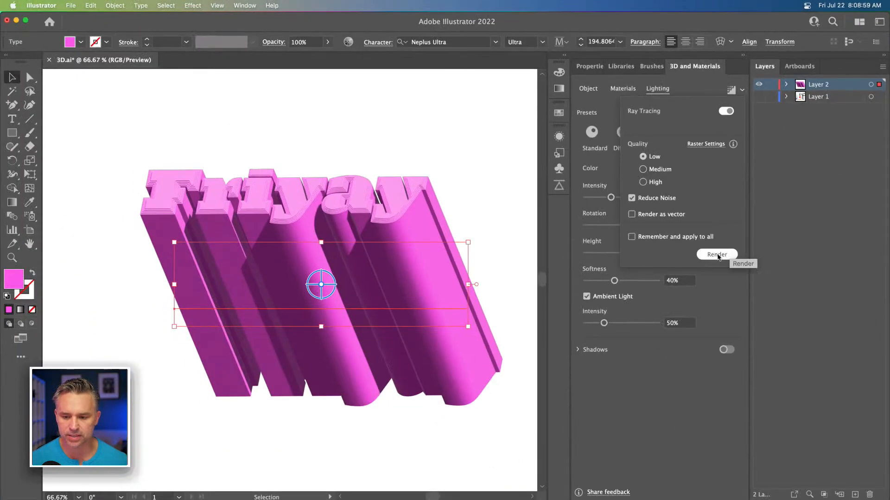
{"action": "left_click", "coordinate": [718, 257]}
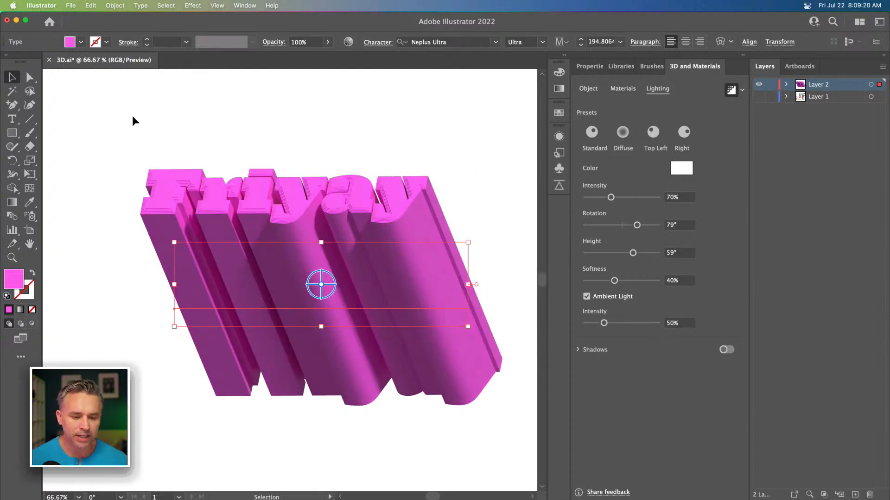
Step: Inspect the ray-traced text in full-screen mode at different zoom levels
{"action": "left_click", "coordinate": [114, 119]}
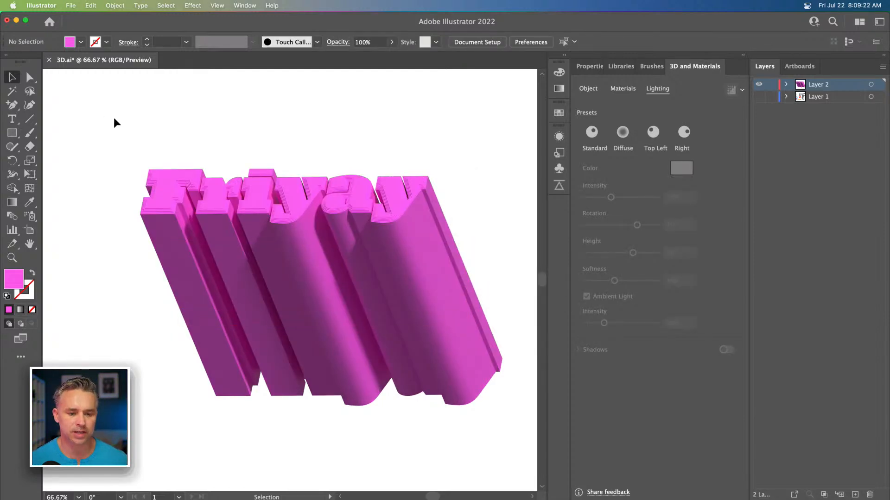
{"action": "key", "text": "f"}
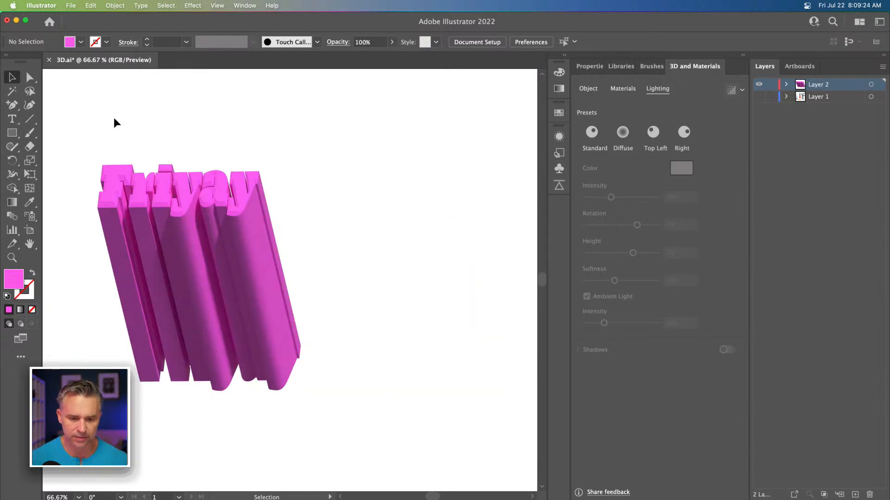
{"action": "key", "text": "f"}
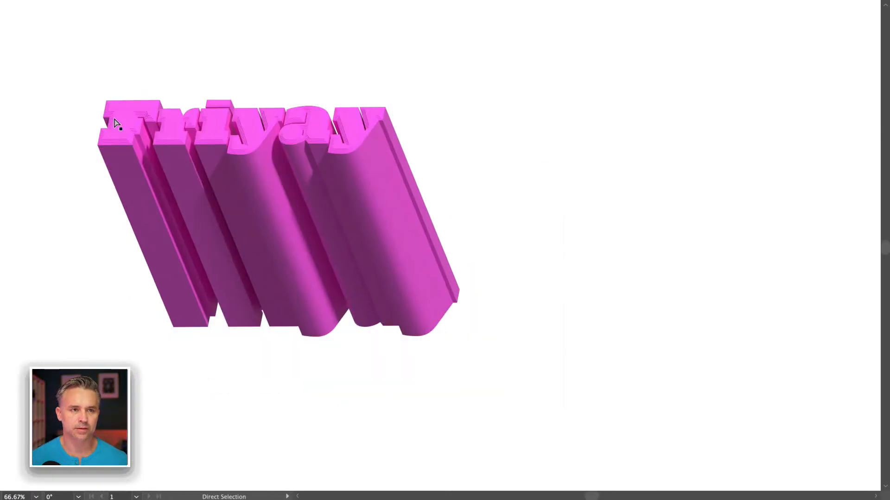
{"action": "key", "text": "ctrl+1"}
{"action": "left_click_drag", "start_coordinate": [149, 174], "coordinate": [371, 268]}
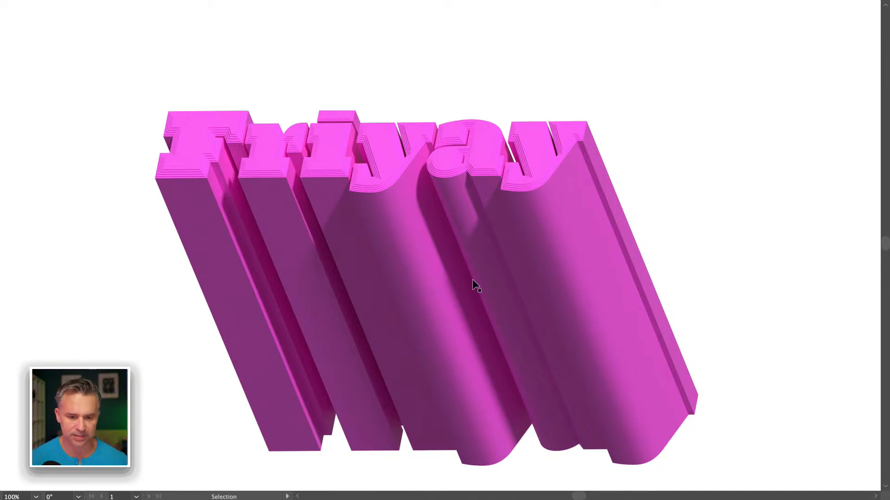
{"action": "key", "text": "super+equal"}
{"action": "key", "text": "super+minus"}
{"action": "key", "text": "super+minus"}
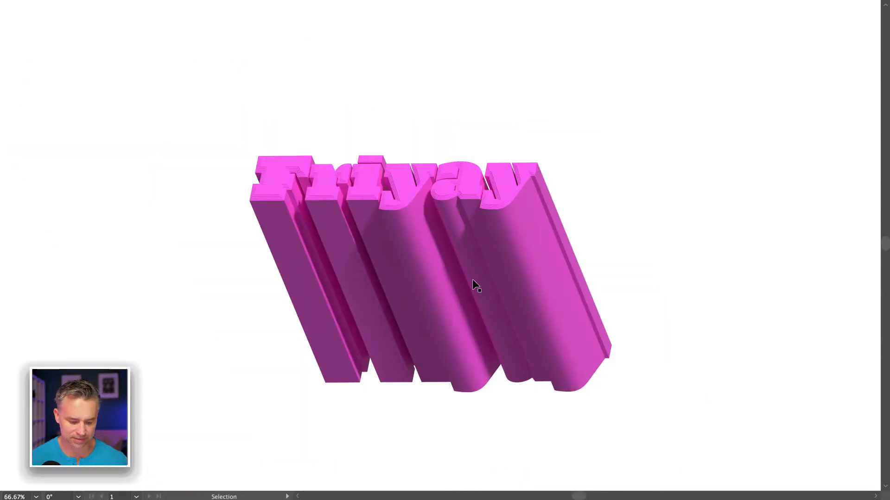
{"action": "key", "text": "Tab"}
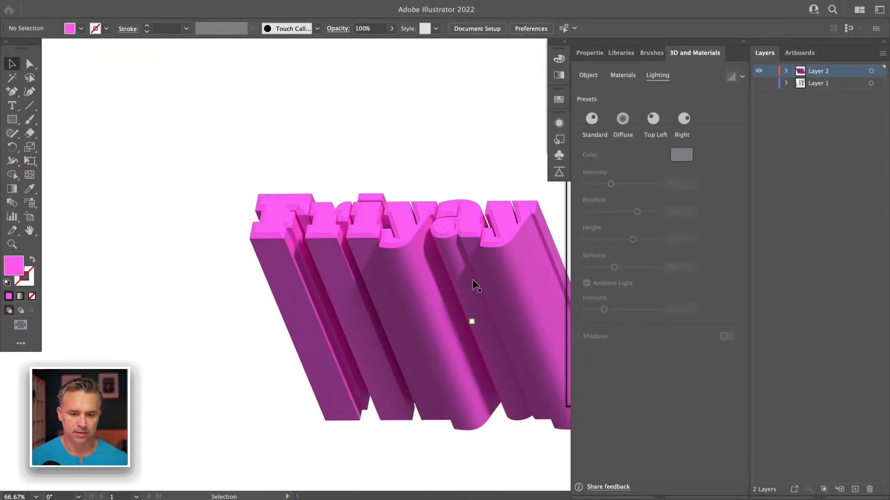
{"action": "key", "text": "Tab"}
{"action": "key", "text": "Tab"}
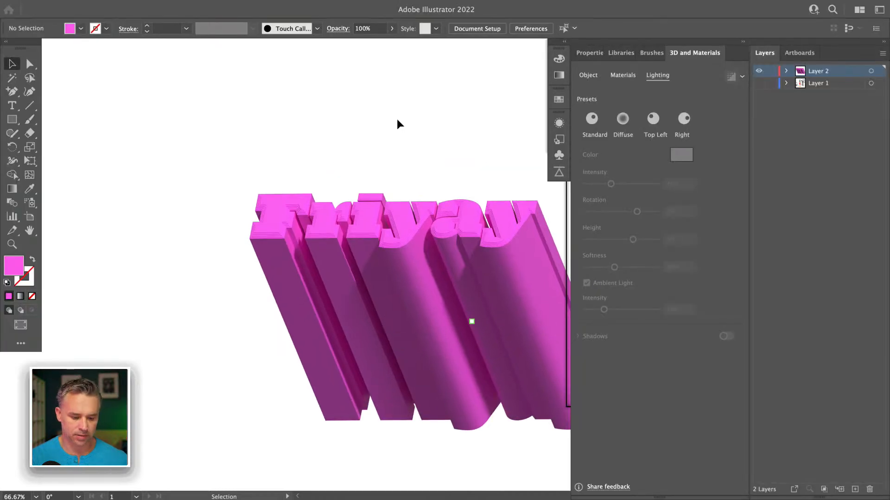
{"action": "key", "text": "f"}
{"action": "left_click_drag", "start_coordinate": [379, 207], "coordinate": [255, 133]}
Step: Select the text and turn Ray Tracing off to return to real-time preview
{"action": "left_click", "coordinate": [293, 209]}
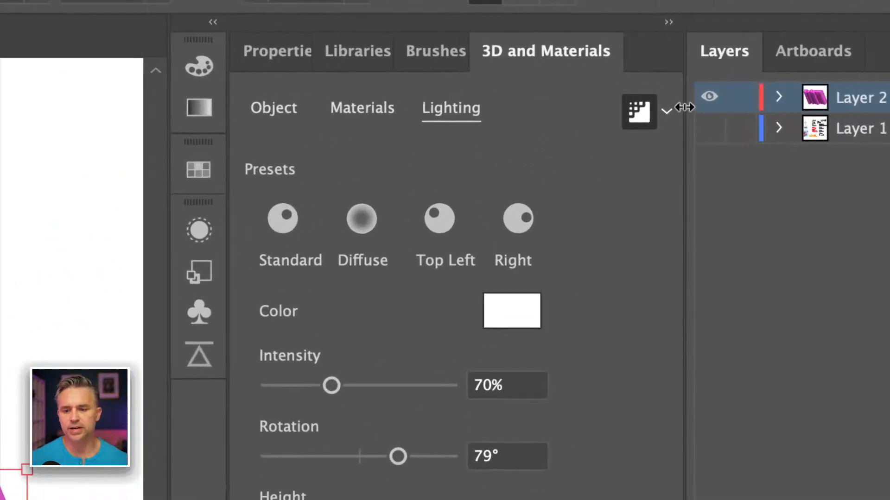
{"action": "left_click", "coordinate": [668, 109]}
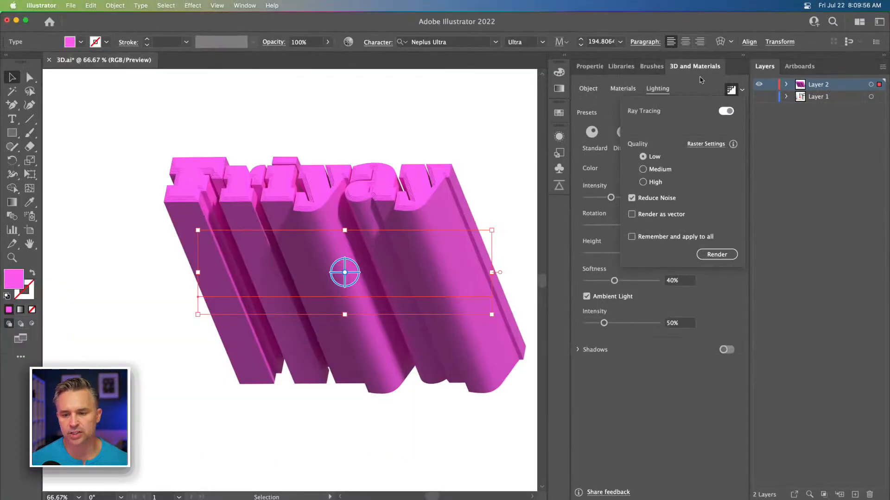
{"action": "left_click", "coordinate": [559, 76]}
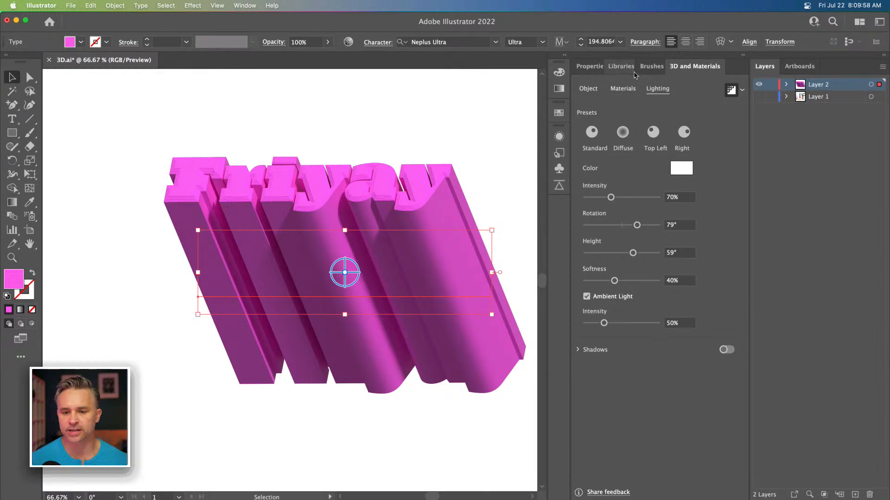
{"action": "left_click", "coordinate": [268, 118]}
{"action": "left_click", "coordinate": [339, 256]}
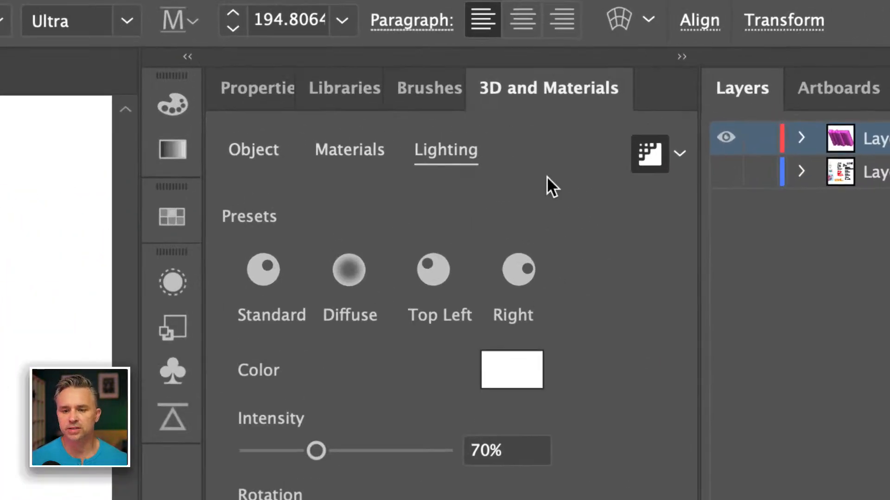
{"action": "left_click", "coordinate": [682, 155]}
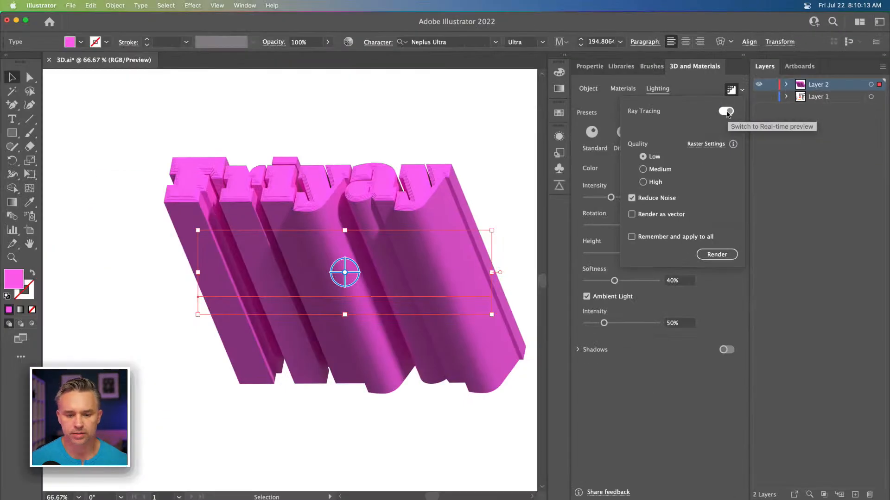
{"action": "left_click", "coordinate": [640, 213]}
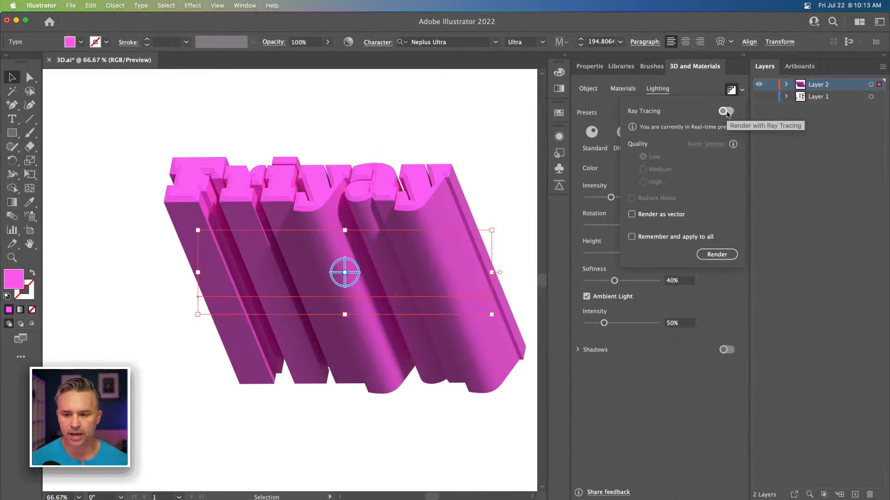
{"action": "left_click", "coordinate": [308, 116]}
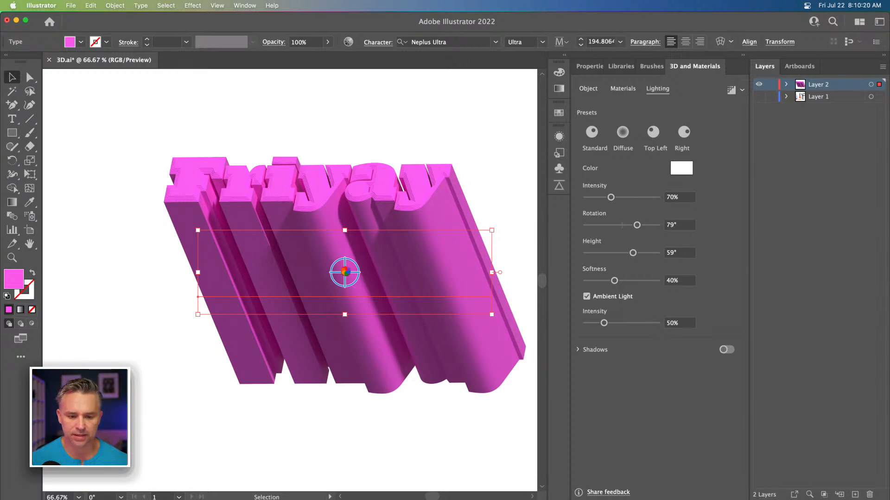
Step: Set the 3D text's rotation preset to Front, trying Top first
{"action": "left_click", "coordinate": [588, 89]}
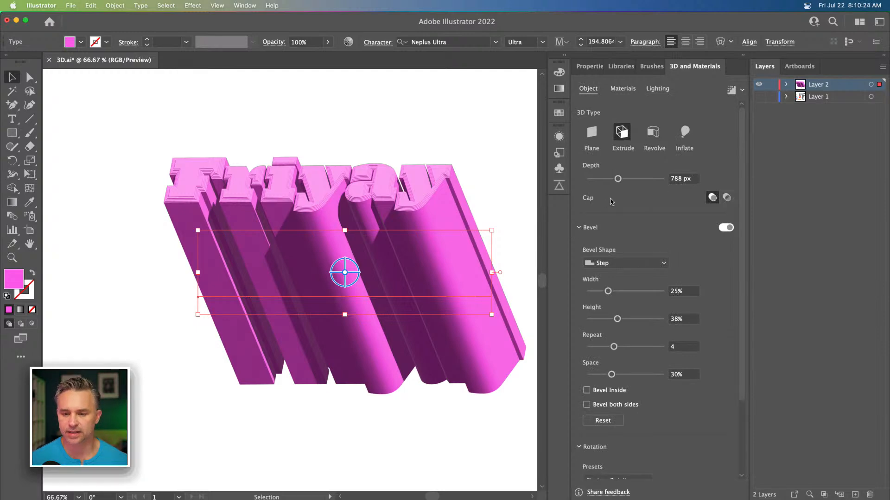
{"action": "scroll", "coordinate": [609, 426], "scroll_direction": "down", "scroll_amount": 3}
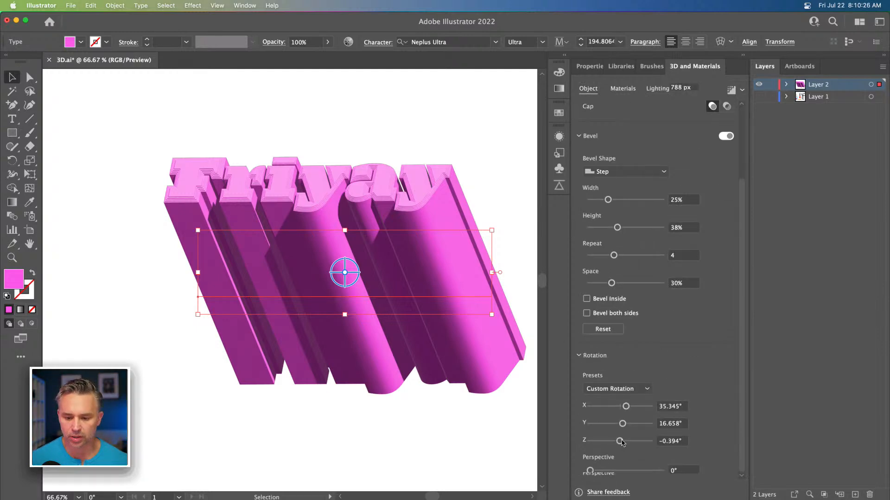
{"action": "left_click", "coordinate": [625, 394]}
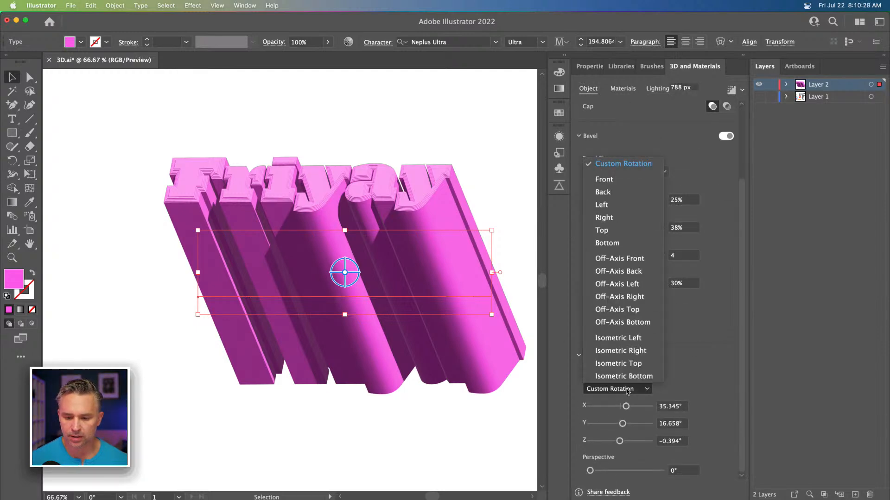
{"action": "left_click", "coordinate": [622, 236]}
{"action": "left_click", "coordinate": [621, 389]}
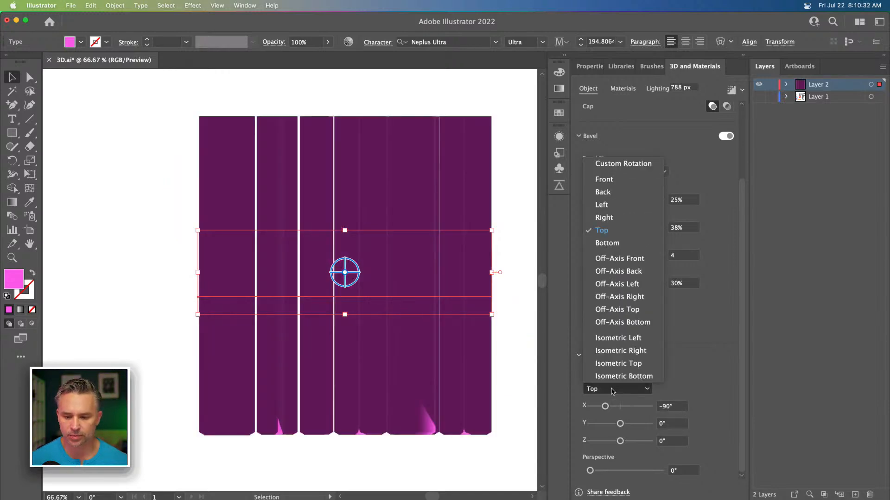
{"action": "left_click", "coordinate": [633, 182]}
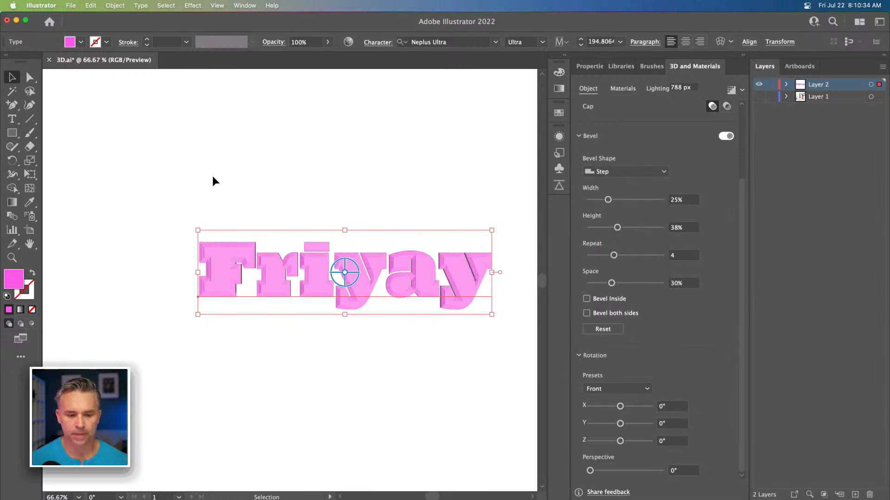
Step: Move the text slightly up and left and reduce the extrusion depth to 232 px
{"action": "left_click_drag", "start_coordinate": [324, 171], "coordinate": [289, 144]}
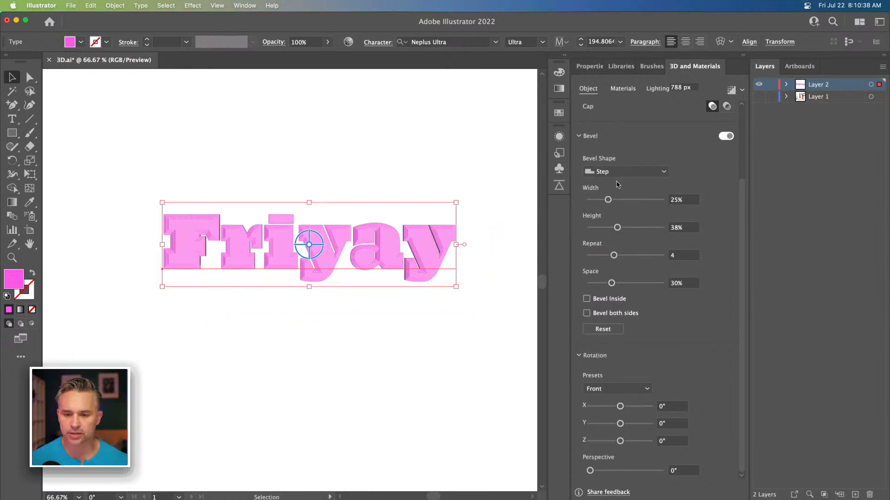
{"action": "scroll", "coordinate": [645, 201], "scroll_direction": "up", "scroll_amount": 4}
{"action": "left_click_drag", "start_coordinate": [618, 179], "coordinate": [598, 181]}
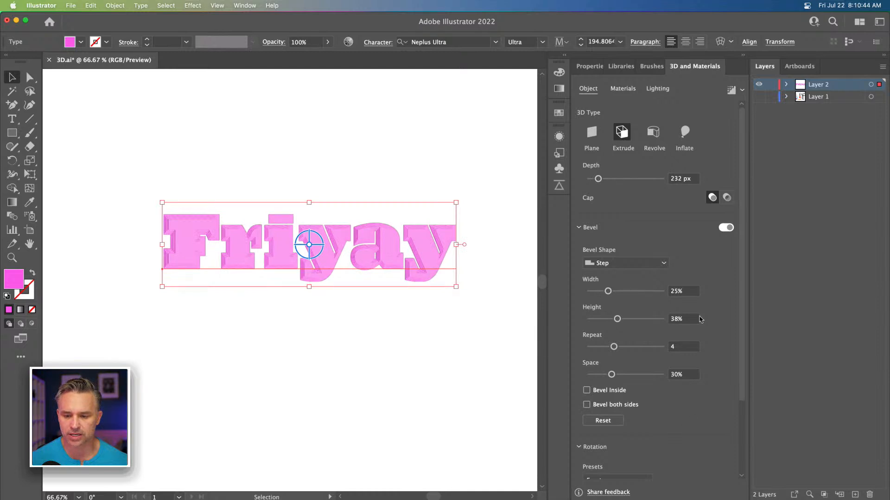
Step: Turn on shadows, set the light rotation to -127° and the shadow bounds to 188%
{"action": "left_click", "coordinate": [653, 92]}
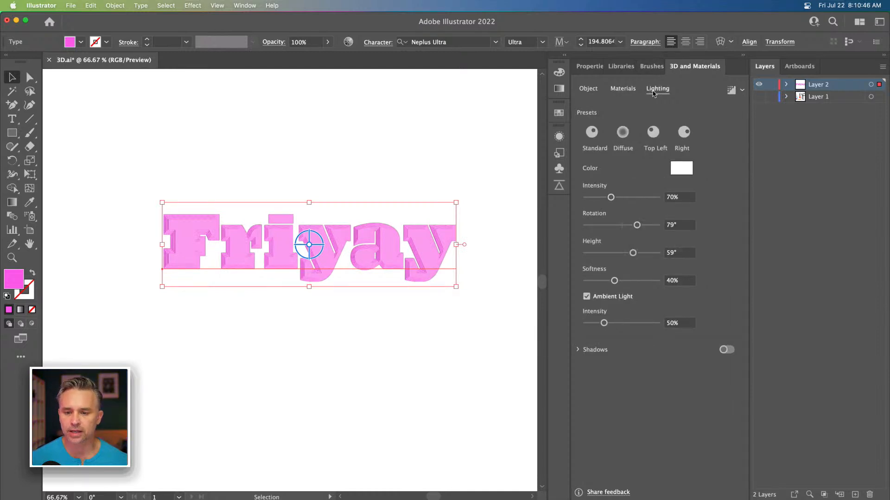
{"action": "left_click", "coordinate": [726, 350]}
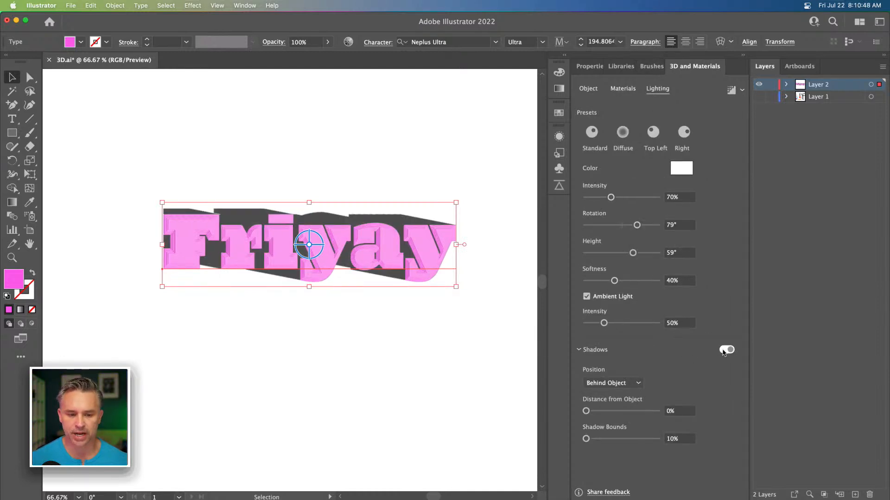
{"action": "left_click_drag", "start_coordinate": [637, 226], "coordinate": [596, 226]}
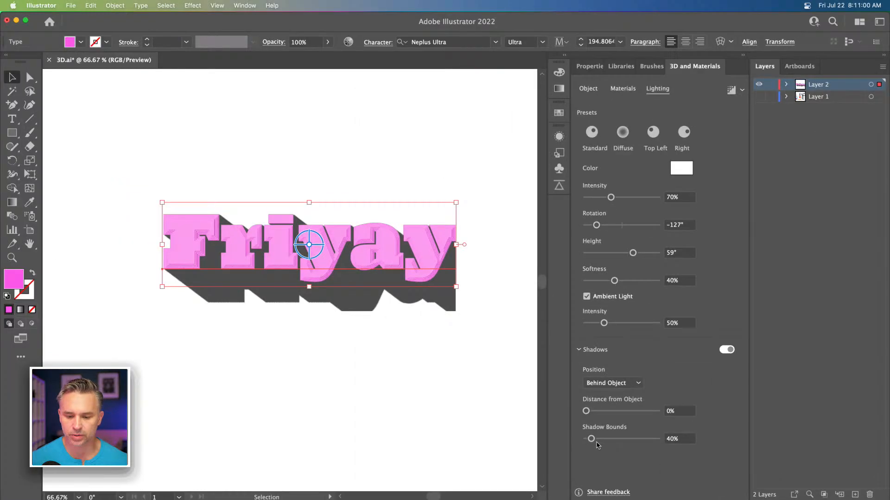
{"action": "left_click_drag", "start_coordinate": [591, 439], "coordinate": [618, 438]}
Step: Nudge the text and adjust the light to -133° rotation and 47° height
{"action": "left_click_drag", "start_coordinate": [350, 247], "coordinate": [343, 240]}
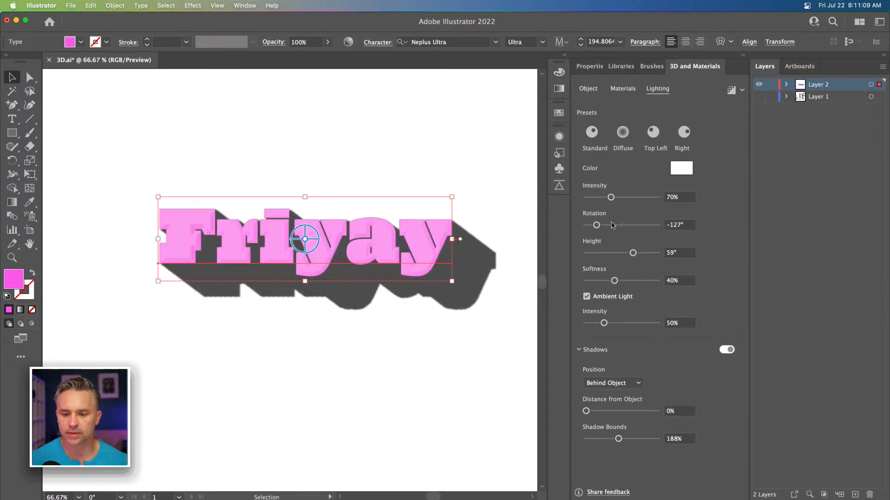
{"action": "mouse_move", "coordinate": [633, 253]}
{"action": "left_mouse_down"}
{"action": "mouse_move", "coordinate": [625, 255]}
{"action": "mouse_move", "coordinate": [656, 253]}
{"action": "mouse_move", "coordinate": [598, 254]}
{"action": "mouse_move", "coordinate": [623, 254]}
{"action": "left_mouse_up"}
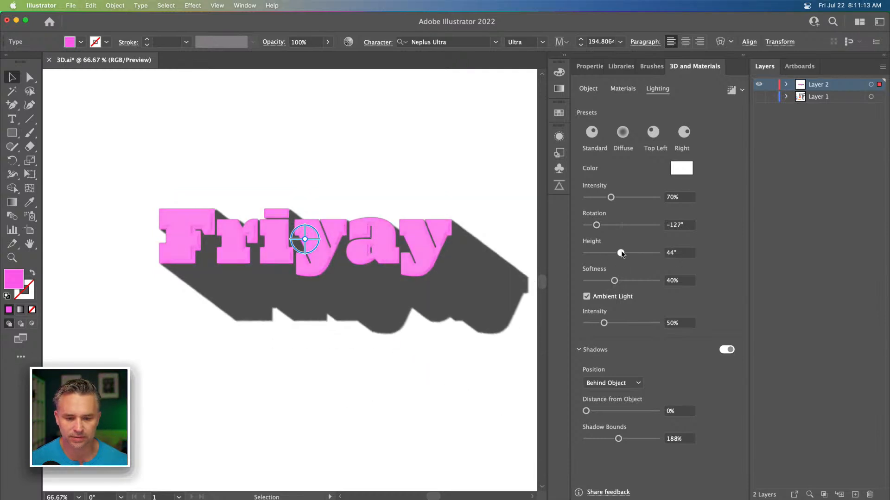
{"action": "left_click_drag", "start_coordinate": [597, 225], "coordinate": [597, 229]}
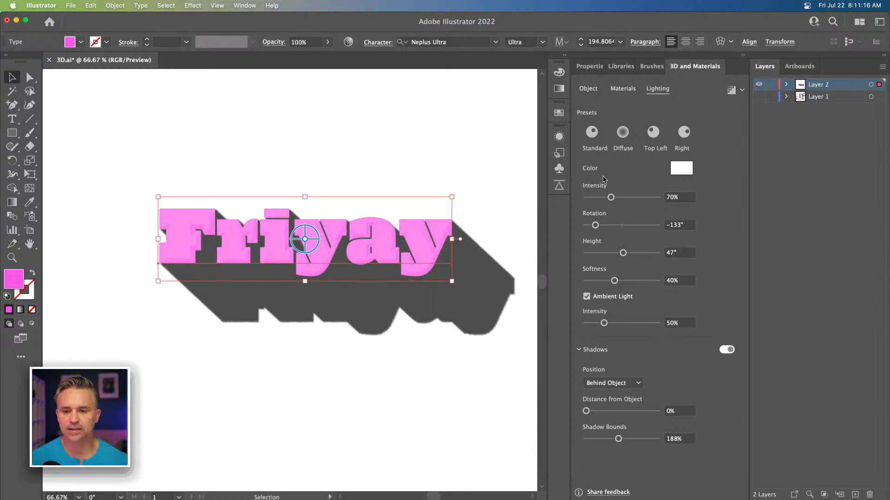
Step: Render the 3D text with ray tracing
{"action": "left_click", "coordinate": [742, 90]}
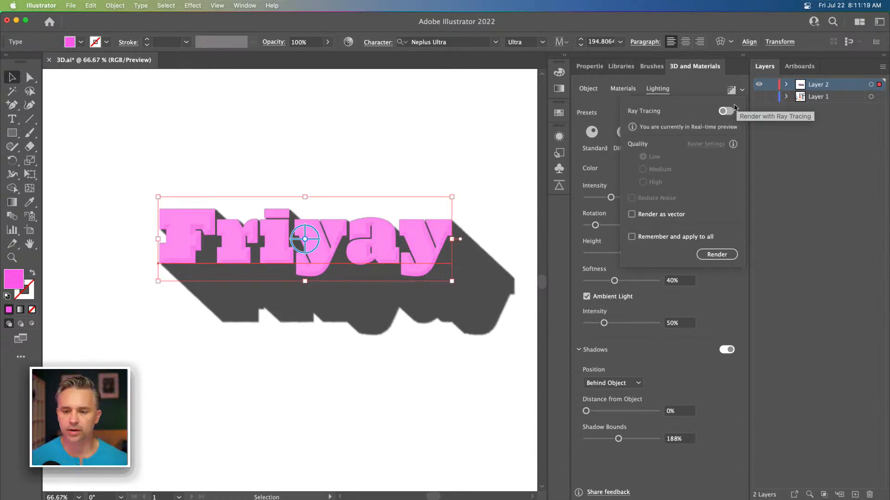
{"action": "left_click", "coordinate": [717, 254]}
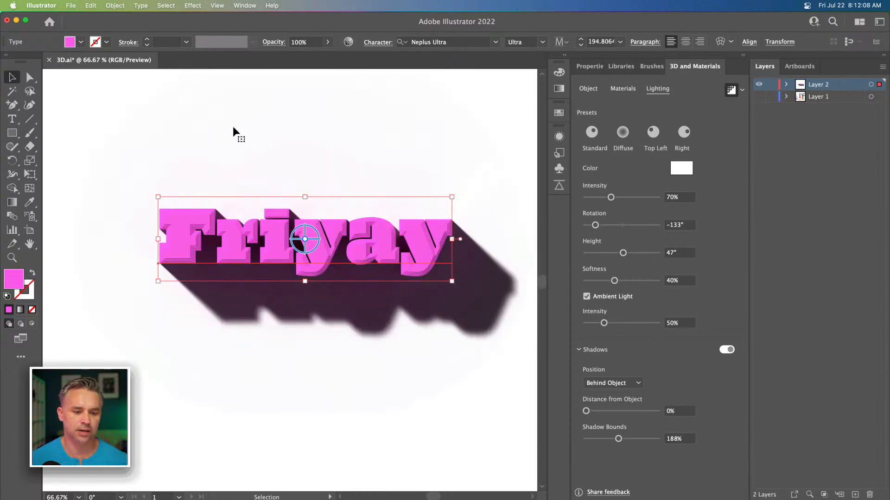
Step: Inspect the ray-traced text with shadow in full-screen mode at several zoom levels
{"action": "left_click", "coordinate": [84, 126]}
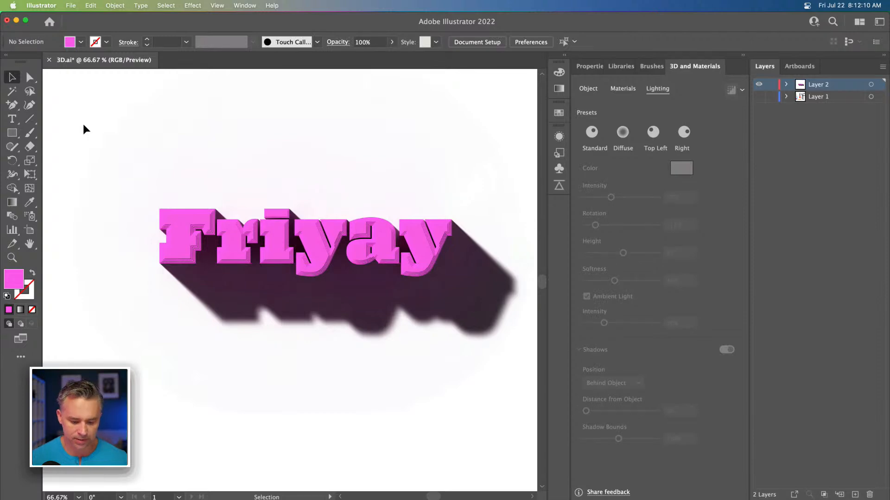
{"action": "key", "text": "super+equal"}
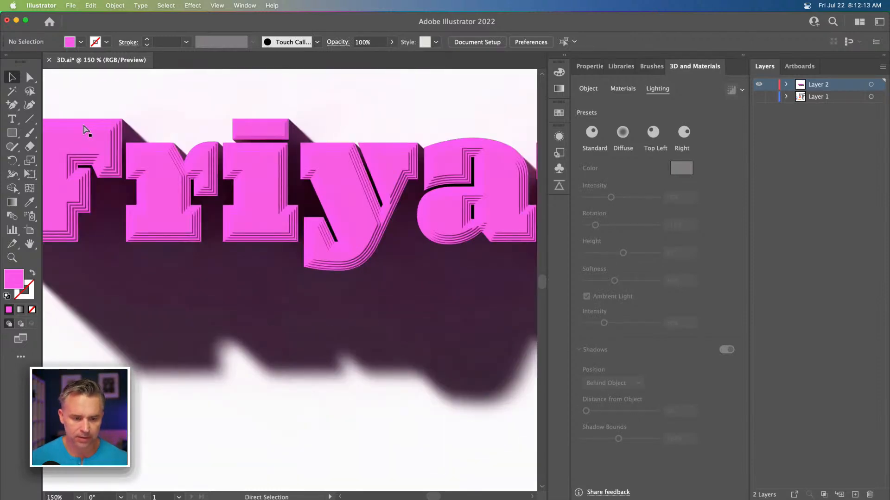
{"action": "key", "text": "f"}
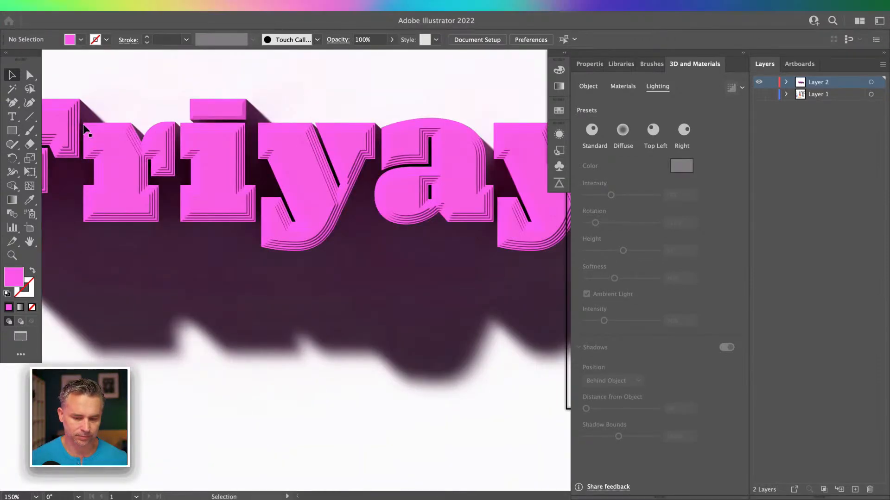
{"action": "key", "text": "f"}
{"action": "left_click_drag", "start_coordinate": [165, 144], "coordinate": [263, 266]}
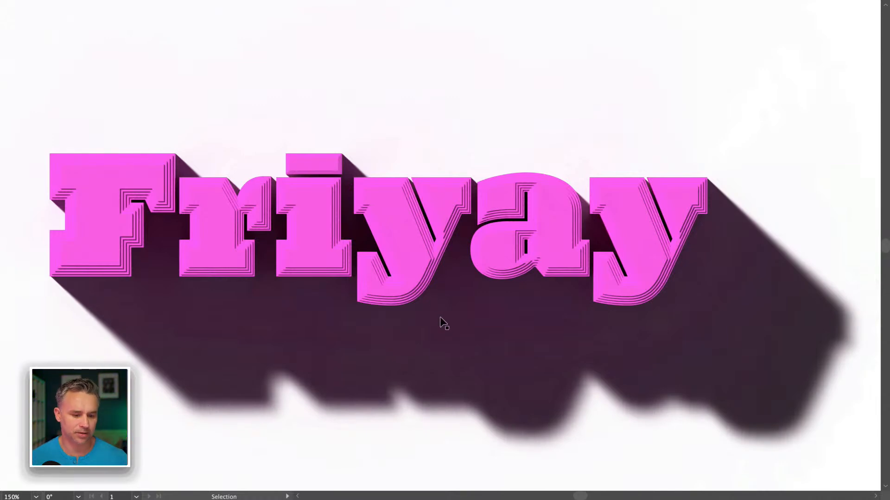
{"action": "key", "text": "f"}
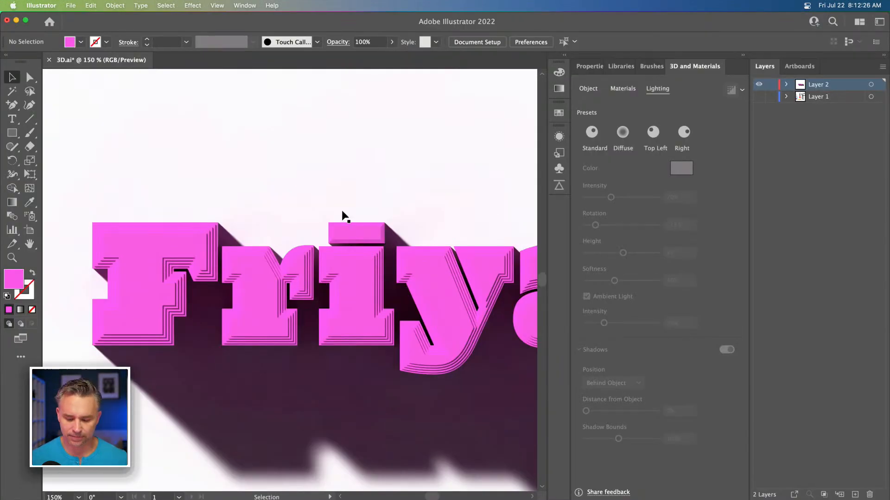
{"action": "key", "text": "super+minus"}
{"action": "left_click_drag", "start_coordinate": [342, 212], "coordinate": [288, 179]}
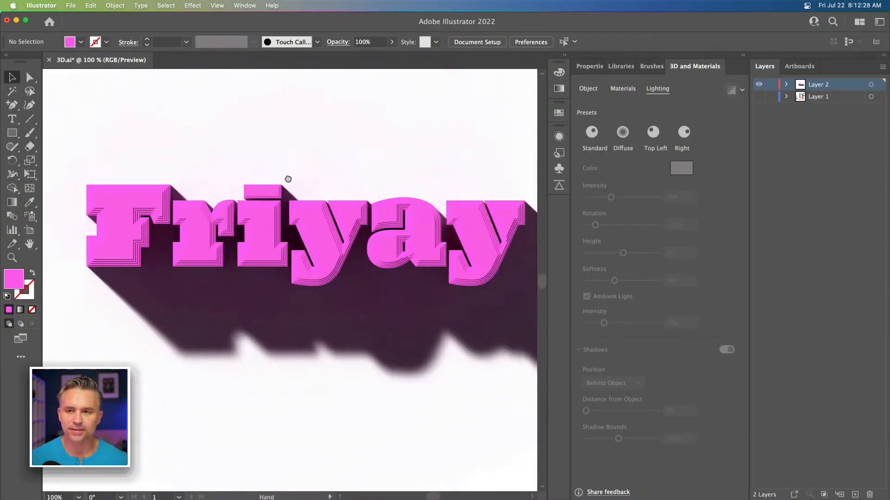
Step: Select the text and raise the ambient light intensity to 91%
{"action": "left_click", "coordinate": [304, 223]}
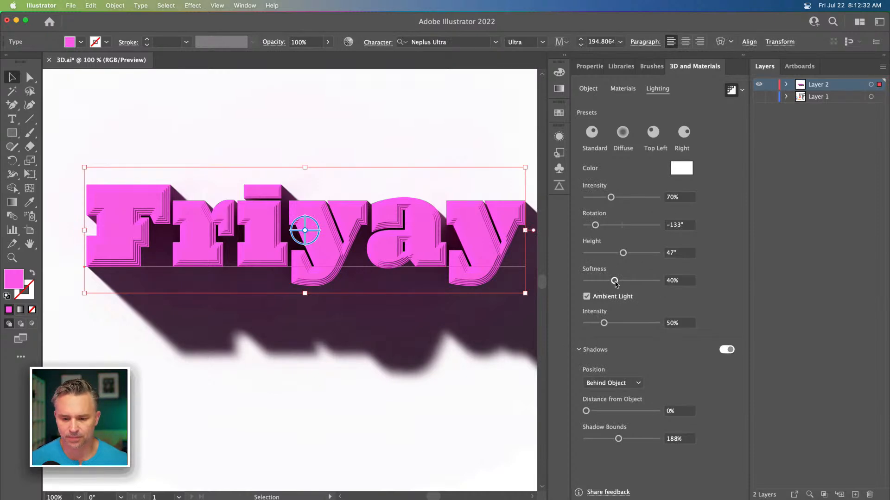
{"action": "left_click_drag", "start_coordinate": [604, 323], "coordinate": [619, 324]}
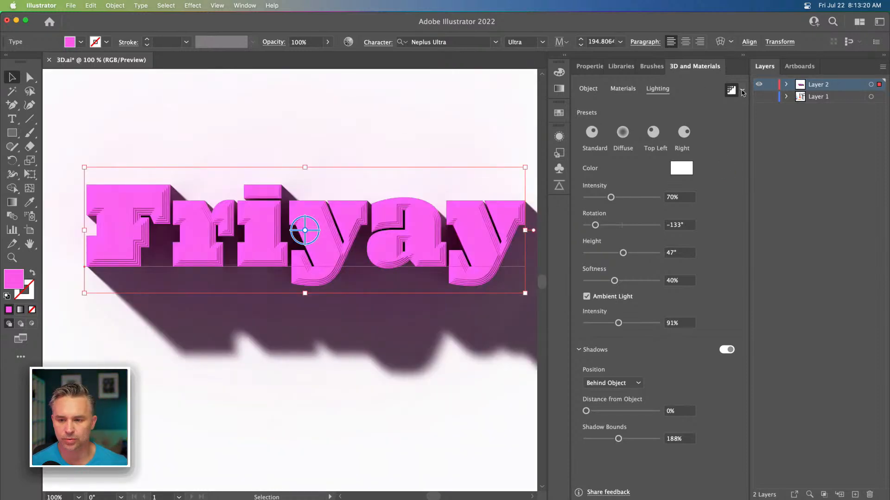
Step: Switch ray tracing off to return to real-time preview
{"action": "left_click", "coordinate": [742, 91]}
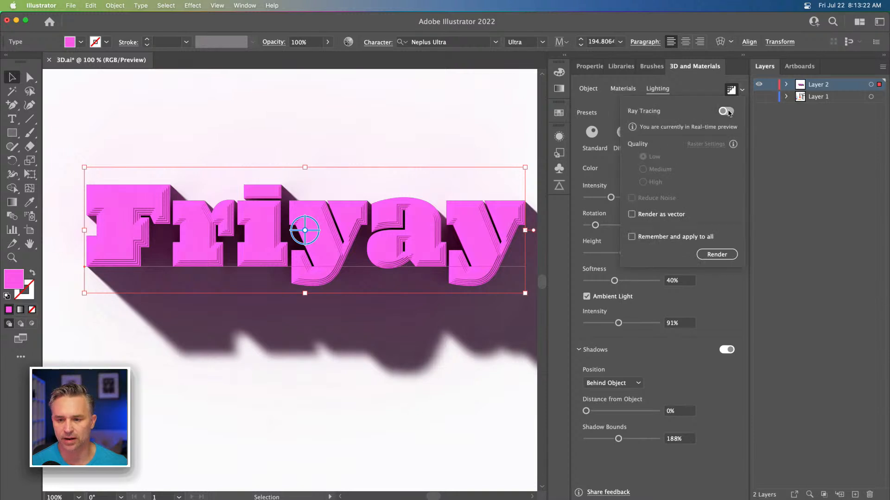
{"action": "left_click", "coordinate": [788, 143]}
{"action": "left_click", "coordinate": [726, 91]}
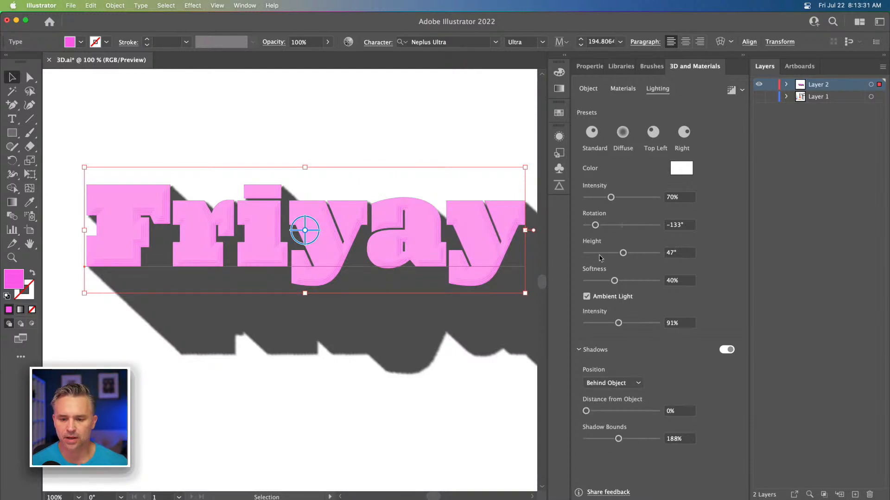
Step: Apply the Diffuse lighting preset and set the light rotation to -129° and height to 74°
{"action": "left_click_drag", "start_coordinate": [624, 256], "coordinate": [645, 257]}
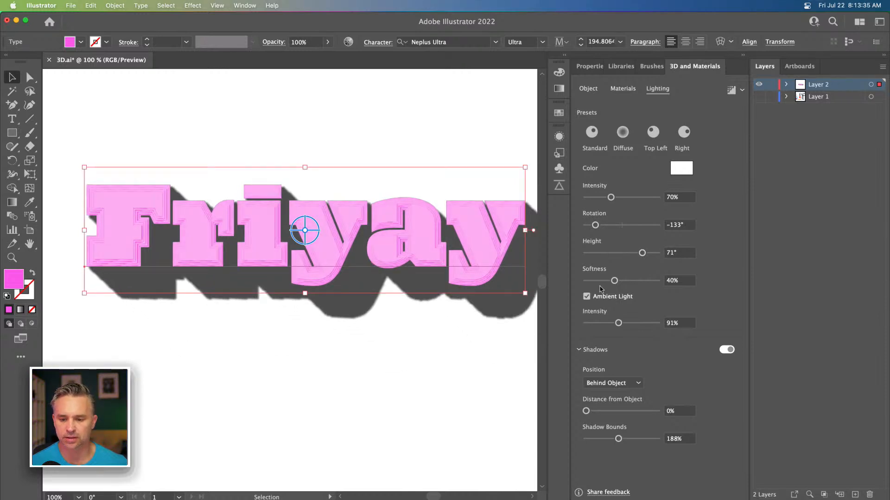
{"action": "left_click", "coordinate": [623, 134]}
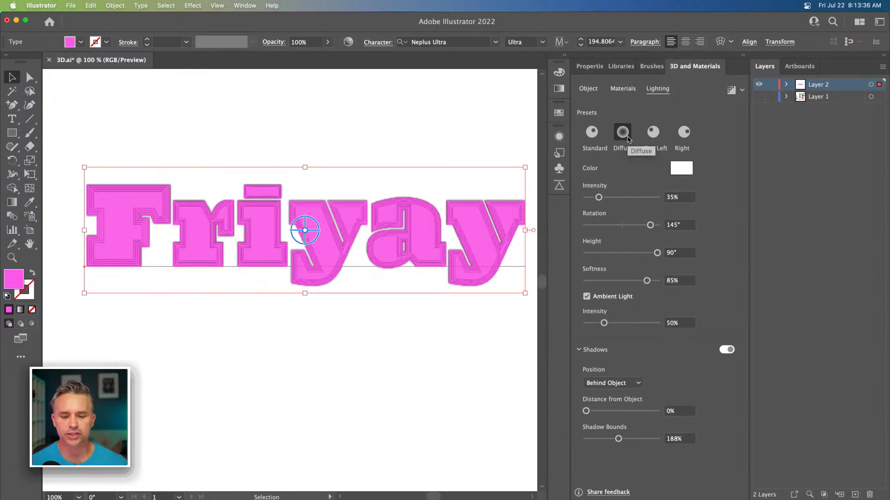
{"action": "left_click_drag", "start_coordinate": [650, 225], "coordinate": [596, 225]}
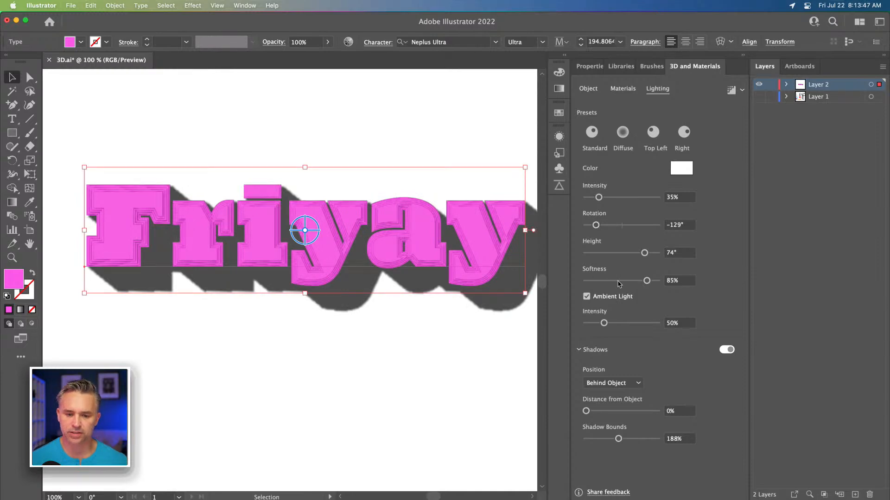
Step: Nudge the text and set the ambient light intensity to 68%
{"action": "left_click_drag", "start_coordinate": [364, 131], "coordinate": [344, 133]}
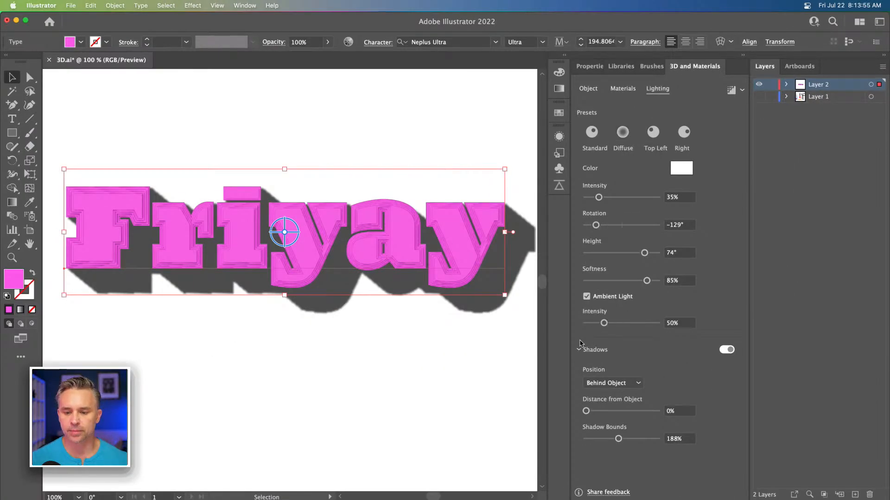
{"action": "left_click_drag", "start_coordinate": [604, 323], "coordinate": [610, 324]}
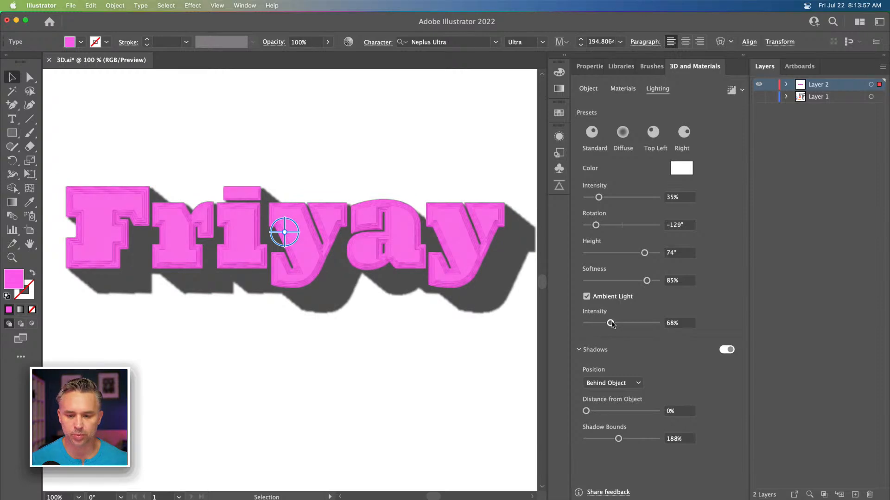
Step: Render the text with ray tracing again
{"action": "left_click", "coordinate": [742, 90]}
{"action": "left_click", "coordinate": [742, 91]}
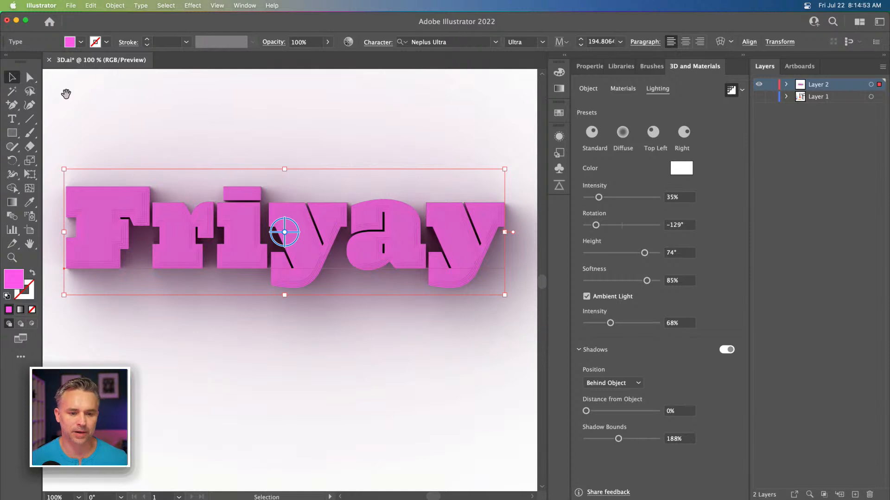
Step: Inspect the final ray-traced text in full-screen mode, panning around the canvas
{"action": "key", "text": "space"}
{"action": "left_click_drag", "start_coordinate": [64, 88], "coordinate": [84, 136]}
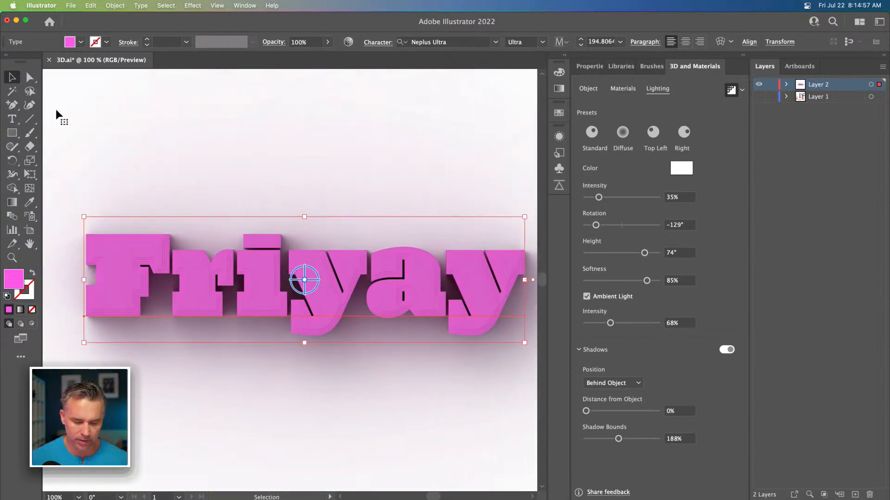
{"action": "key", "text": "f"}
{"action": "key", "text": "f"}
{"action": "key", "text": "space"}
{"action": "left_click_drag", "start_coordinate": [96, 88], "coordinate": [271, 139]}
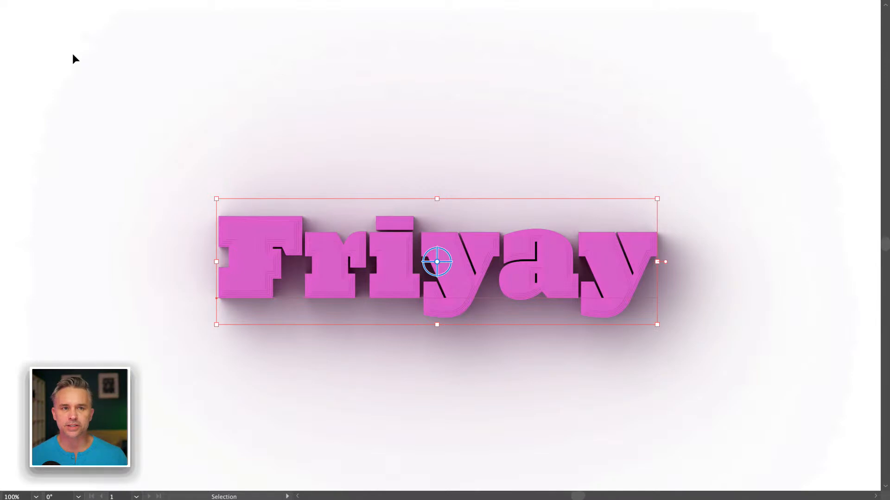
{"action": "key", "text": "f"}
{"action": "key", "text": "f"}
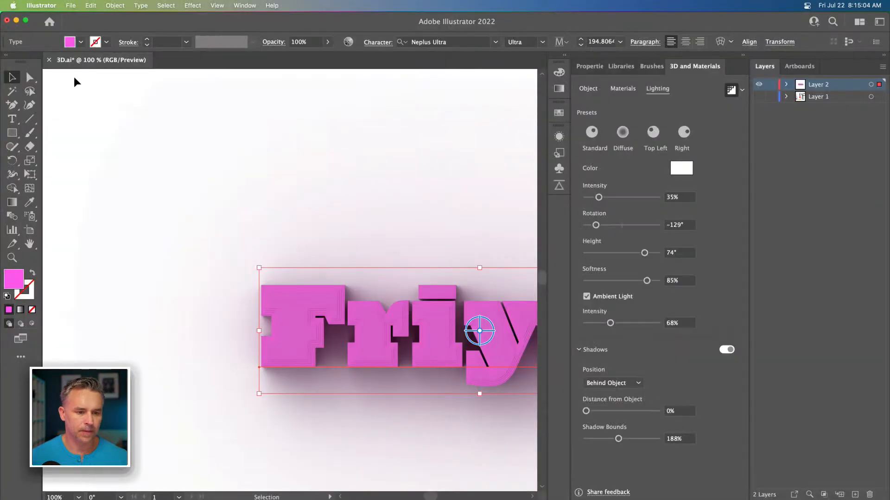
{"action": "left_click", "coordinate": [225, 187]}
{"action": "key", "text": "space"}
{"action": "left_click_drag", "start_coordinate": [225, 186], "coordinate": [172, 133]}
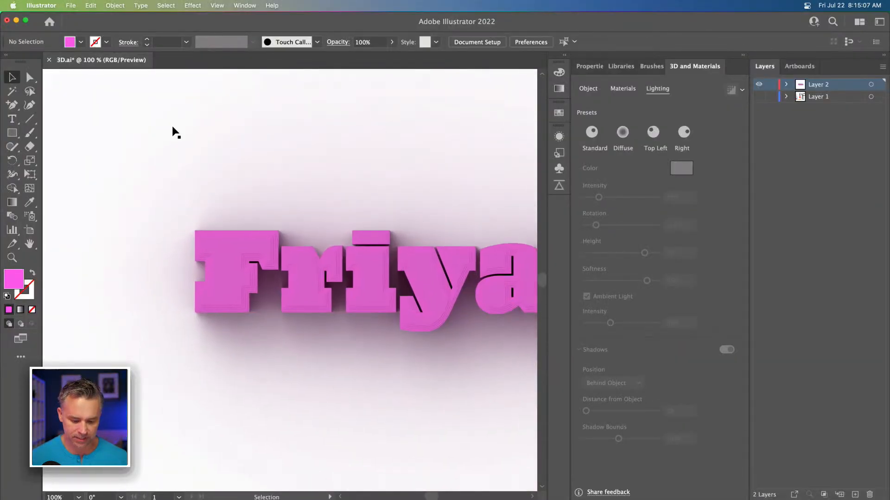
Step: Zoom in to examine the ray-traced pink text more closely in full-screen mode
{"action": "key", "text": "f"}
{"action": "key", "text": "f"}
{"action": "key", "text": "space"}
{"action": "left_click_drag", "start_coordinate": [119, 111], "coordinate": [169, 150]}
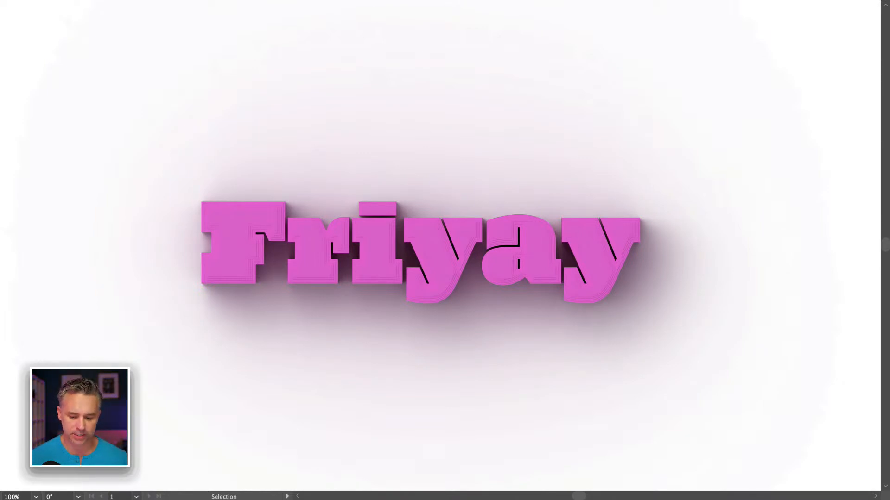
{"action": "key", "text": "super+equal"}
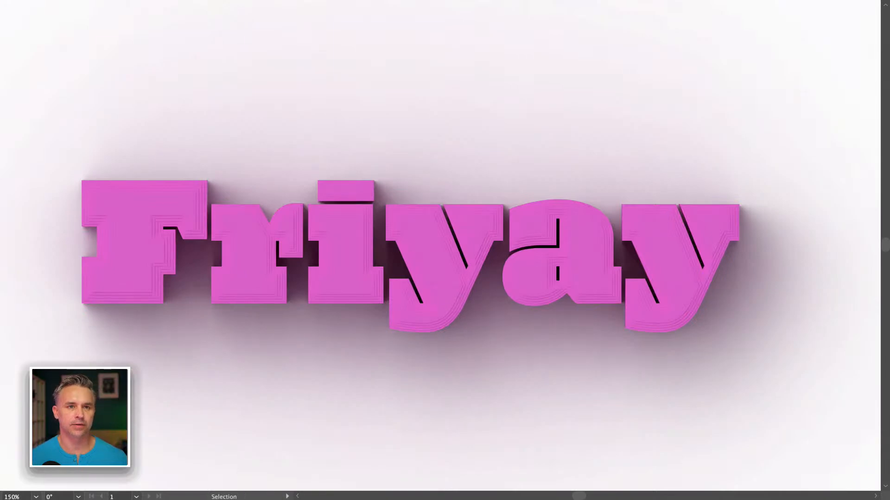
{"action": "left_click_drag", "start_coordinate": [145, 401], "coordinate": [156, 402]}
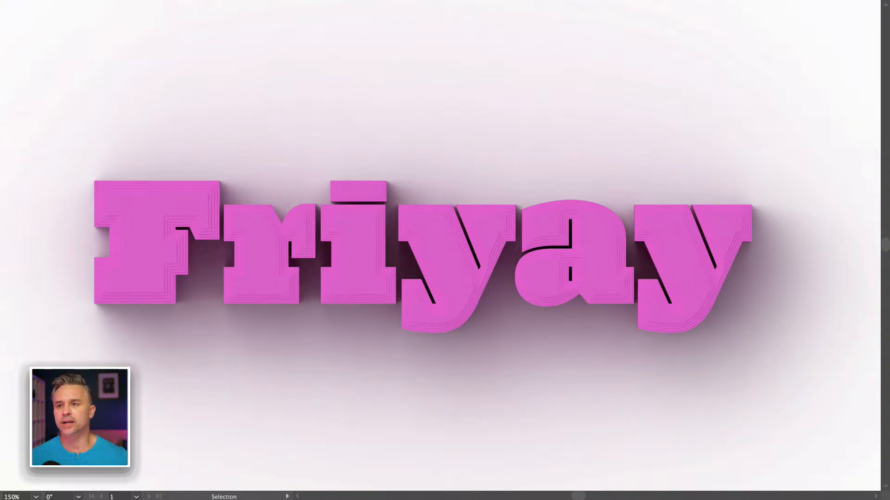
{"action": "key", "text": "f"}
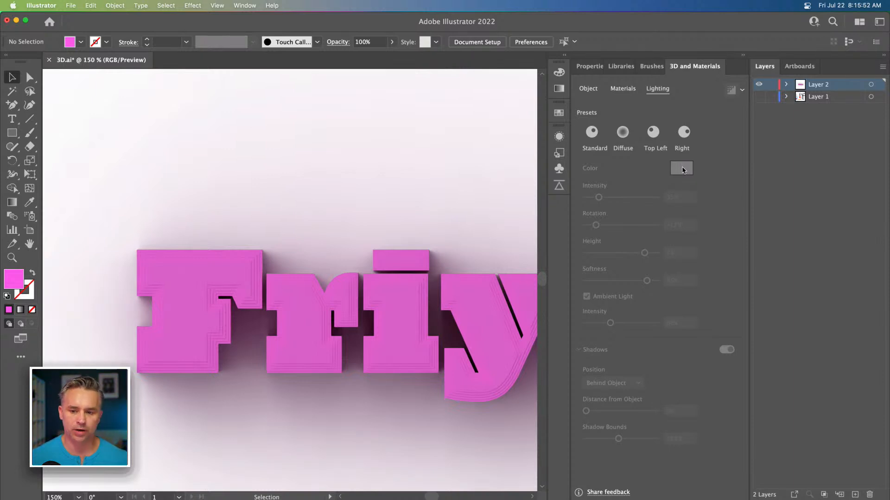
Step: Turn off the render preview and change the light color to cyan 06E8FF
{"action": "left_click", "coordinate": [307, 303]}
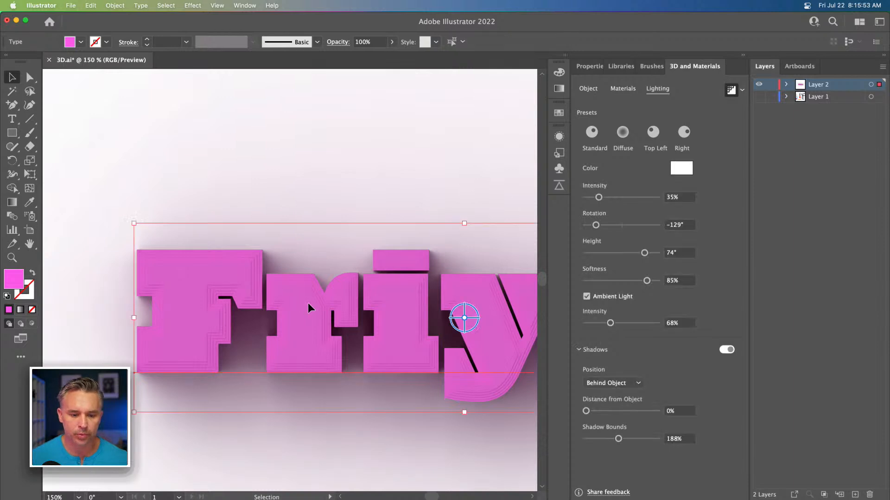
{"action": "left_click", "coordinate": [742, 91]}
{"action": "left_click", "coordinate": [711, 88]}
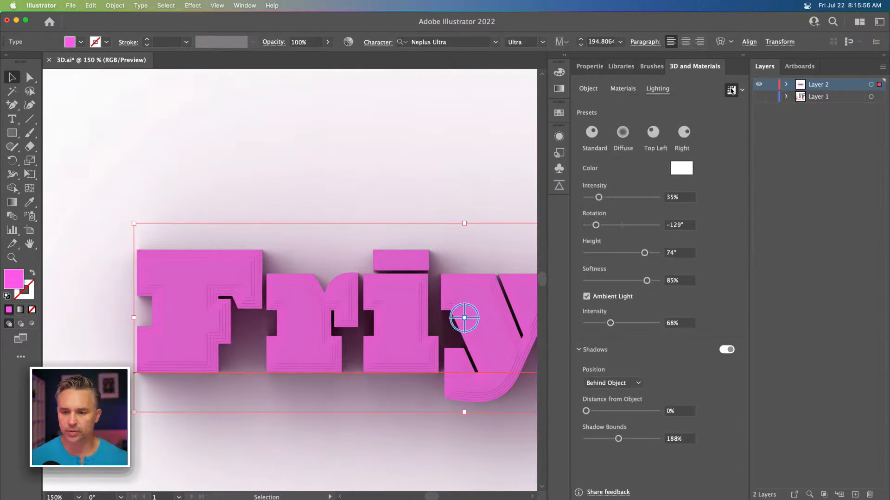
{"action": "left_click", "coordinate": [731, 90]}
{"action": "left_click", "coordinate": [677, 170]}
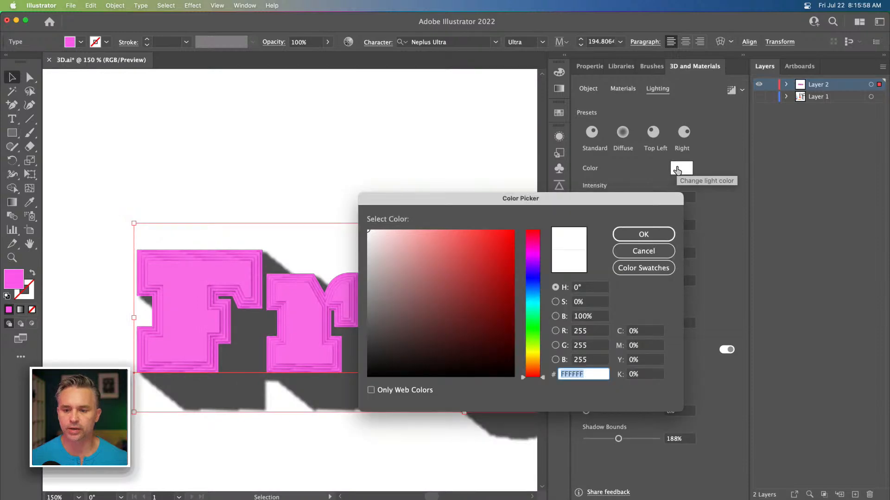
{"action": "left_click", "coordinate": [529, 301]}
{"action": "left_click", "coordinate": [511, 231]}
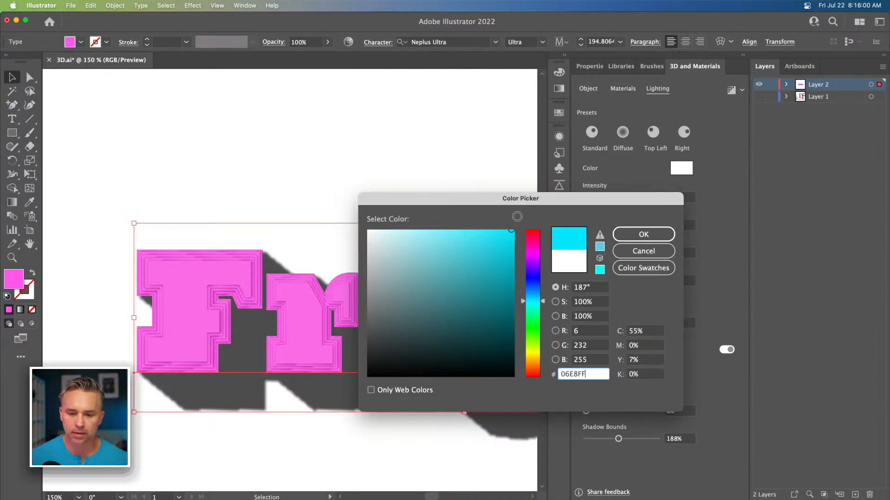
{"action": "left_click", "coordinate": [643, 234]}
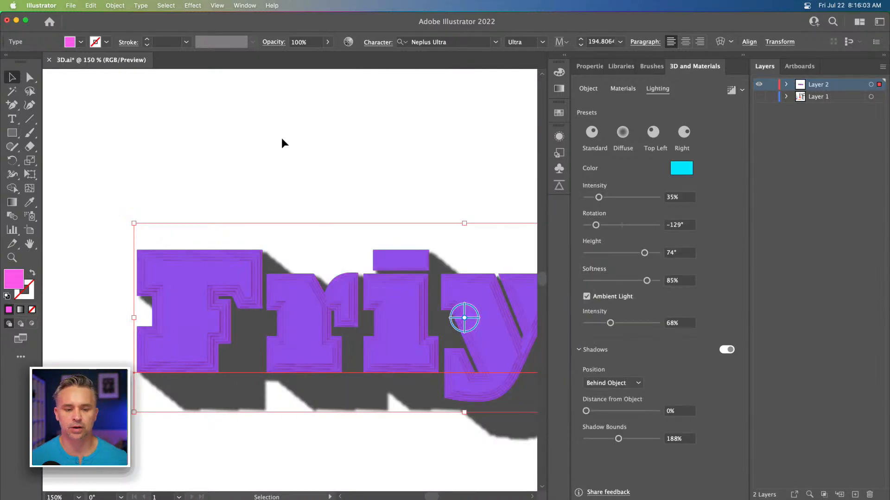
{"action": "left_click", "coordinate": [281, 137]}
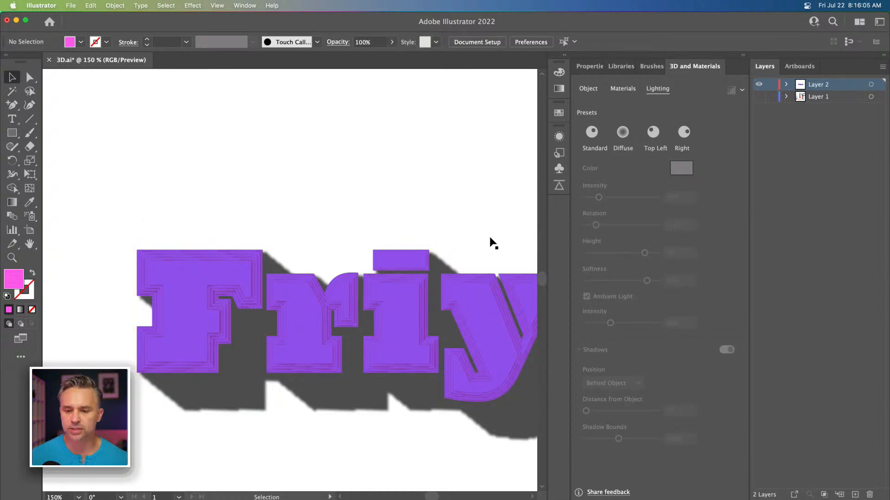
Step: Render the cyan-lit text with ray tracing and nudge the text upward
{"action": "left_click", "coordinate": [452, 283]}
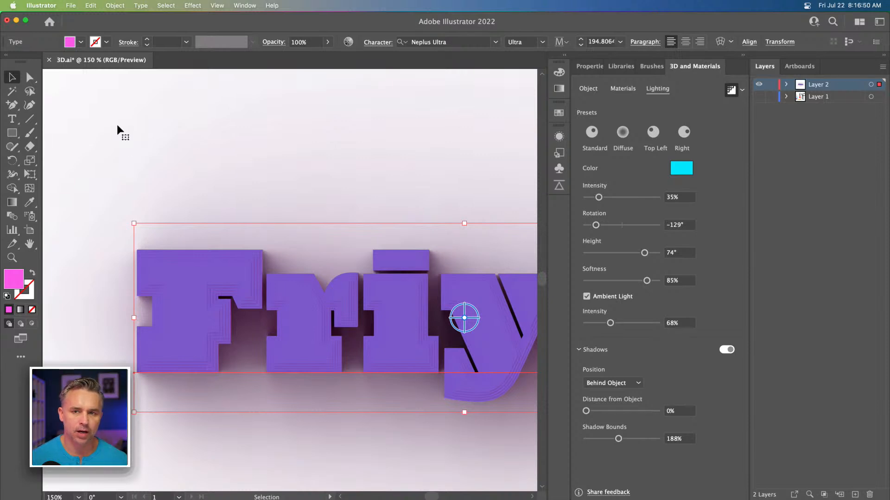
{"action": "left_click_drag", "start_coordinate": [196, 158], "coordinate": [191, 127]}
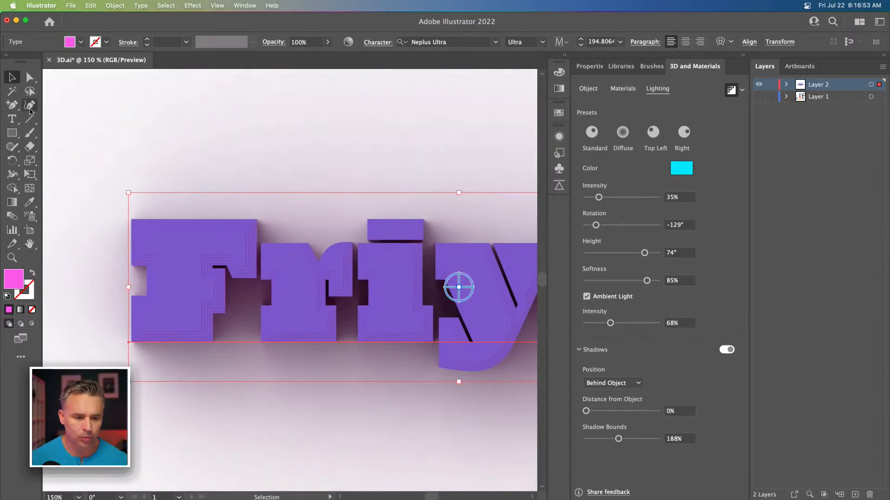
{"action": "key", "text": "super+1"}
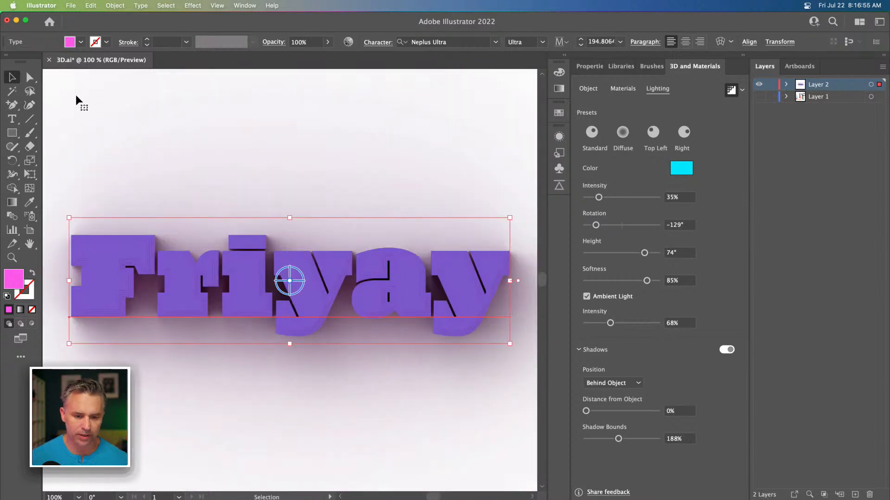
{"action": "left_click_drag", "start_coordinate": [71, 92], "coordinate": [153, 153]}
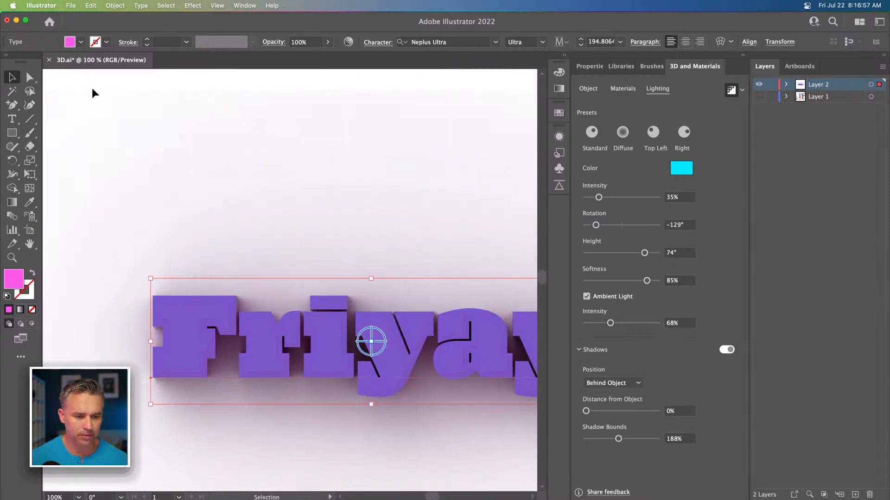
{"action": "left_click", "coordinate": [80, 85]}
{"action": "left_click_drag", "start_coordinate": [198, 220], "coordinate": [218, 131]}
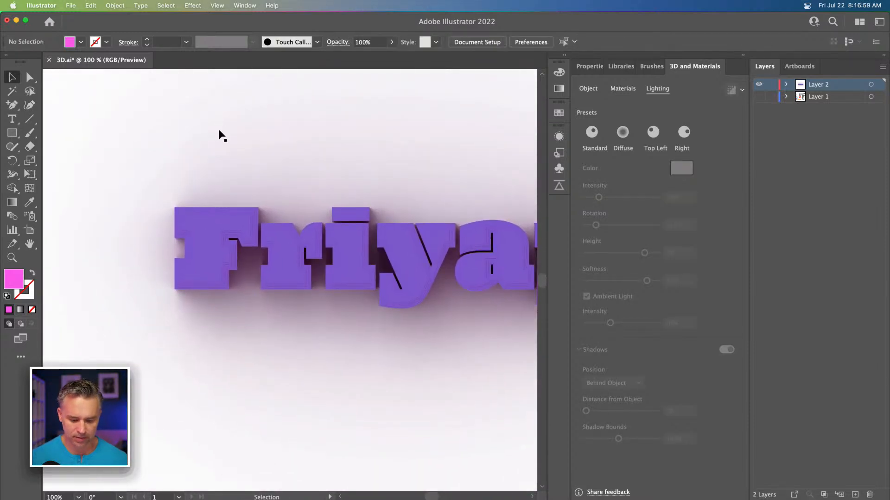
Step: Examine the cyan-lit ray-traced render in full-screen mode, zooming in
{"action": "key", "text": "f"}
{"action": "key", "text": "f"}
{"action": "left_click_drag", "start_coordinate": [114, 122], "coordinate": [169, 178]}
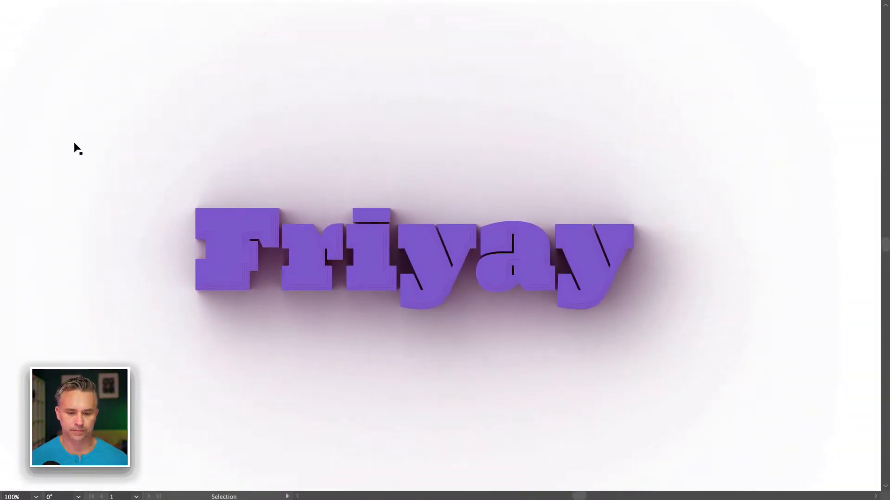
{"action": "key", "text": "a"}
{"action": "key", "text": "ctrl+plus"}
{"action": "left_click_drag", "start_coordinate": [74, 146], "coordinate": [141, 135]}
{"action": "key", "text": "v"}
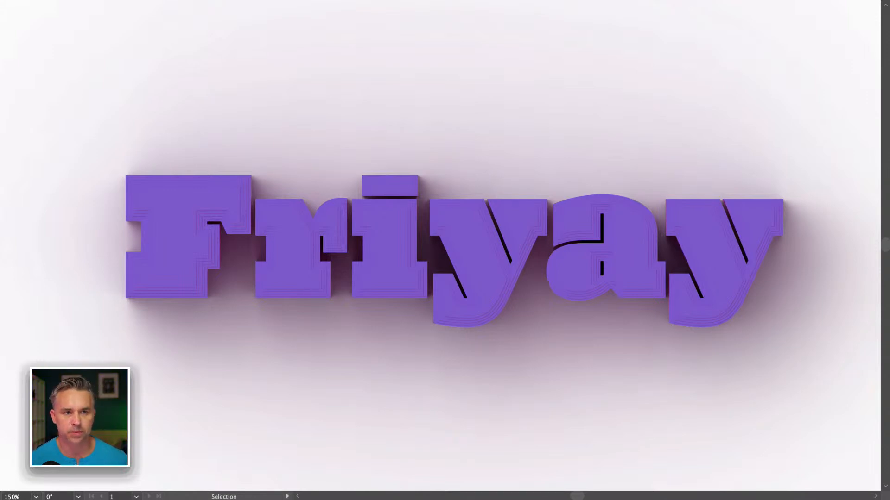
{"action": "key", "text": "f"}
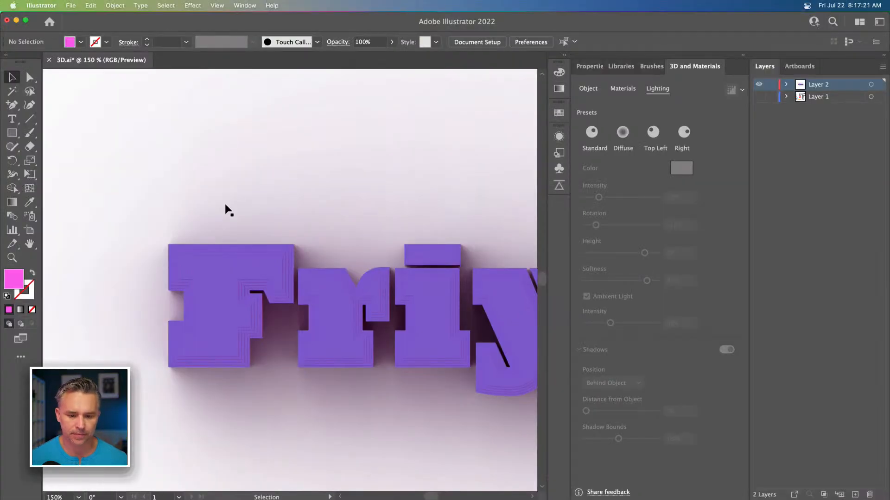
Step: Turn off ray-traced rendering for the text and collapse the 3D and Materials panel
{"action": "left_click", "coordinate": [370, 302]}
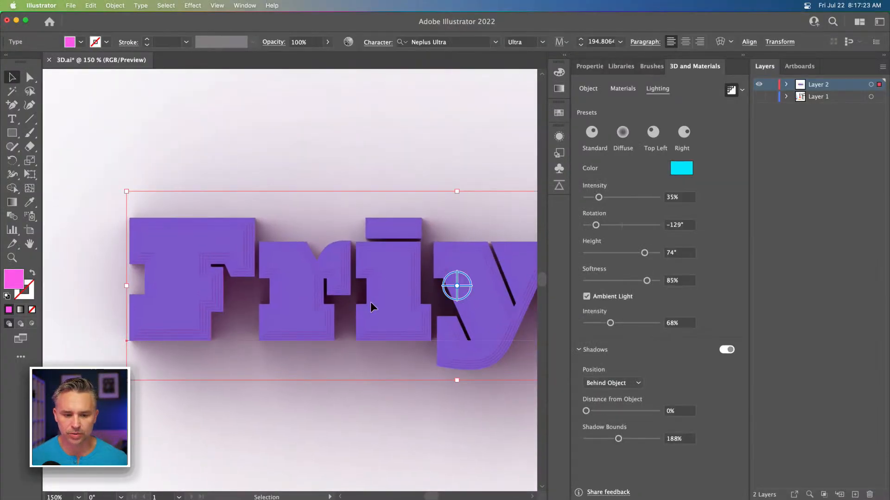
{"action": "left_click", "coordinate": [735, 90]}
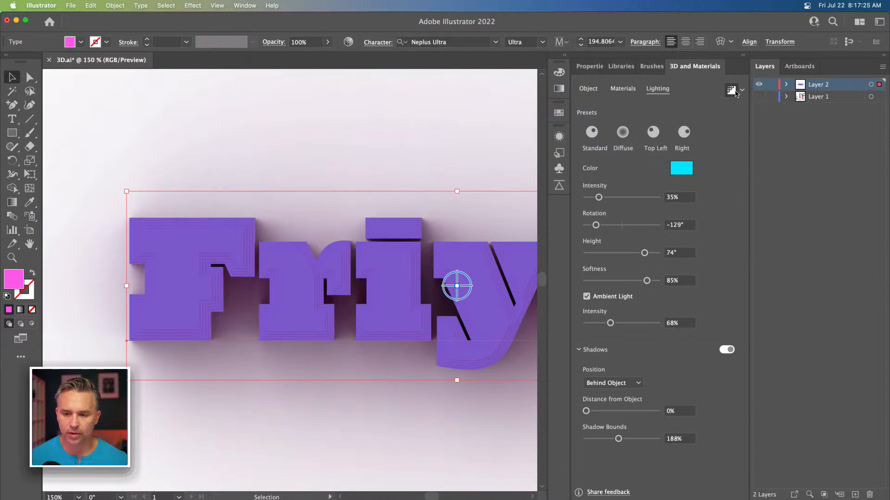
{"action": "left_click", "coordinate": [249, 131]}
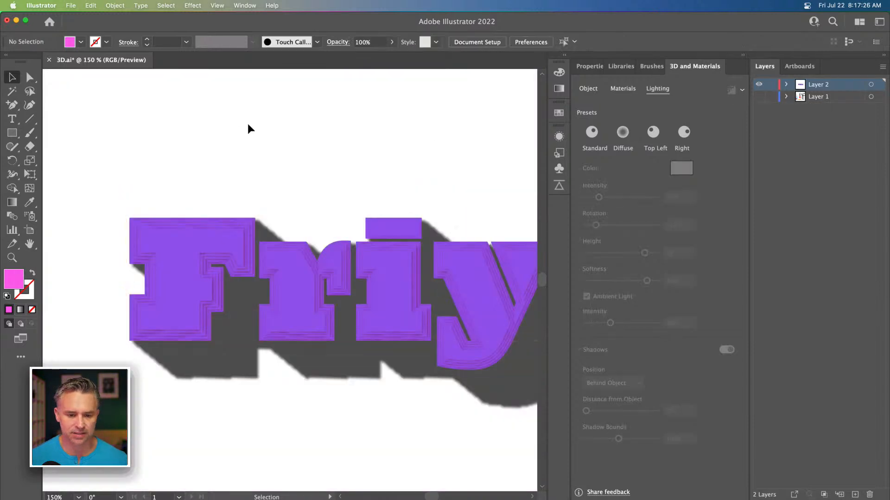
{"action": "left_click", "coordinate": [745, 55]}
{"action": "key", "text": "super+minus"}
{"action": "key", "text": "super+minus"}
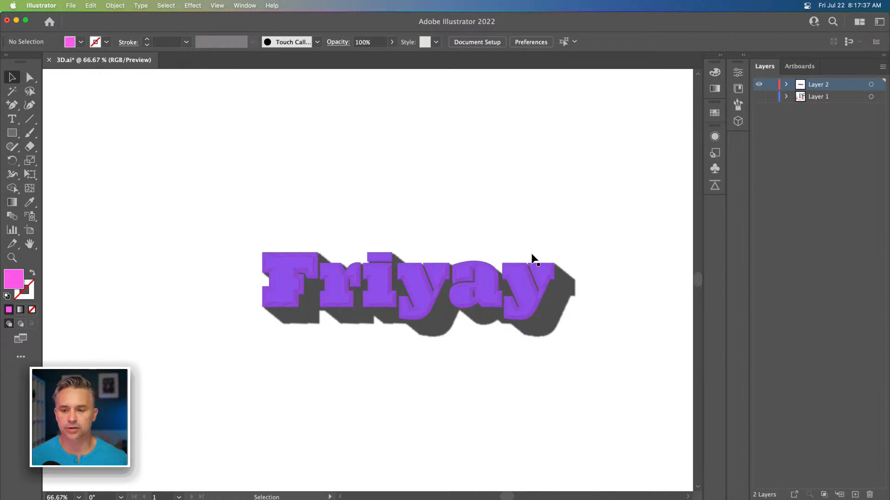
Step: Hide Layer 2 and show Layer 1 with the other text samples
{"action": "left_click_drag", "start_coordinate": [542, 173], "coordinate": [506, 153]}
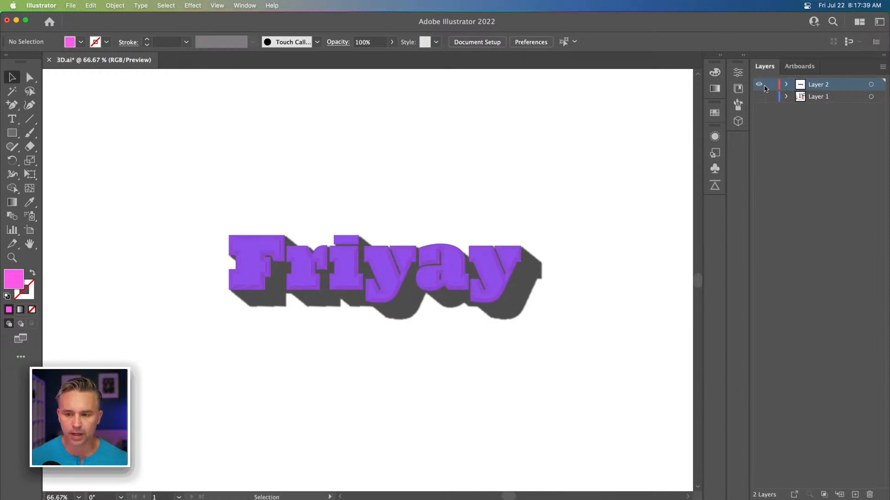
{"action": "left_click", "coordinate": [759, 84]}
{"action": "left_click", "coordinate": [759, 96]}
{"action": "key", "text": "space"}
{"action": "left_click_drag", "start_coordinate": [266, 312], "coordinate": [268, 212]}
Step: Reposition the 'see good in all things' text slightly upward
{"action": "left_click", "coordinate": [311, 326]}
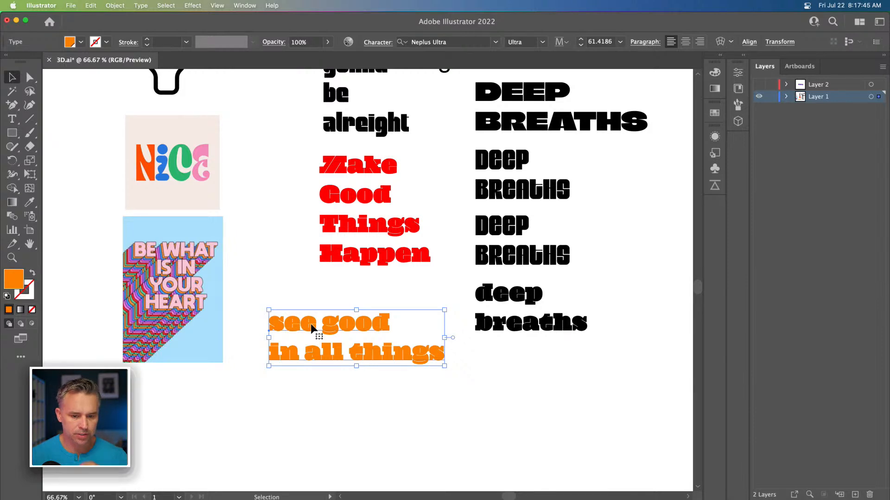
{"action": "left_click_drag", "start_coordinate": [314, 326], "coordinate": [311, 303]}
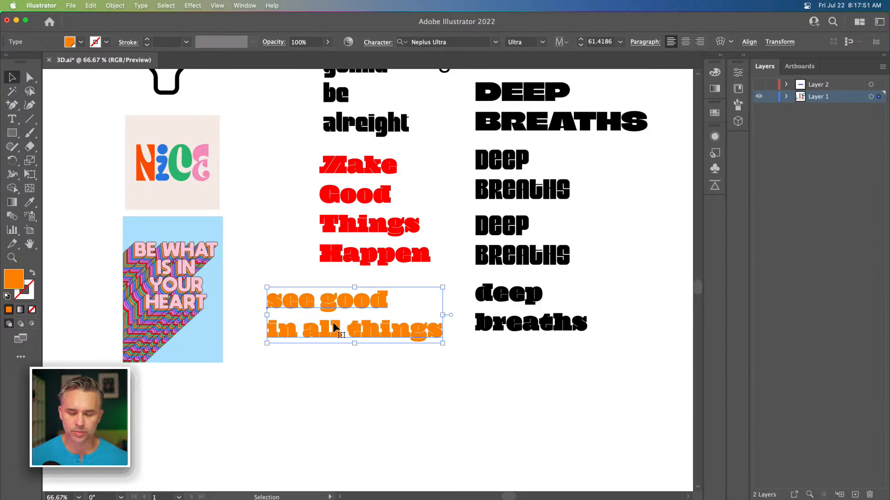
{"action": "key", "text": "space"}
{"action": "left_click_drag", "start_coordinate": [329, 249], "coordinate": [302, 343]}
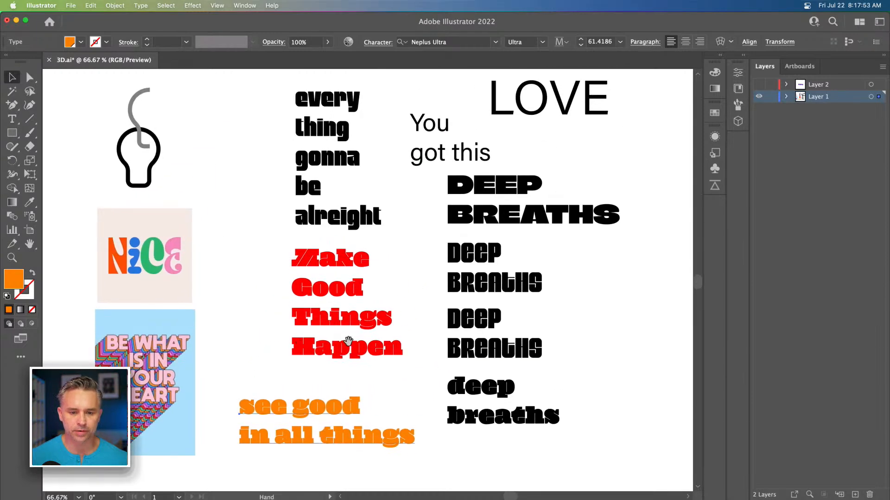
{"action": "left_click", "coordinate": [467, 291]}
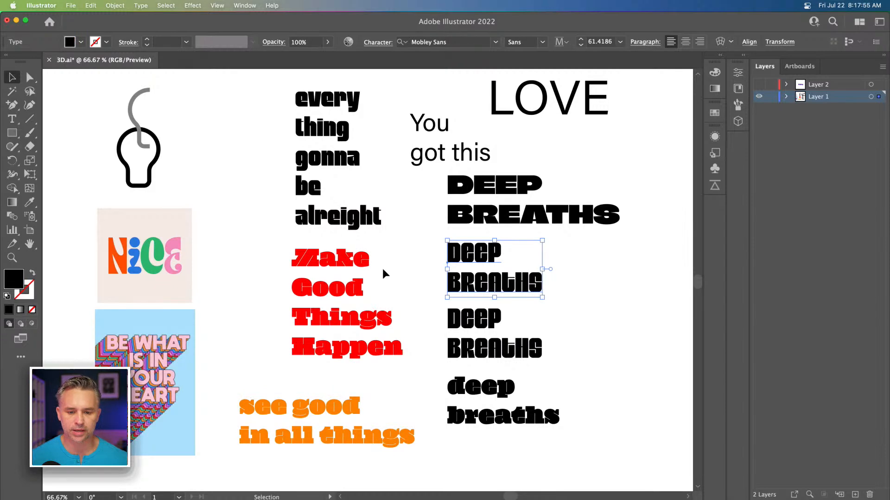
{"action": "key", "text": "space"}
{"action": "left_click_drag", "start_coordinate": [420, 343], "coordinate": [420, 297]}
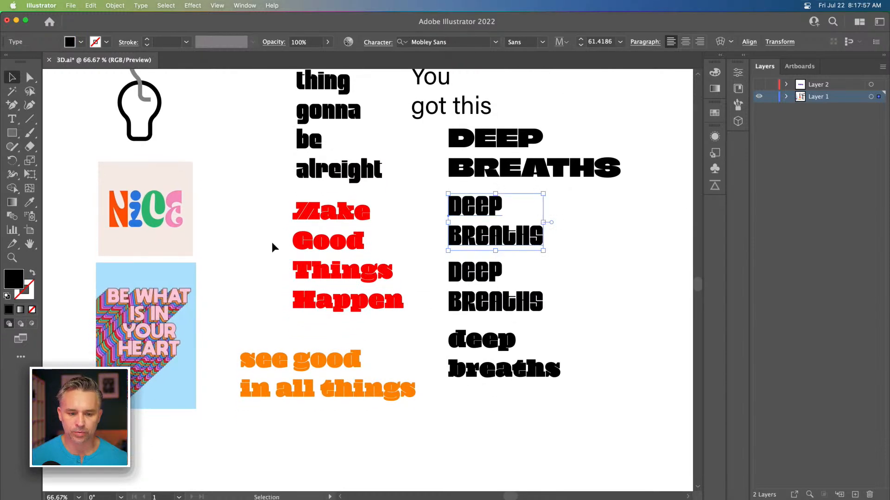
{"action": "left_click", "coordinate": [302, 379]}
{"action": "left_click_drag", "start_coordinate": [276, 383], "coordinate": [304, 371]}
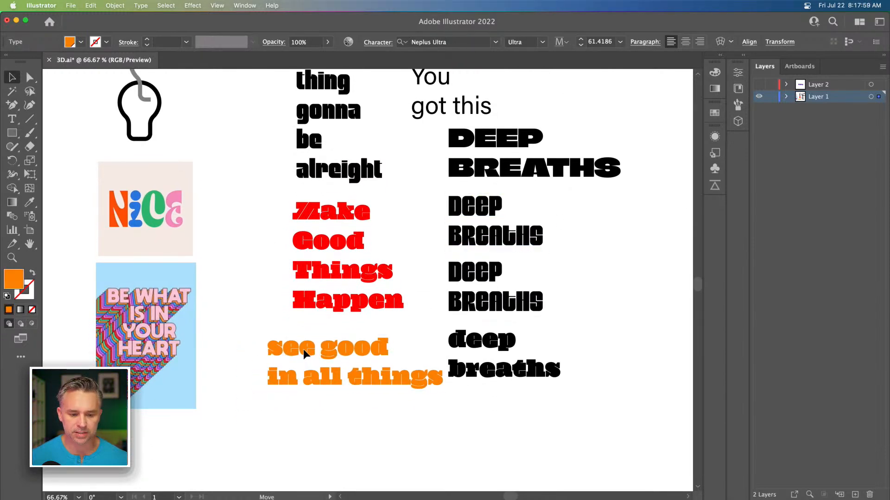
Step: Apply the red 'Make Good Things Happen' text style to the second 'deep breaths' text with the Eyedropper
{"action": "left_click", "coordinate": [456, 243]}
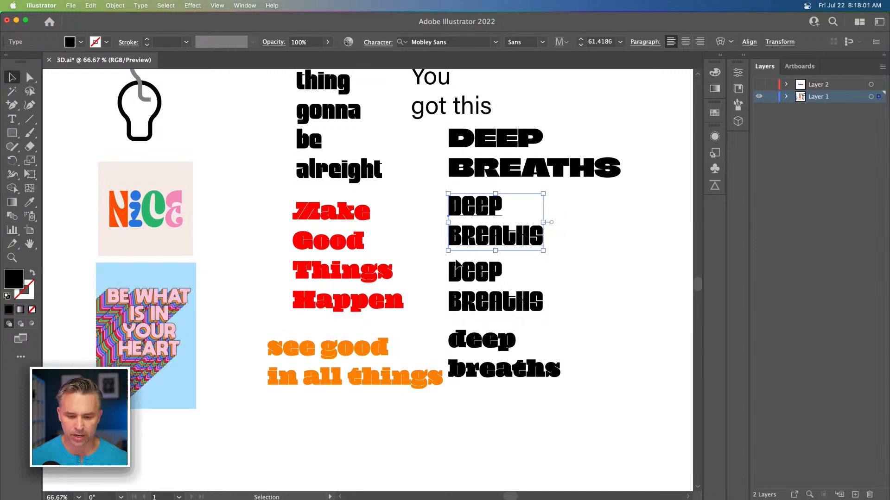
{"action": "key", "text": "i"}
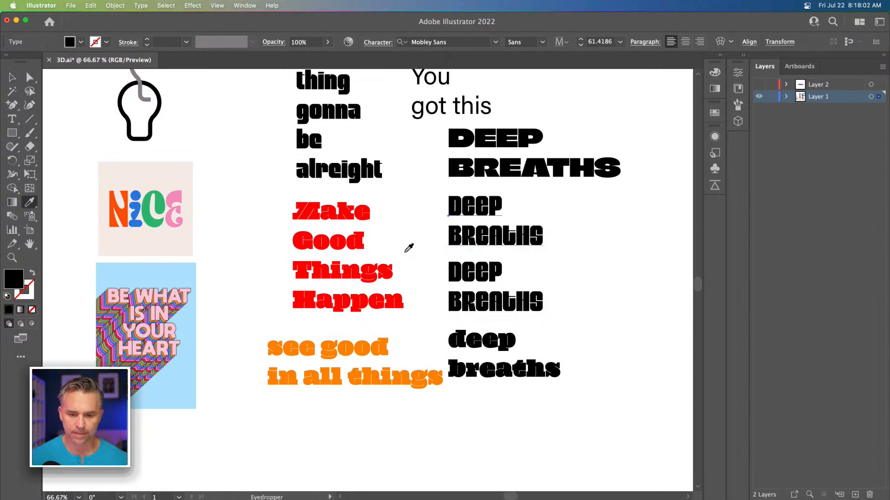
{"action": "left_click", "coordinate": [363, 239]}
Step: Select and copy the 'see good in all things' text
{"action": "left_click", "coordinate": [12, 78]}
{"action": "left_click", "coordinate": [262, 249]}
{"action": "left_click", "coordinate": [340, 345]}
{"action": "key", "text": "super+c"}
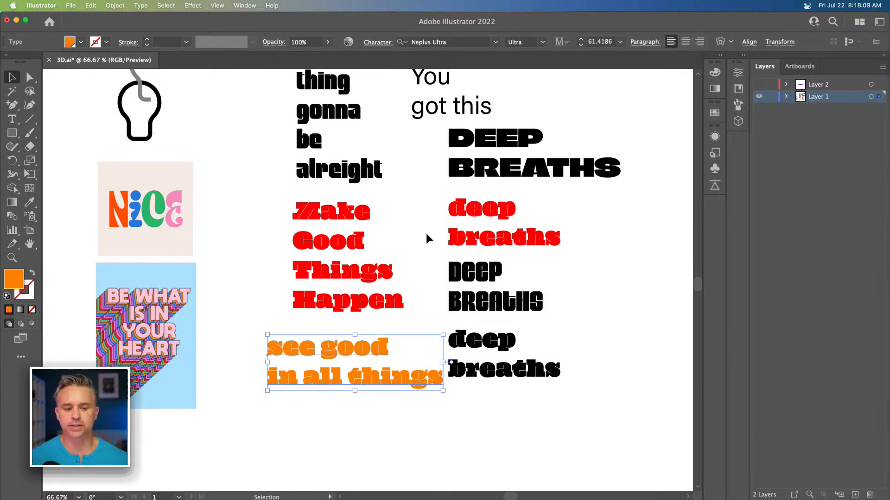
{"action": "key", "text": "super+c"}
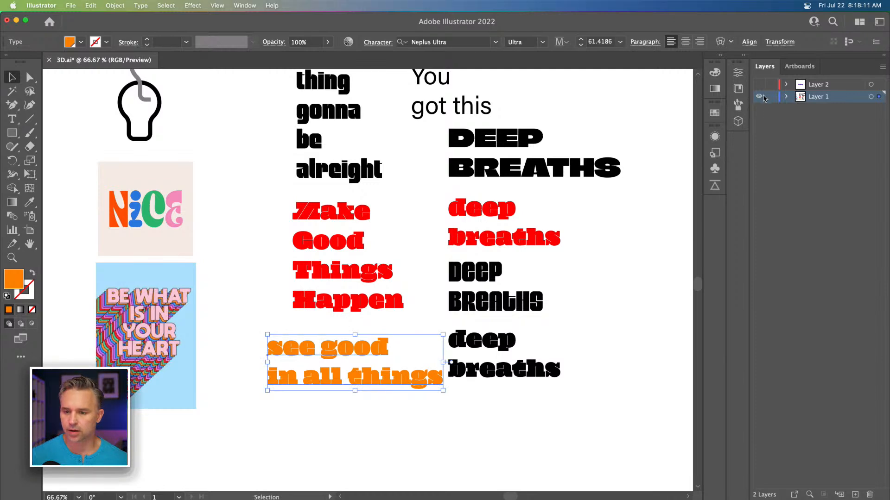
Step: Hide Layer 1, paste the text into a new layer, and move and enlarge it
{"action": "left_click", "coordinate": [759, 96]}
{"action": "left_click", "coordinate": [853, 495]}
{"action": "key", "text": "super+v"}
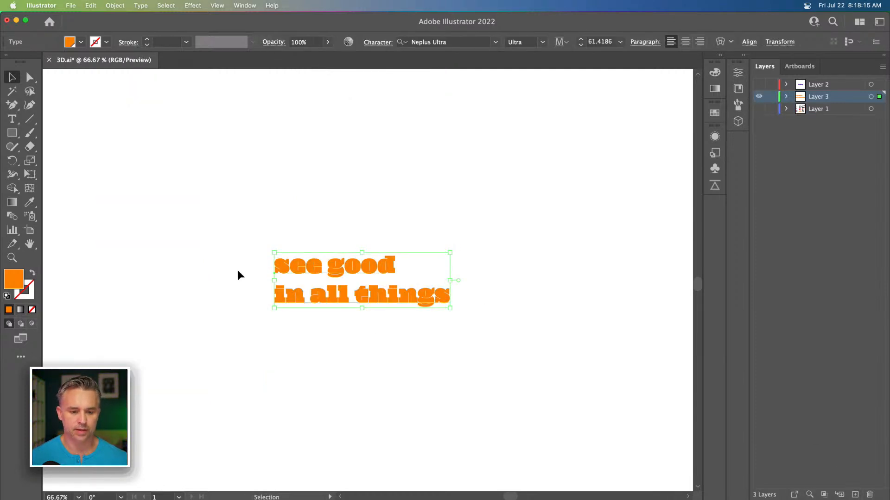
{"action": "left_click_drag", "start_coordinate": [274, 252], "coordinate": [92, 148]}
{"action": "left_click_drag", "start_coordinate": [188, 232], "coordinate": [252, 272]}
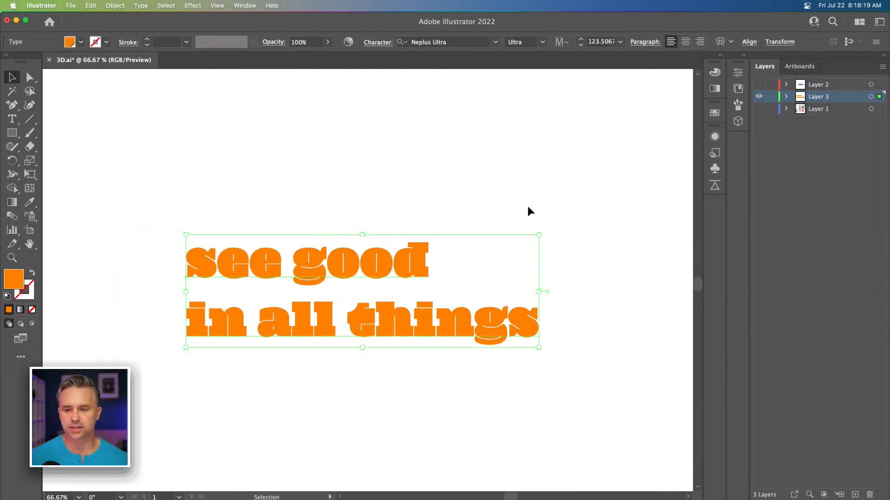
Step: Move the 'see good in all things' text block up and to the left
{"action": "left_click", "coordinate": [742, 55]}
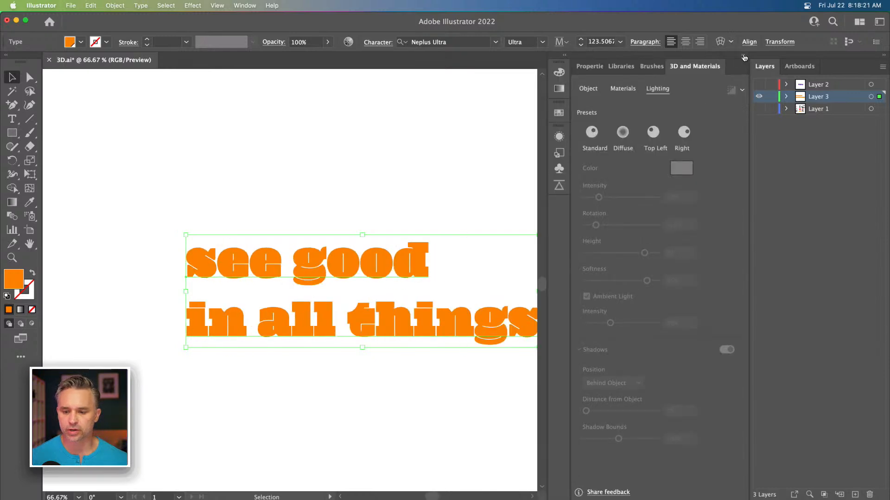
{"action": "left_click", "coordinate": [591, 68]}
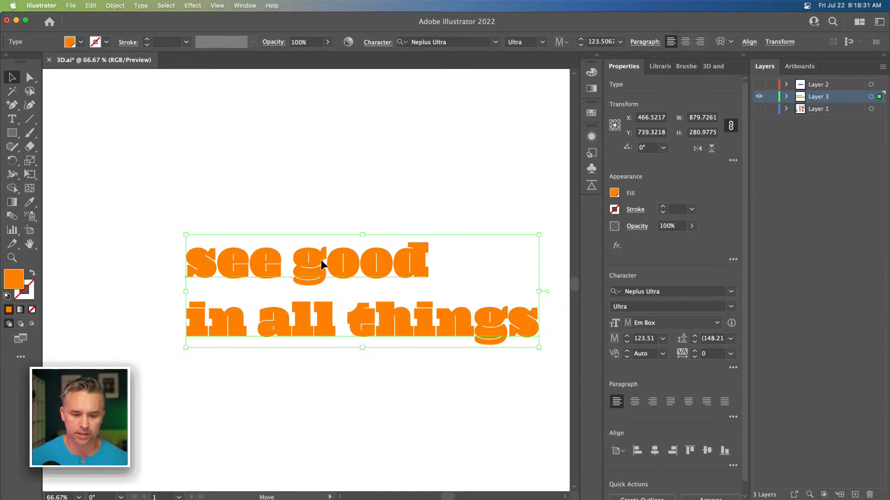
{"action": "left_click_drag", "start_coordinate": [322, 263], "coordinate": [298, 235]}
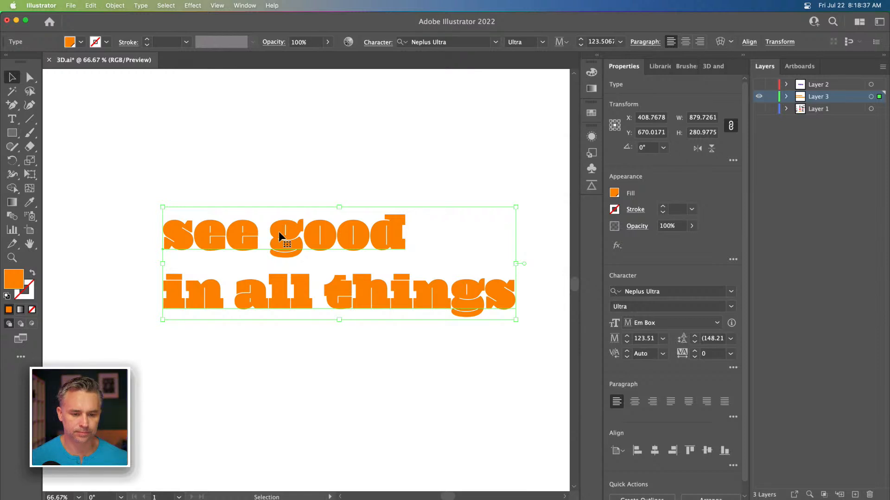
Step: Cut the word 'see' out of the text block and paste it as its own text object above
{"action": "triple_click", "coordinate": [279, 232]}
{"action": "double_click", "coordinate": [183, 228]}
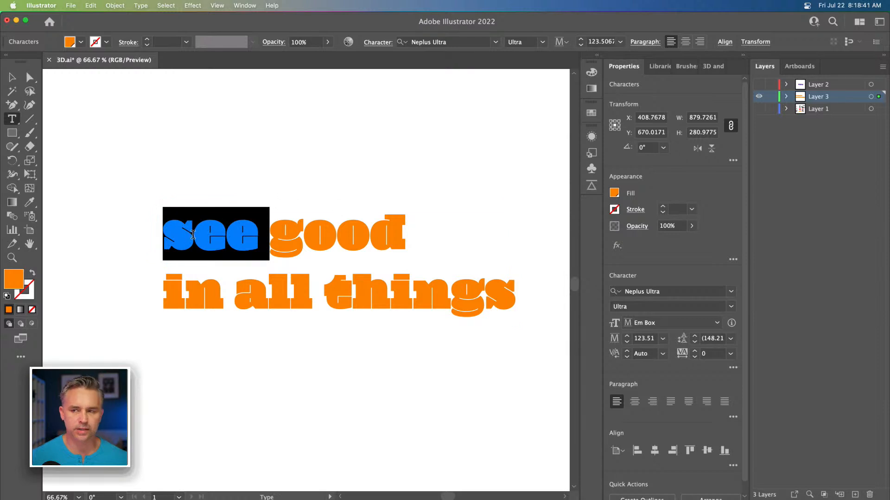
{"action": "key", "text": "BackSpace"}
{"action": "left_click", "coordinate": [208, 155]}
{"action": "key", "text": "super+v"}
{"action": "key", "text": "Escape"}
Step: Cut 'good' into its own text object and move it to the right of 'see'
{"action": "left_click", "coordinate": [187, 234]}
{"action": "triple_click", "coordinate": [187, 234]}
{"action": "key", "text": "super+x"}
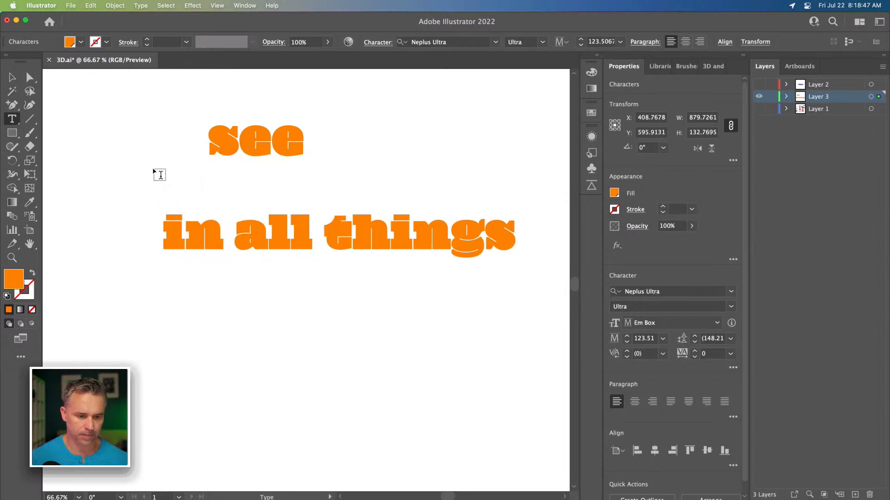
{"action": "left_click", "coordinate": [131, 178]}
{"action": "key", "text": "super+v"}
{"action": "left_click", "coordinate": [10, 76]}
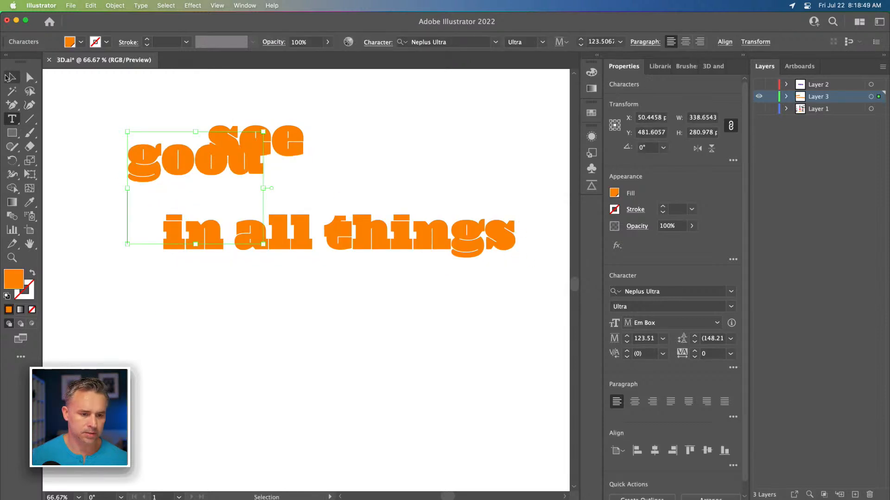
{"action": "left_click_drag", "start_coordinate": [187, 180], "coordinate": [348, 173]}
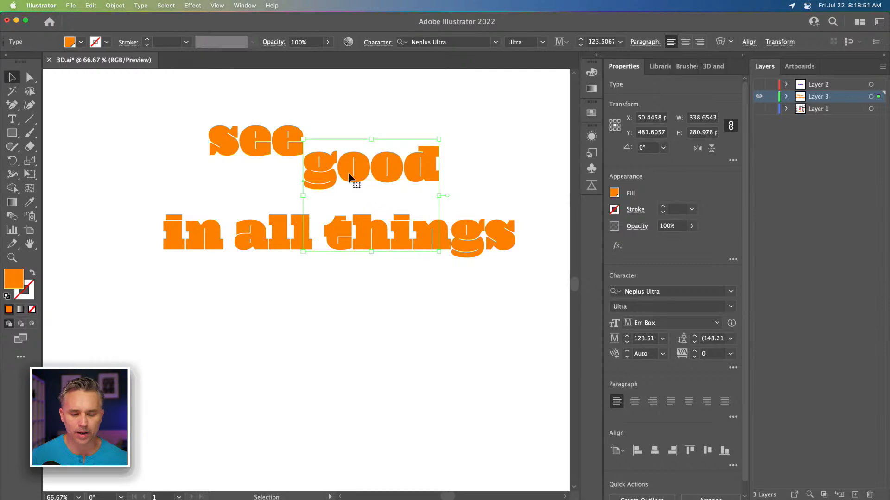
Step: Move the 'in all things' line and the 'good' word lower to space the words apart
{"action": "key", "text": "t"}
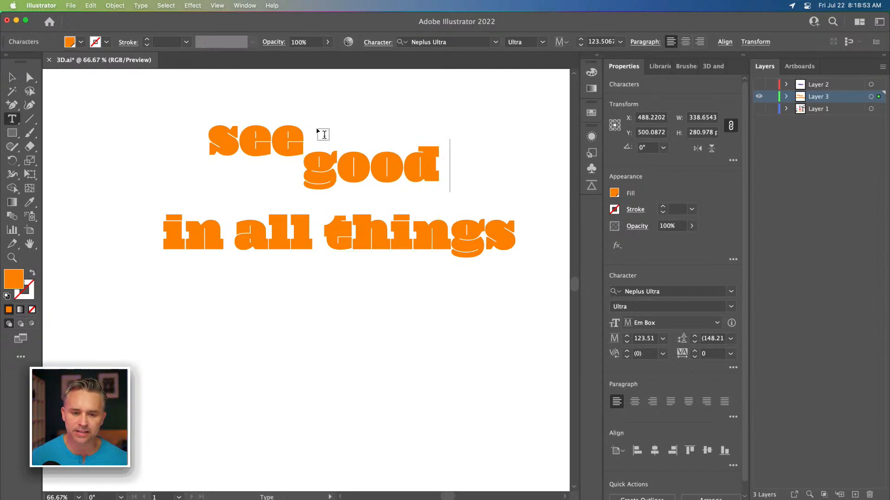
{"action": "key", "text": "Escape"}
{"action": "left_click_drag", "start_coordinate": [210, 245], "coordinate": [202, 318]}
{"action": "left_click_drag", "start_coordinate": [389, 174], "coordinate": [382, 217]}
Step: Hide the text layer and examine the reference images on Layer 1, then return to the text layer
{"action": "left_click", "coordinate": [759, 97]}
{"action": "left_click", "coordinate": [760, 109]}
{"action": "key", "text": "space"}
{"action": "left_click_drag", "start_coordinate": [243, 278], "coordinate": [421, 285]}
{"action": "key", "text": "super+equal"}
{"action": "key", "text": "super+equal"}
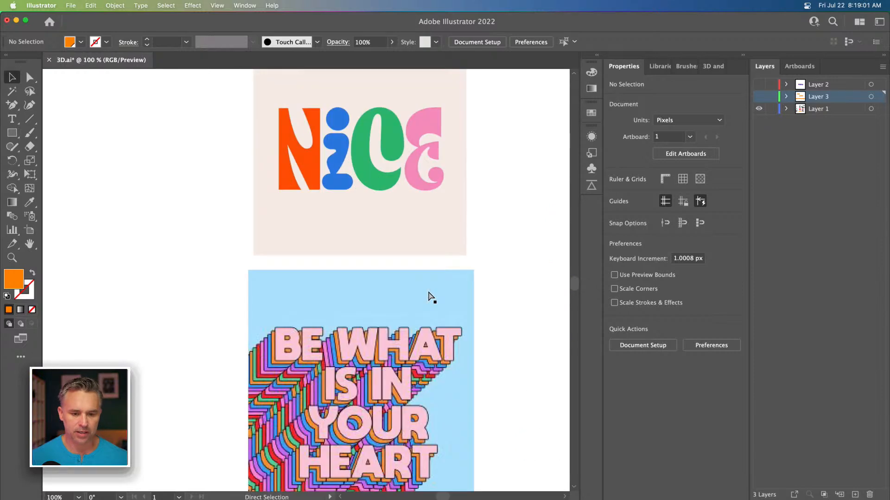
{"action": "left_click_drag", "start_coordinate": [362, 292], "coordinate": [251, 203]}
{"action": "left_click", "coordinate": [274, 269]}
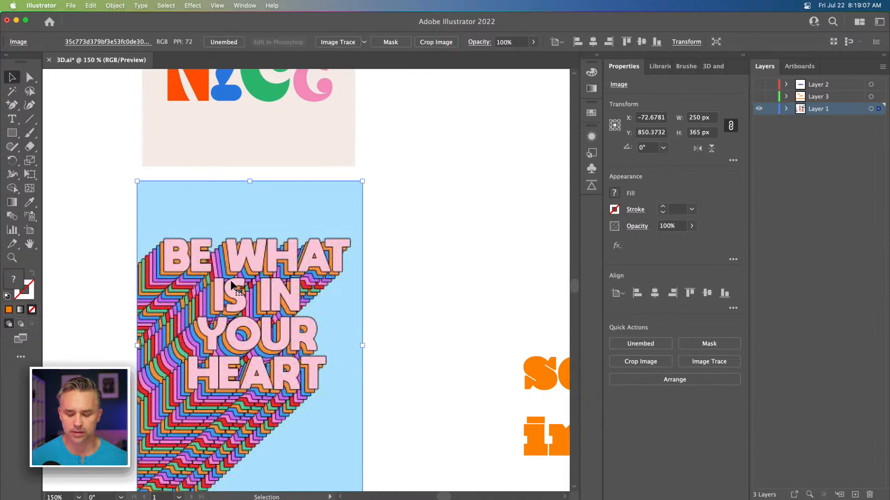
{"action": "key", "text": "super+minus"}
{"action": "key", "text": "super+minus"}
{"action": "left_click_drag", "start_coordinate": [300, 264], "coordinate": [161, 387]}
{"action": "left_click", "coordinate": [758, 97]}
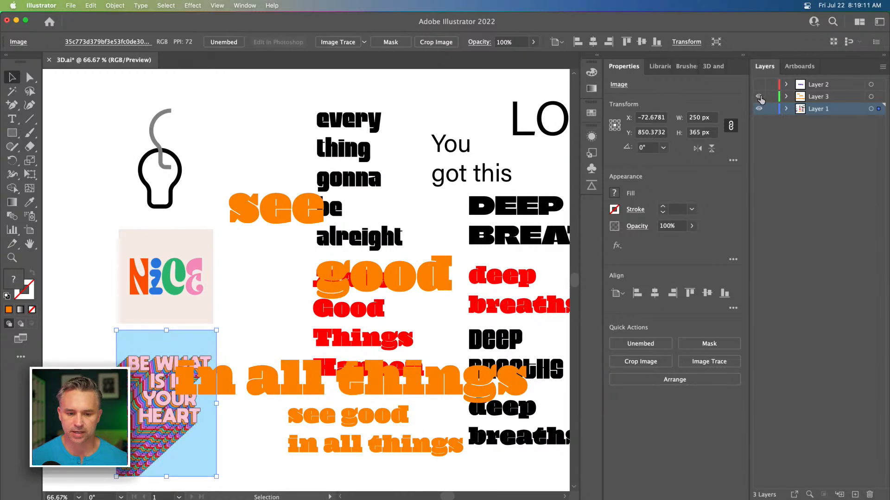
{"action": "left_click", "coordinate": [759, 109]}
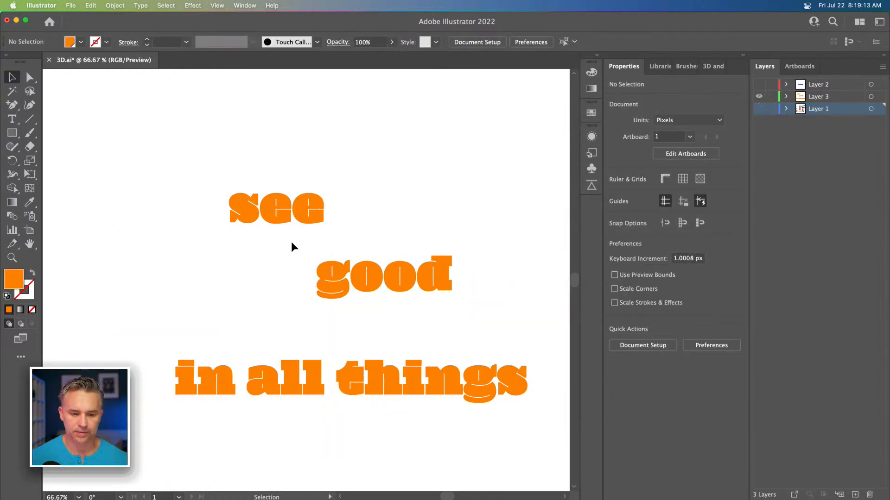
Step: Cut 'all' out of the 'in all things' line and paste it as a separate text object
{"action": "double_click", "coordinate": [185, 390]}
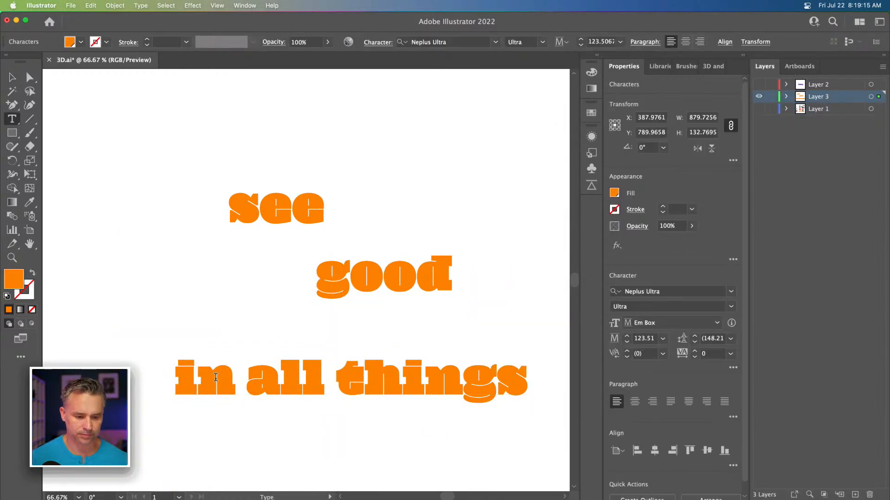
{"action": "double_click", "coordinate": [233, 379]}
{"action": "key", "text": "BackSpace"}
{"action": "key", "text": "Escape"}
{"action": "left_click", "coordinate": [179, 282]}
{"action": "key", "text": "ctrl+v"}
{"action": "key", "text": "Escape"}
Step: Cut 'in' out of the line and paste it as a separate text object
{"action": "double_click", "coordinate": [220, 384]}
{"action": "key", "text": "ctrl+x"}
{"action": "key", "text": "Escape"}
{"action": "left_click", "coordinate": [159, 309]}
{"action": "key", "text": "ctrl+v"}
{"action": "double_click", "coordinate": [278, 378]}
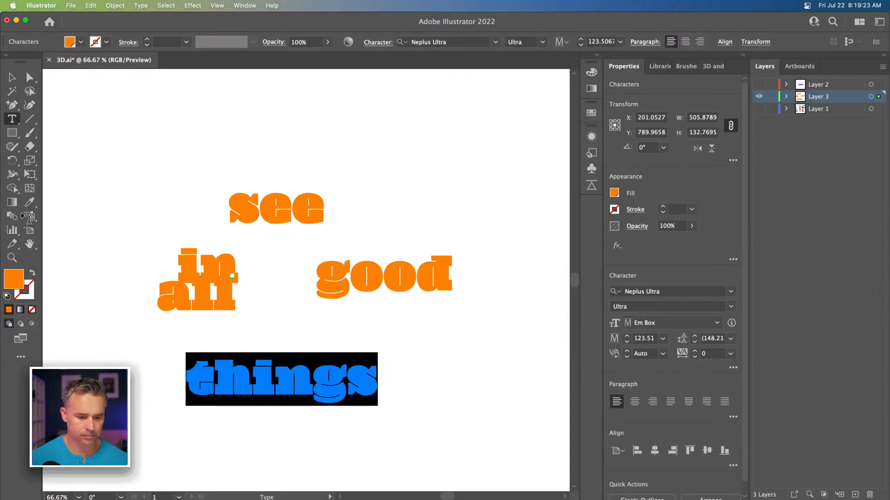
{"action": "key", "text": "Escape"}
Step: Arrange 'in', 'all' and 'things' into a staggered layout below 'good'
{"action": "left_click", "coordinate": [180, 198]}
{"action": "left_click_drag", "start_coordinate": [207, 287], "coordinate": [324, 335]}
{"action": "left_click_drag", "start_coordinate": [195, 264], "coordinate": [225, 304]}
{"action": "left_click_drag", "start_coordinate": [306, 378], "coordinate": [393, 379]}
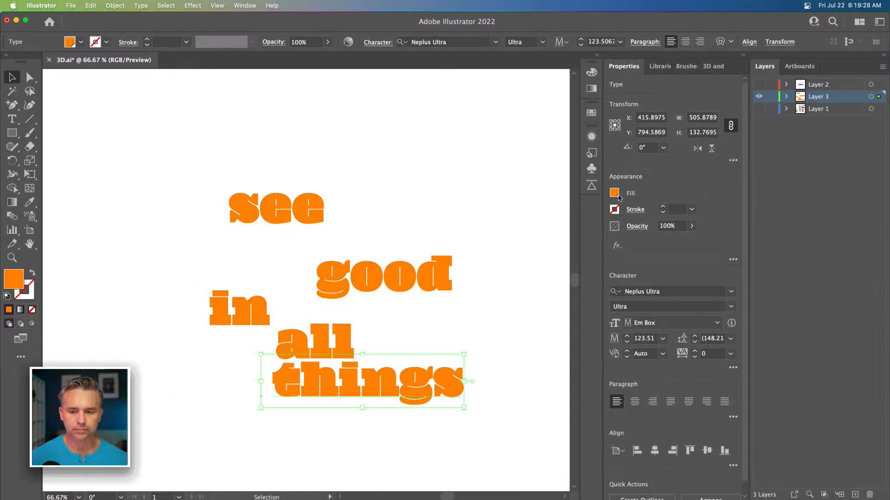
Step: Show Layer 1 and cut all the sample text objects from it, leaving the images
{"action": "left_click", "coordinate": [759, 97]}
{"action": "left_click", "coordinate": [759, 109]}
{"action": "left_click", "coordinate": [825, 110]}
{"action": "left_click", "coordinate": [137, 426]}
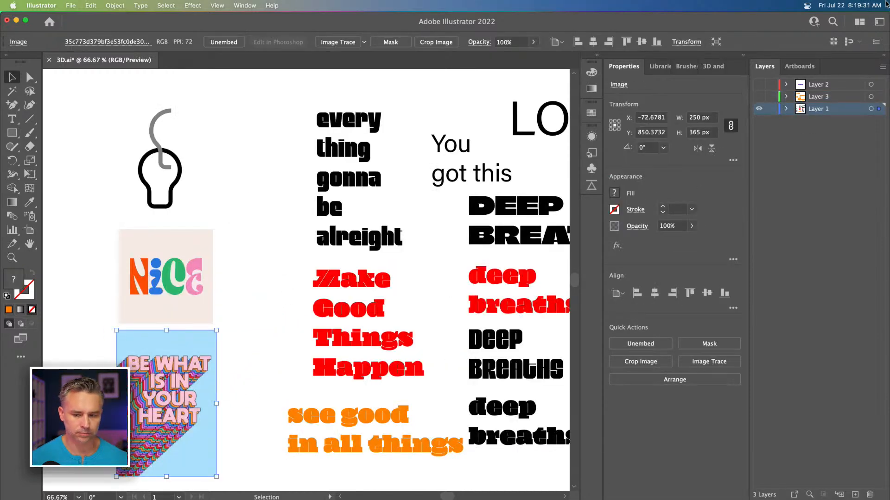
{"action": "left_click", "coordinate": [759, 98]}
{"action": "left_click", "coordinate": [759, 98]}
{"action": "left_click_drag", "start_coordinate": [379, 129], "coordinate": [294, 117]}
{"action": "left_click_drag", "start_coordinate": [212, 88], "coordinate": [556, 435]}
{"action": "key", "text": "Delete"}
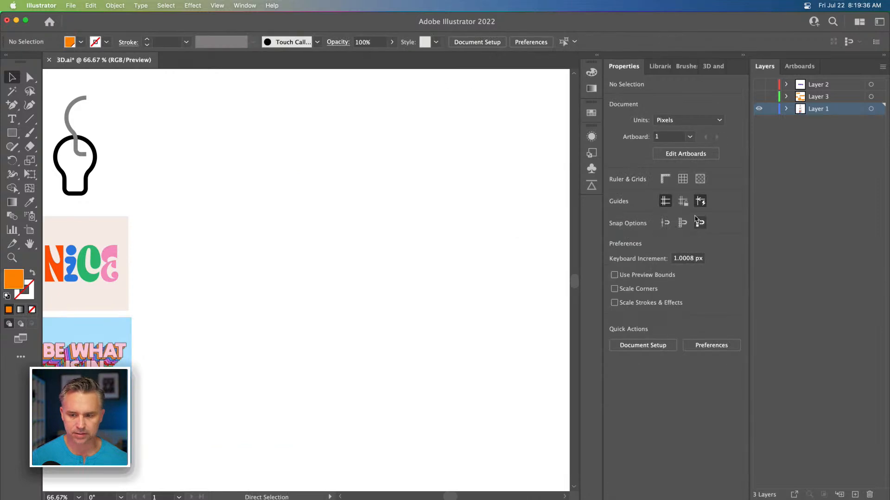
Step: Create a new layer and paste the sample text objects in place onto it
{"action": "left_click", "coordinate": [758, 96]}
{"action": "left_click", "coordinate": [846, 98]}
{"action": "left_click", "coordinate": [855, 495]}
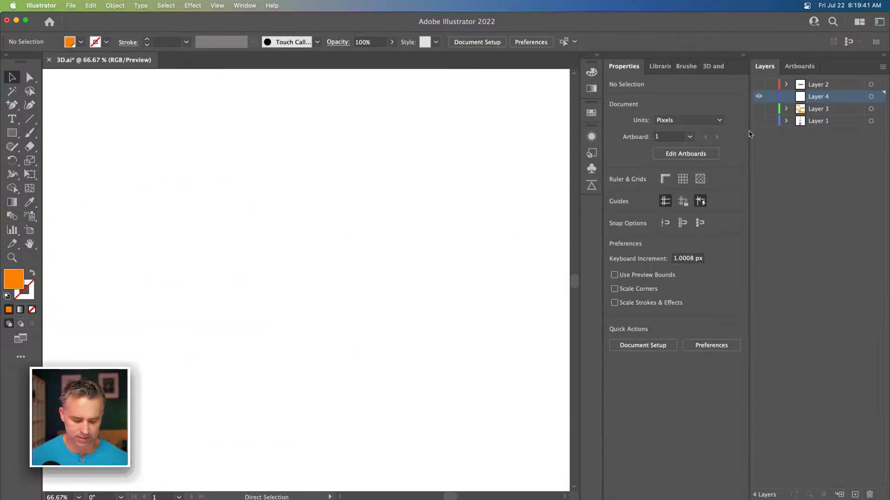
{"action": "key", "text": "super+shift+v"}
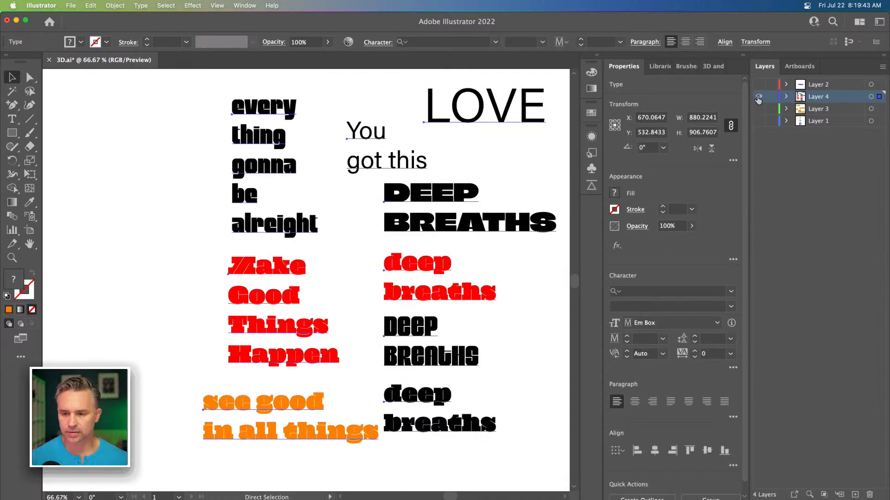
Step: Hide the new layer, show Layers 3 and 1, and move 'in' to the right beside 'good'
{"action": "left_click", "coordinate": [759, 97]}
{"action": "left_click", "coordinate": [759, 109]}
{"action": "left_click", "coordinate": [759, 121]}
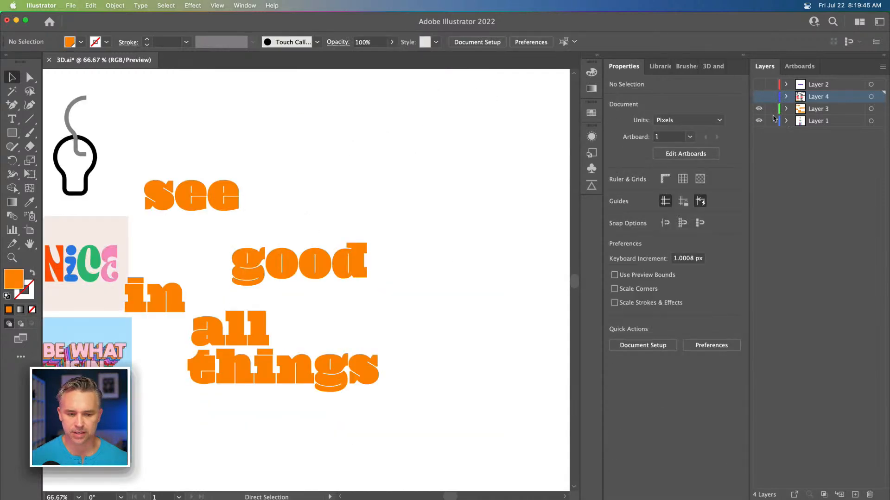
{"action": "left_click", "coordinate": [824, 120]}
{"action": "scroll", "coordinate": [252, 207], "scroll_direction": "left", "scroll_amount": 5}
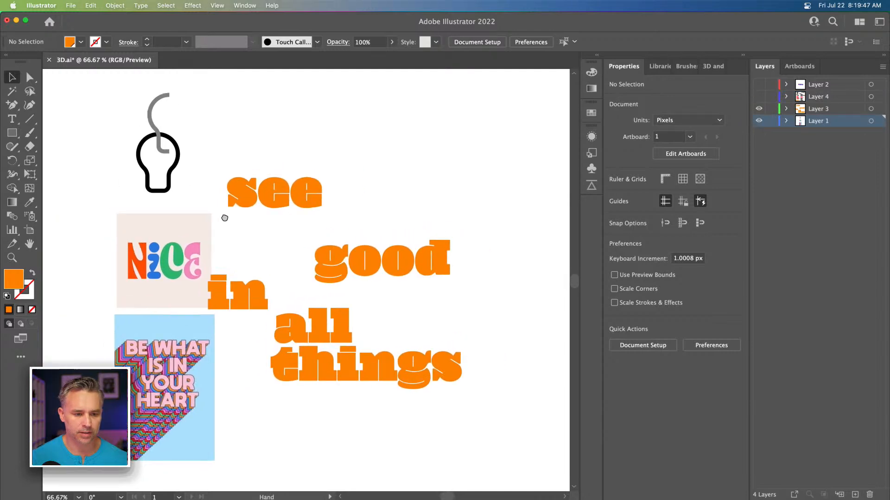
{"action": "left_click_drag", "start_coordinate": [238, 286], "coordinate": [291, 280]}
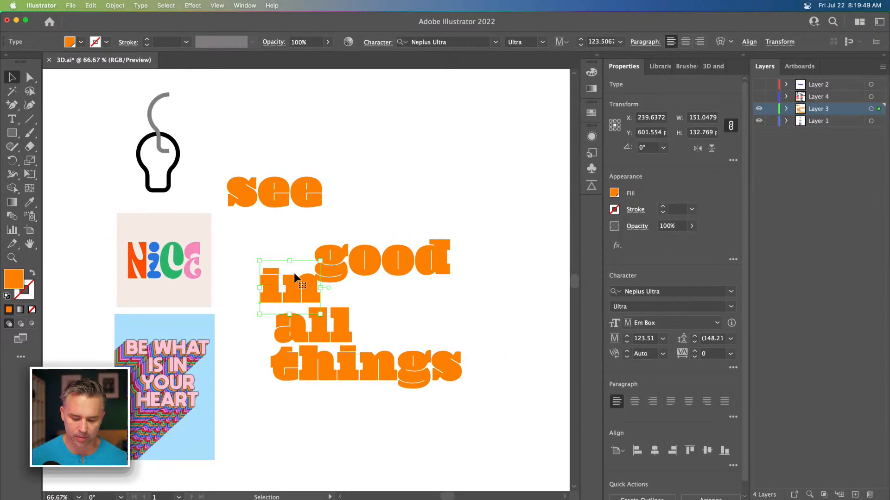
Step: Rearrange 'in', 'all' and 'see' to refine the staggered word layout
{"action": "key", "text": "super+equal"}
{"action": "scroll", "coordinate": [318, 222], "scroll_direction": "right", "scroll_amount": 5}
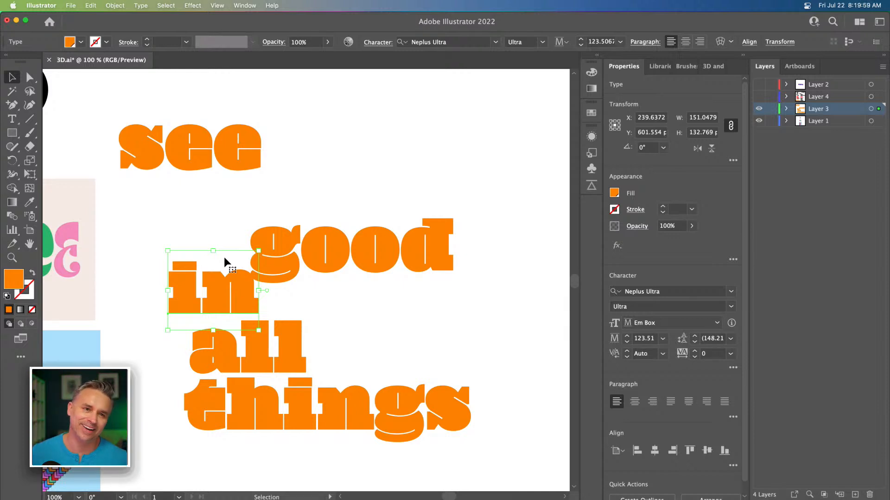
{"action": "left_click_drag", "start_coordinate": [188, 192], "coordinate": [292, 248]}
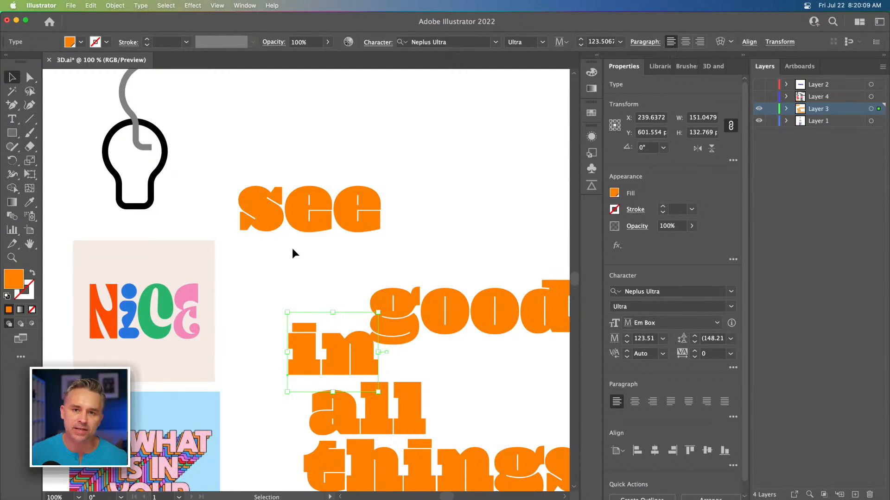
{"action": "left_click_drag", "start_coordinate": [318, 301], "coordinate": [316, 264]}
{"action": "left_click_drag", "start_coordinate": [293, 341], "coordinate": [504, 348]}
{"action": "left_click_drag", "start_coordinate": [232, 203], "coordinate": [234, 173]}
{"action": "left_click_drag", "start_coordinate": [238, 123], "coordinate": [266, 144]}
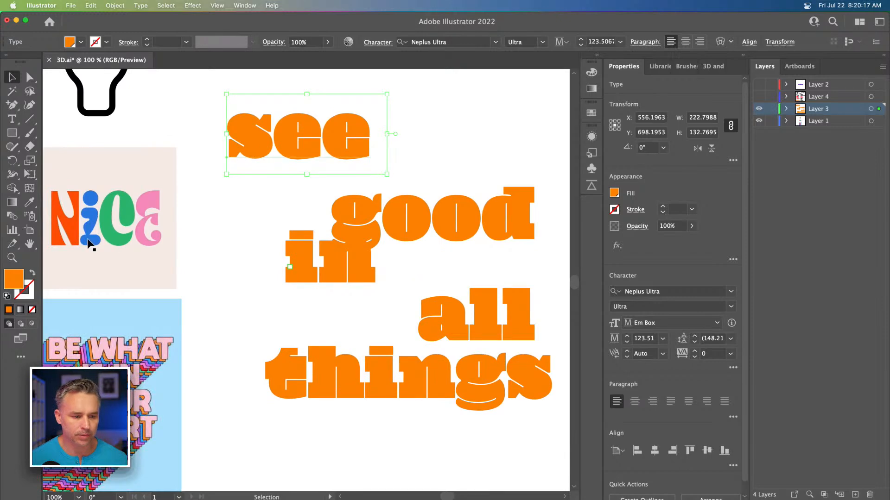
Step: Image Trace the 'Nice' image with the 6 Colors preset and expand the result
{"action": "left_click", "coordinate": [85, 239]}
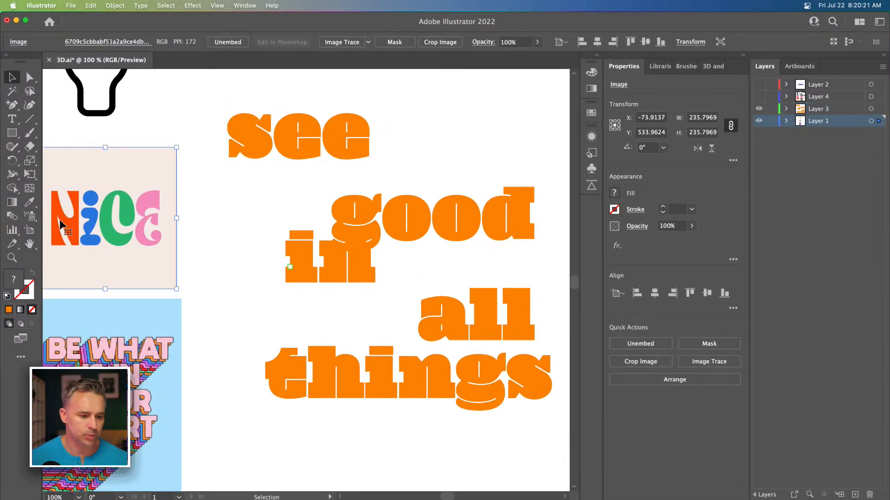
{"action": "left_click", "coordinate": [368, 43]}
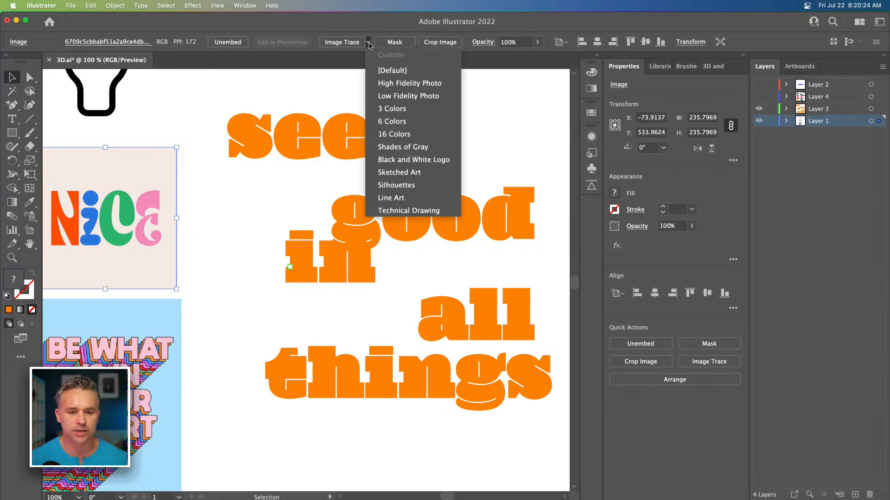
{"action": "left_click", "coordinate": [389, 132]}
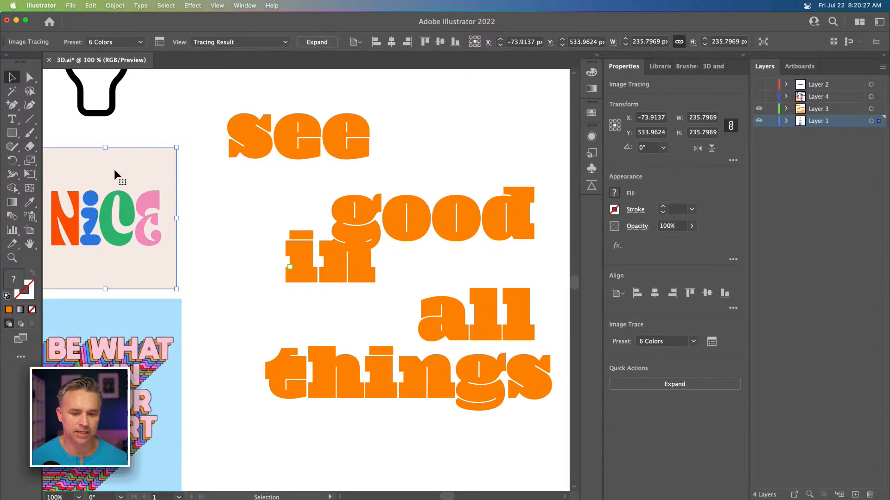
{"action": "left_click_drag", "start_coordinate": [121, 138], "coordinate": [147, 141]}
{"action": "left_click", "coordinate": [317, 42]}
{"action": "left_click_drag", "start_coordinate": [327, 155], "coordinate": [302, 152]}
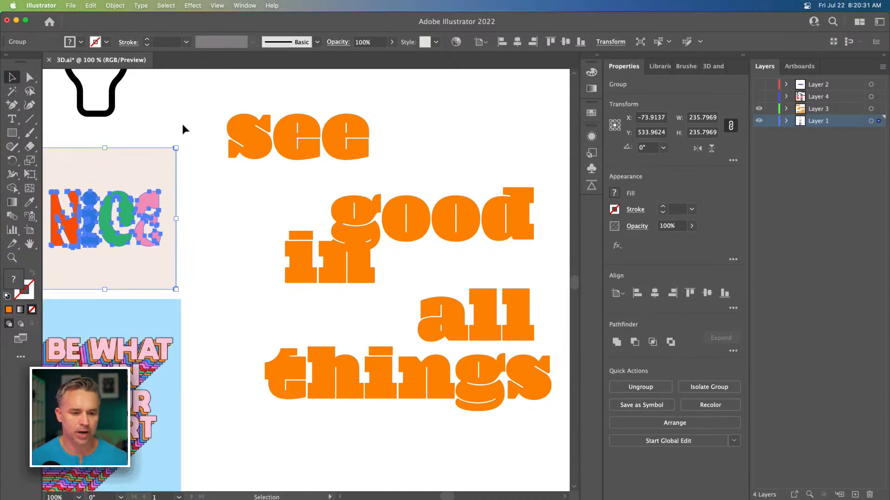
{"action": "left_click", "coordinate": [176, 139]}
Step: Color the word 'see' with the red-orange of the 'N' using the Eyedropper
{"action": "left_click", "coordinate": [267, 138]}
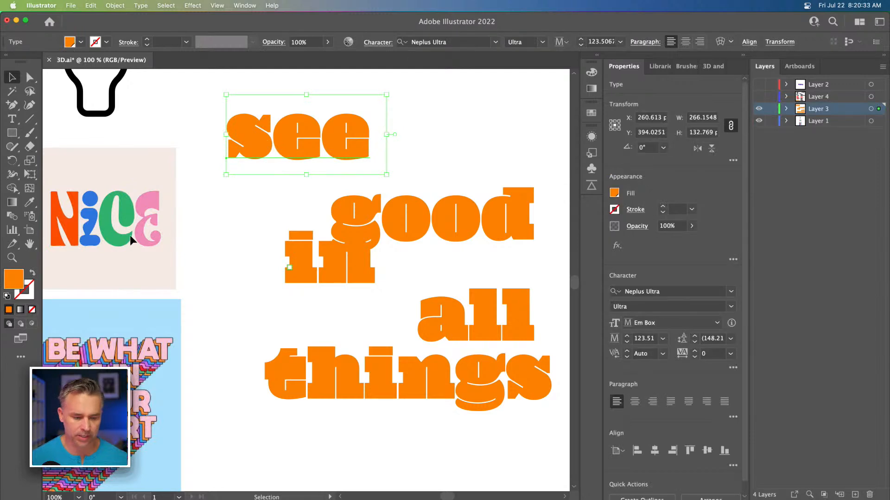
{"action": "key", "text": "i"}
{"action": "left_click", "coordinate": [69, 225]}
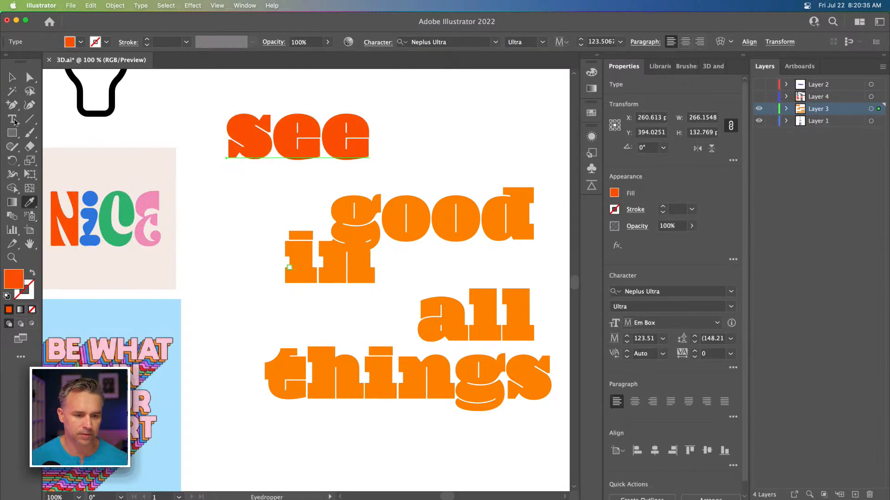
Step: Color the word 'in' with the blue from the 'Nice' artwork using the Eyedropper
{"action": "key", "text": "v"}
{"action": "left_click", "coordinate": [358, 232]}
{"action": "key", "text": "i"}
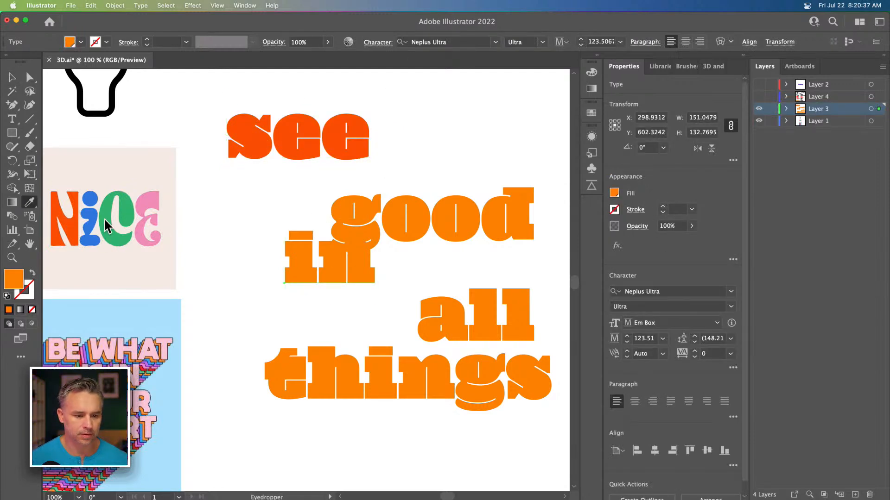
{"action": "left_click", "coordinate": [92, 222]}
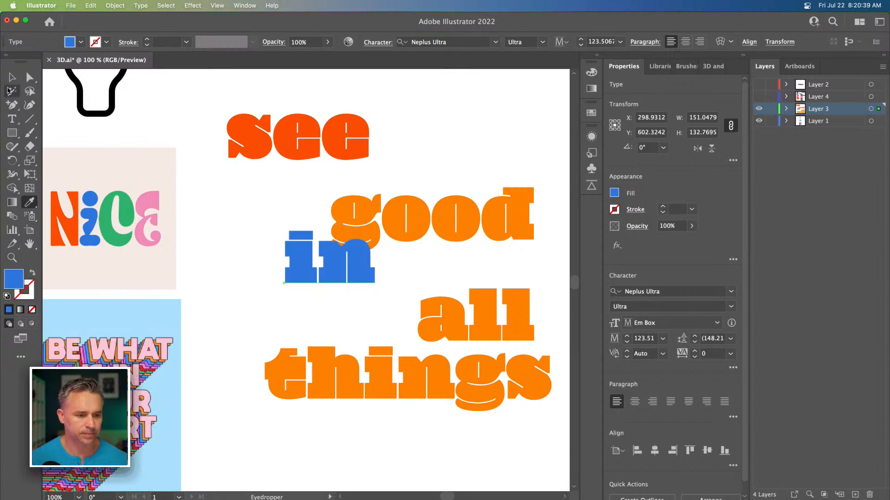
Step: Color the word 'all' with the green from the 'Nice' artwork using the Eyedropper
{"action": "key", "text": "v"}
{"action": "left_click", "coordinate": [422, 314]}
{"action": "key", "text": "i"}
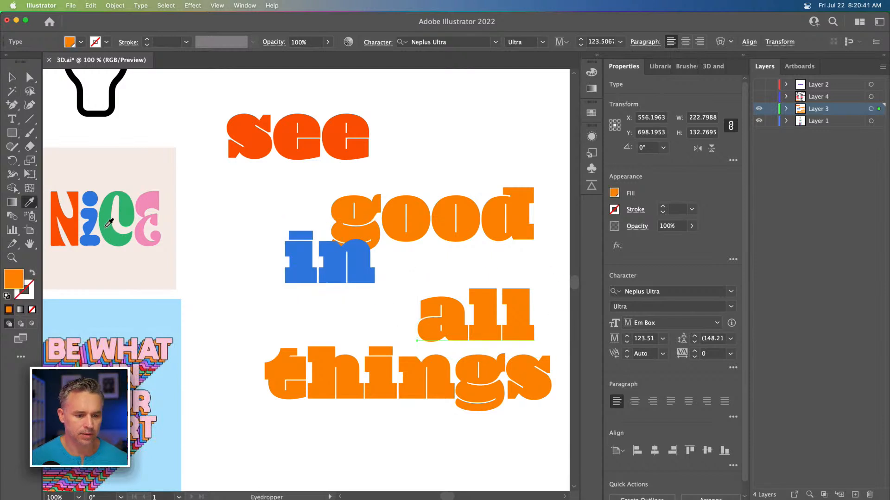
{"action": "left_click", "coordinate": [111, 222]}
{"action": "left_click", "coordinate": [12, 78]}
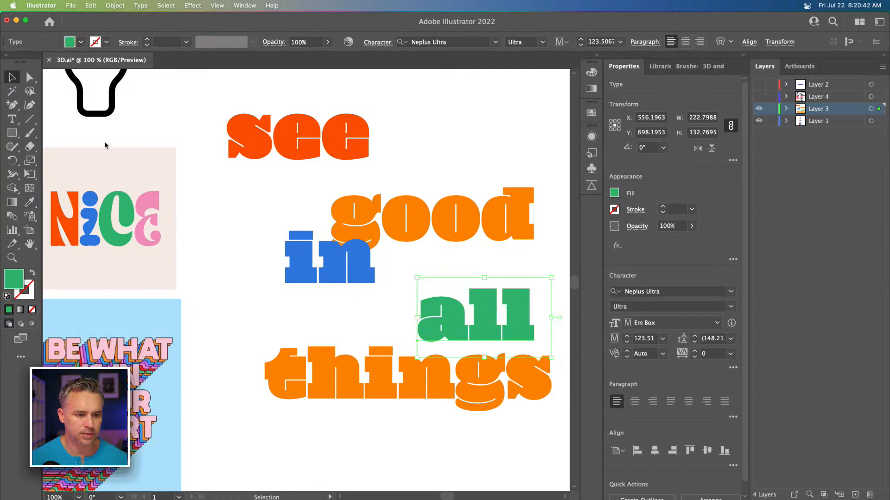
Step: Color the word 'things' with the pink from the 'Nice' artwork using the Eyedropper
{"action": "left_click", "coordinate": [342, 374]}
{"action": "key", "text": "i"}
{"action": "left_click", "coordinate": [147, 195]}
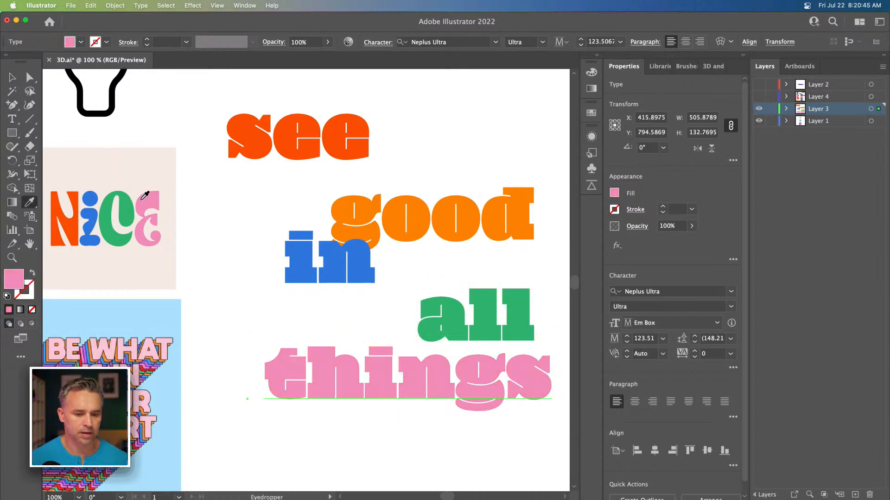
Step: Move the words closer together, placing 'good' beside 'in' above 'all' and 'things'
{"action": "left_click", "coordinate": [12, 78]}
{"action": "left_click_drag", "start_coordinate": [368, 202], "coordinate": [410, 243]}
{"action": "left_click_drag", "start_coordinate": [383, 214], "coordinate": [353, 208]}
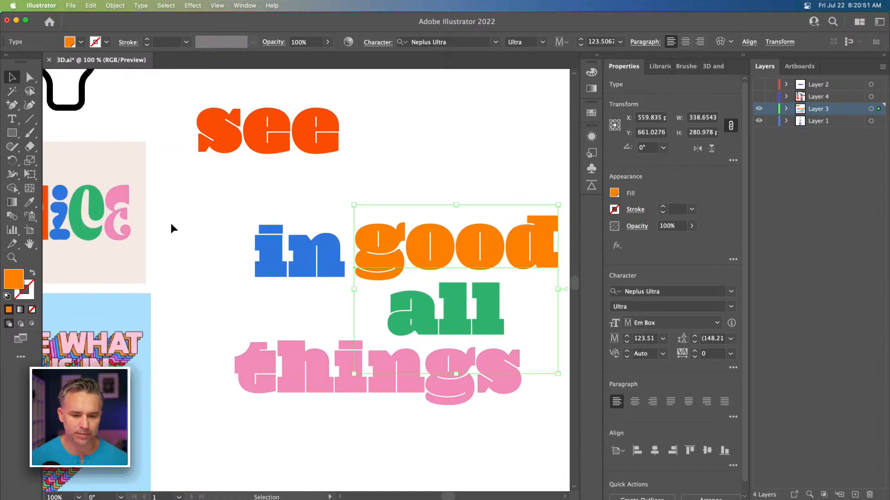
Step: On a new layer, draw a rectangle covering the whole artboard and move that layer beneath all others
{"action": "left_click", "coordinate": [813, 122]}
{"action": "left_click", "coordinate": [855, 495]}
{"action": "left_click", "coordinate": [12, 132]}
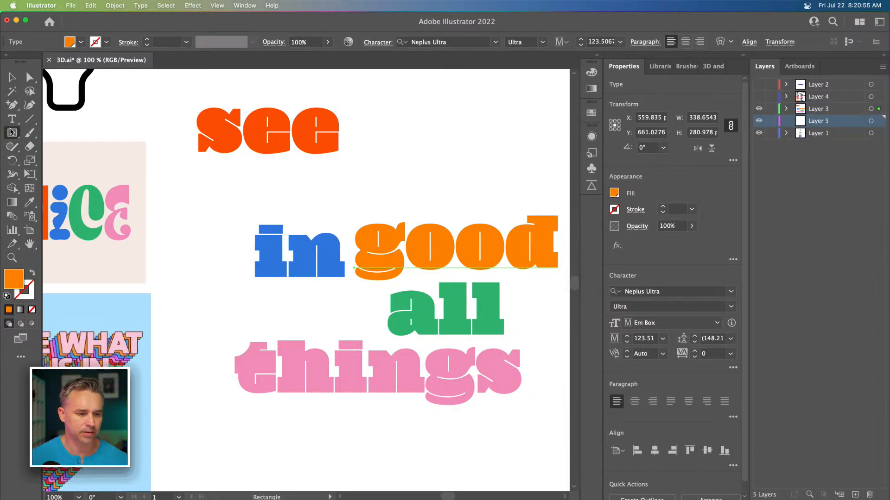
{"action": "key", "text": "super+minus"}
{"action": "key", "text": "super+minus"}
{"action": "key", "text": "p"}
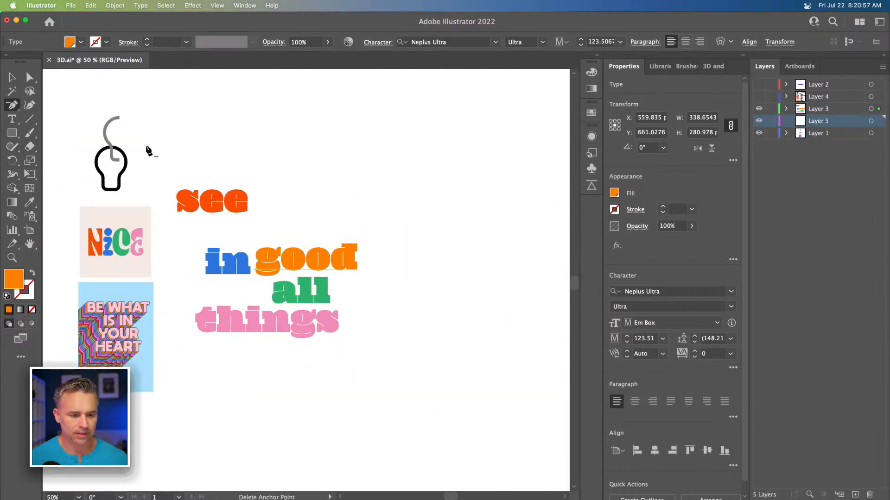
{"action": "left_click", "coordinate": [12, 132]}
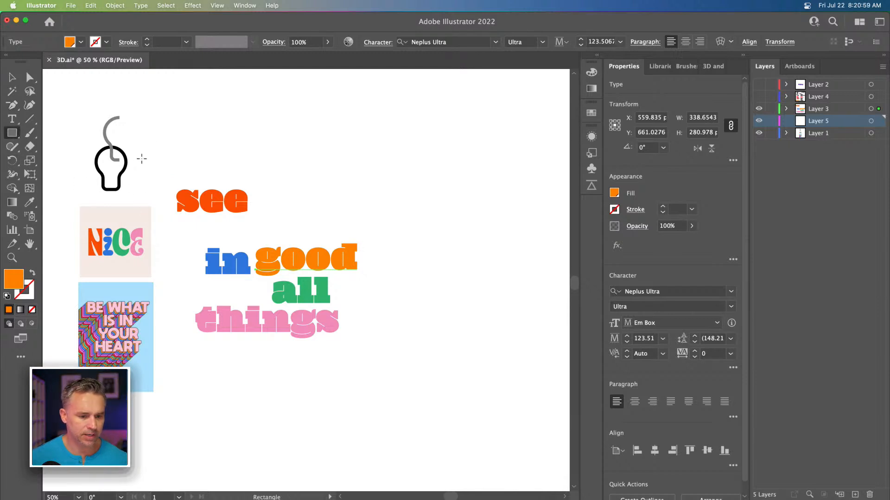
{"action": "left_click_drag", "start_coordinate": [65, 90], "coordinate": [503, 382]}
{"action": "left_click_drag", "start_coordinate": [218, 234], "coordinate": [266, 298]}
{"action": "left_click_drag", "start_coordinate": [814, 122], "coordinate": [809, 156]}
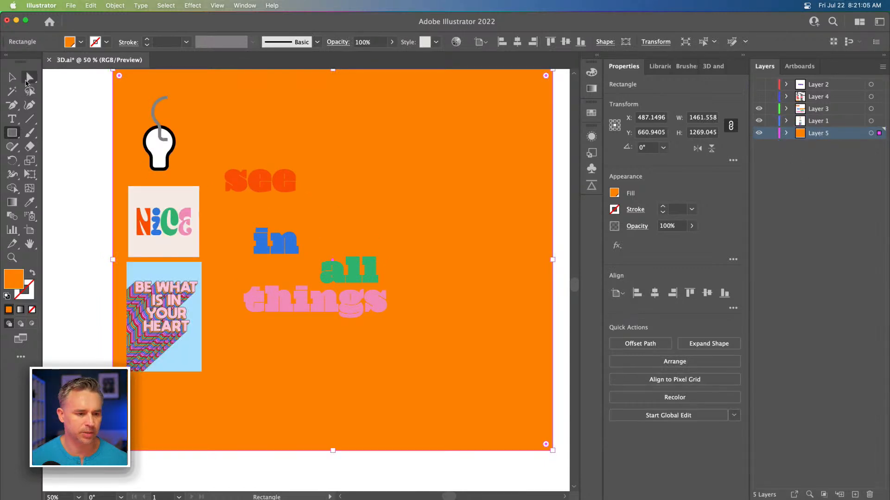
Step: Fill the background rectangle with the cream from the 'Nice' image using the Eyedropper
{"action": "left_click", "coordinate": [13, 78]}
{"action": "key", "text": "i"}
{"action": "left_click", "coordinate": [146, 205]}
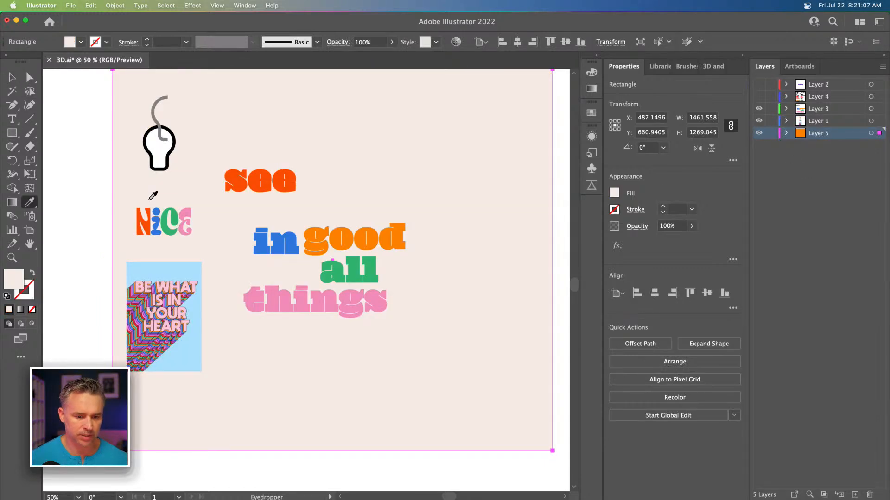
Step: Reposition the background rectangle to fill the artboard and lock its layer
{"action": "left_click", "coordinate": [12, 76]}
{"action": "left_click_drag", "start_coordinate": [474, 167], "coordinate": [457, 177]}
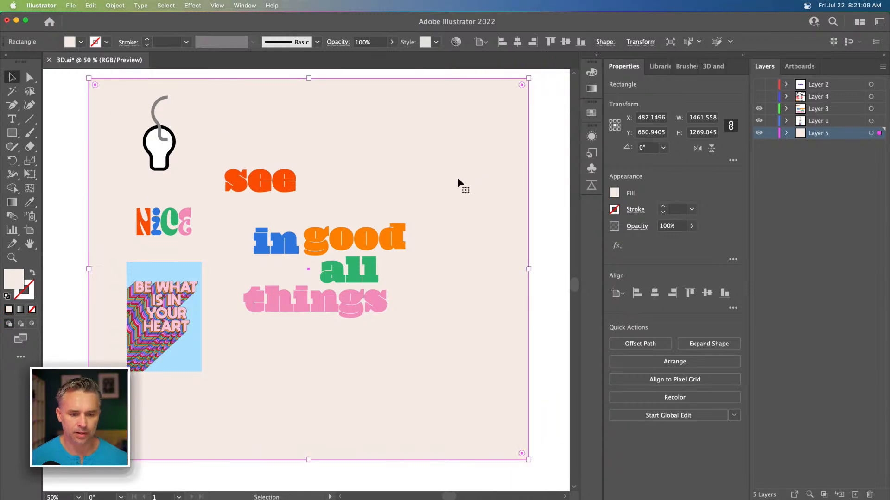
{"action": "left_click", "coordinate": [772, 133]}
{"action": "left_click", "coordinate": [810, 122]}
Step: Rearrange the words into a tight stack: 'see', 'good', 'in all', then 'things'
{"action": "key", "text": "super+plus"}
{"action": "key", "text": "super+plus"}
{"action": "left_click_drag", "start_coordinate": [375, 221], "coordinate": [350, 292]}
{"action": "left_click_drag", "start_coordinate": [141, 138], "coordinate": [209, 206]}
{"action": "left_click_drag", "start_coordinate": [303, 265], "coordinate": [314, 249]}
{"action": "left_click_drag", "start_coordinate": [214, 282], "coordinate": [250, 329]}
{"action": "left_click_drag", "start_coordinate": [236, 276], "coordinate": [185, 274]}
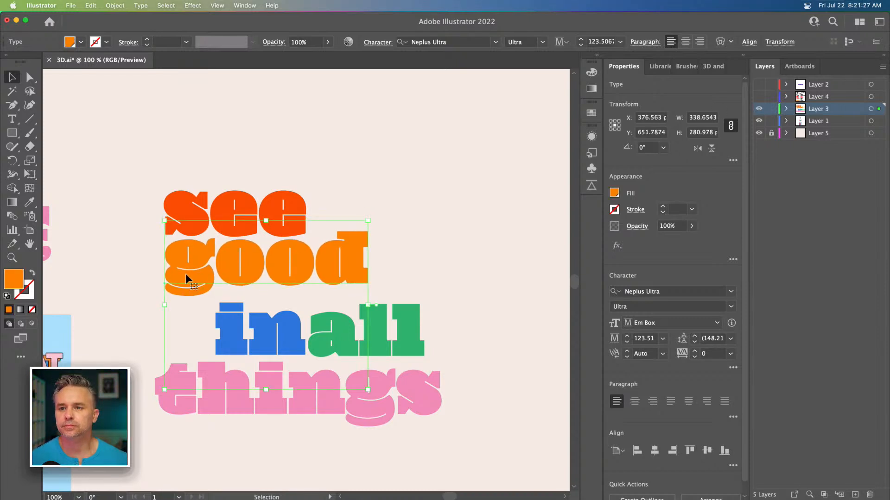
{"action": "left_click", "coordinate": [229, 321]}
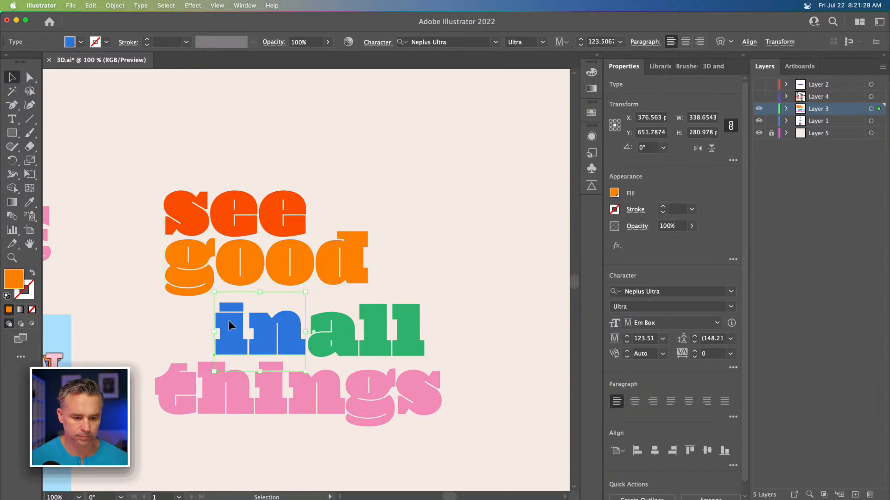
{"action": "left_click", "coordinate": [269, 262]}
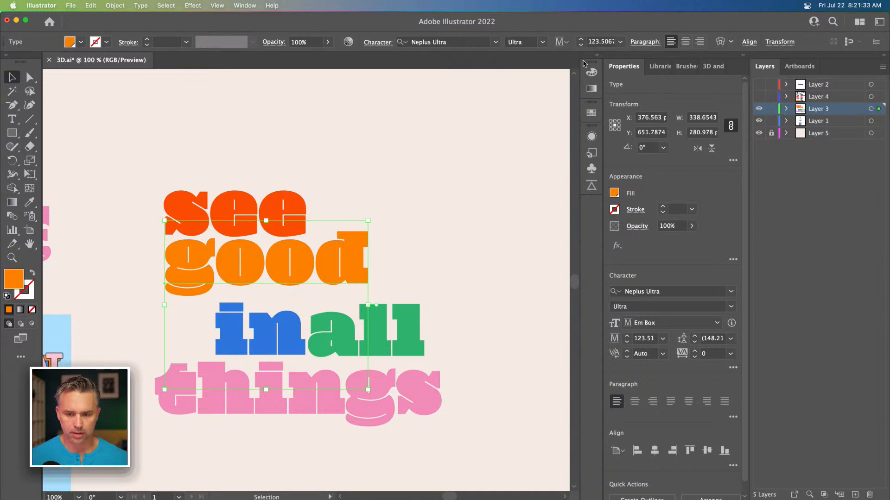
Step: Open the Swatches panel and save the fill of 'see' as a new swatch
{"action": "left_click", "coordinate": [597, 57]}
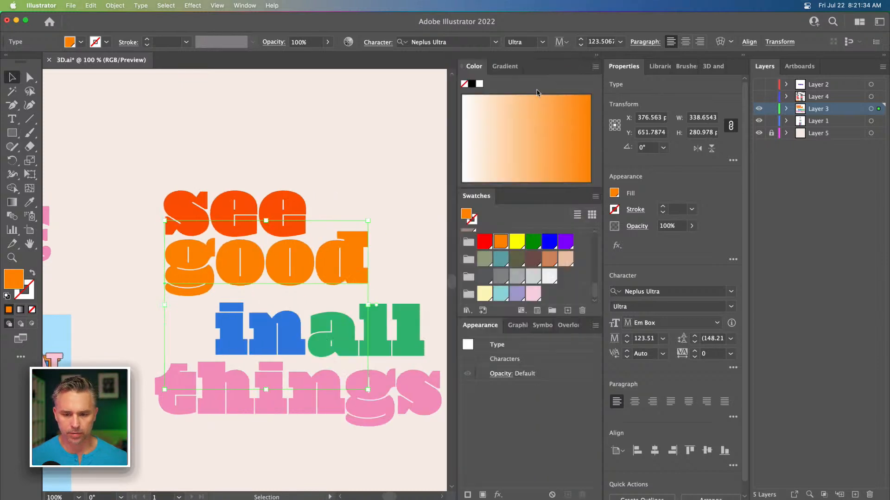
{"action": "left_click", "coordinate": [505, 67]}
{"action": "left_click", "coordinate": [473, 66]}
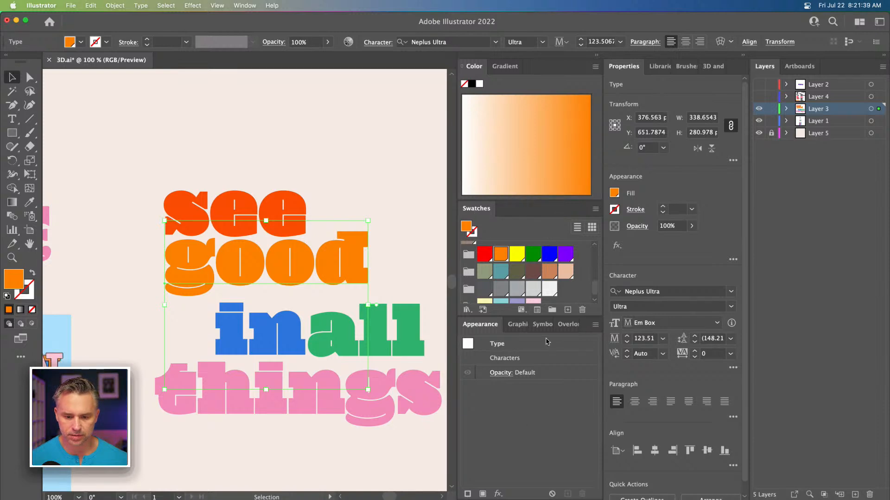
{"action": "double_click", "coordinate": [582, 327]}
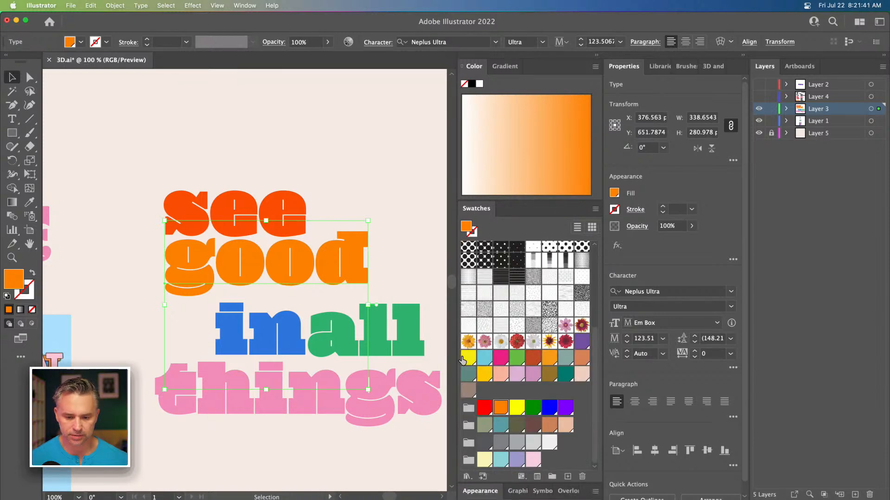
{"action": "left_click", "coordinate": [124, 161]}
{"action": "left_click", "coordinate": [176, 209]}
{"action": "left_click", "coordinate": [577, 479]}
{"action": "key", "text": "Return"}
Step: Save the fills of 'good', 'all', 'in' and 'things' as new swatches one by one
{"action": "left_click", "coordinate": [307, 278]}
{"action": "left_click", "coordinate": [568, 477]}
{"action": "key", "text": "Return"}
{"action": "left_click", "coordinate": [382, 330]}
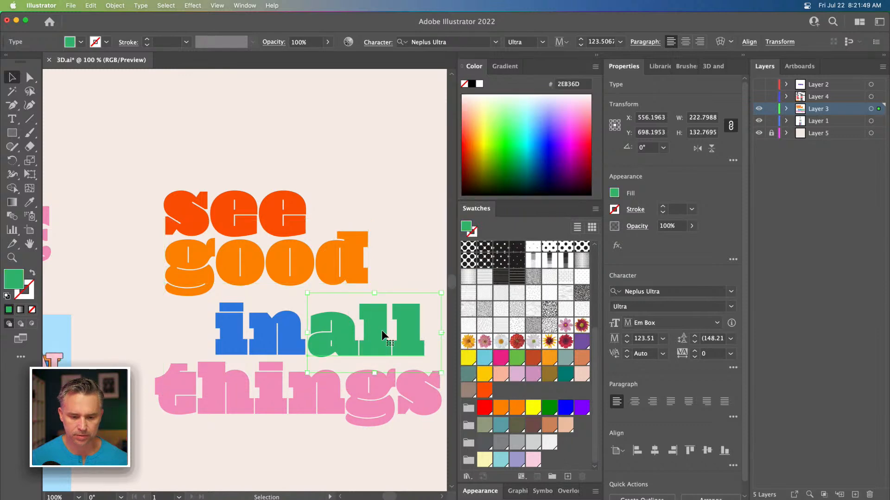
{"action": "left_click", "coordinate": [568, 477]}
{"action": "key", "text": "Return"}
{"action": "left_click", "coordinate": [292, 346]}
{"action": "left_click", "coordinate": [567, 477]}
{"action": "key", "text": "Return"}
{"action": "left_click", "coordinate": [207, 385]}
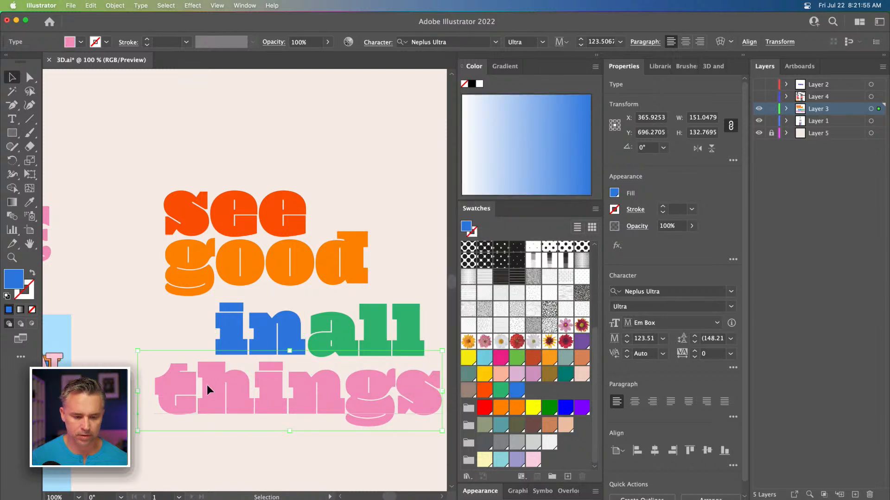
{"action": "left_click", "coordinate": [568, 477]}
{"action": "key", "text": "Return"}
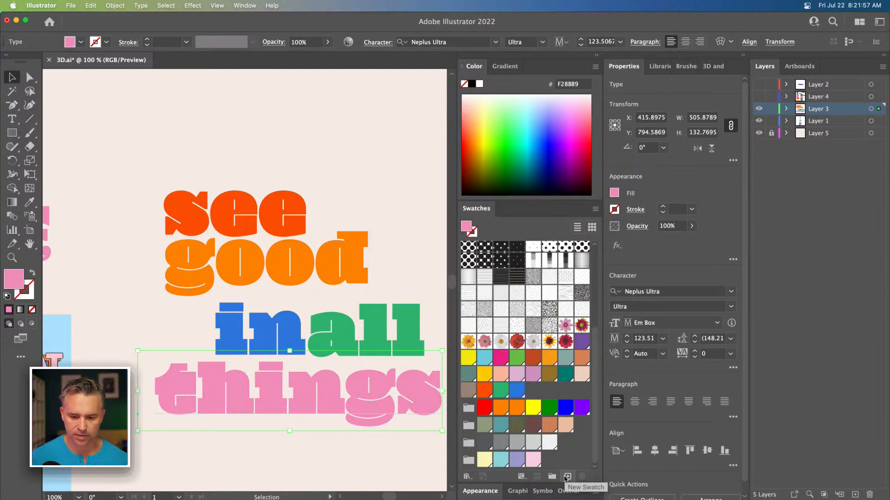
Step: Select all the words, create a color group from the selected artwork, and delete the duplicate swatch selection
{"action": "key", "text": "super+a"}
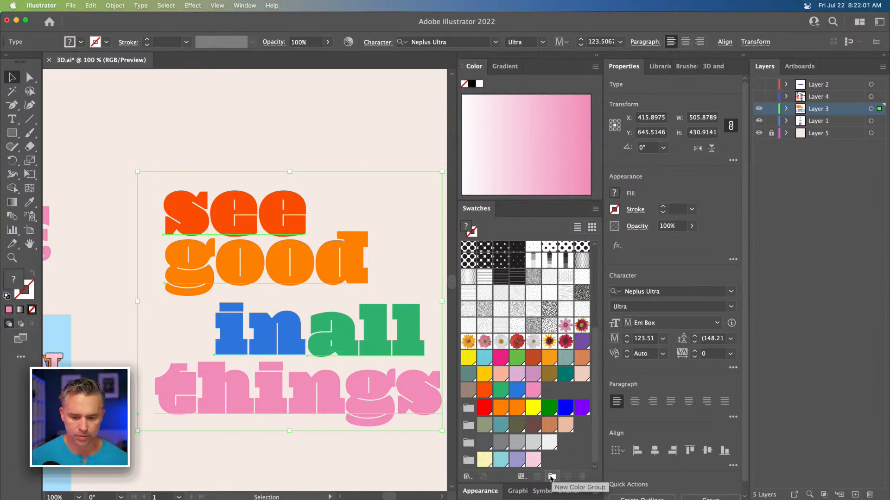
{"action": "left_click", "coordinate": [552, 478]}
{"action": "left_click", "coordinate": [639, 370]}
{"action": "scroll", "coordinate": [539, 420], "scroll_direction": "down", "scroll_amount": 2}
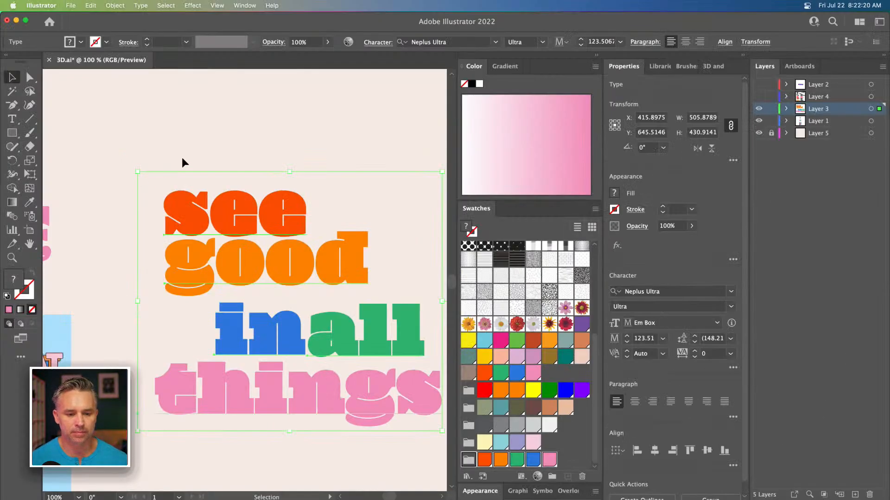
{"action": "left_click_drag", "start_coordinate": [159, 135], "coordinate": [440, 432]}
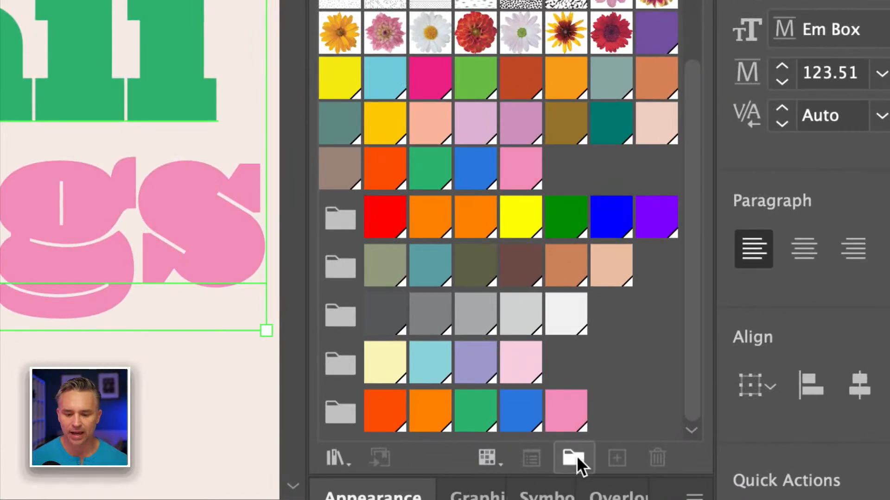
{"action": "left_click", "coordinate": [575, 455]}
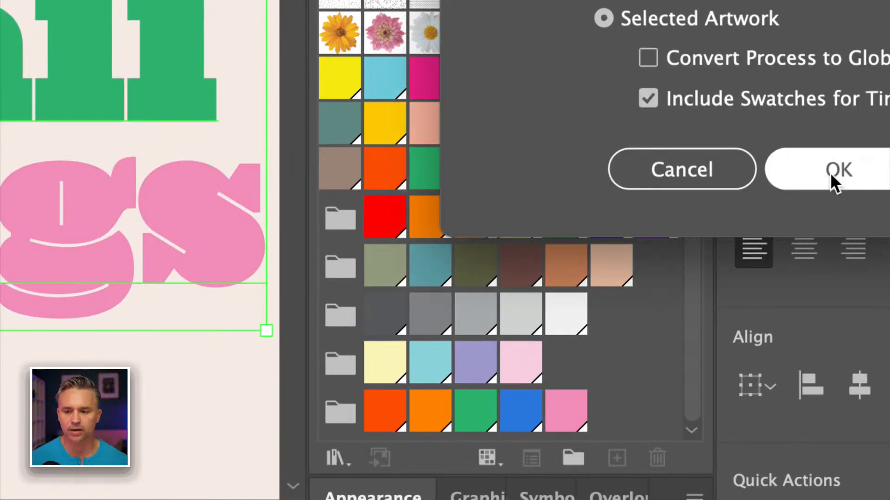
{"action": "left_click", "coordinate": [780, 172]}
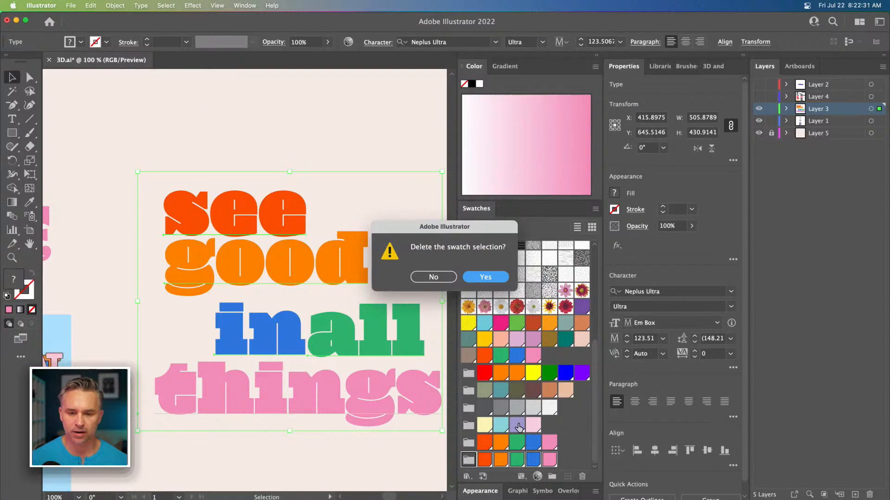
{"action": "left_click", "coordinate": [481, 276]}
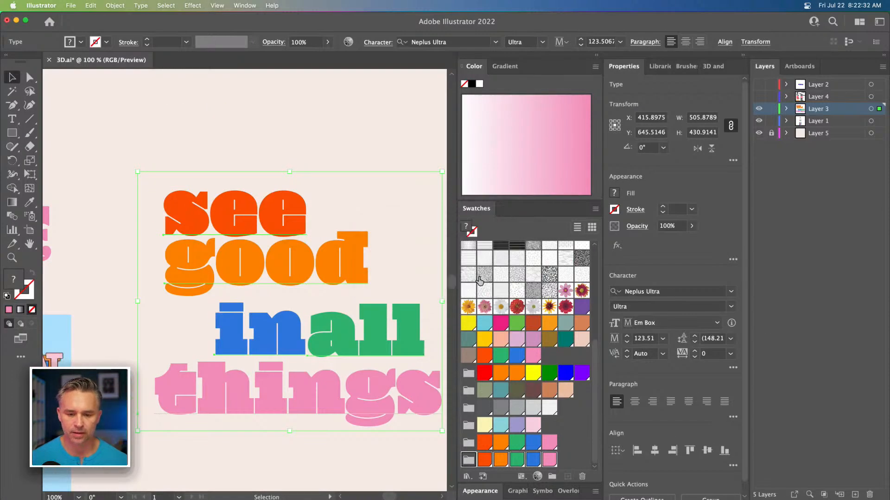
Step: Create a new color group from the colors of the 'Nice' artwork
{"action": "left_click", "coordinate": [250, 124]}
{"action": "left_click_drag", "start_coordinate": [107, 145], "coordinate": [369, 168]}
{"action": "left_click", "coordinate": [206, 235]}
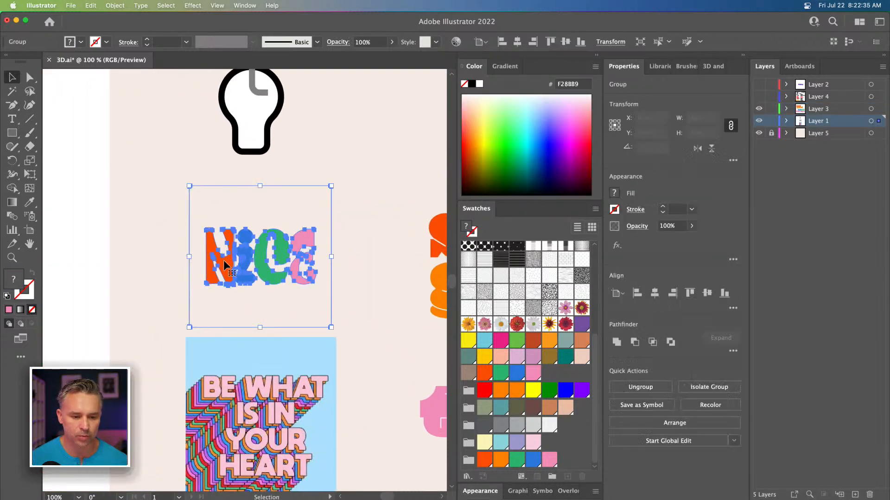
{"action": "left_click", "coordinate": [552, 479]}
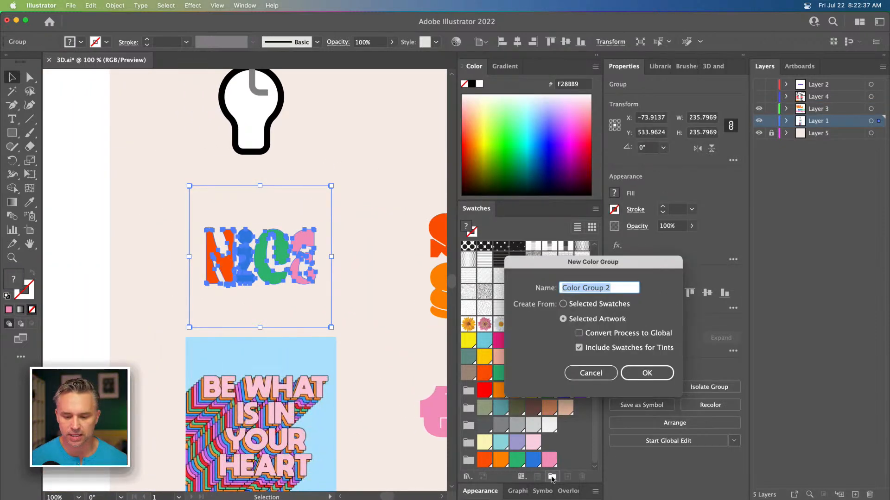
{"action": "left_click", "coordinate": [626, 374]}
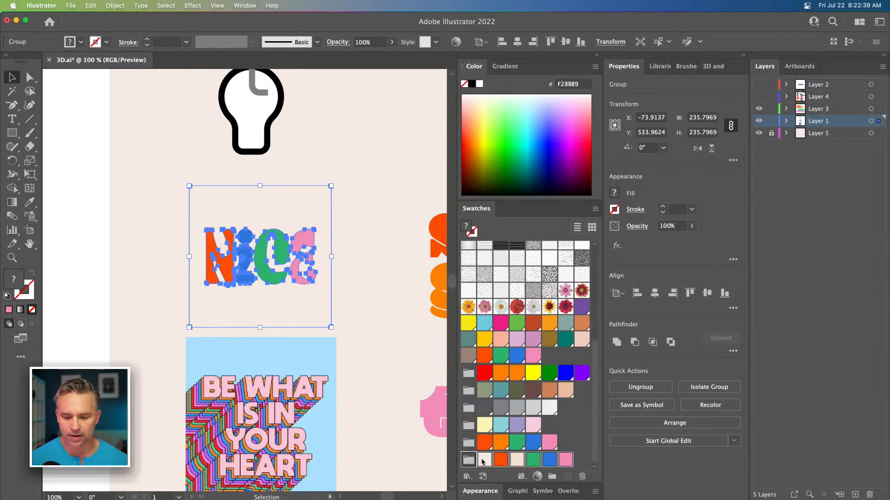
Step: Recolor the word 'good' with the blue swatch from the new color group
{"action": "left_click_drag", "start_coordinate": [373, 276], "coordinate": [114, 239]}
{"action": "left_click", "coordinate": [151, 227]}
{"action": "left_click", "coordinate": [354, 316]}
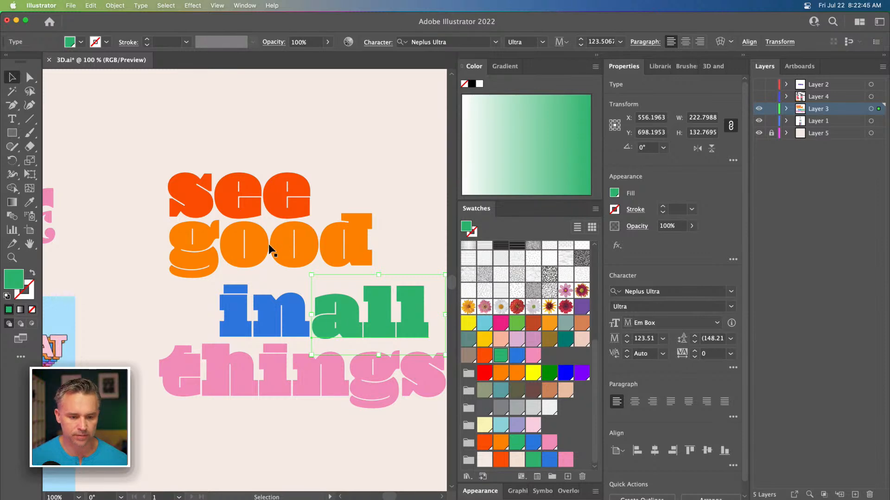
{"action": "left_click", "coordinate": [252, 249]}
{"action": "left_click_drag", "start_coordinate": [252, 249], "coordinate": [266, 257]}
{"action": "key", "text": "i"}
{"action": "left_click", "coordinate": [516, 355]}
{"action": "left_click", "coordinate": [12, 77]}
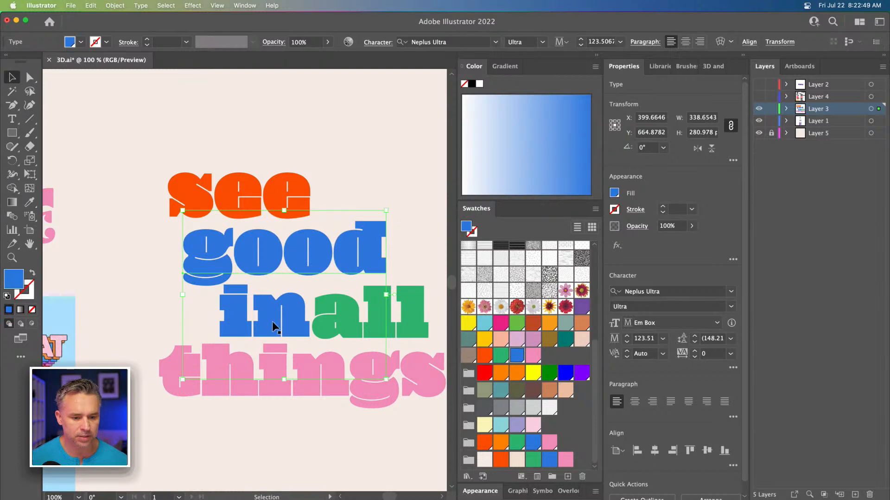
Step: Fill the word 'in' with a golden yellow swatch
{"action": "left_click", "coordinate": [265, 316]}
{"action": "left_click", "coordinate": [532, 374]}
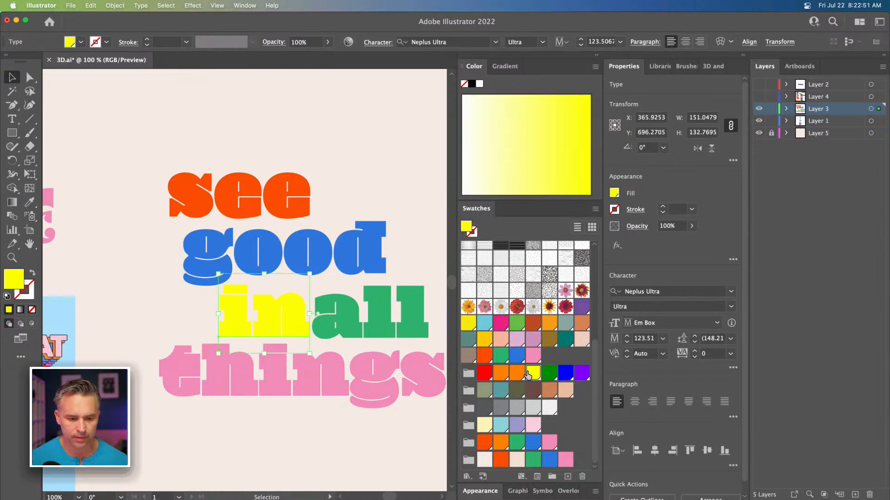
{"action": "left_click", "coordinate": [484, 338]}
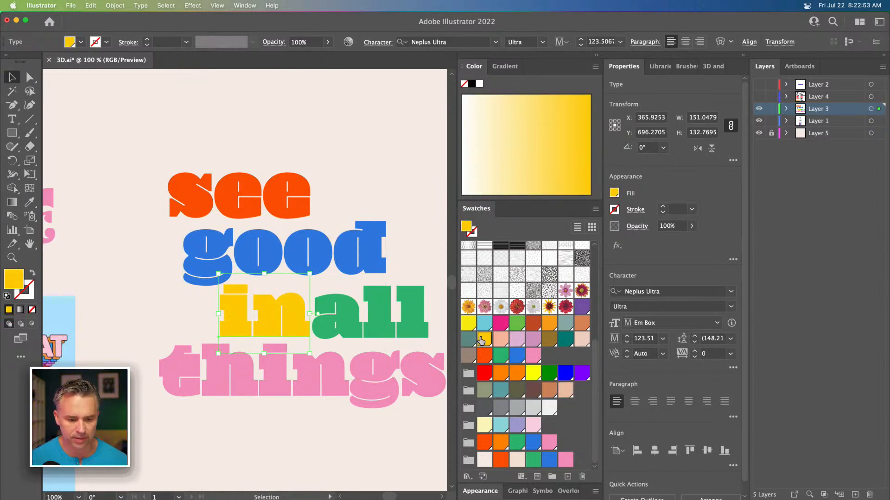
Step: Review the recolored word stack up close and at full view
{"action": "left_click", "coordinate": [105, 246]}
{"action": "mouse_move", "coordinate": [164, 268]}
{"action": "left_mouse_down"}
{"action": "mouse_move", "coordinate": [124, 263]}
{"action": "mouse_move", "coordinate": [160, 277]}
{"action": "left_mouse_up"}
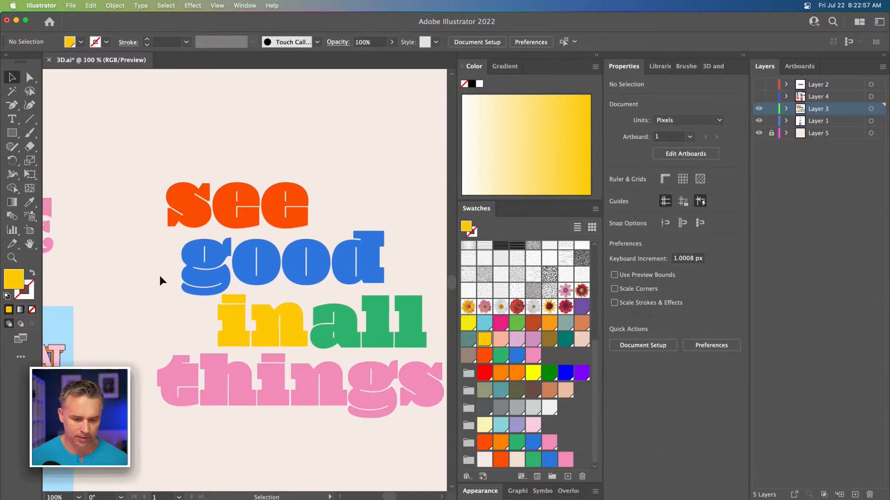
{"action": "left_click", "coordinate": [743, 54]}
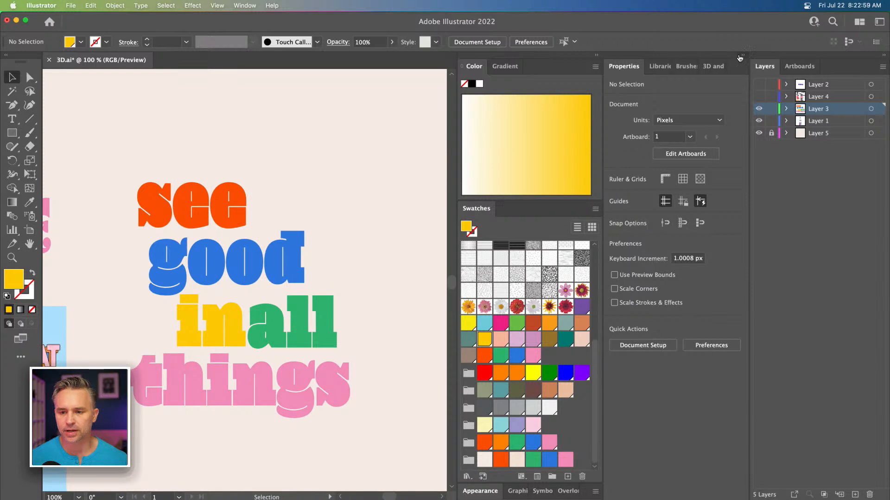
{"action": "key", "text": "super+equal"}
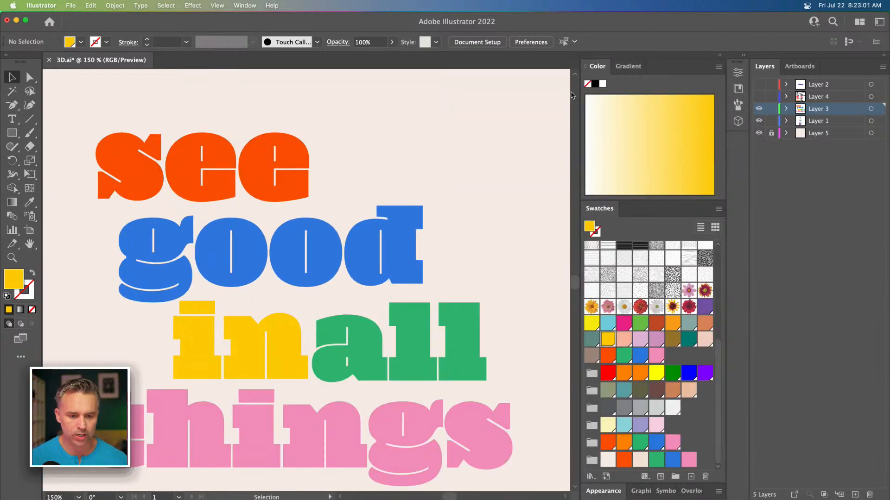
{"action": "left_click_drag", "start_coordinate": [368, 205], "coordinate": [386, 189]}
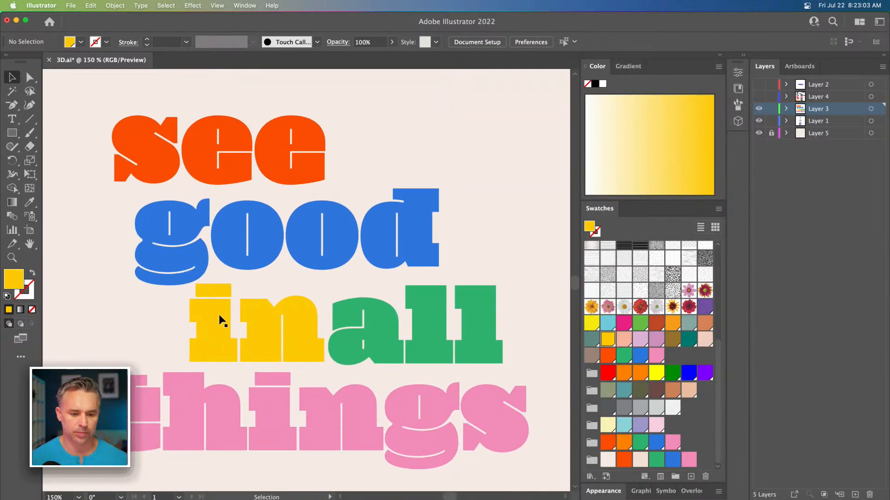
{"action": "left_click", "coordinate": [215, 329]}
{"action": "left_click", "coordinate": [408, 104]}
{"action": "key", "text": "super+minus"}
{"action": "key", "text": "super+minus"}
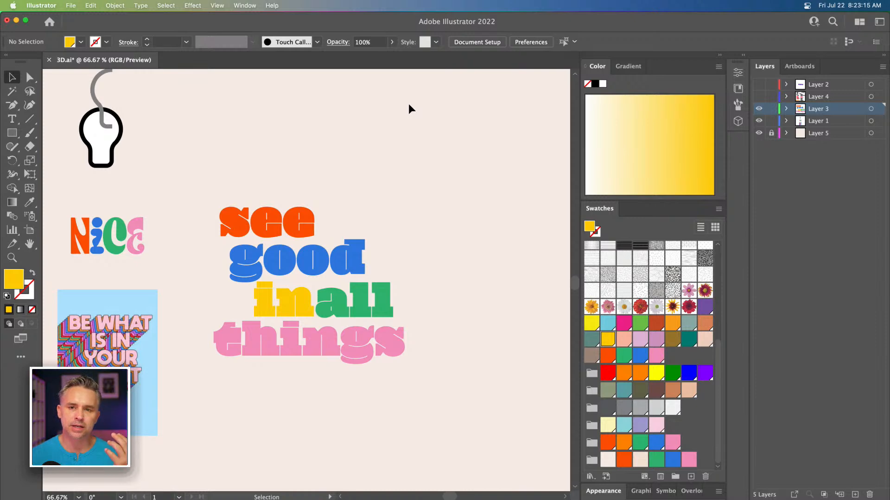
Step: Select all the stacked words and apply the Inflate 3D type to them
{"action": "key", "text": "super+equal"}
{"action": "key", "text": "super+equal"}
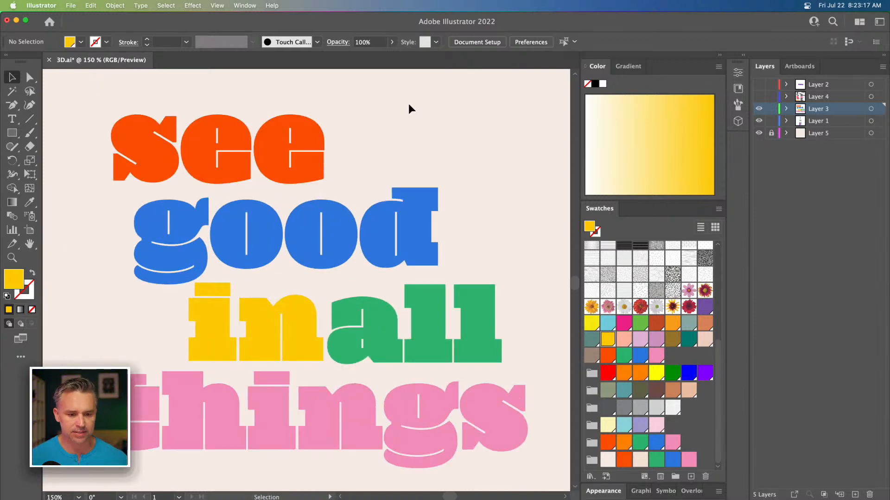
{"action": "left_click", "coordinate": [212, 310]}
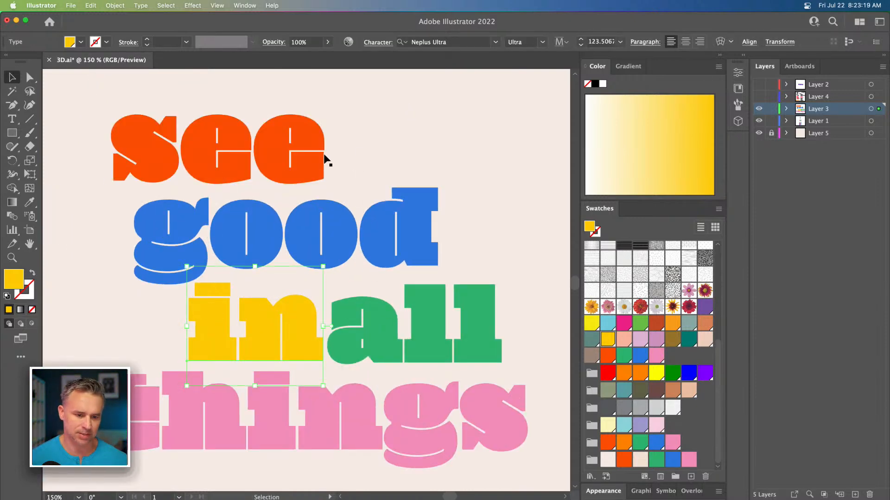
{"action": "left_click", "coordinate": [359, 148]}
{"action": "key", "text": "super+minus"}
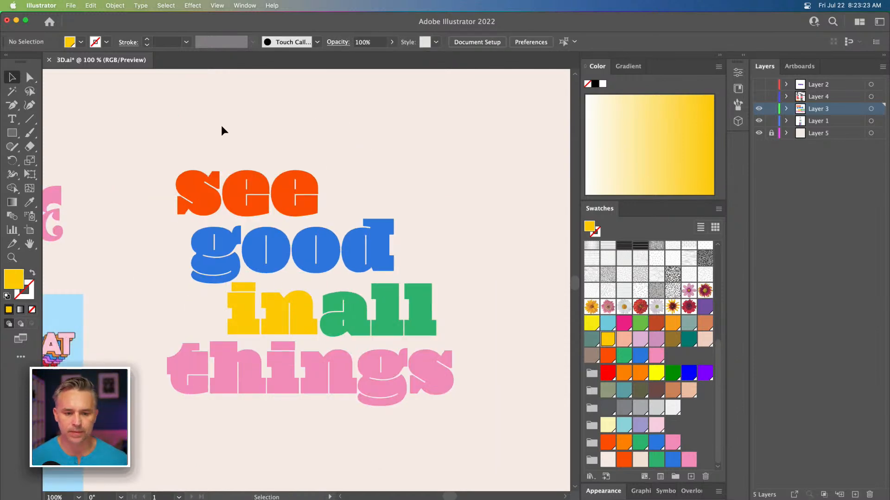
{"action": "left_click_drag", "start_coordinate": [182, 125], "coordinate": [419, 416]}
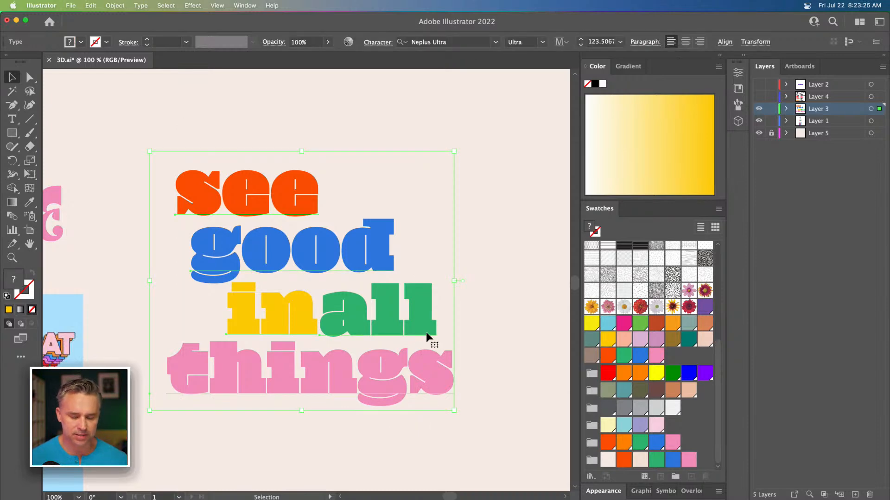
{"action": "left_click", "coordinate": [744, 55]}
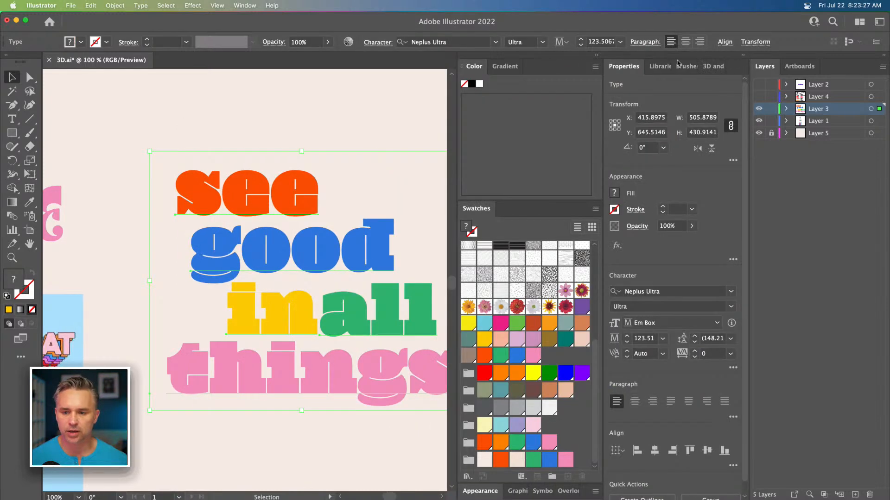
{"action": "left_click", "coordinate": [712, 67]}
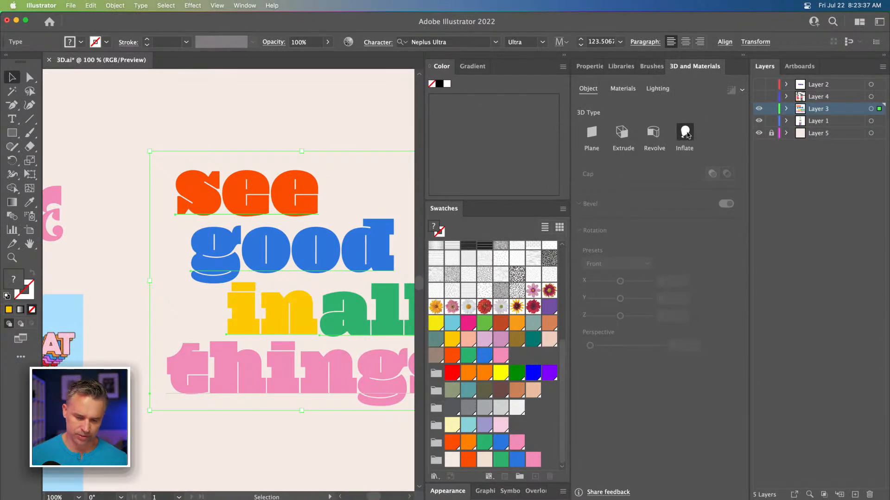
{"action": "left_click", "coordinate": [685, 133]}
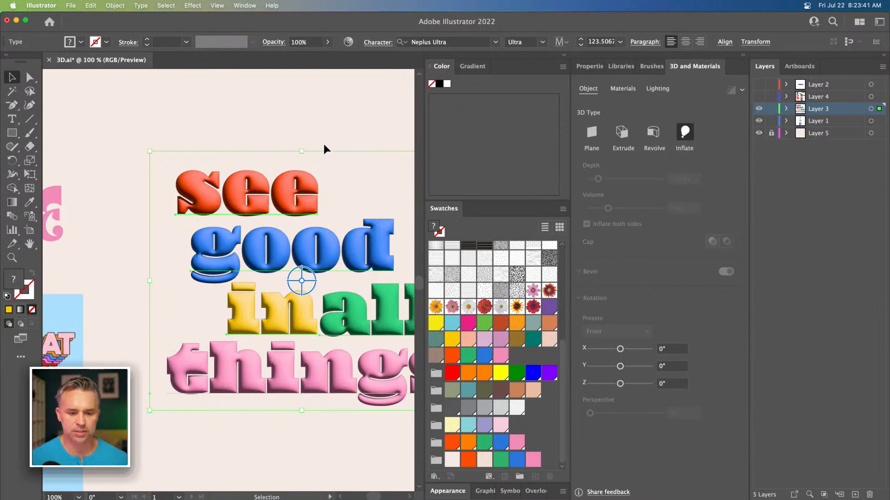
Step: Collapse the color panels and switch the 3D lighting to the Top Left preset
{"action": "left_click", "coordinate": [564, 55]}
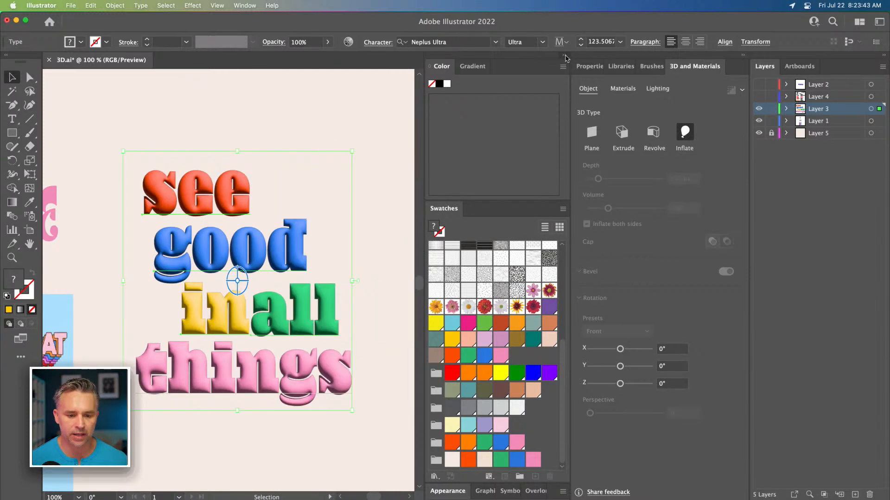
{"action": "left_click_drag", "start_coordinate": [310, 143], "coordinate": [332, 133]}
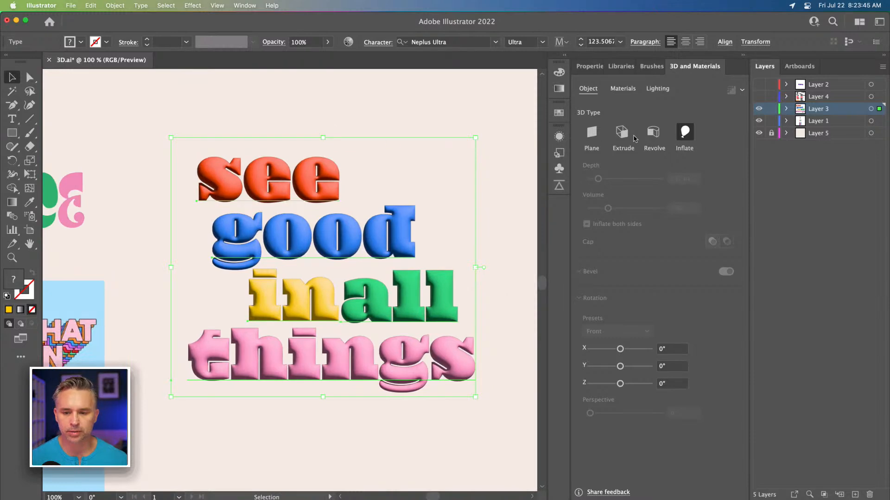
{"action": "left_click", "coordinate": [646, 88]}
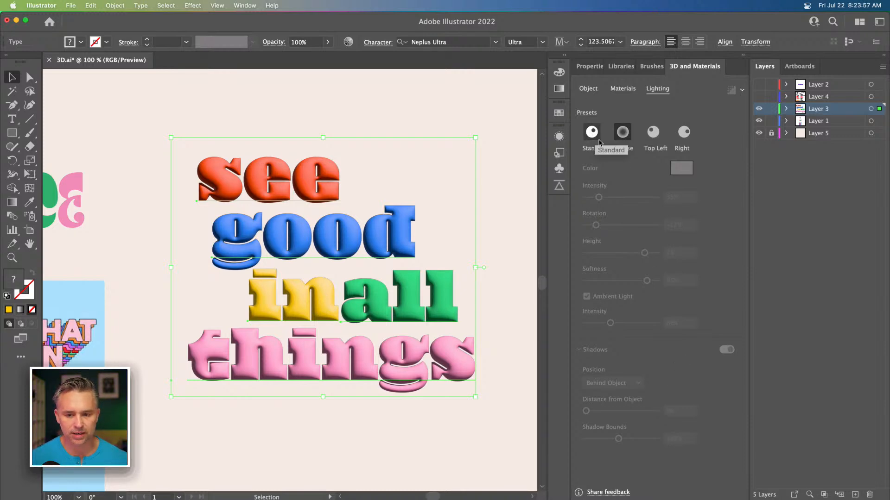
{"action": "left_click", "coordinate": [653, 132]}
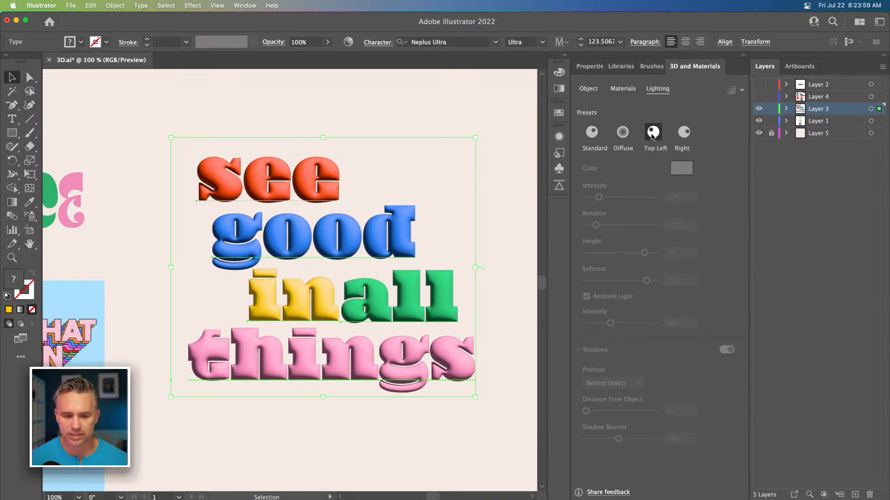
Step: Examine the 3D object and lighting settings of the individual words, starting with 'see'
{"action": "left_click", "coordinate": [584, 90]}
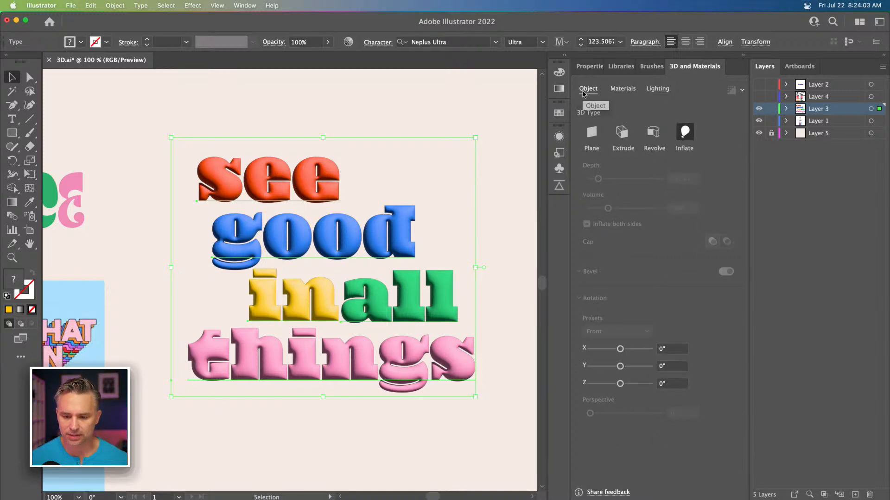
{"action": "left_click", "coordinate": [326, 92]}
{"action": "left_click", "coordinate": [316, 181]}
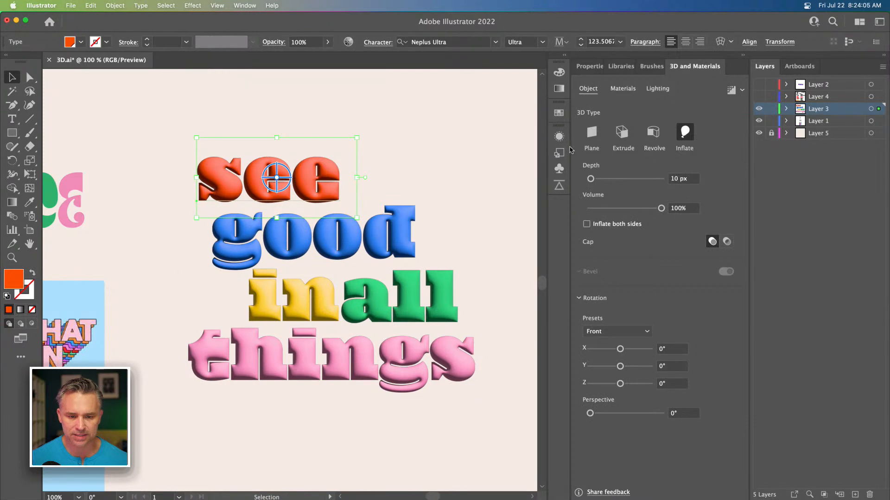
{"action": "left_click", "coordinate": [655, 88]}
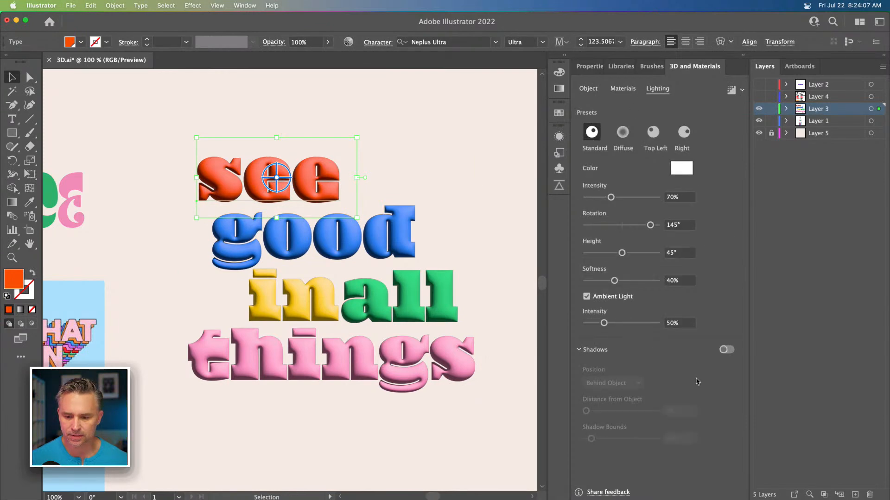
{"action": "left_click", "coordinate": [352, 254]}
{"action": "left_click_drag", "start_coordinate": [250, 128], "coordinate": [402, 391]}
{"action": "left_click", "coordinate": [303, 141]}
{"action": "left_click", "coordinate": [243, 236]}
Step: Undo the lighting preset and the Inflate 3D effect on the words
{"action": "left_click", "coordinate": [236, 92]}
{"action": "left_click", "coordinate": [255, 178]}
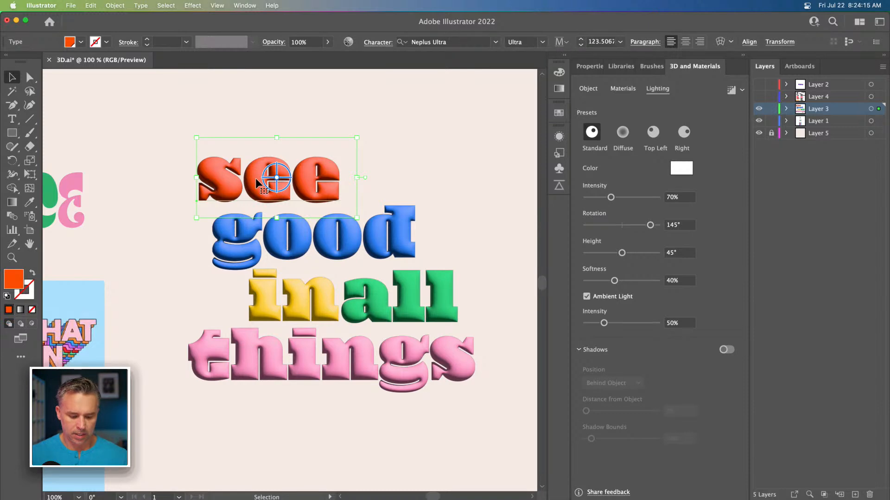
{"action": "key", "text": "super+z"}
{"action": "key", "text": "super+z"}
Step: Select all four lines of words and group them into one object
{"action": "left_click_drag", "start_coordinate": [242, 125], "coordinate": [385, 396]}
{"action": "right_click", "coordinate": [262, 274]}
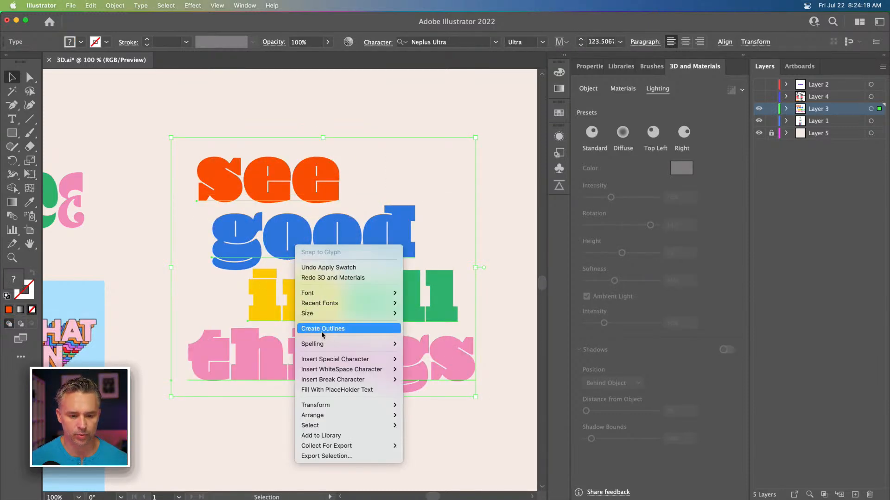
{"action": "left_click", "coordinate": [250, 246]}
{"action": "left_click", "coordinate": [115, 6]}
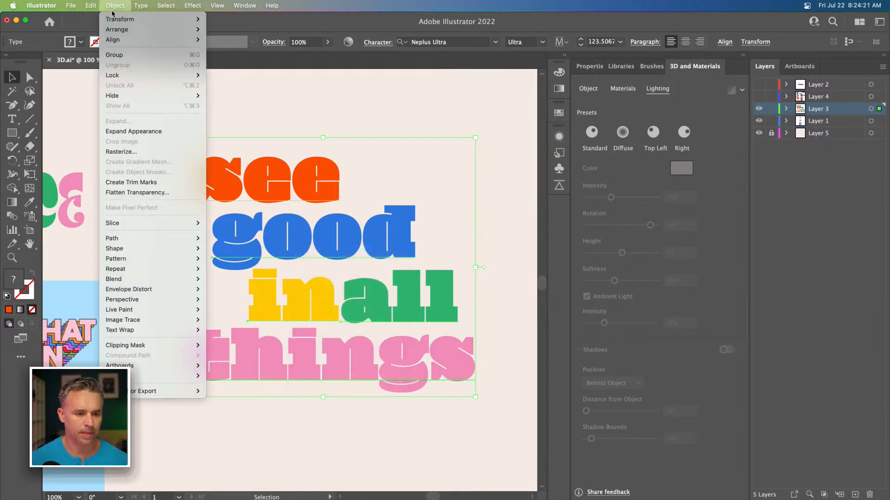
{"action": "key", "text": "super+g"}
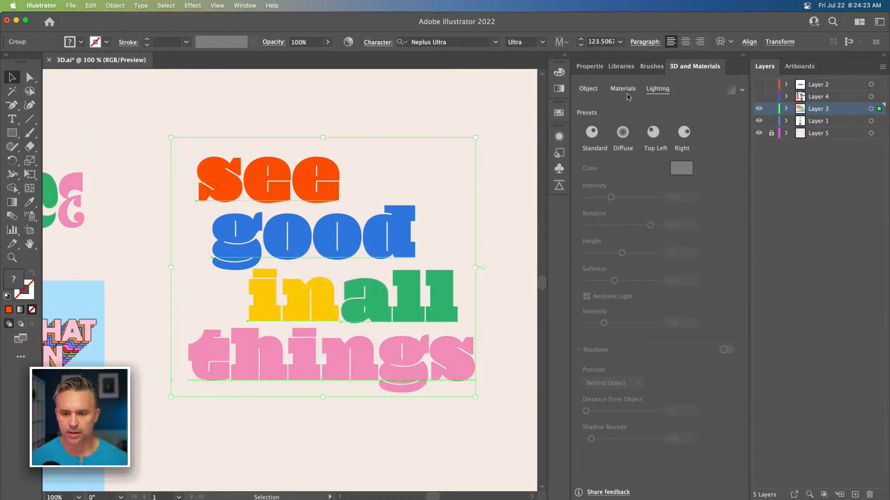
Step: Apply the Inflate 3D type to the grouped word stack
{"action": "left_click", "coordinate": [588, 88]}
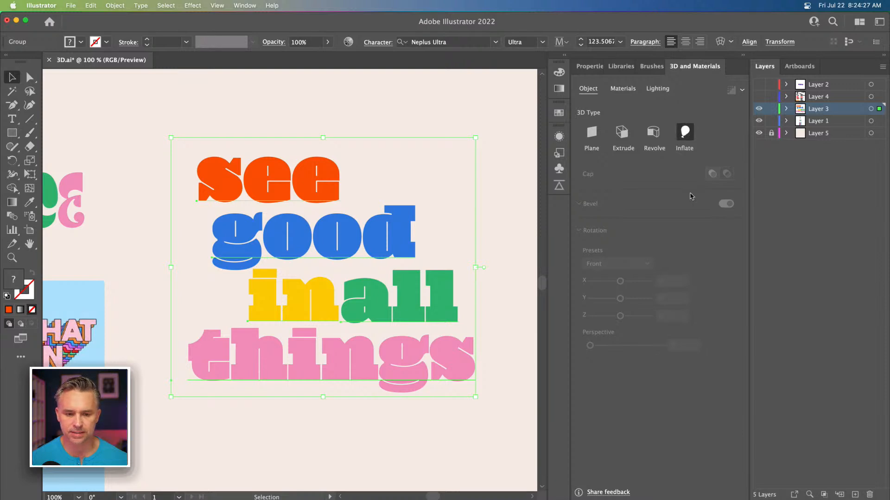
{"action": "left_click", "coordinate": [684, 133]}
{"action": "left_click", "coordinate": [658, 88]}
Step: Turn on shadows behind the object and switch the lighting to the Diffuse preset
{"action": "left_click", "coordinate": [726, 350]}
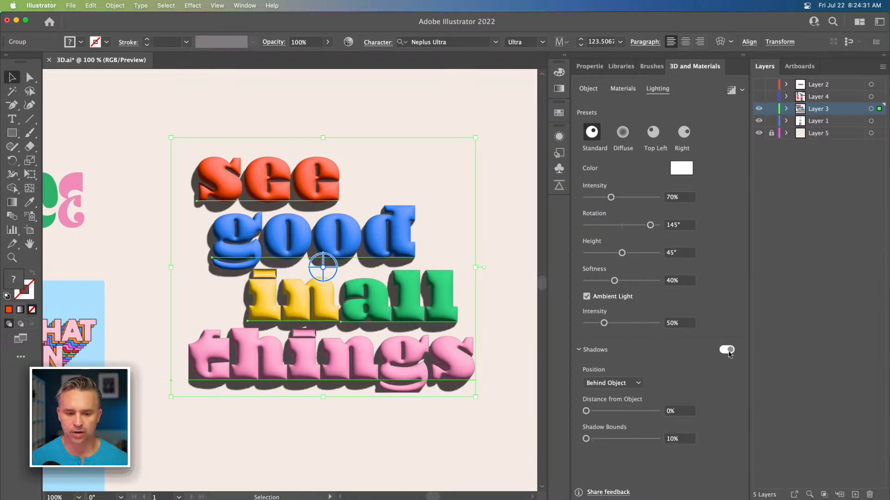
{"action": "left_click", "coordinate": [622, 133]}
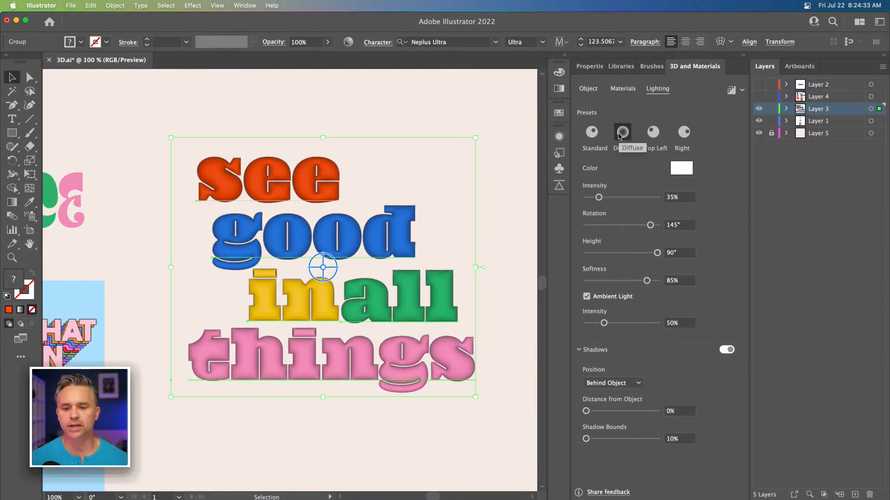
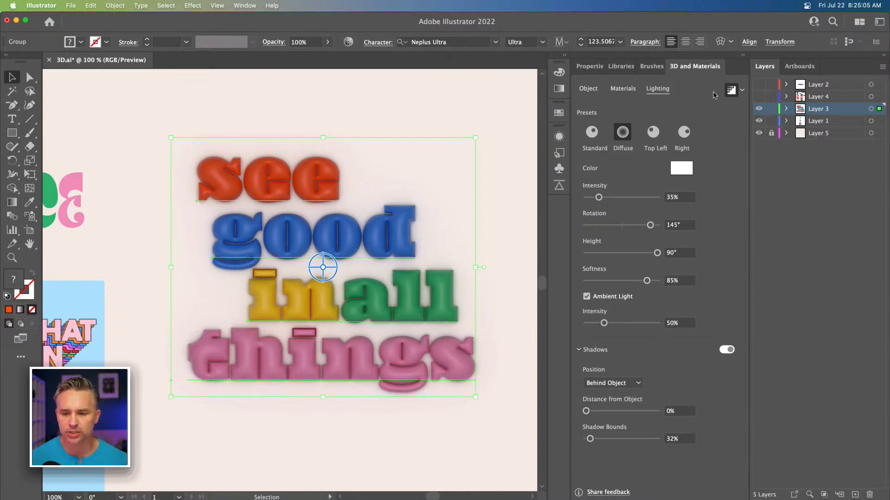
Step: Refine the lighting: softness 71%, shadow bounds 93%, and move the light to rotation -130° and height 74°
{"action": "left_click", "coordinate": [731, 91]}
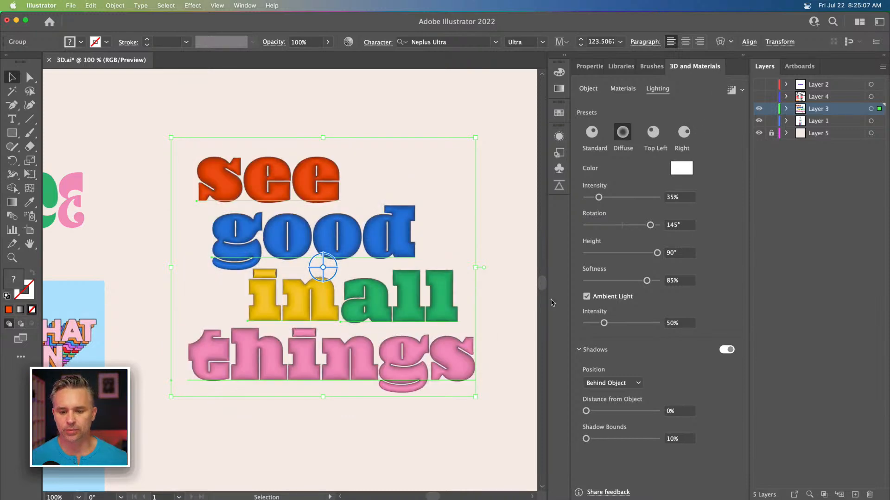
{"action": "left_click_drag", "start_coordinate": [647, 281], "coordinate": [636, 281]}
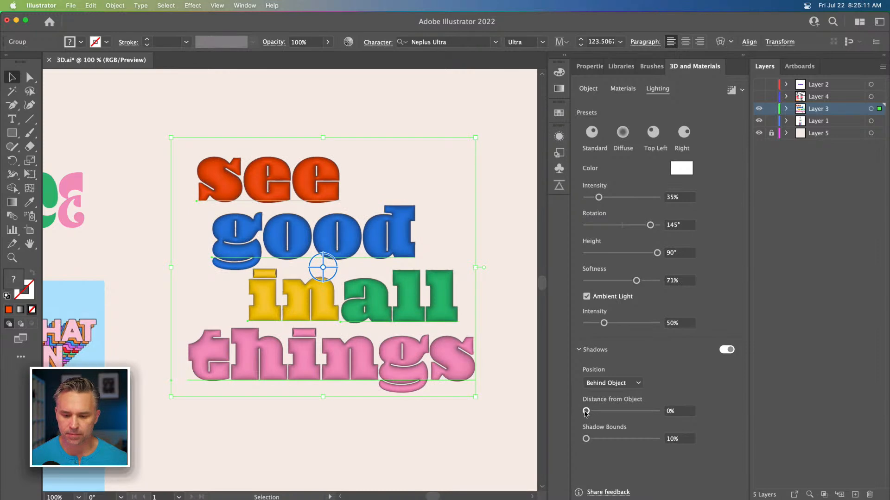
{"action": "left_click_drag", "start_coordinate": [586, 439], "coordinate": [601, 440]}
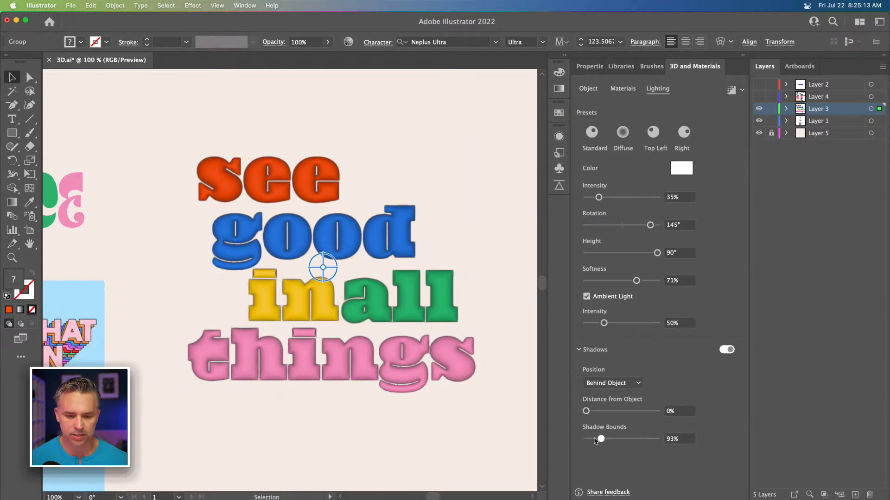
{"action": "left_click_drag", "start_coordinate": [657, 254], "coordinate": [596, 226]}
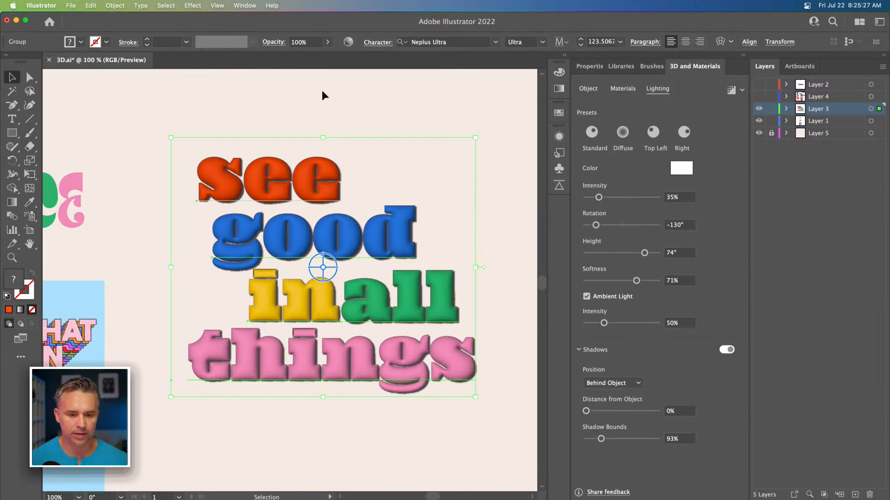
Step: Render the 3D text with ray tracing and inspect it zoomed in full-screen view
{"action": "left_click", "coordinate": [727, 91]}
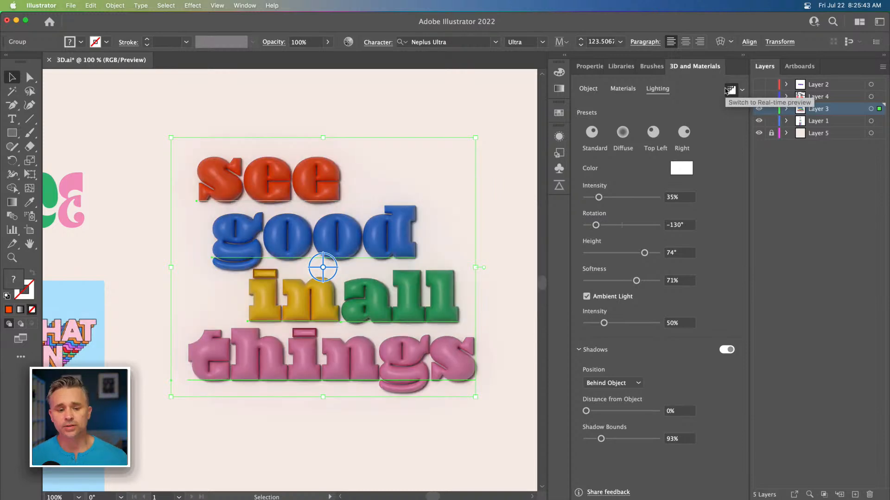
{"action": "left_click", "coordinate": [124, 177]}
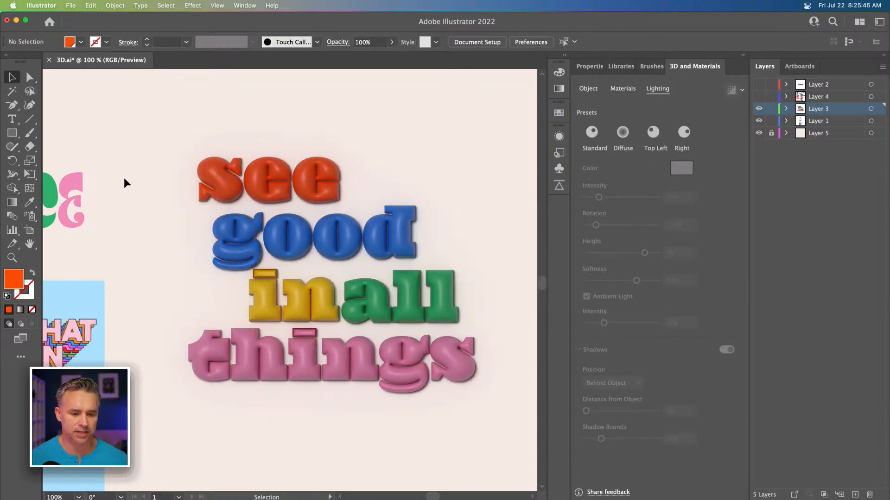
{"action": "key", "text": "f"}
{"action": "key", "text": "f"}
{"action": "key", "text": "super+equal"}
{"action": "left_click_drag", "start_coordinate": [164, 207], "coordinate": [390, 258]}
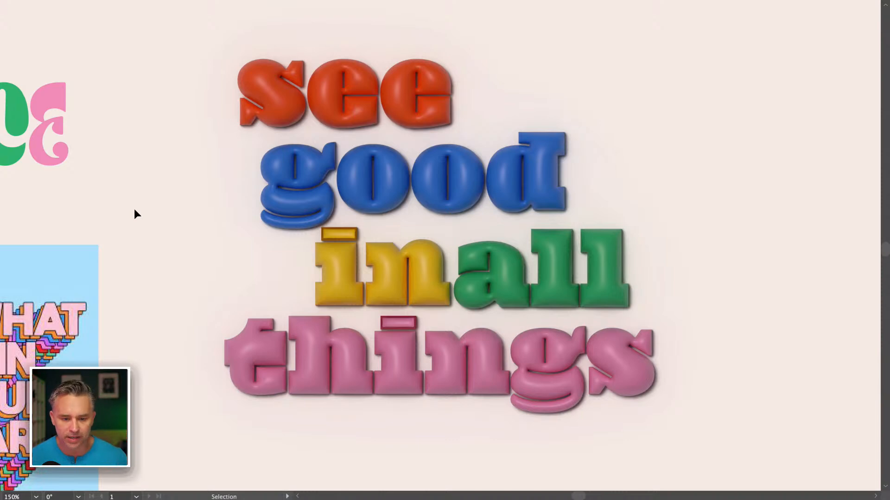
{"action": "key", "text": "f"}
{"action": "left_click_drag", "start_coordinate": [218, 234], "coordinate": [99, 218]}
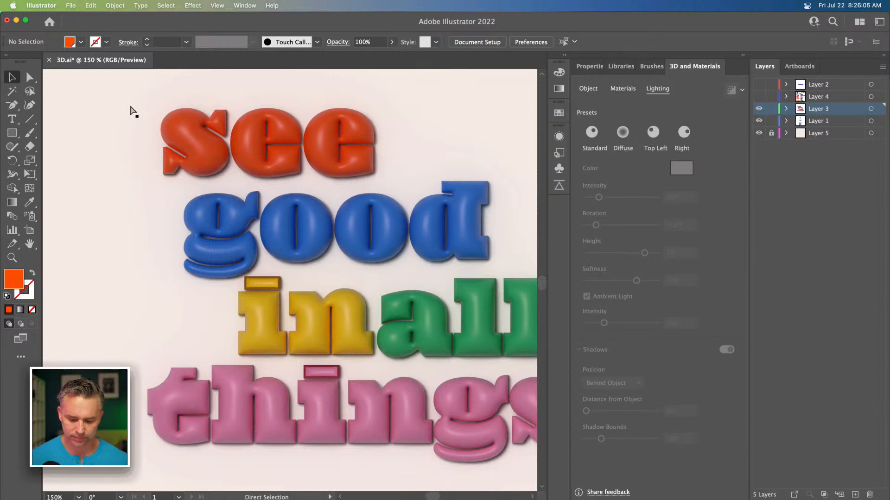
{"action": "key", "text": "super+minus"}
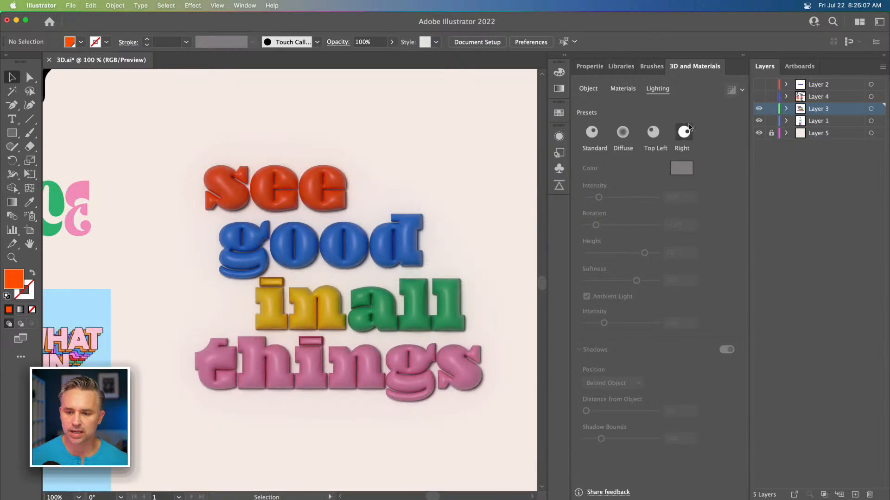
Step: Add a new layer and toggle layer locks to work on the lightbulb artwork
{"action": "left_click_drag", "start_coordinate": [774, 114], "coordinate": [771, 122]}
{"action": "left_click", "coordinate": [855, 495]}
{"action": "left_click_drag", "start_coordinate": [117, 141], "coordinate": [286, 284]}
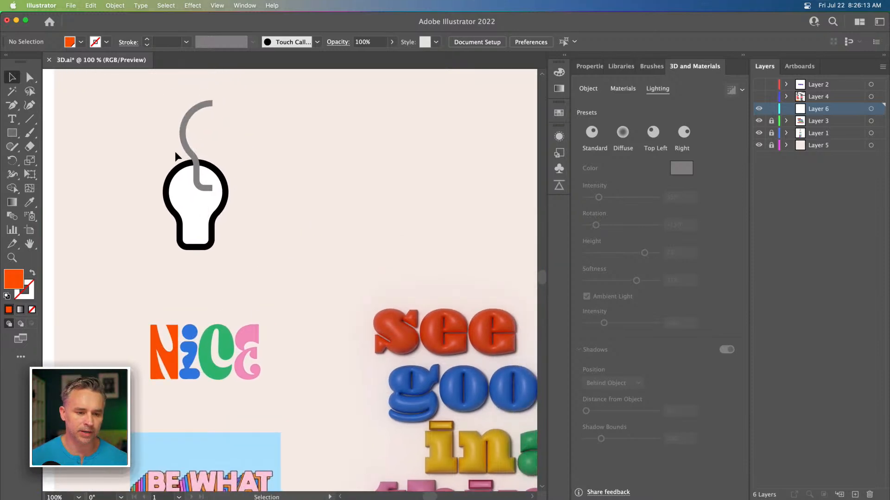
{"action": "scroll", "coordinate": [177, 157], "scroll_direction": "right", "scroll_amount": 3}
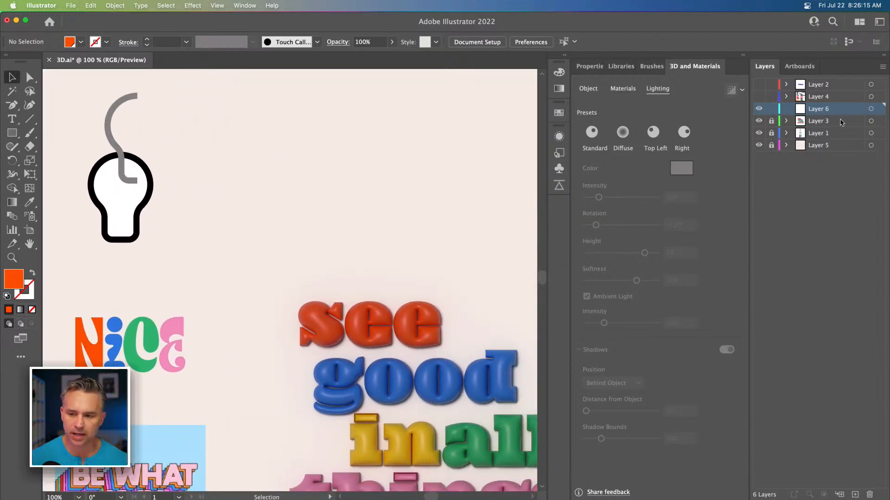
{"action": "left_click_drag", "start_coordinate": [771, 134], "coordinate": [771, 121]}
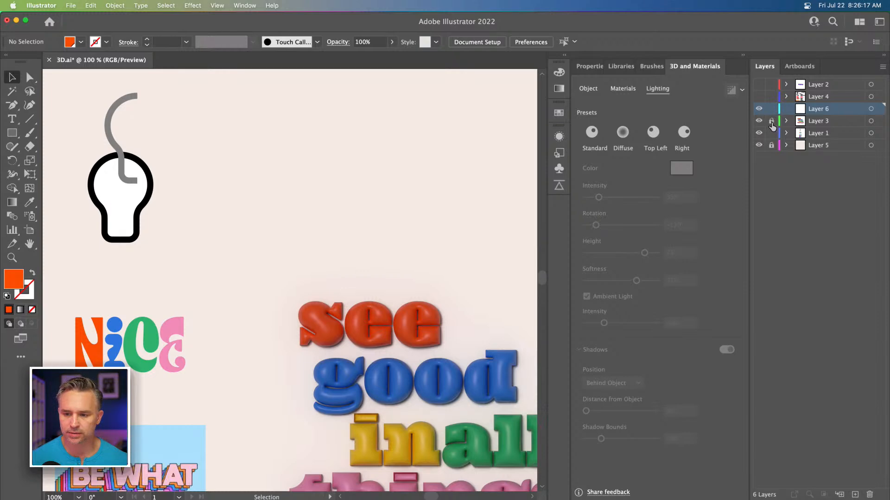
Step: Move the black lightbulb outline to the right of the gray curved path
{"action": "left_click", "coordinate": [97, 176]}
{"action": "left_click_drag", "start_coordinate": [97, 177], "coordinate": [179, 157]}
{"action": "key", "text": "super+equal"}
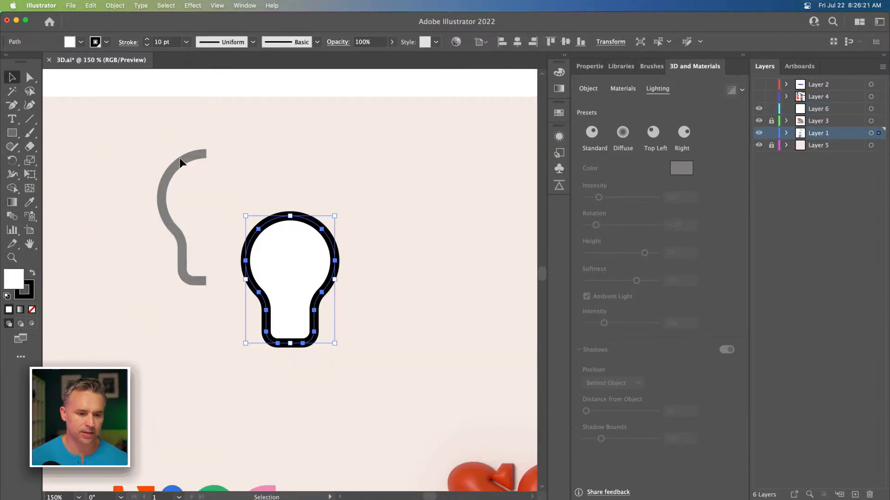
Step: Draw a square and a smaller overlapping rectangle below it with the Rectangle tool
{"action": "left_click", "coordinate": [11, 134]}
{"action": "left_click_drag", "start_coordinate": [361, 175], "coordinate": [451, 265]}
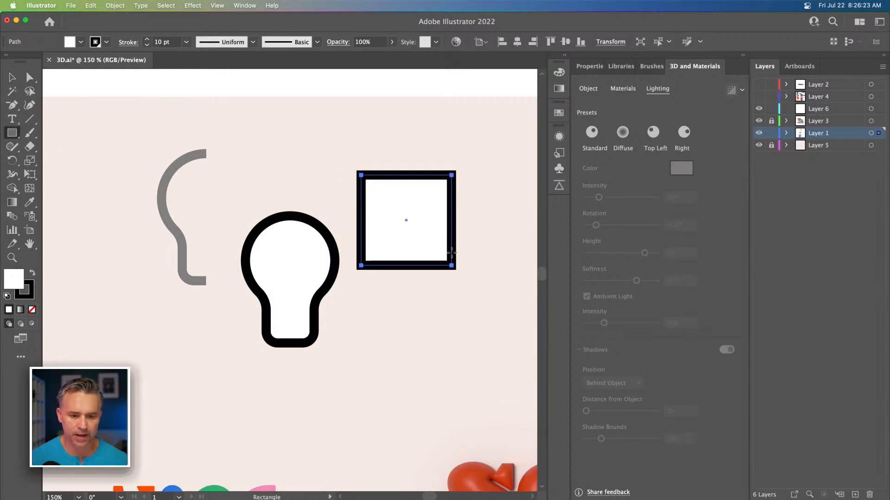
{"action": "left_click_drag", "start_coordinate": [378, 237], "coordinate": [434, 313]}
Step: Round the square's corners fully so it becomes a circle
{"action": "left_click", "coordinate": [12, 78]}
{"action": "left_click_drag", "start_coordinate": [415, 129], "coordinate": [422, 323]}
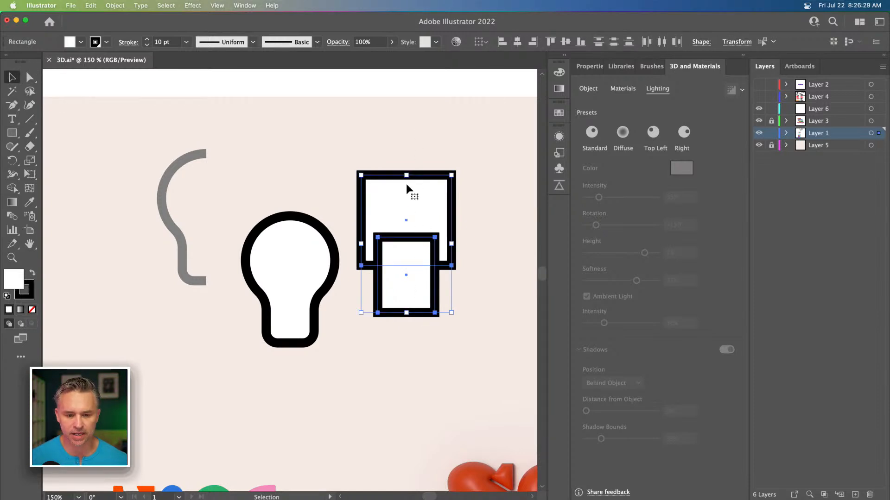
{"action": "left_click", "coordinate": [383, 192]}
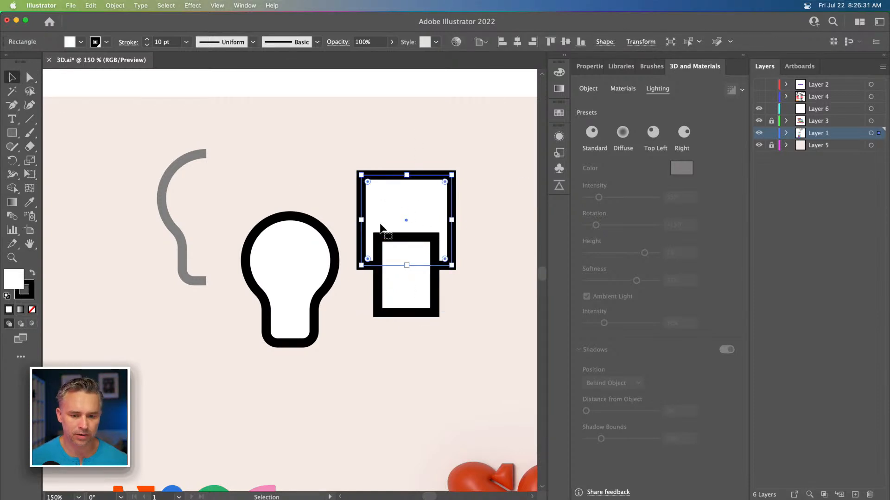
{"action": "key", "text": "super+plus"}
{"action": "key", "text": "space"}
{"action": "left_click_drag", "start_coordinate": [369, 213], "coordinate": [410, 170]}
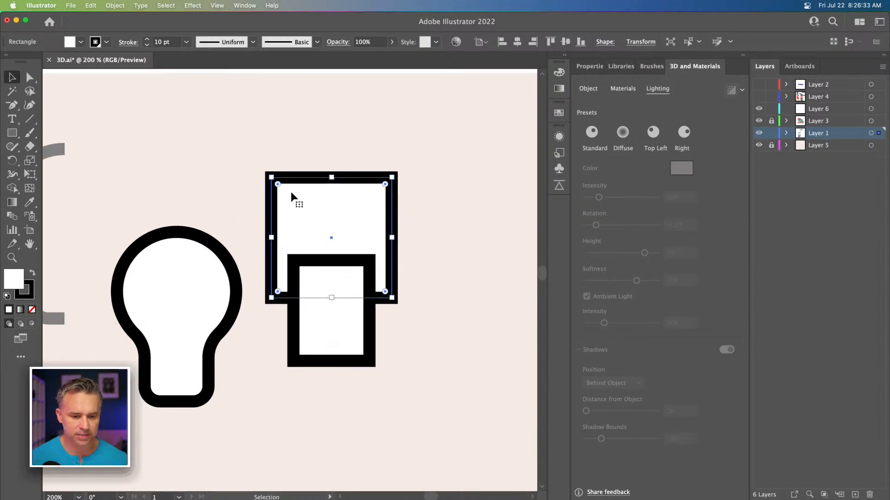
{"action": "left_click_drag", "start_coordinate": [278, 185], "coordinate": [357, 223]}
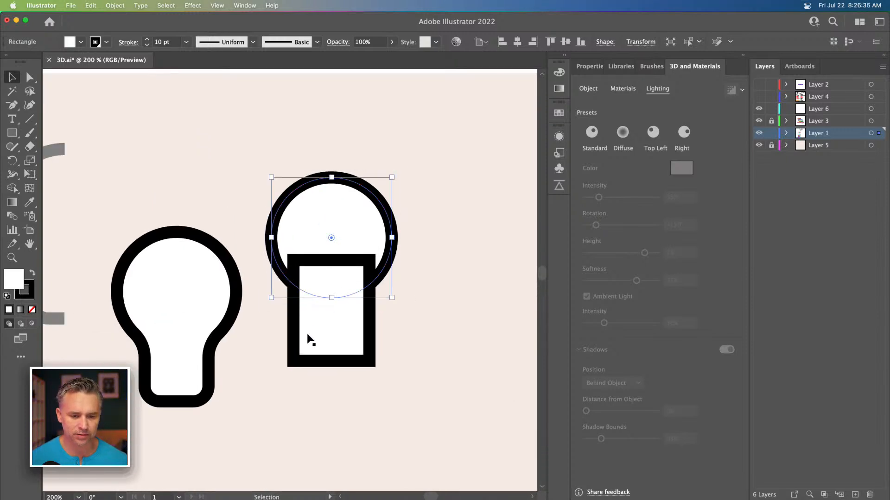
Step: Round the two bottom corners of the smaller rectangle
{"action": "left_click", "coordinate": [288, 361]}
{"action": "left_click", "coordinate": [30, 78]}
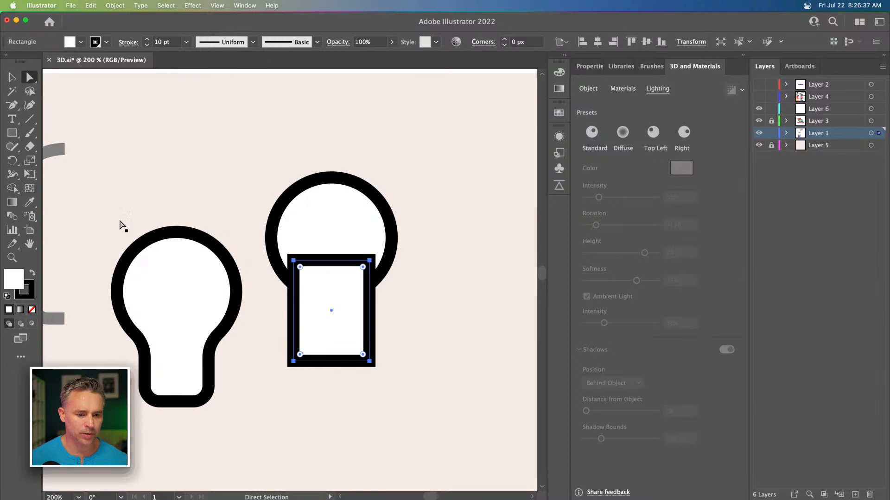
{"action": "left_click_drag", "start_coordinate": [274, 342], "coordinate": [423, 395]}
{"action": "left_click_drag", "start_coordinate": [363, 355], "coordinate": [349, 344]}
Step: Select the circle and rectangle and merge them with the Shape Builder tool
{"action": "left_click", "coordinate": [12, 77]}
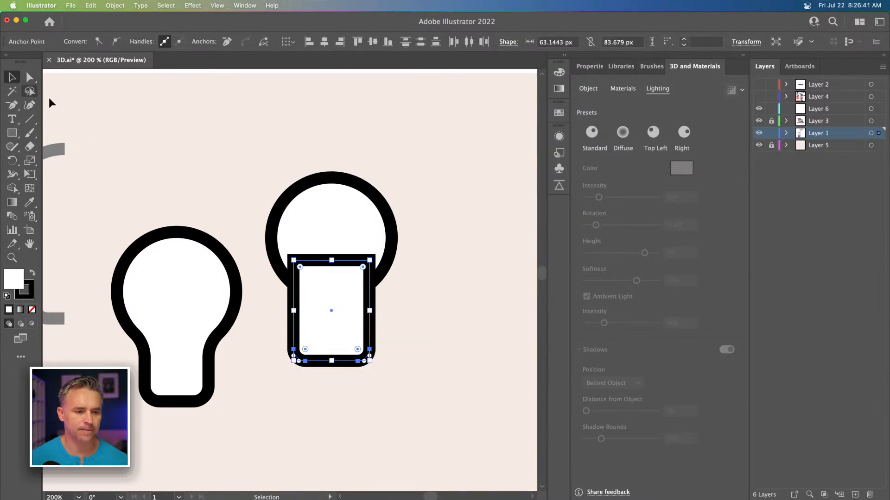
{"action": "left_click_drag", "start_coordinate": [258, 129], "coordinate": [435, 354]}
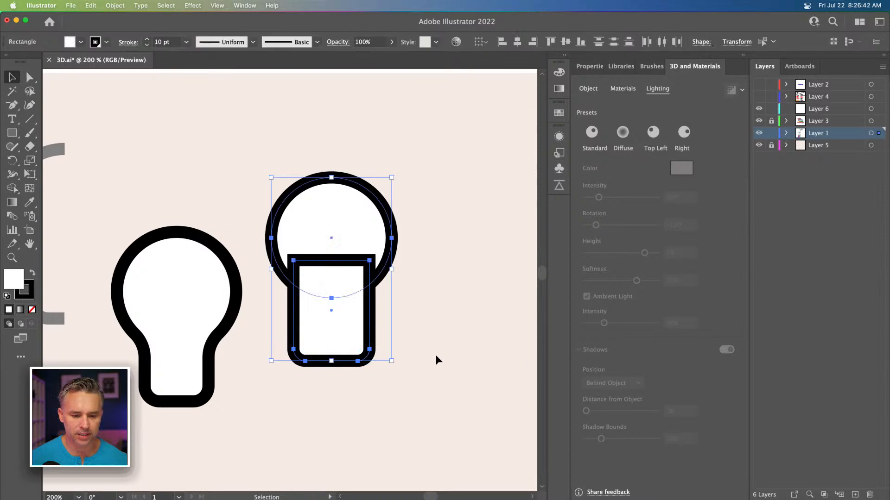
{"action": "left_click", "coordinate": [12, 188]}
{"action": "mouse_move", "coordinate": [338, 249]}
{"action": "left_mouse_down"}
{"action": "mouse_move", "coordinate": [337, 318]}
{"action": "mouse_move", "coordinate": [319, 325]}
{"action": "left_mouse_up"}
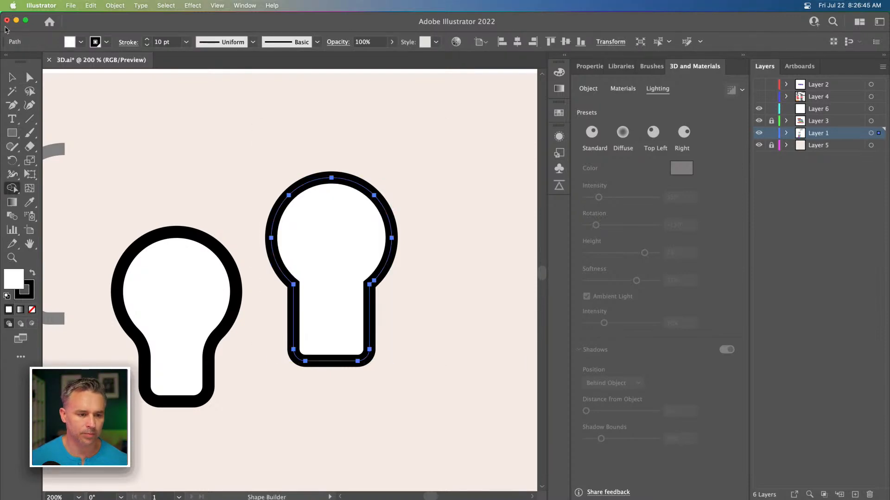
Step: Round the corners where the bulb's neck joins its round top
{"action": "left_click", "coordinate": [28, 79]}
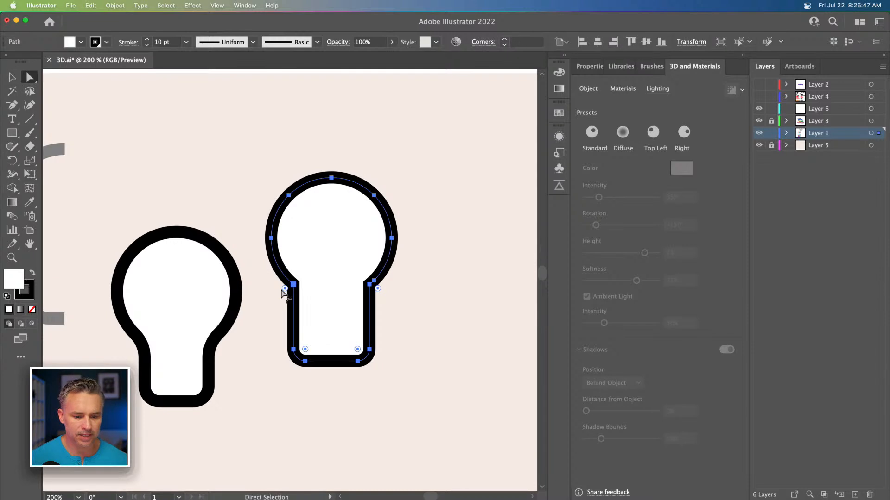
{"action": "left_click_drag", "start_coordinate": [269, 271], "coordinate": [394, 301]}
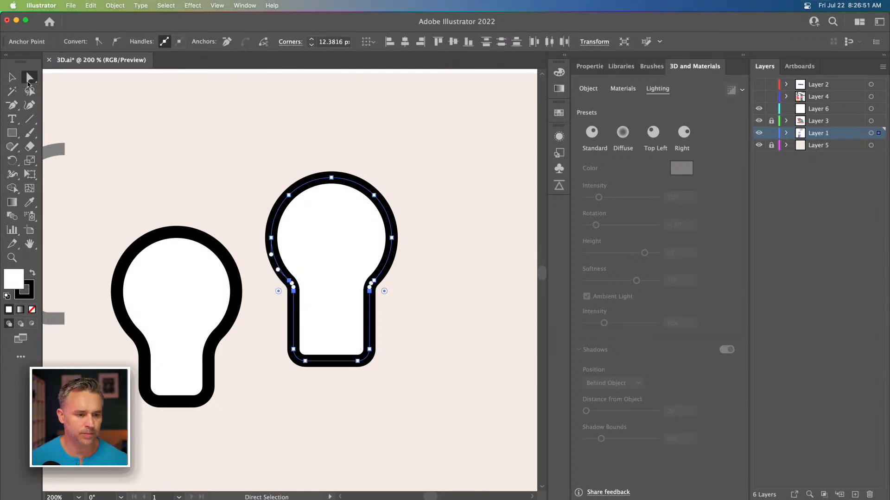
Step: Shorten the bulb's neck by nudging its bottom anchor points upward
{"action": "left_click_drag", "start_coordinate": [272, 340], "coordinate": [411, 413]}
{"action": "key", "text": "shift+Up"}
{"action": "key", "text": "shift+Up"}
{"action": "key", "text": "shift+Up"}
{"action": "key", "text": "shift+Up"}
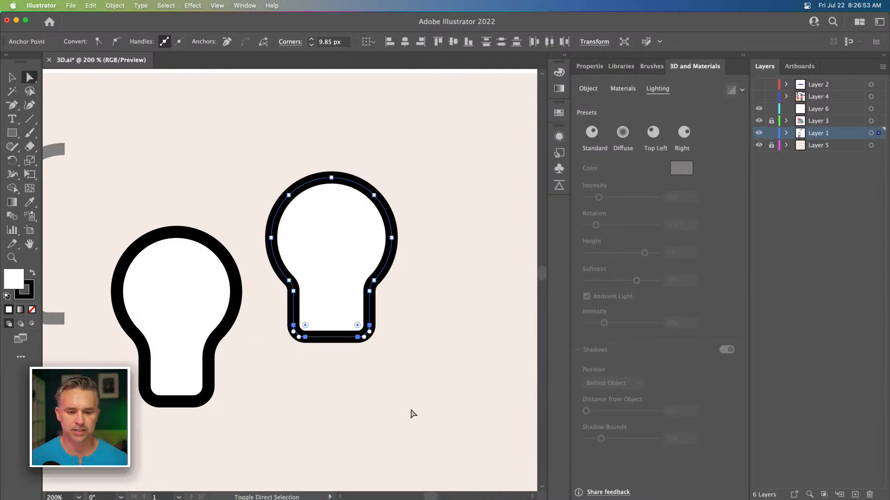
{"action": "key", "text": "shift+Down"}
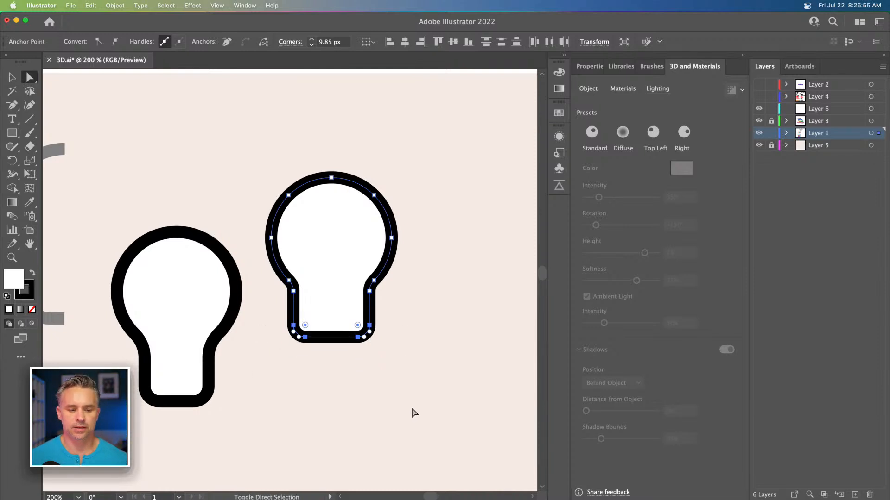
{"action": "key", "text": "shift+Up"}
{"action": "key", "text": "Down"}
{"action": "key", "text": "Down"}
{"action": "key", "text": "Down"}
{"action": "key", "text": "Down"}
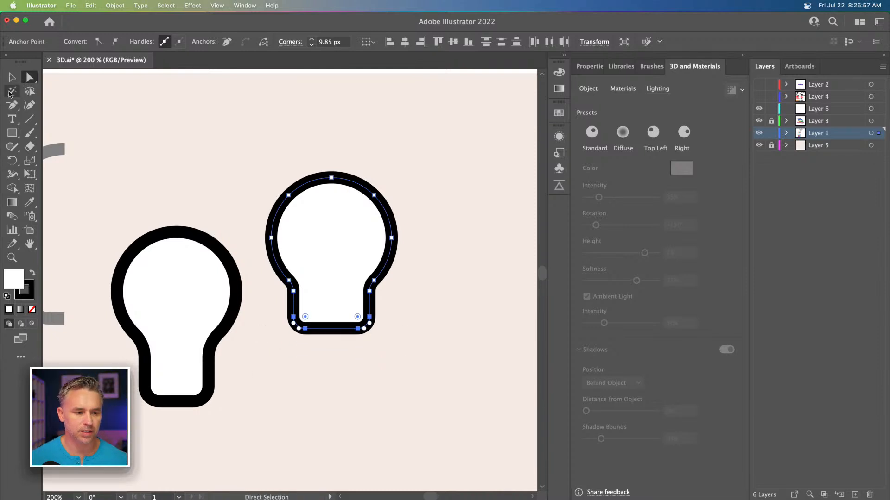
Step: Draw a small ellipse above the bulbs with the Ellipse tool
{"action": "key", "text": "v"}
{"action": "left_click", "coordinate": [178, 160]}
{"action": "left_click", "coordinate": [12, 133]}
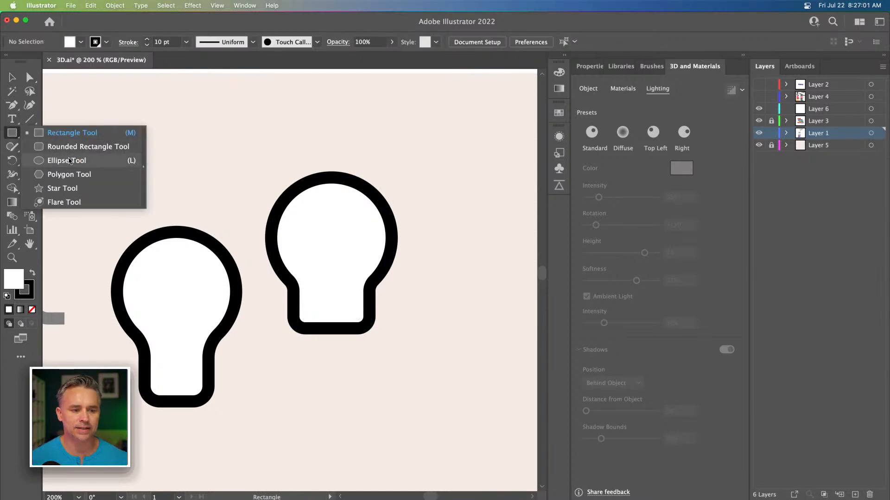
{"action": "left_click", "coordinate": [66, 160]}
{"action": "left_click_drag", "start_coordinate": [197, 122], "coordinate": [248, 193]}
Step: Select the gray curved path and set its stroke weight to 1 pt
{"action": "key", "text": "v"}
{"action": "left_click_drag", "start_coordinate": [156, 219], "coordinate": [348, 221]}
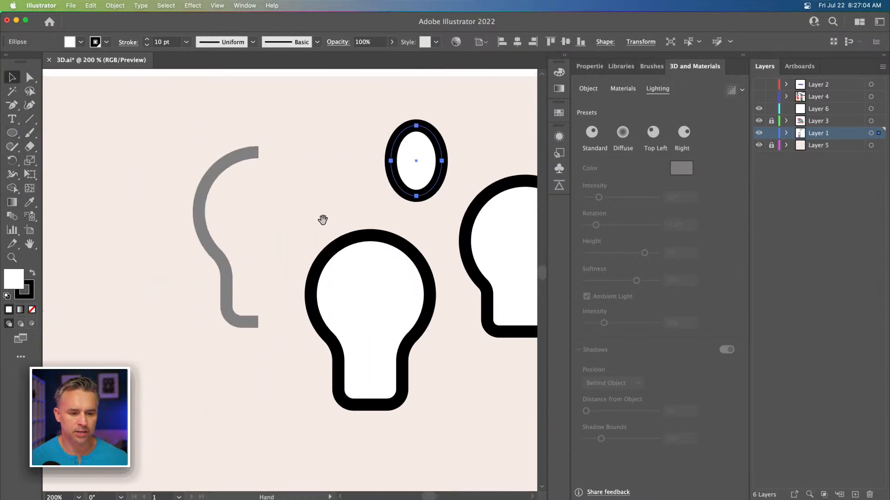
{"action": "left_click", "coordinate": [204, 235]}
{"action": "left_click", "coordinate": [205, 237]}
{"action": "left_click_drag", "start_coordinate": [174, 206], "coordinate": [251, 235]}
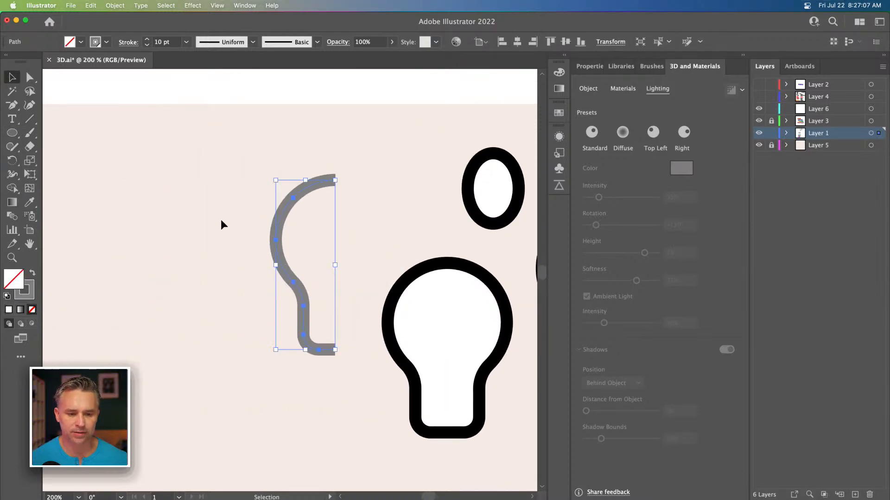
{"action": "left_click_drag", "start_coordinate": [172, 41], "coordinate": [130, 34]}
{"action": "type", "text": "1"}
{"action": "key", "text": "Return"}
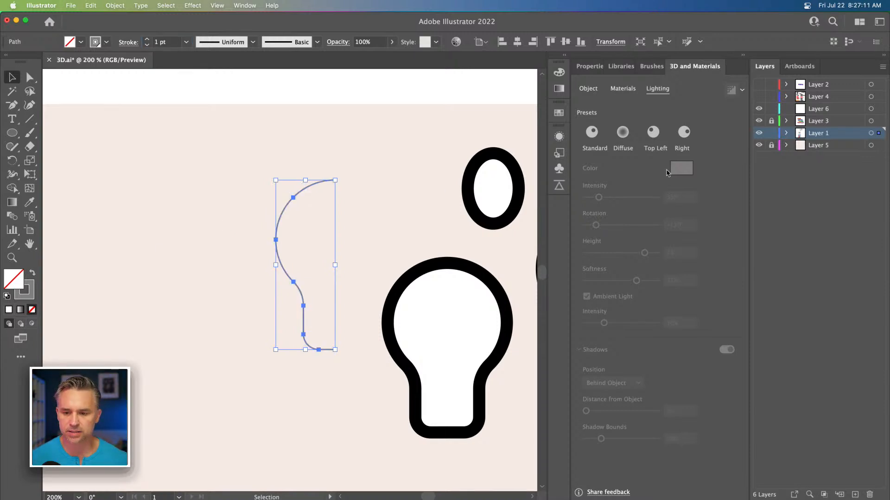
Step: Color the curve's stroke white, FFFFFF, and move the curve to the left
{"action": "left_click", "coordinate": [28, 298]}
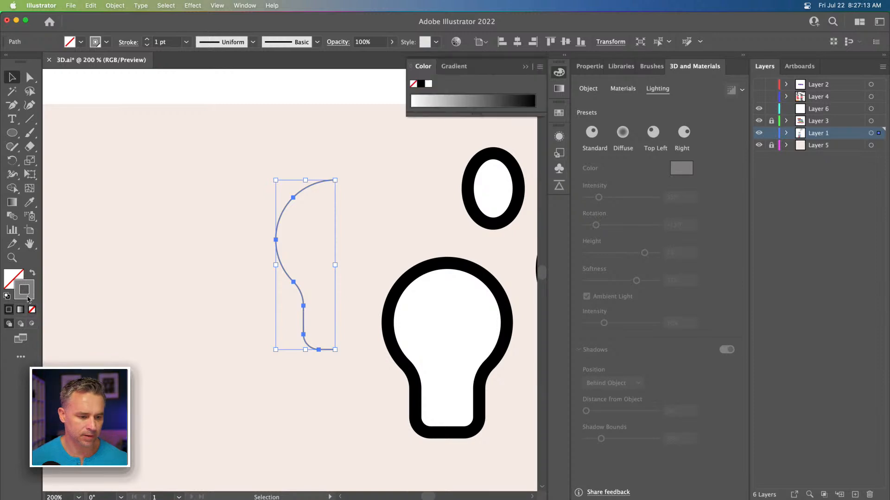
{"action": "left_click", "coordinate": [428, 84]}
{"action": "key", "text": "Return"}
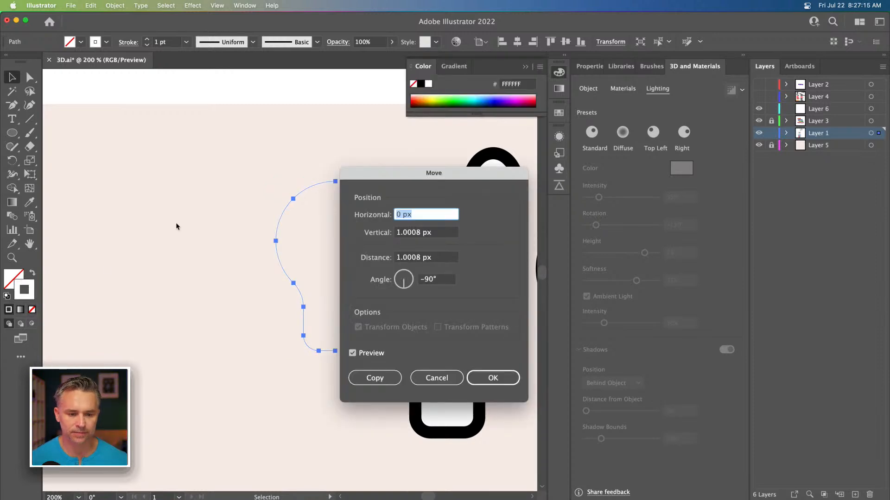
{"action": "left_click", "coordinate": [493, 379]}
{"action": "left_click", "coordinate": [221, 166]}
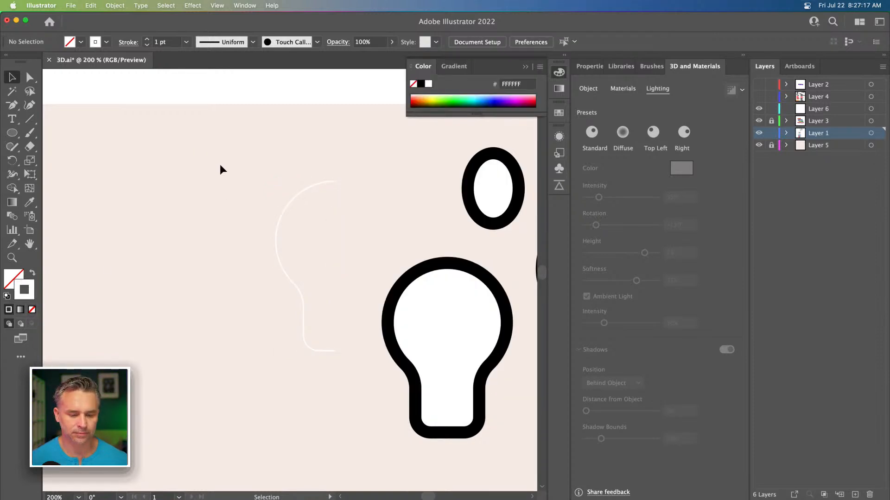
{"action": "left_click_drag", "start_coordinate": [285, 208], "coordinate": [198, 189]}
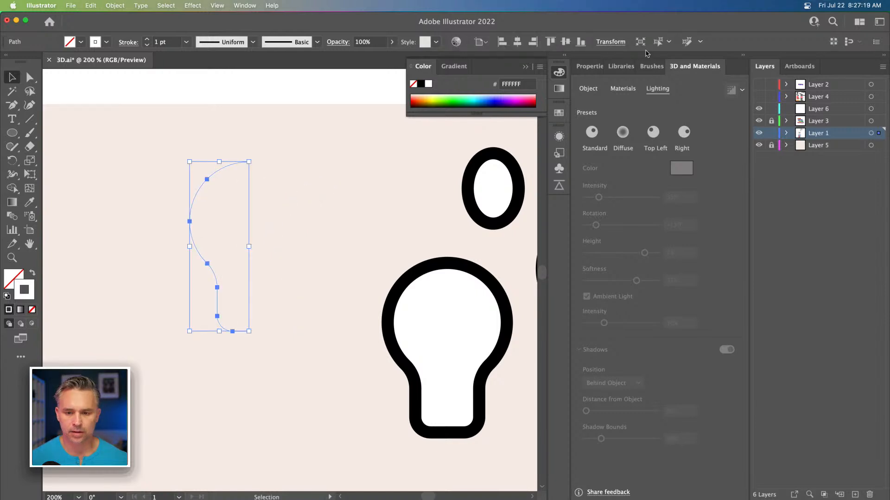
Step: Try a 3D Revolve of the curve with offset direction from Right Edge, then undo it
{"action": "left_click", "coordinate": [583, 91]}
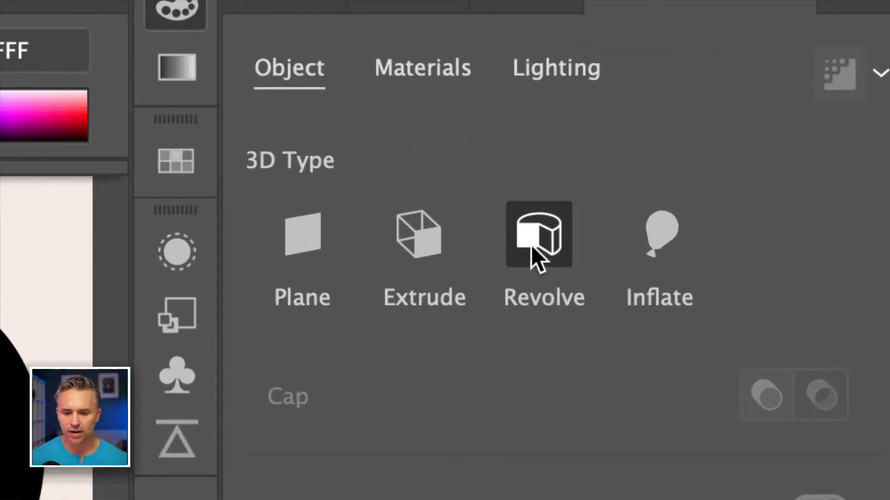
{"action": "left_click", "coordinate": [531, 245]}
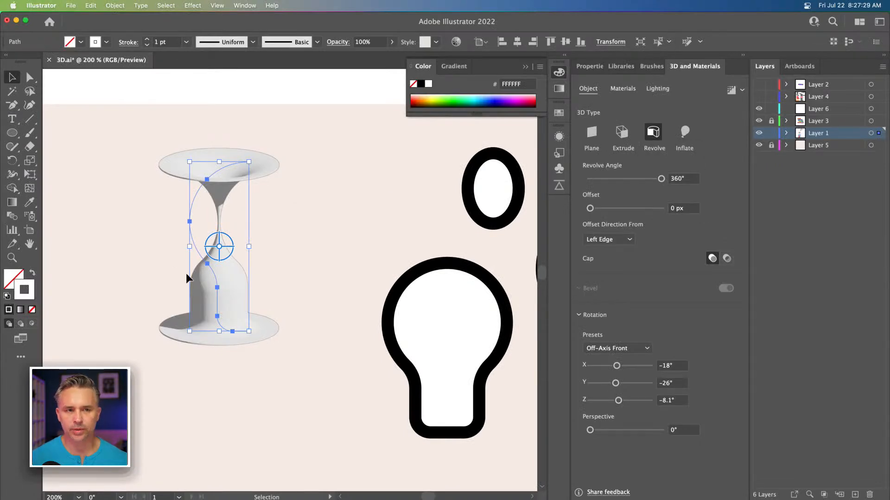
{"action": "left_click", "coordinate": [607, 239]}
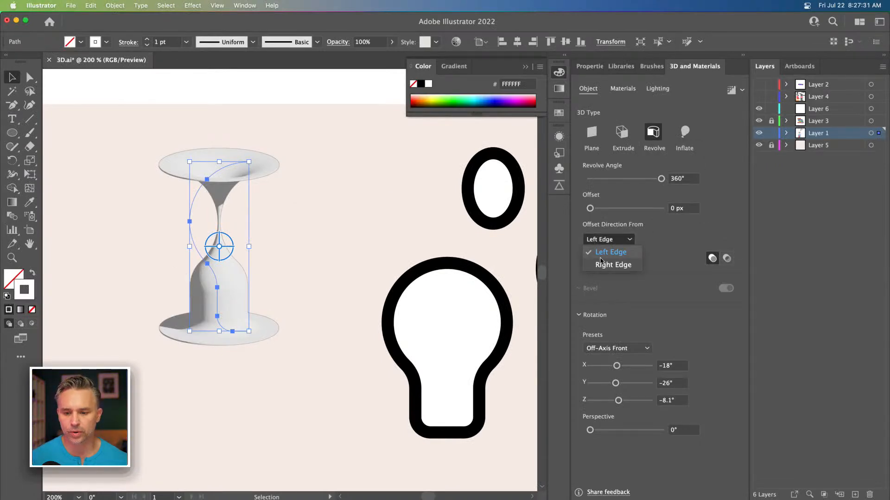
{"action": "left_click", "coordinate": [603, 265]}
{"action": "left_click_drag", "start_coordinate": [173, 205], "coordinate": [214, 162]}
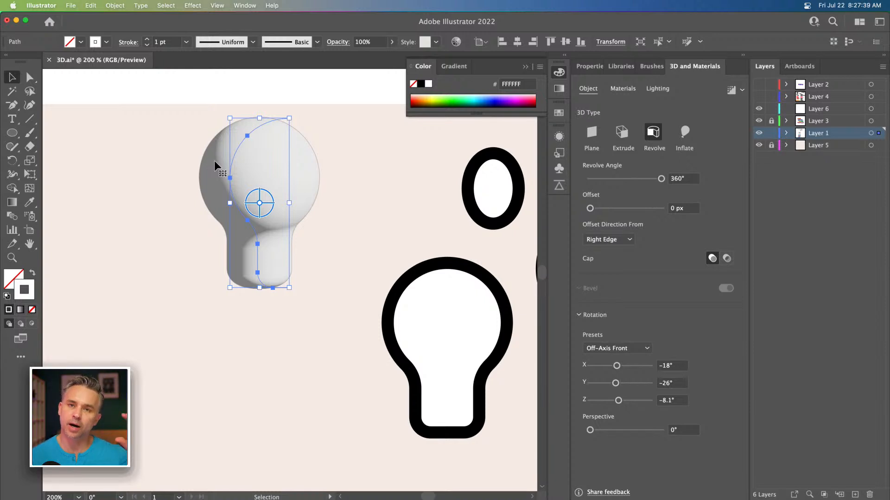
{"action": "key", "text": "super+z"}
{"action": "key", "text": "super+z"}
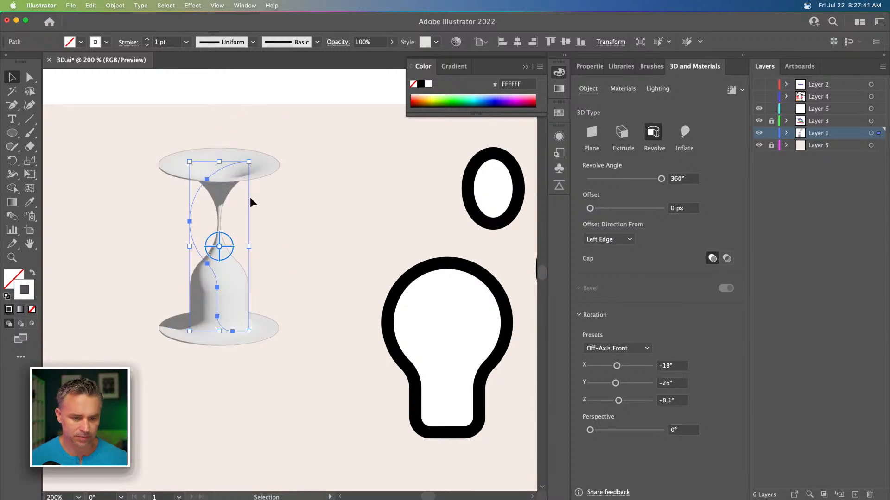
{"action": "key", "text": "super+z"}
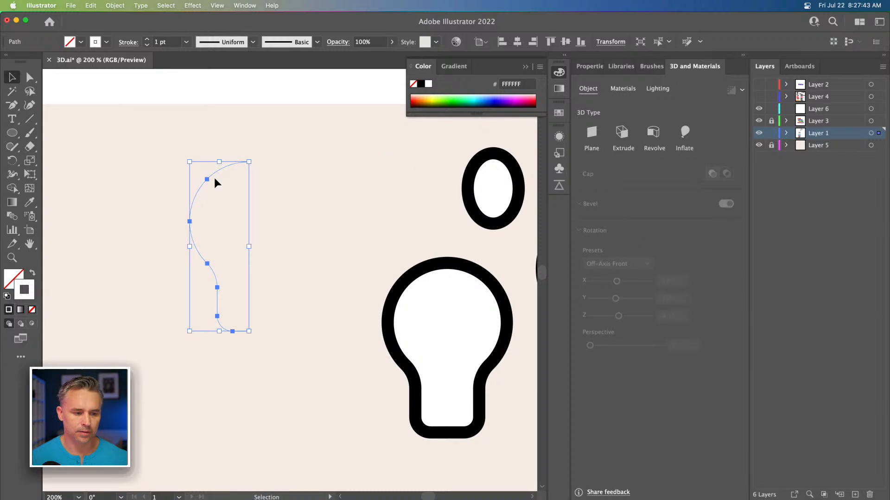
Step: Color the curve's stroke black, 000000
{"action": "left_click", "coordinate": [146, 164]}
{"action": "left_click", "coordinate": [191, 230]}
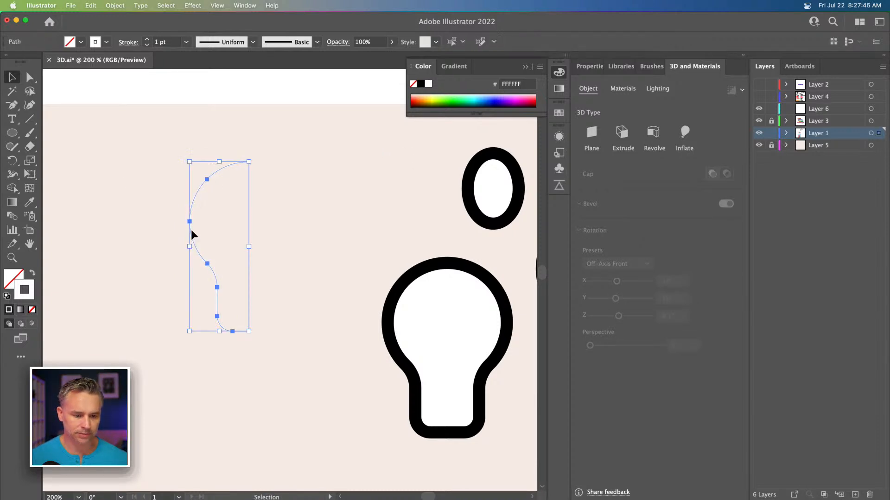
{"action": "left_click", "coordinate": [420, 84]}
{"action": "key", "text": "super+equal"}
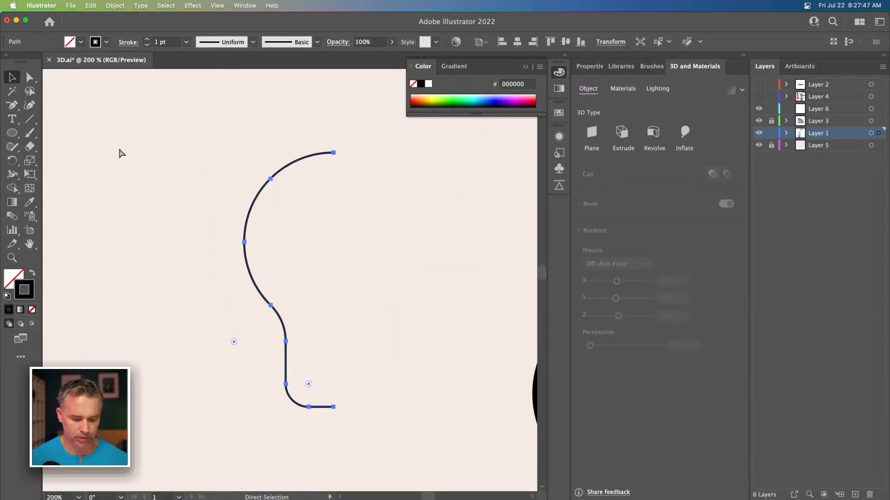
Step: Draw a tall rectangle under the curve's bottom end for the bulb's base
{"action": "left_click_drag", "start_coordinate": [159, 346], "coordinate": [153, 201]}
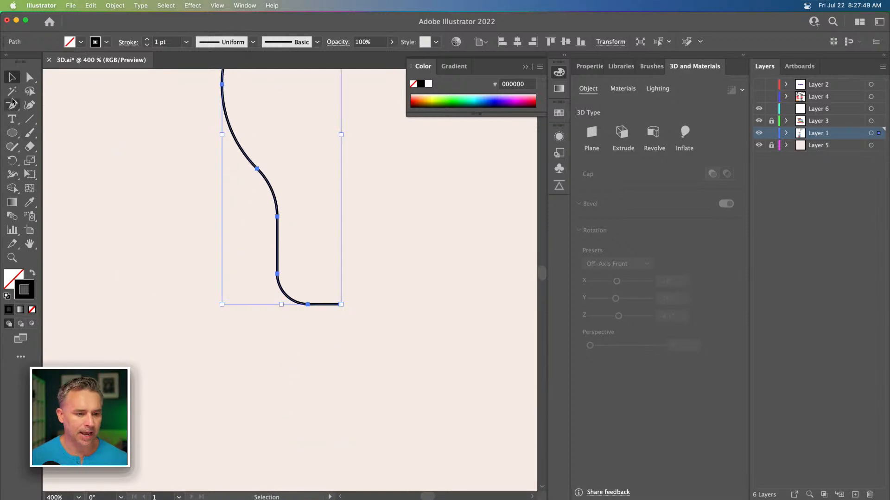
{"action": "left_click_drag", "start_coordinate": [7, 133], "coordinate": [59, 134]}
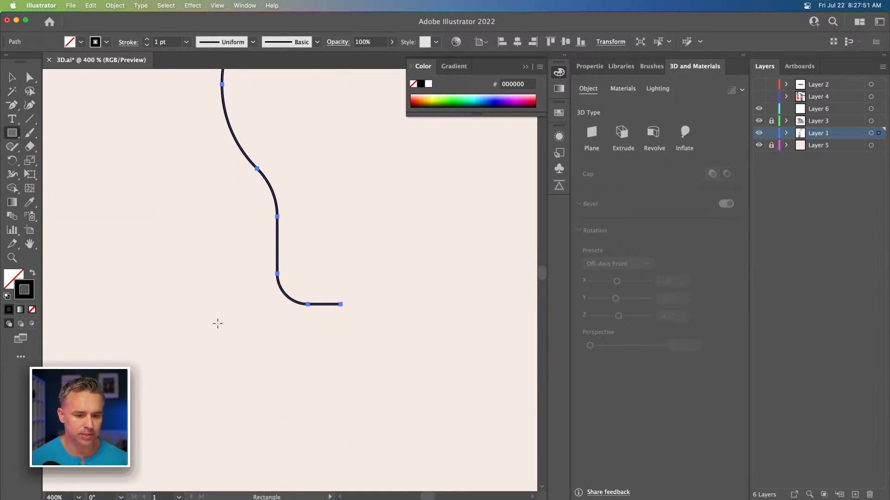
{"action": "left_click_drag", "start_coordinate": [276, 287], "coordinate": [341, 409]}
{"action": "left_click", "coordinate": [30, 77]}
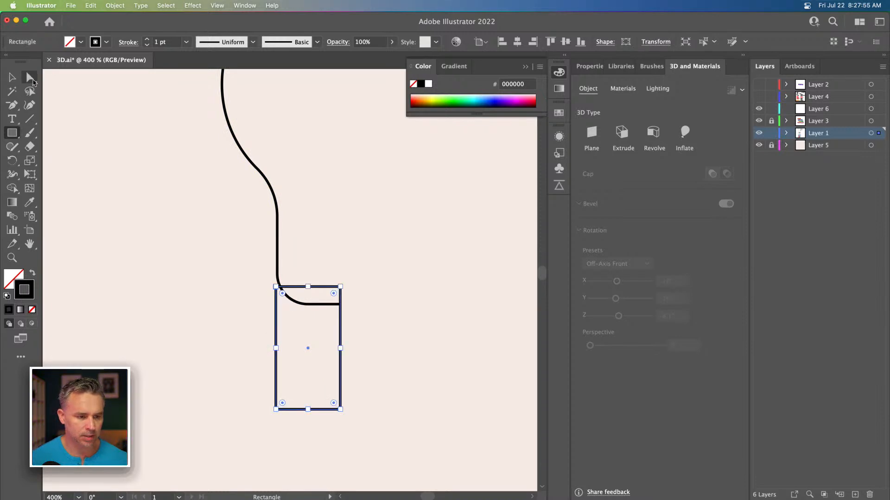
{"action": "left_click", "coordinate": [282, 296]}
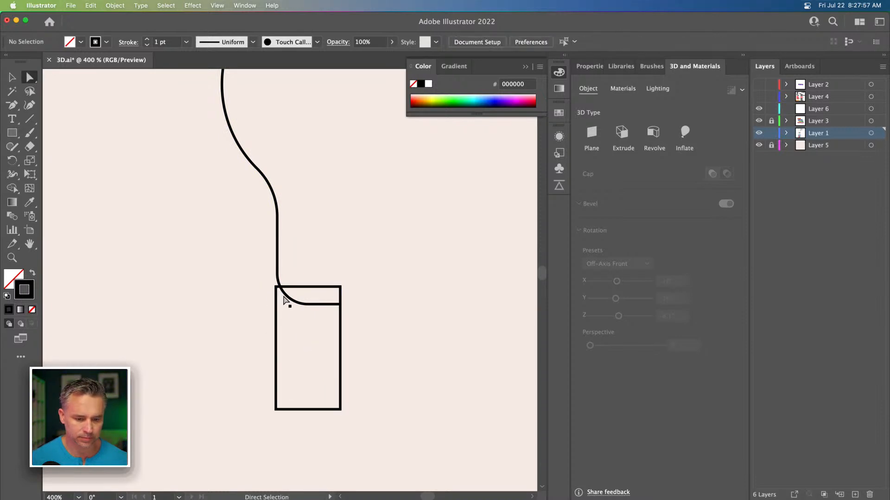
{"action": "left_click_drag", "start_coordinate": [276, 312], "coordinate": [234, 335]}
{"action": "key", "text": "super+z"}
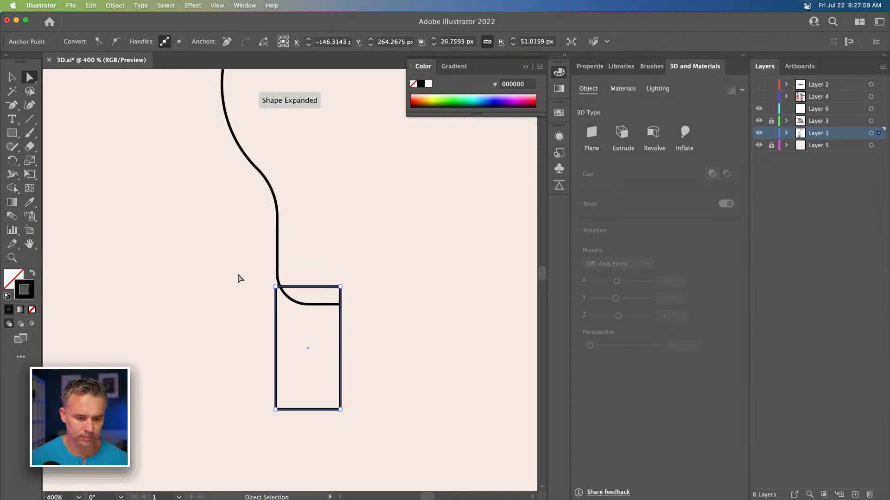
Step: Move the rectangle down so it sits below the curve with a small gap
{"action": "left_click", "coordinate": [164, 212]}
{"action": "left_click", "coordinate": [12, 77]}
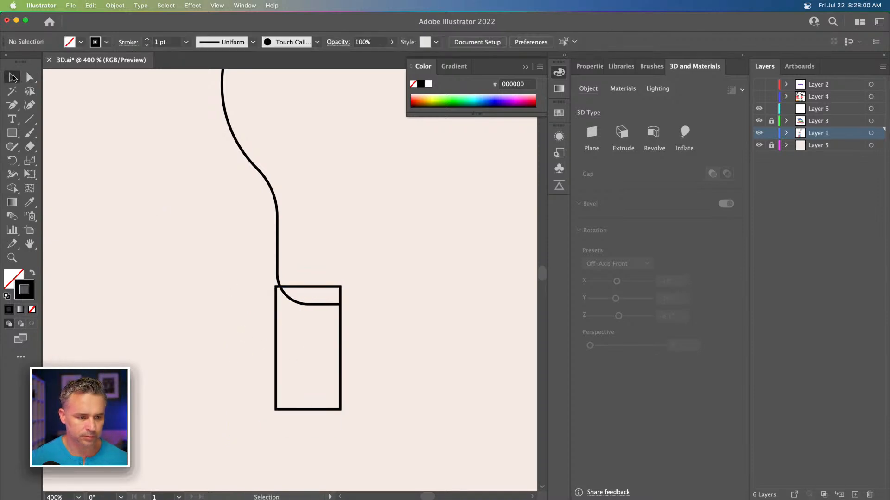
{"action": "left_click", "coordinate": [304, 305]}
{"action": "left_click", "coordinate": [304, 273]}
{"action": "left_click", "coordinate": [307, 287]}
{"action": "left_click_drag", "start_coordinate": [301, 290], "coordinate": [299, 323]}
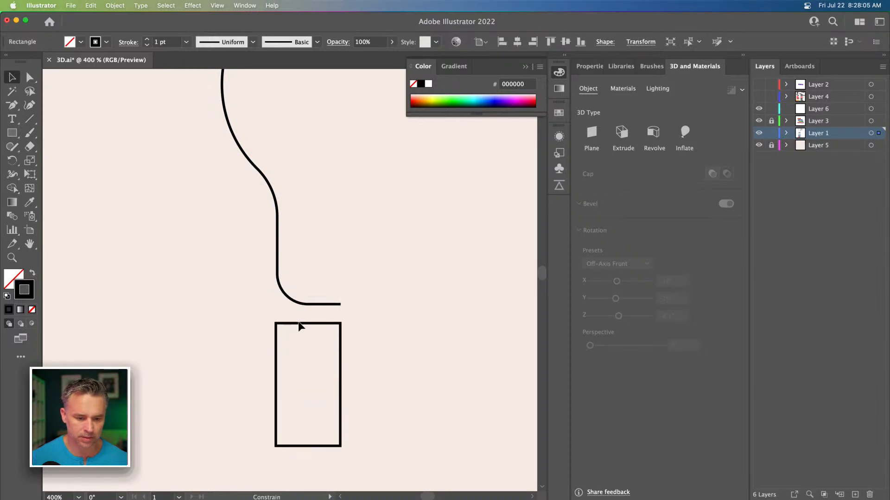
Step: Draw a small rectangle overlapping the tall rectangle's bottom-right corner
{"action": "left_click_drag", "start_coordinate": [222, 310], "coordinate": [221, 249]}
{"action": "left_click", "coordinate": [28, 78]}
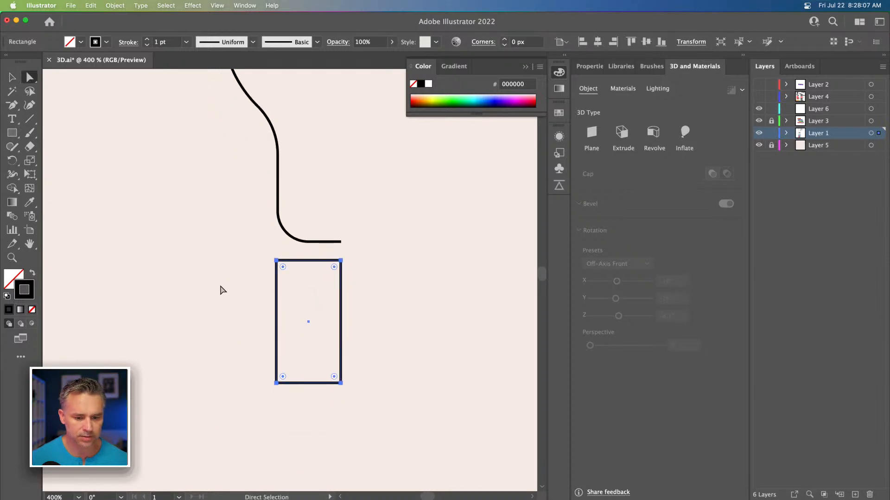
{"action": "left_click", "coordinate": [252, 266]}
{"action": "left_click", "coordinate": [13, 129]}
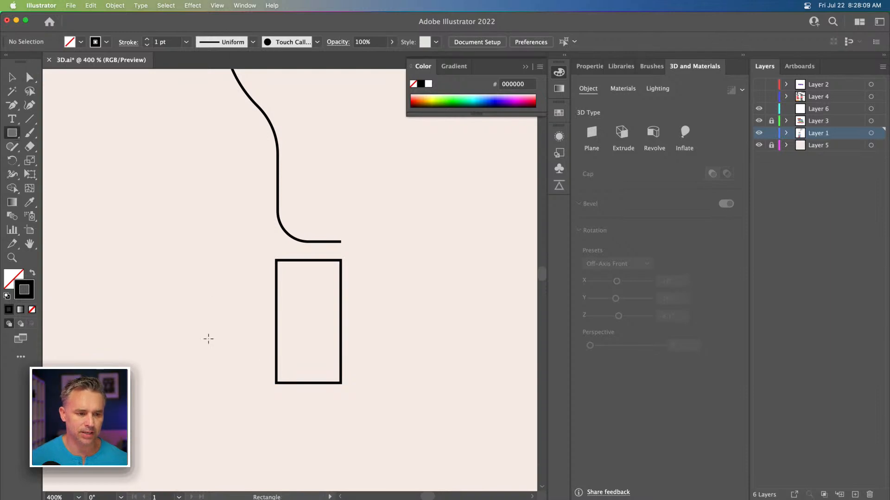
{"action": "left_click_drag", "start_coordinate": [306, 365], "coordinate": [341, 391]}
Step: Round the corners of both rectangles to about 2.6 px
{"action": "left_click", "coordinate": [12, 79]}
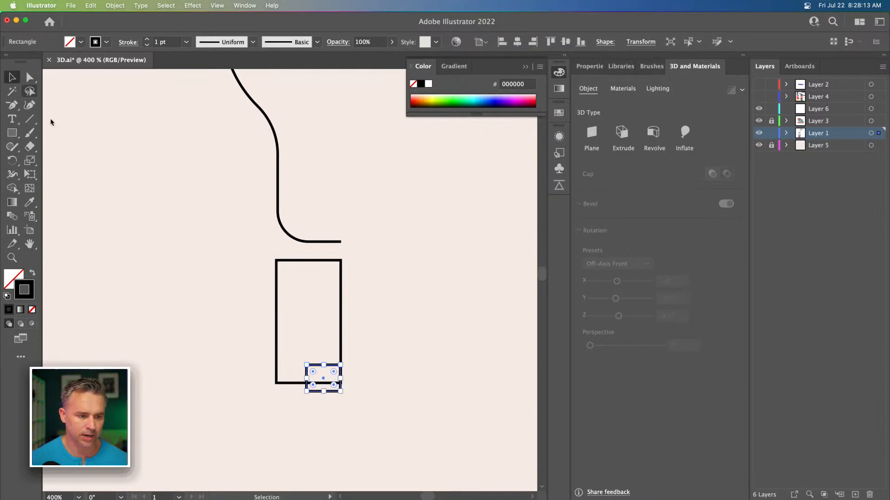
{"action": "key", "text": "super+a"}
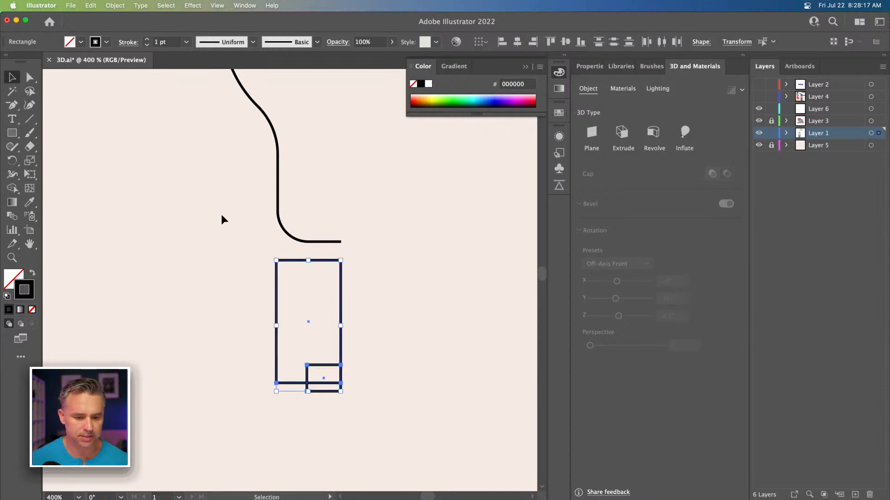
{"action": "left_click", "coordinate": [29, 78]}
{"action": "left_click_drag", "start_coordinate": [250, 256], "coordinate": [318, 404]}
{"action": "left_click_drag", "start_coordinate": [283, 269], "coordinate": [282, 269]}
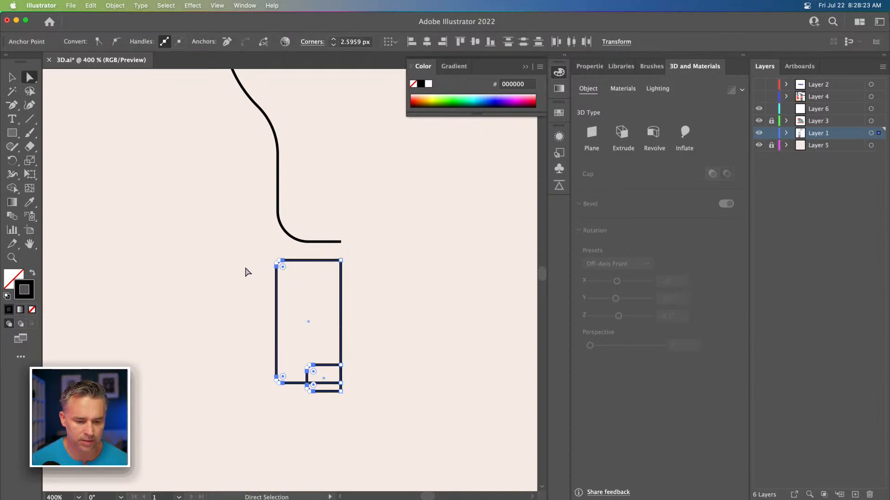
Step: Merge the two rectangles into one shape with the Shape Builder tool
{"action": "left_click", "coordinate": [12, 77]}
{"action": "left_click", "coordinate": [12, 188]}
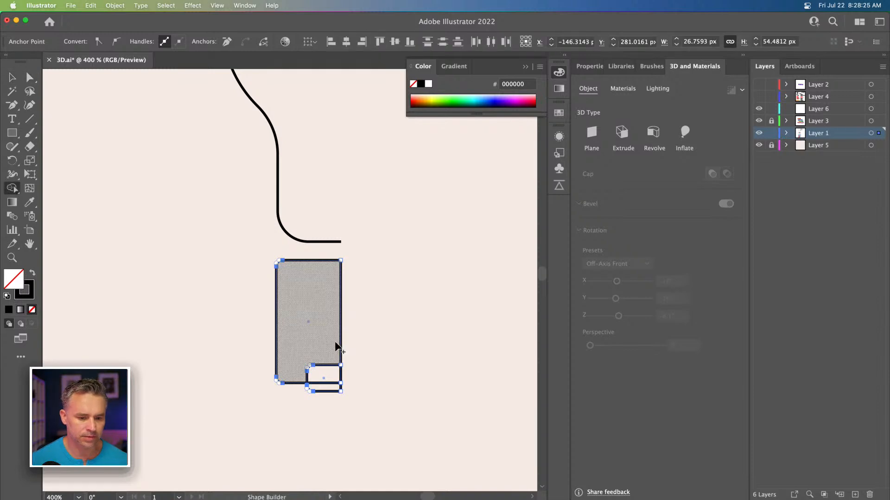
{"action": "left_click_drag", "start_coordinate": [305, 285], "coordinate": [326, 385]}
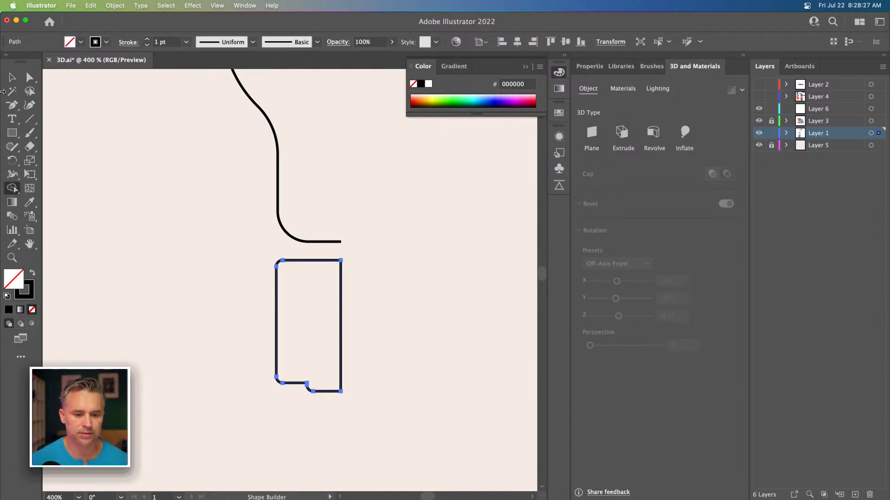
Step: Delete the merged shape's right edge, leaving an open base profile
{"action": "left_click", "coordinate": [30, 77]}
{"action": "left_click_drag", "start_coordinate": [387, 293], "coordinate": [326, 332]}
{"action": "key", "text": "Delete"}
{"action": "key", "text": "v"}
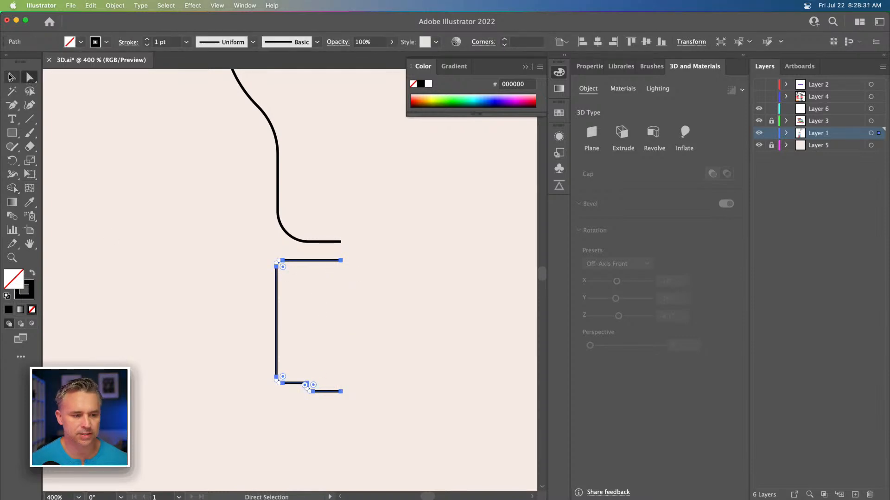
Step: Move the base profile up so its top meets the curve's bottom end
{"action": "left_click", "coordinate": [168, 216]}
{"action": "left_click_drag", "start_coordinate": [288, 267], "coordinate": [287, 236]}
{"action": "left_click_drag", "start_coordinate": [216, 180], "coordinate": [319, 258]}
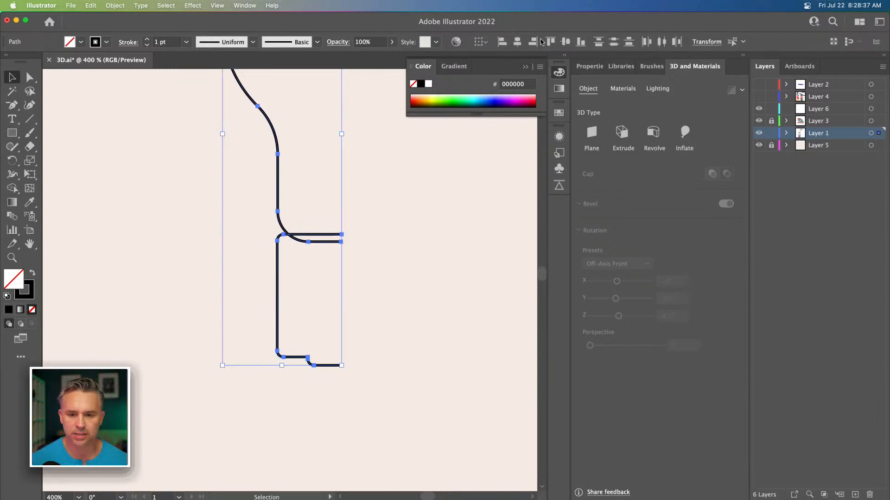
Step: Color the base profile's stroke yellow, D48600, and the curve's stroke white, FFFFFF
{"action": "left_click", "coordinate": [226, 221]}
{"action": "left_click", "coordinate": [279, 258]}
{"action": "left_click", "coordinate": [28, 285]}
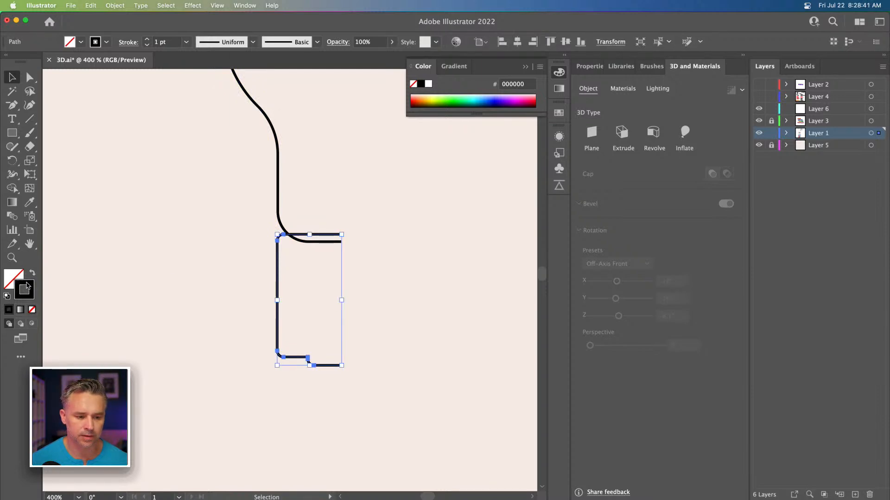
{"action": "left_click", "coordinate": [434, 97]}
{"action": "left_click_drag", "start_coordinate": [436, 95], "coordinate": [431, 97]}
{"action": "left_click", "coordinate": [265, 203]}
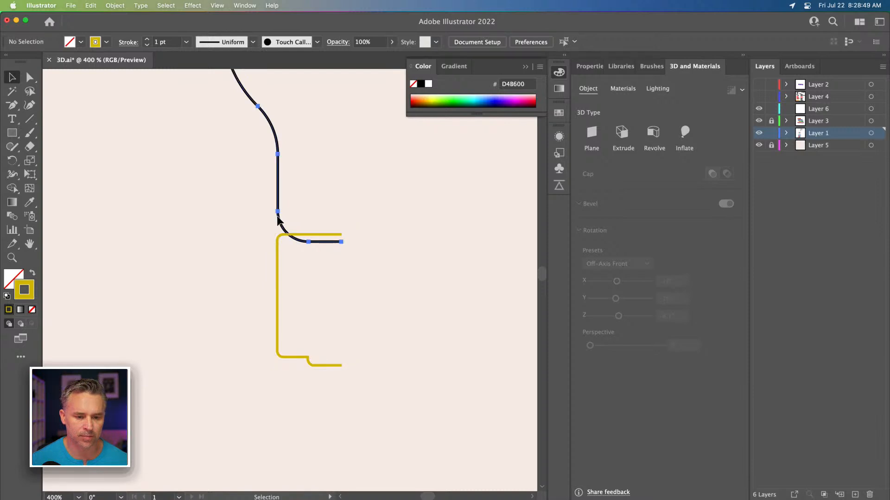
{"action": "left_click", "coordinate": [277, 219]}
{"action": "left_click", "coordinate": [428, 84]}
Step: Select both profiles and apply a 3D Revolve with offset direction from Right Edge
{"action": "left_click", "coordinate": [127, 155]}
{"action": "left_click_drag", "start_coordinate": [126, 156], "coordinate": [355, 303]}
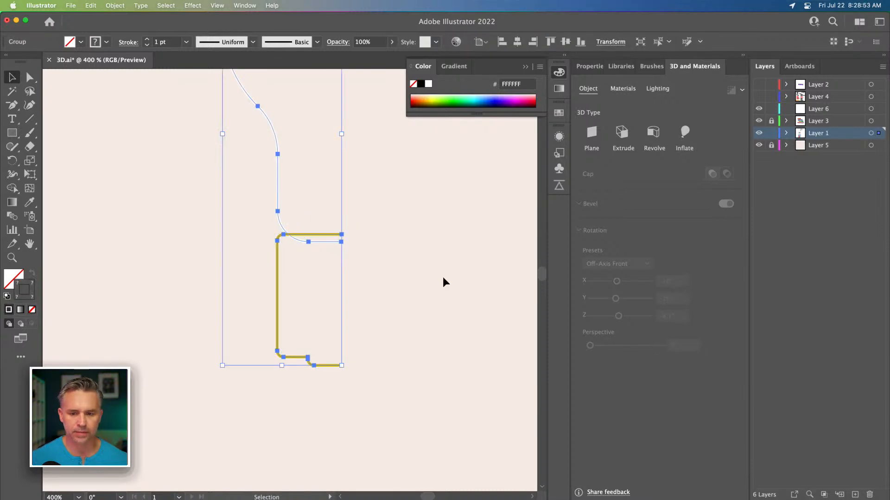
{"action": "left_click", "coordinate": [653, 132]}
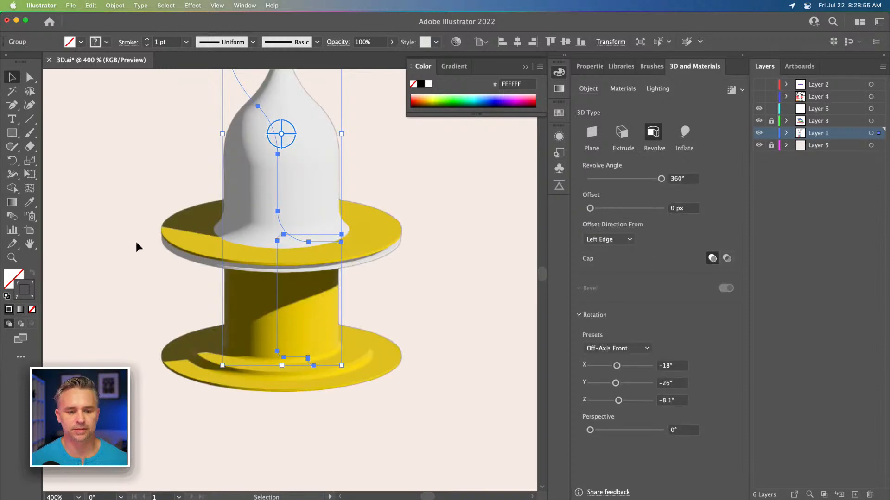
{"action": "left_click", "coordinate": [608, 239]}
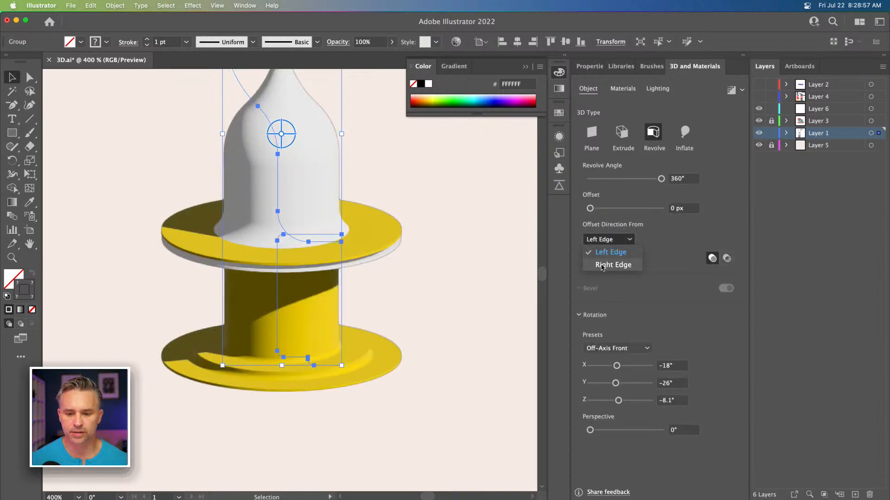
{"action": "left_click", "coordinate": [602, 265]}
{"action": "key", "text": "super+minus"}
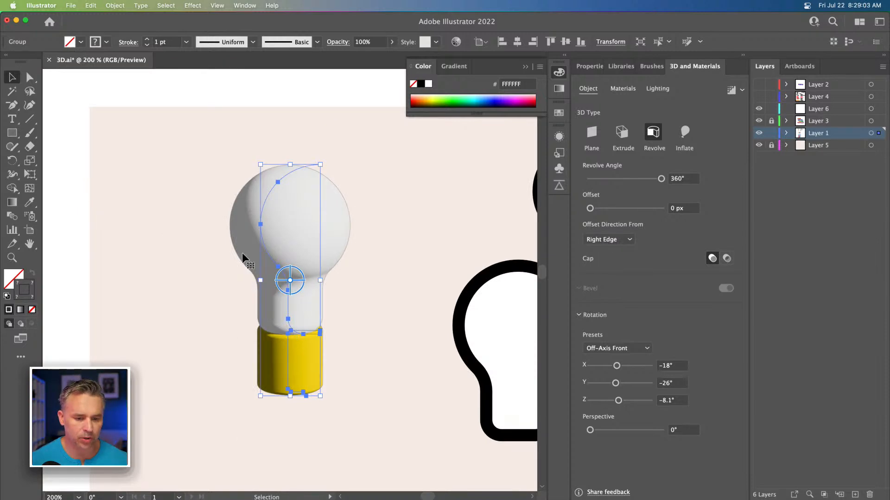
Step: Hide the group's 3D and Materials effect in the Appearance panel
{"action": "left_click", "coordinate": [564, 55]}
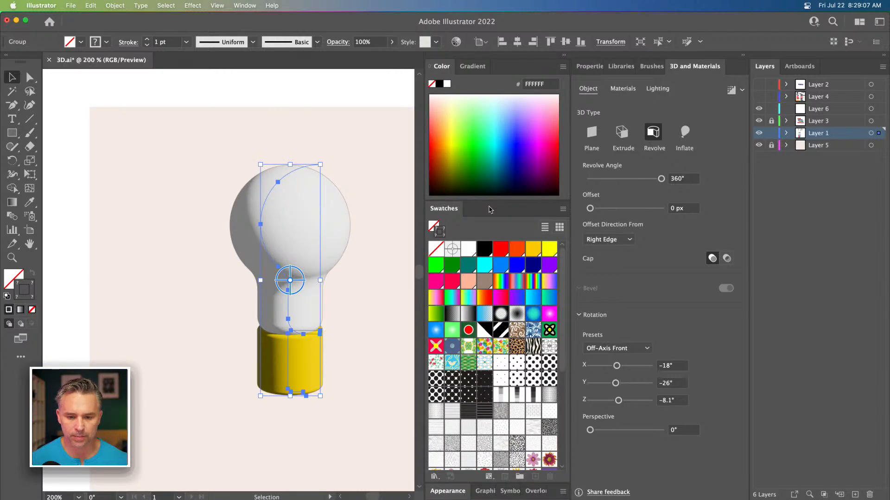
{"action": "left_click", "coordinate": [448, 491]}
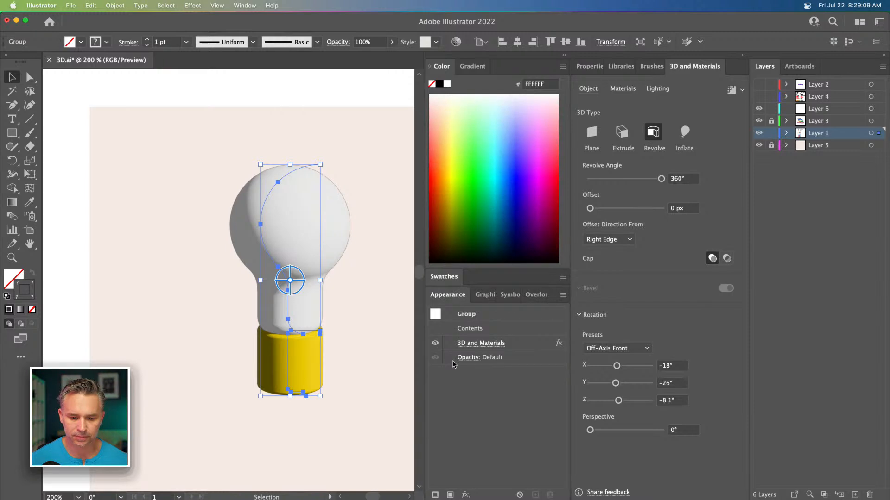
{"action": "left_click", "coordinate": [435, 344]}
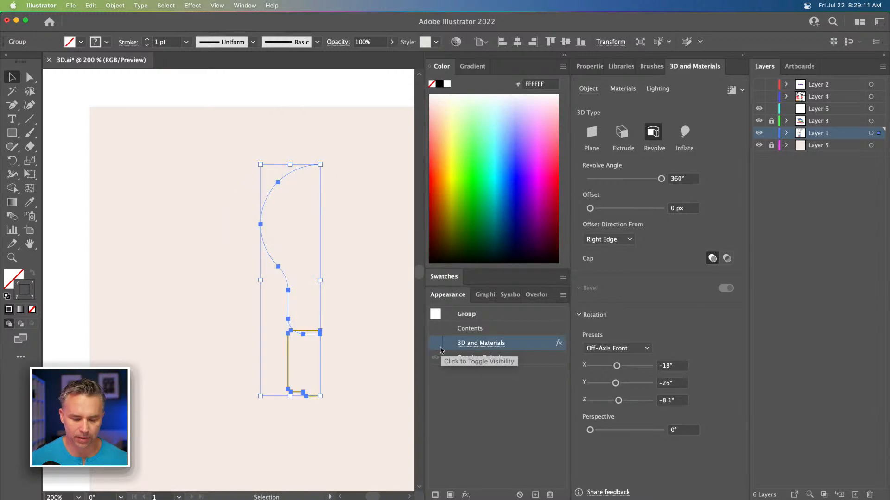
Step: Nudge the base profile upward and shorten it by moving its bottom anchors up
{"action": "key", "text": "super+equal"}
{"action": "left_click_drag", "start_coordinate": [369, 322], "coordinate": [303, 288]}
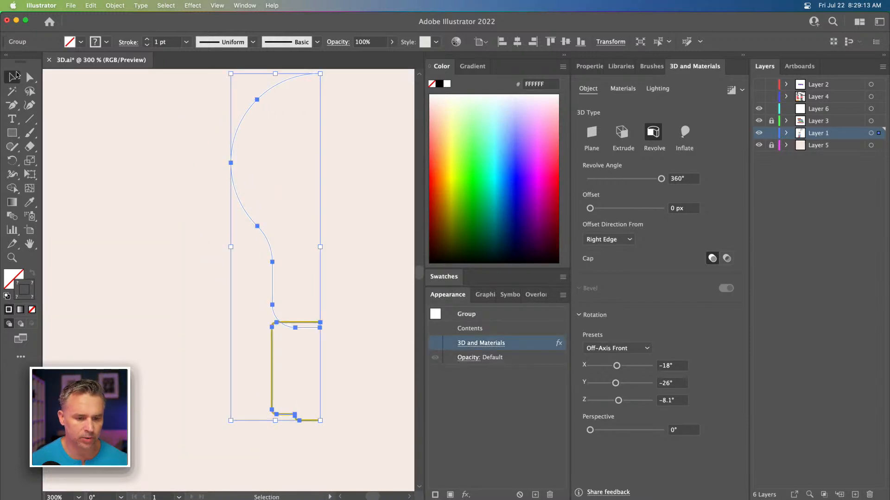
{"action": "key", "text": "a"}
{"action": "left_click_drag", "start_coordinate": [209, 283], "coordinate": [355, 464]}
{"action": "key", "text": "shift+Up"}
{"action": "key", "text": "shift+Up"}
{"action": "key", "text": "shift+Down"}
{"action": "key", "text": "Up"}
{"action": "left_click_drag", "start_coordinate": [242, 364], "coordinate": [337, 440]}
{"action": "key", "text": "shift+Up"}
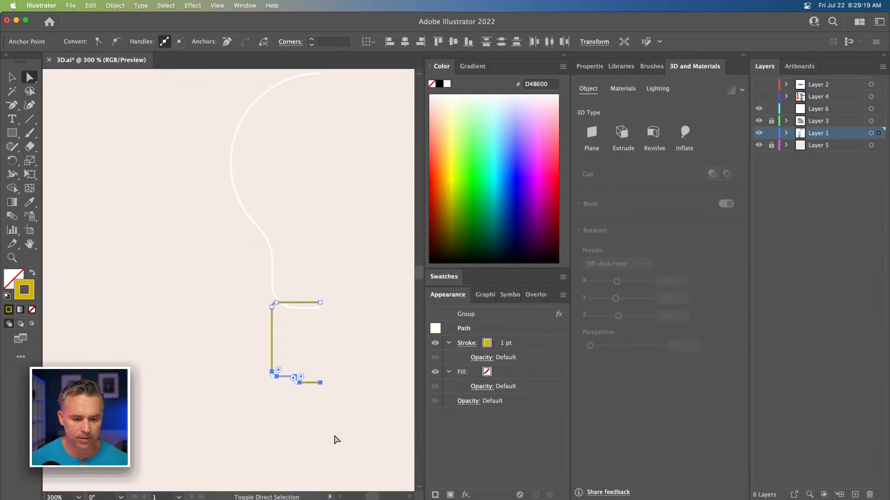
Step: Select the bulb and base group and turn its 3D and Materials effect back on
{"action": "key", "text": "v"}
{"action": "left_click", "coordinate": [219, 175]}
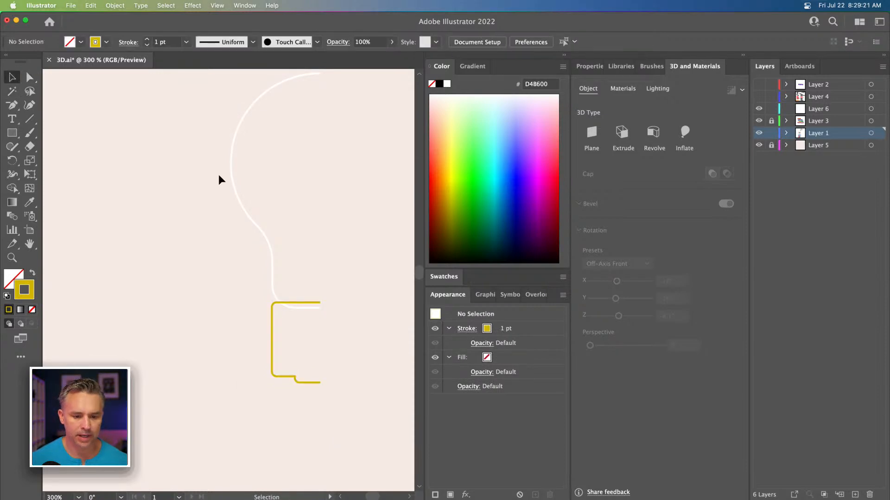
{"action": "left_click_drag", "start_coordinate": [184, 178], "coordinate": [354, 386]}
{"action": "left_click_drag", "start_coordinate": [86, 190], "coordinate": [337, 367]}
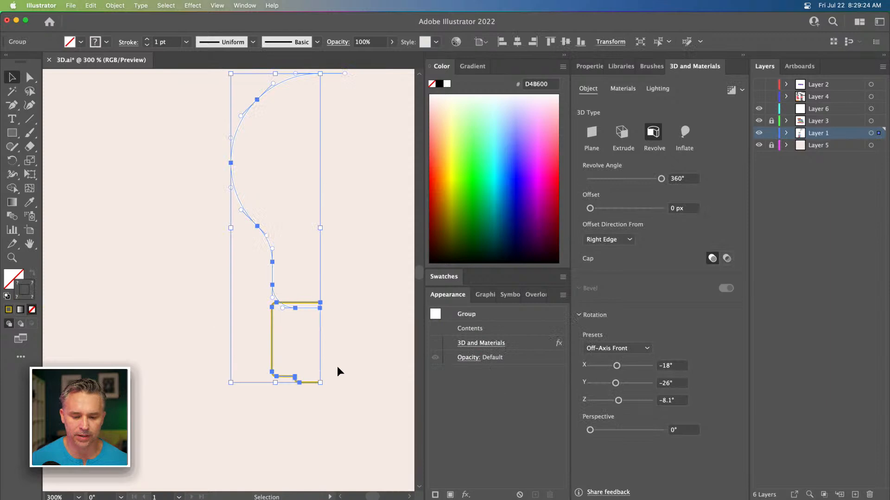
{"action": "left_click", "coordinate": [435, 345]}
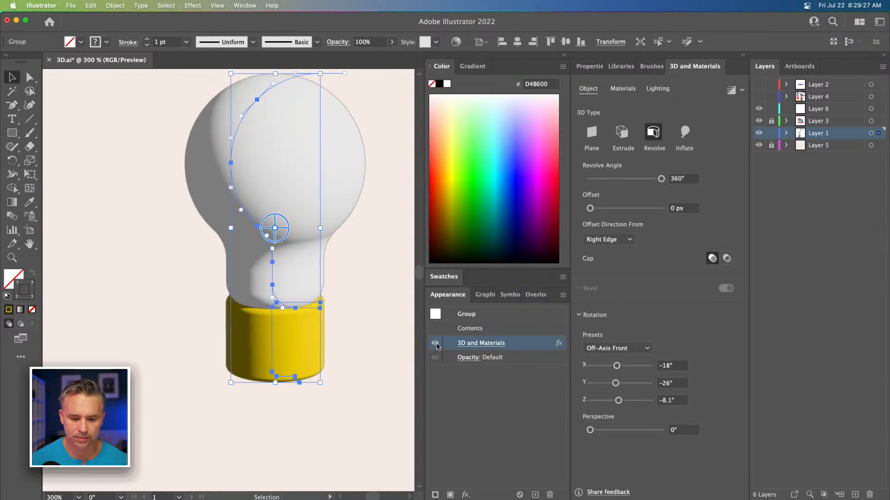
{"action": "left_click", "coordinate": [137, 230]}
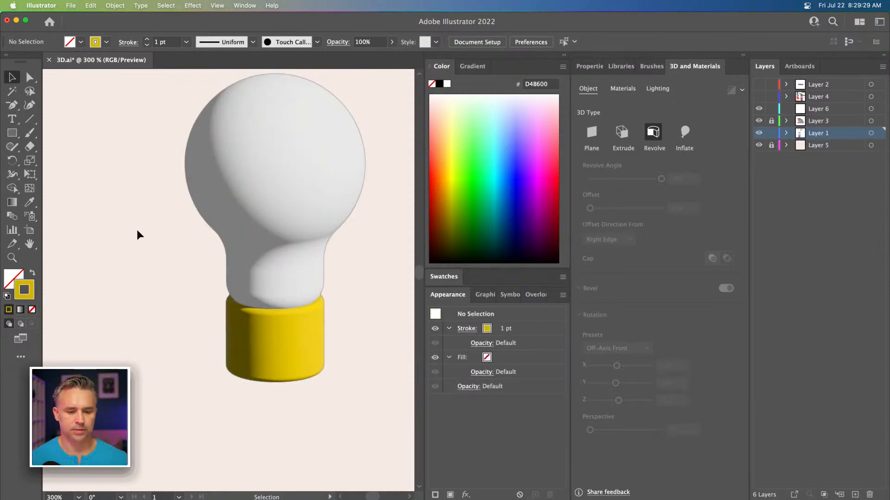
{"action": "left_click", "coordinate": [261, 186]}
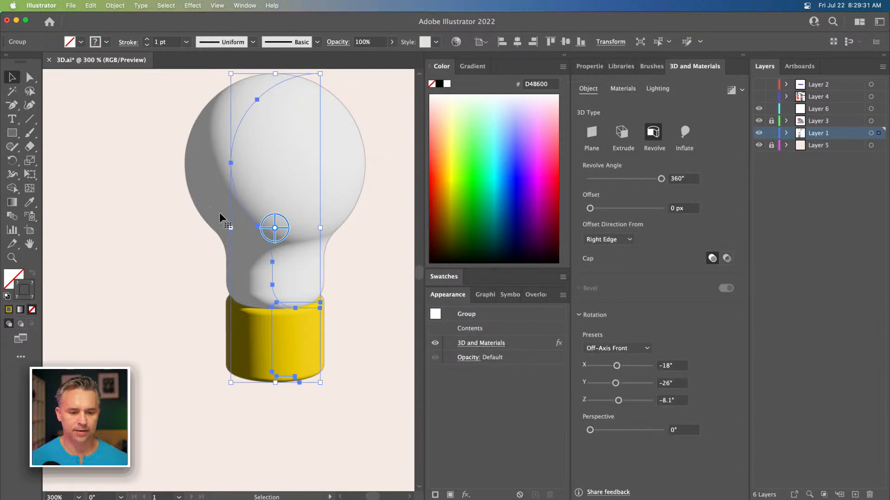
{"action": "left_click", "coordinate": [29, 77]}
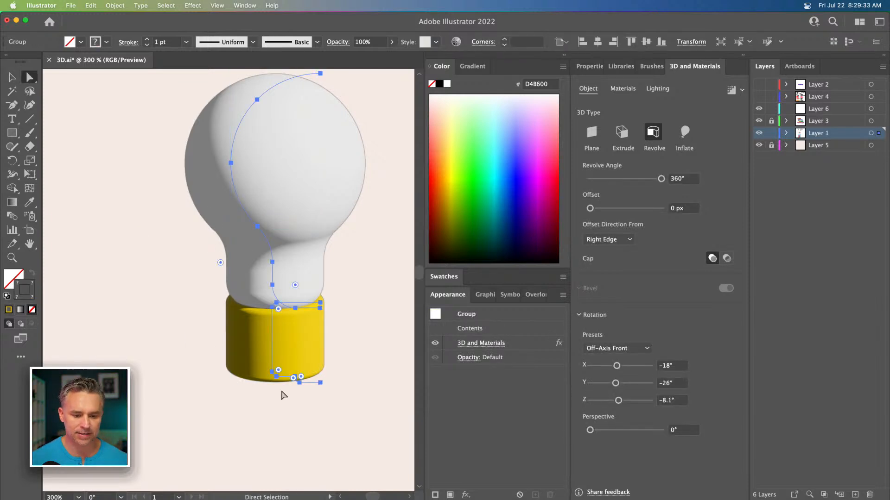
{"action": "left_click_drag", "start_coordinate": [327, 394], "coordinate": [289, 388]}
{"action": "key", "text": "super+z"}
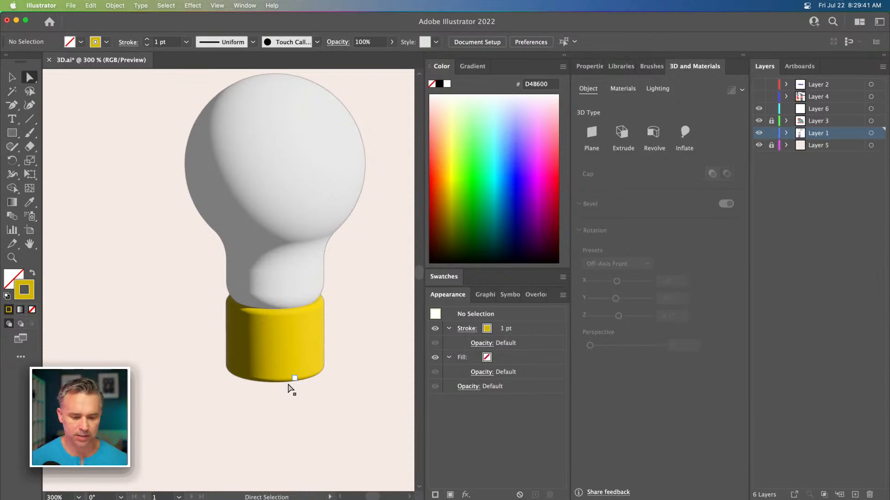
Step: Pull the base profile's bottom segment down to form a small contact tip under the base
{"action": "left_click", "coordinate": [294, 378]}
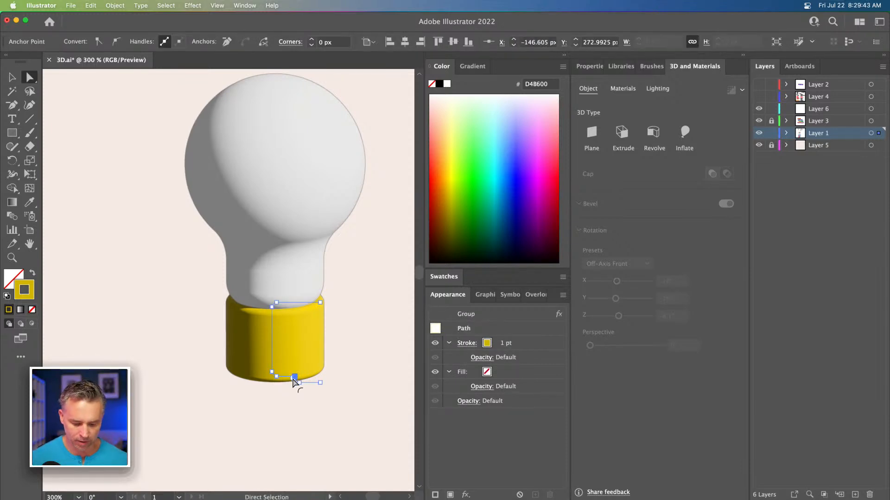
{"action": "key", "text": "super+h"}
{"action": "key", "text": "super+h"}
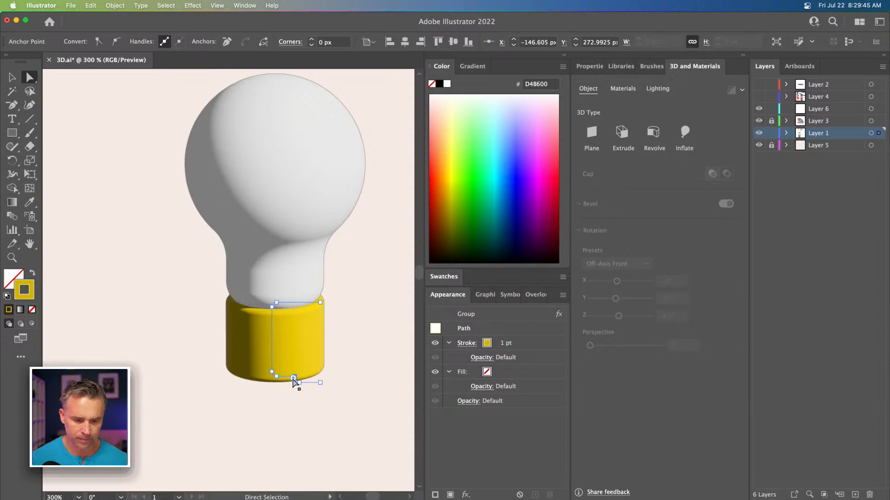
{"action": "left_click_drag", "start_coordinate": [299, 388], "coordinate": [321, 392]}
{"action": "left_click", "coordinate": [320, 384], "text": "shift"}
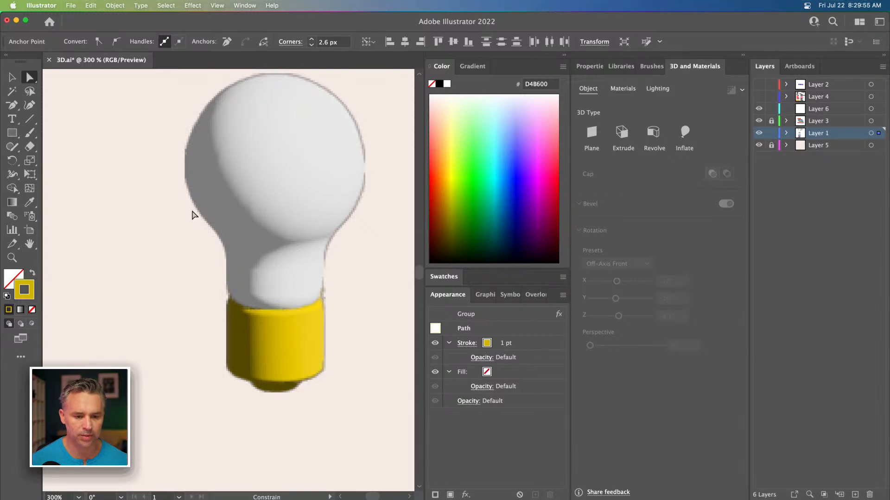
Step: Zoom in on the base and add four anchor points along the base profile's vertical edge
{"action": "left_click", "coordinate": [245, 341]}
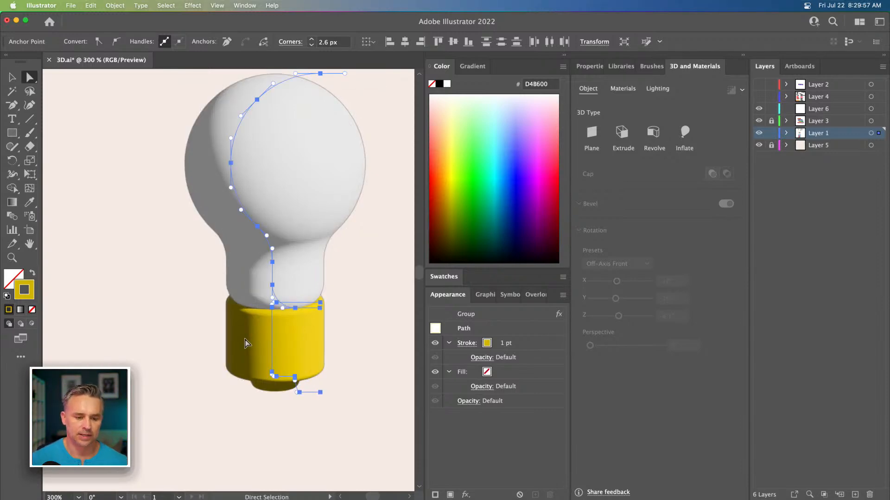
{"action": "key", "text": "super+="}
{"action": "key", "text": "super+="}
{"action": "key", "text": "super+="}
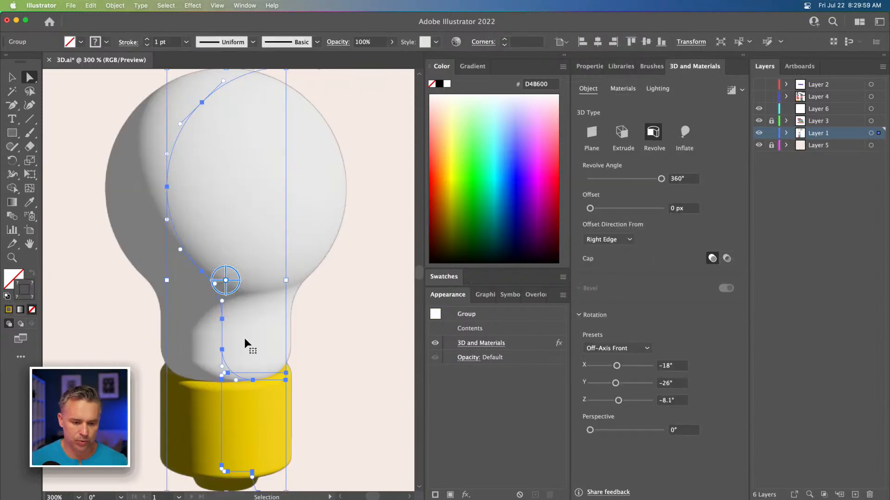
{"action": "left_click_drag", "start_coordinate": [218, 375], "coordinate": [247, 128]}
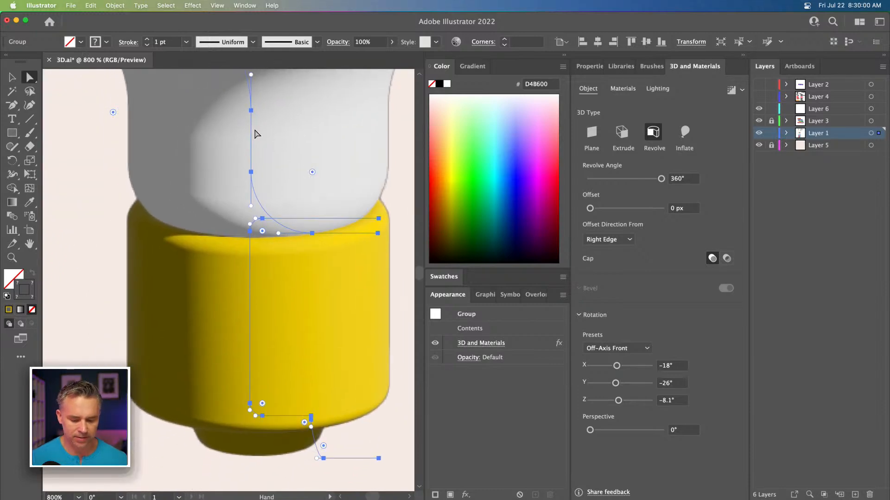
{"action": "key", "text": "shift+="}
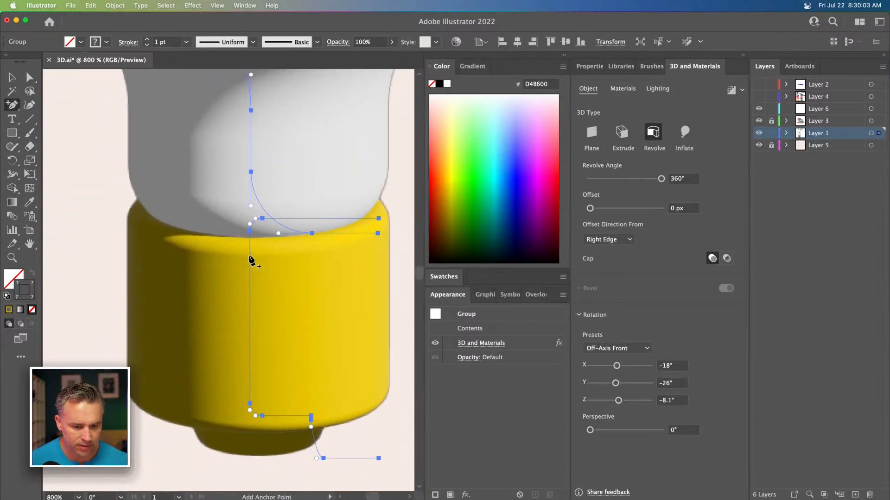
{"action": "left_click", "coordinate": [249, 255]}
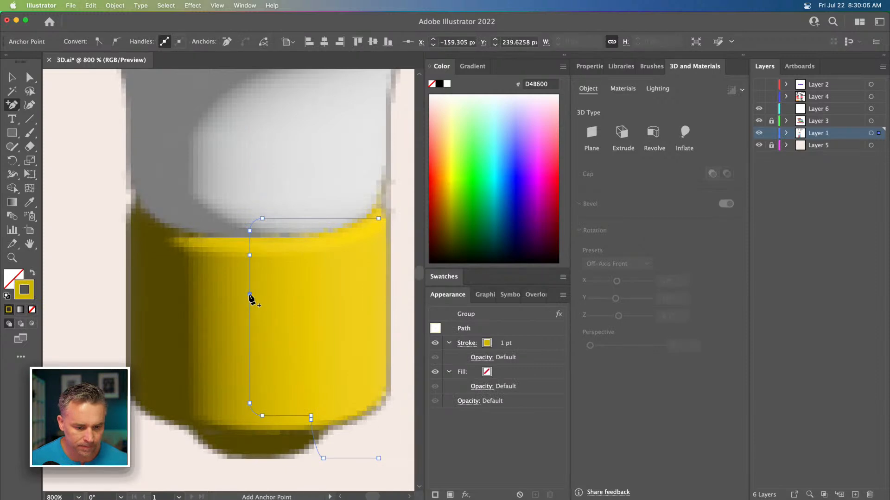
{"action": "left_click", "coordinate": [249, 330]}
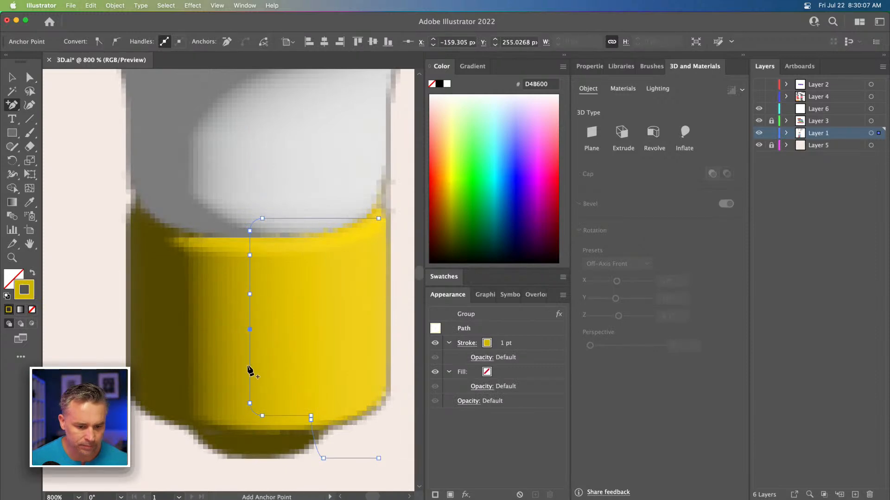
{"action": "left_click", "coordinate": [250, 370]}
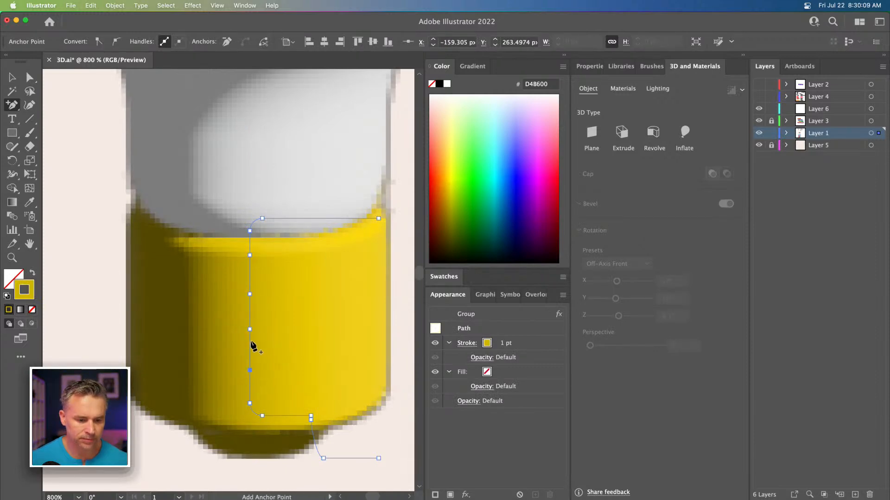
{"action": "left_click", "coordinate": [250, 351]}
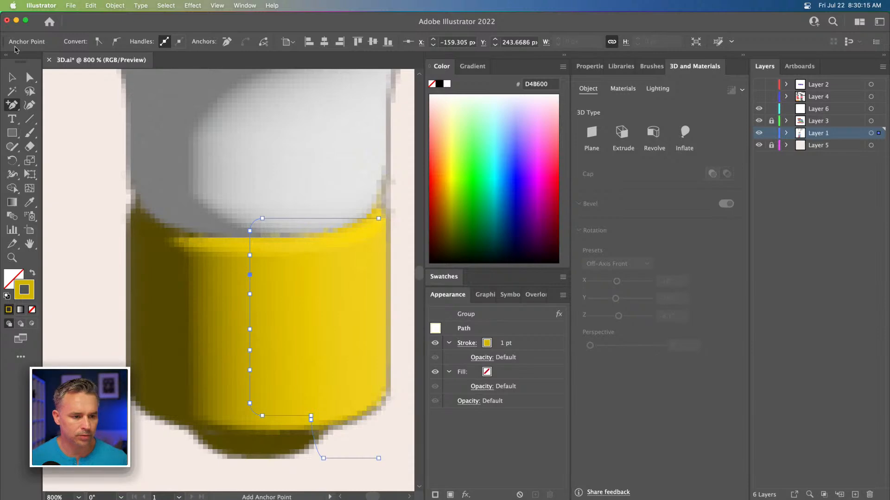
Step: Move one new anchor on the base edge inward and convert it to a smooth point, forming a thread groove
{"action": "left_click", "coordinate": [29, 77]}
{"action": "left_click_drag", "start_coordinate": [249, 275], "coordinate": [241, 273]}
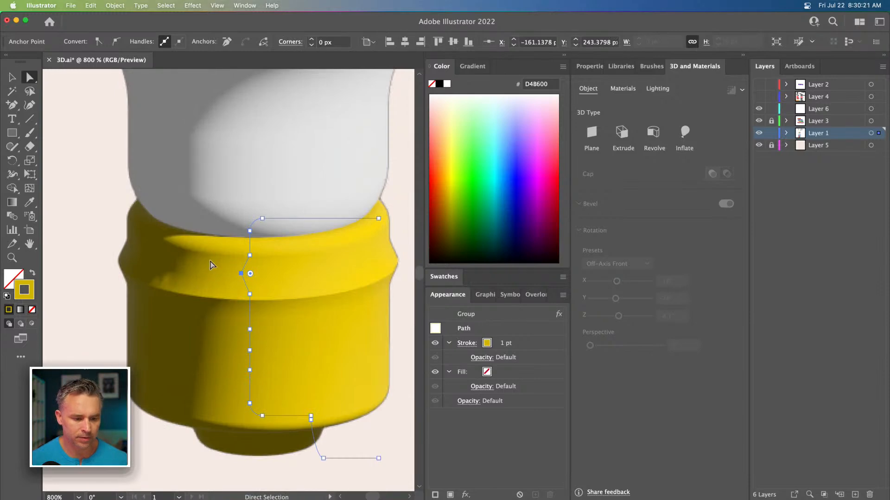
{"action": "key", "text": "shift+c"}
{"action": "mouse_move", "coordinate": [240, 273]}
{"action": "left_mouse_down"}
{"action": "mouse_move", "coordinate": [240, 280]}
{"action": "mouse_move", "coordinate": [241, 264]}
{"action": "left_mouse_up"}
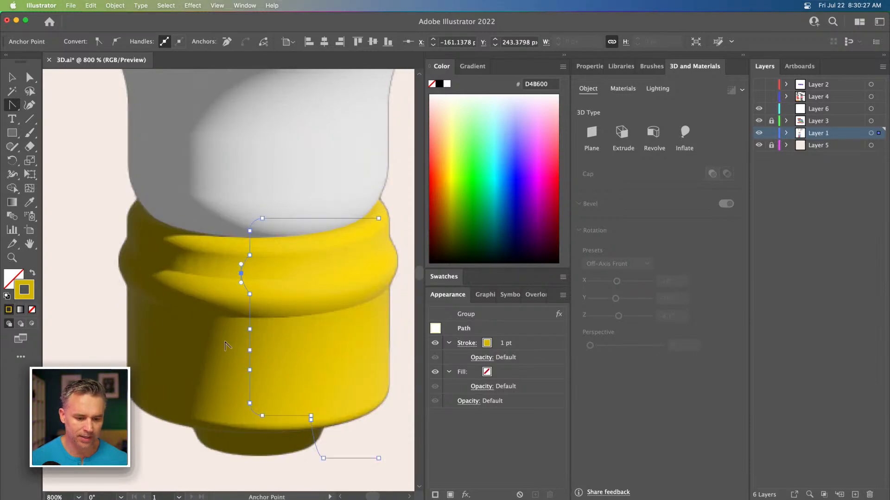
Step: Move a lower anchor inward, add another anchor near the bottom of the edge, and shift an anchor slightly down
{"action": "key", "text": "a"}
{"action": "left_click", "coordinate": [250, 329]}
{"action": "left_click_drag", "start_coordinate": [249, 329], "coordinate": [242, 326]}
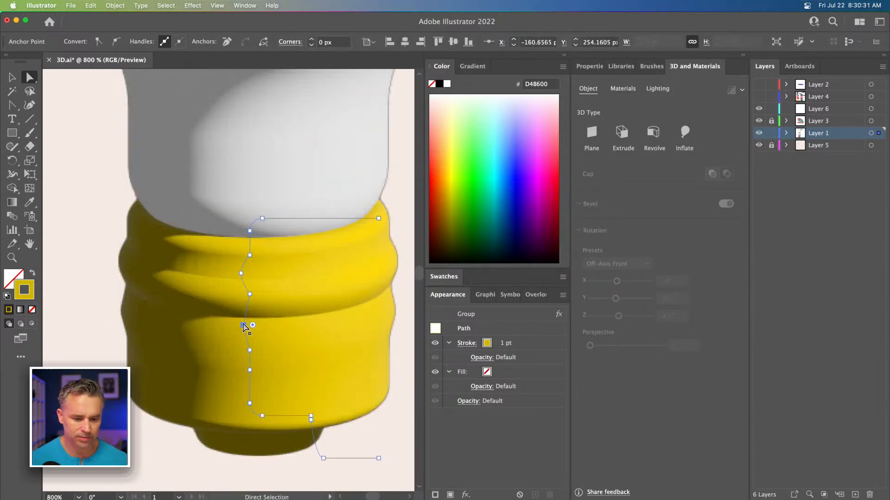
{"action": "key", "text": "plus"}
{"action": "left_click", "coordinate": [250, 385]}
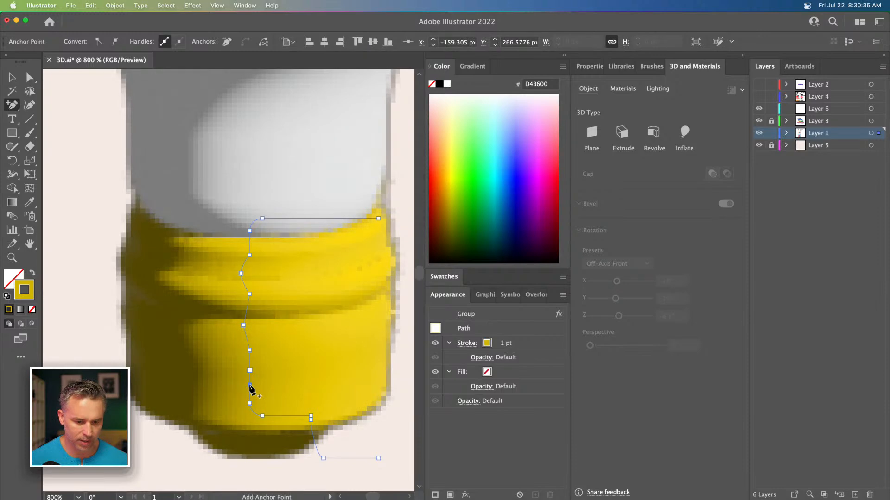
{"action": "key", "text": "a"}
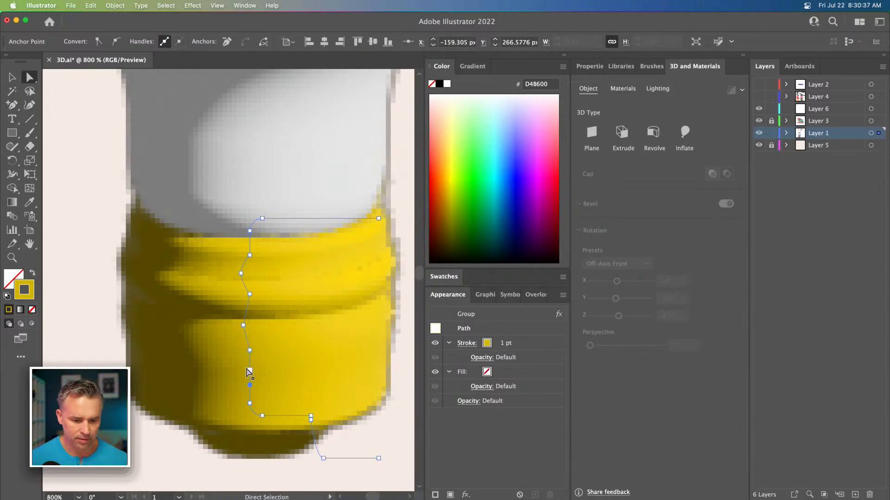
{"action": "mouse_move", "coordinate": [250, 370]}
{"action": "left_mouse_down"}
{"action": "mouse_move", "coordinate": [240, 368]}
{"action": "mouse_move", "coordinate": [248, 342]}
{"action": "mouse_move", "coordinate": [238, 358]}
{"action": "mouse_move", "coordinate": [248, 376]}
{"action": "left_mouse_up"}
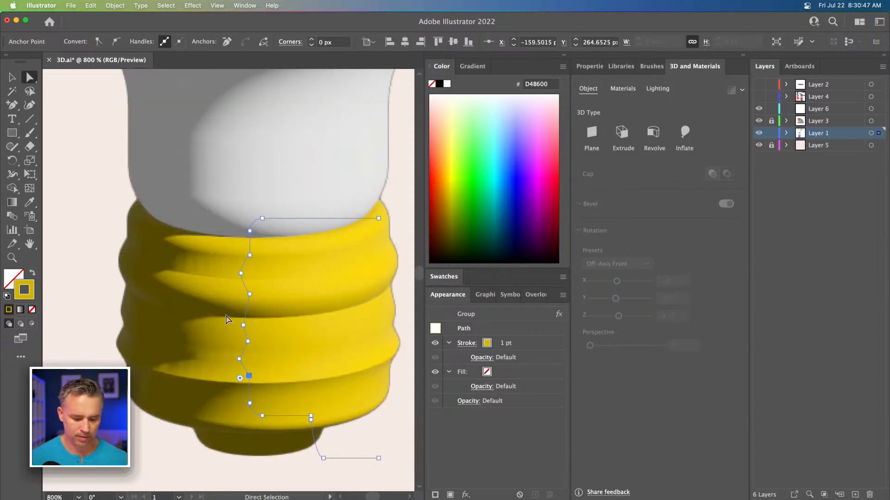
Step: Convert the remaining inward anchors to smooth points and nudge them to even out the screw threads
{"action": "key", "text": "shift+c"}
{"action": "left_click_drag", "start_coordinate": [243, 326], "coordinate": [242, 310]}
{"action": "key", "text": "Left"}
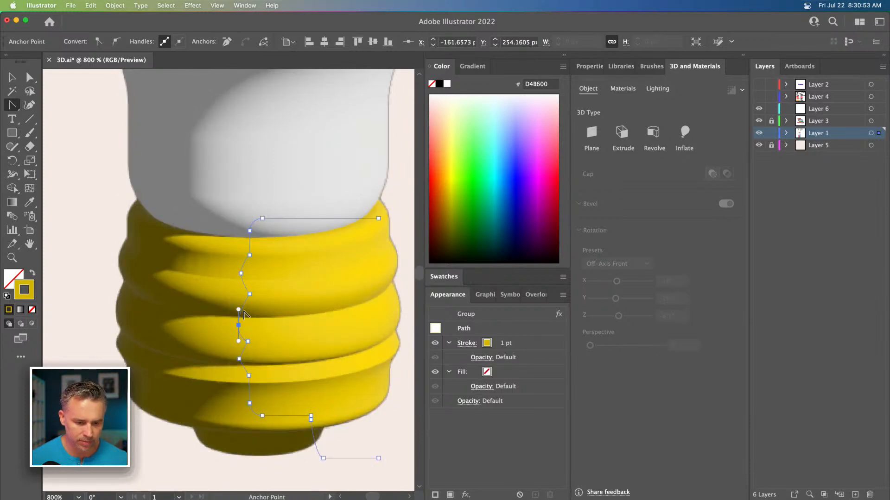
{"action": "key", "text": "shift+Up"}
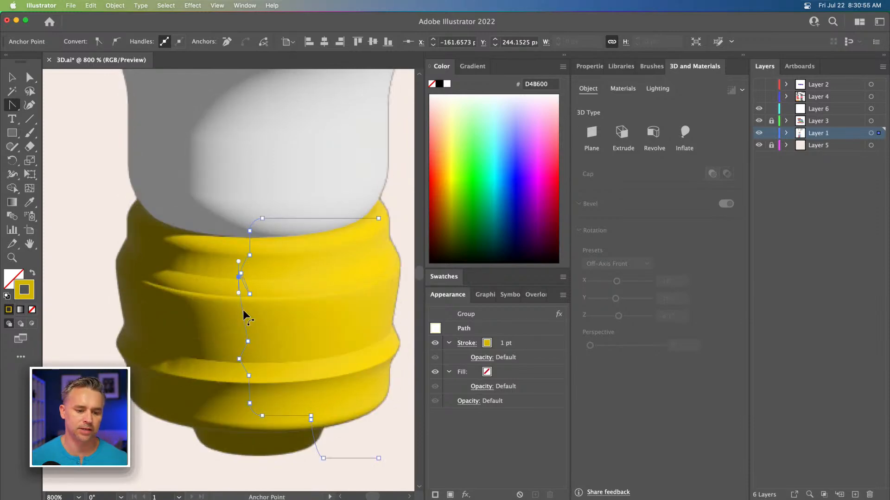
{"action": "key", "text": "shift+Down"}
{"action": "key", "text": "Up"}
{"action": "key", "text": "Up"}
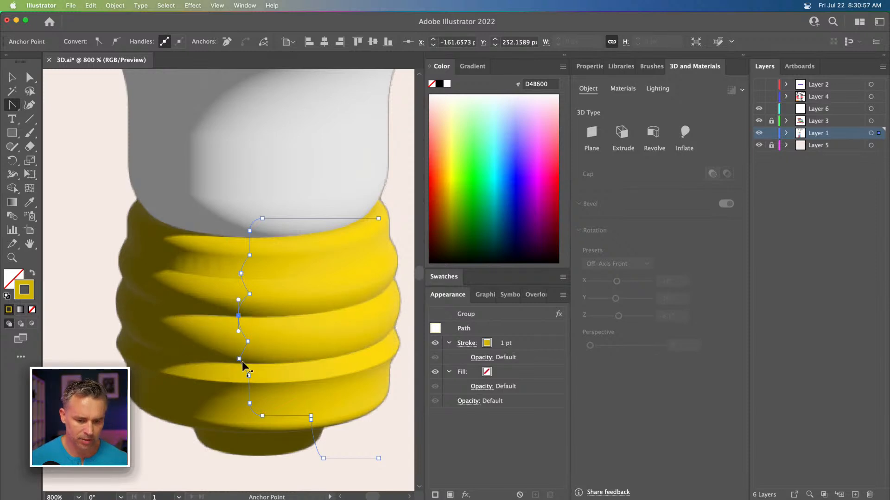
{"action": "left_click_drag", "start_coordinate": [239, 359], "coordinate": [236, 349]}
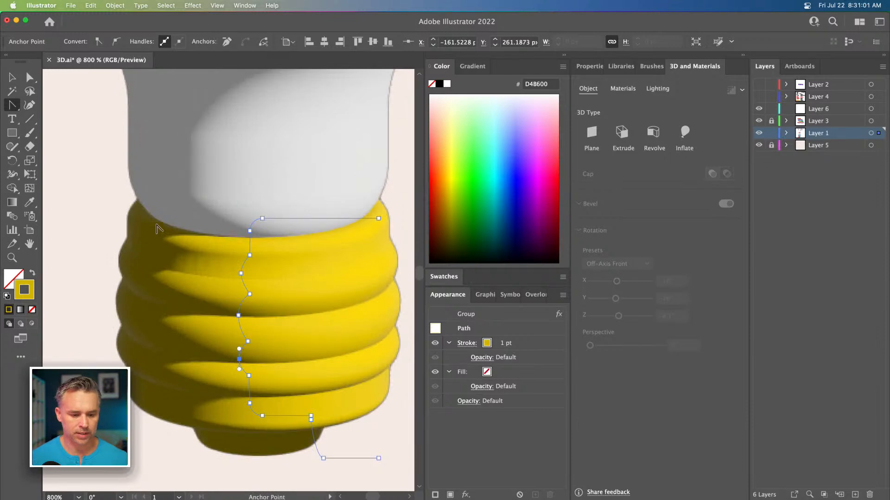
{"action": "left_click", "coordinate": [10, 79]}
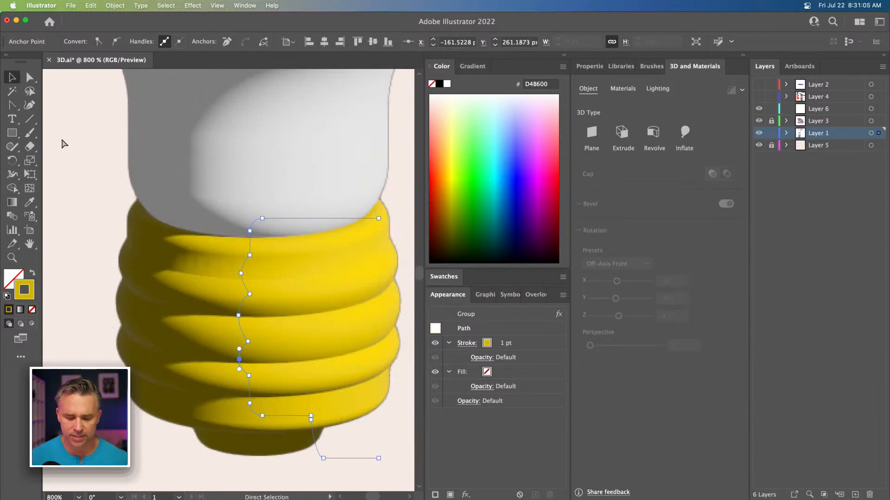
{"action": "key", "text": "super+minus"}
{"action": "key", "text": "super+minus"}
{"action": "key", "text": "super+minus"}
{"action": "left_click", "coordinate": [62, 138]}
Step: Select the base profile and inspect its thread anchors on the revolved bulb
{"action": "scroll", "coordinate": [125, 231], "scroll_direction": "up", "scroll_amount": 6}
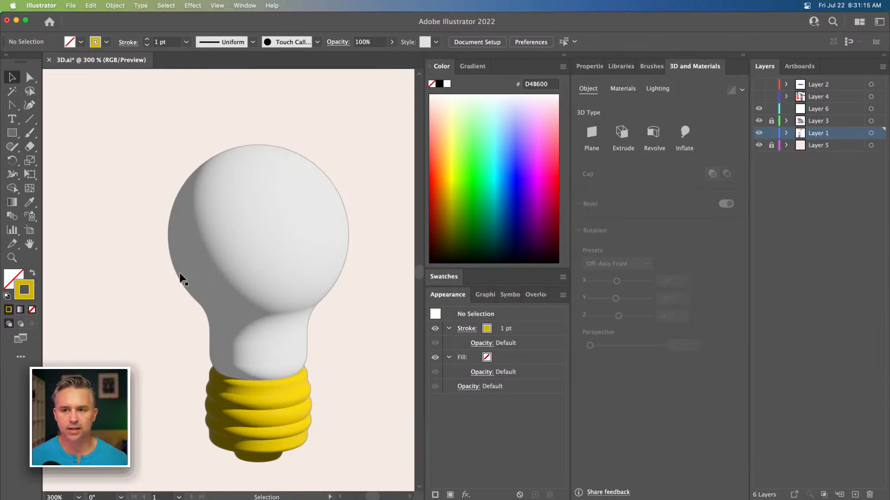
{"action": "scroll", "coordinate": [163, 259], "scroll_direction": "down", "scroll_amount": 3}
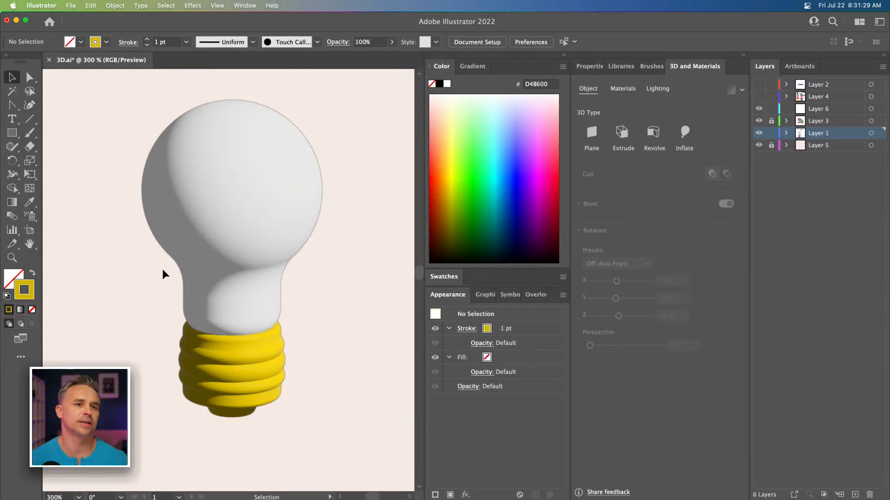
{"action": "key", "text": "super+plus"}
{"action": "left_click_drag", "start_coordinate": [214, 414], "coordinate": [250, 369]}
{"action": "left_click", "coordinate": [254, 374]}
{"action": "key", "text": "a"}
{"action": "left_click", "coordinate": [297, 408]}
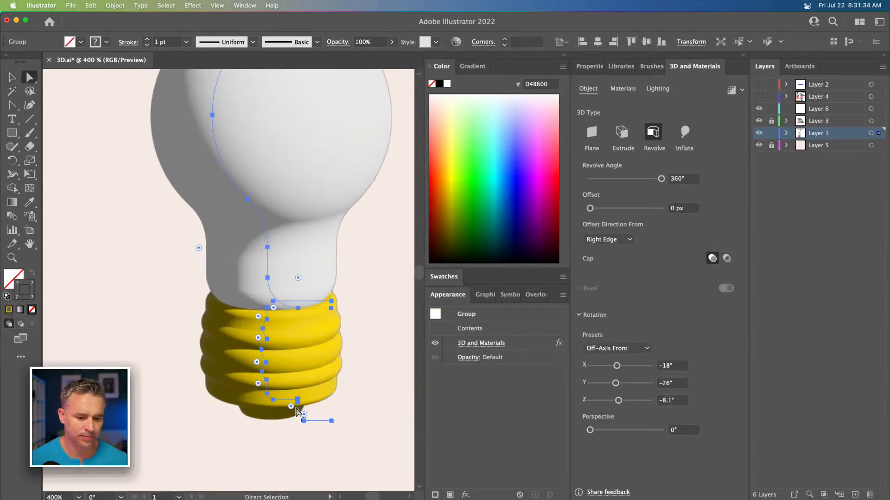
{"action": "left_click", "coordinate": [262, 329]}
{"action": "left_click_drag", "start_coordinate": [262, 328], "coordinate": [262, 328]}
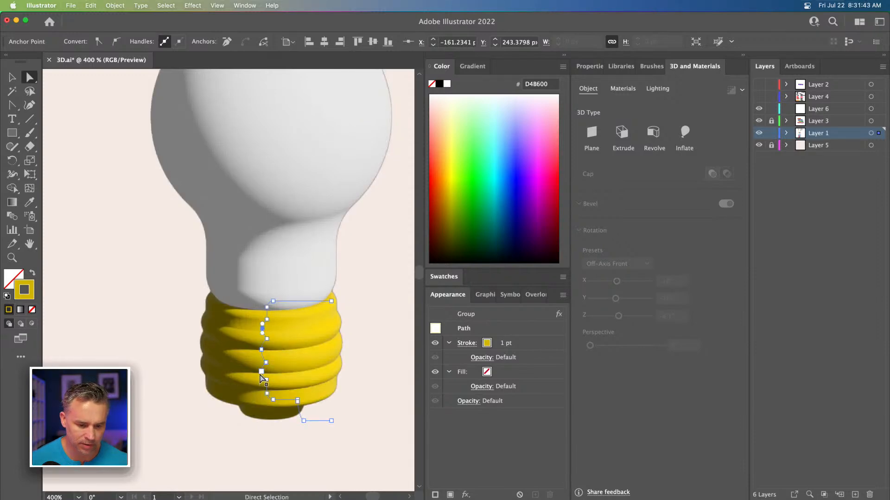
{"action": "left_click_drag", "start_coordinate": [260, 373], "coordinate": [261, 373]}
{"action": "left_click", "coordinate": [12, 77]}
{"action": "left_click", "coordinate": [95, 221]}
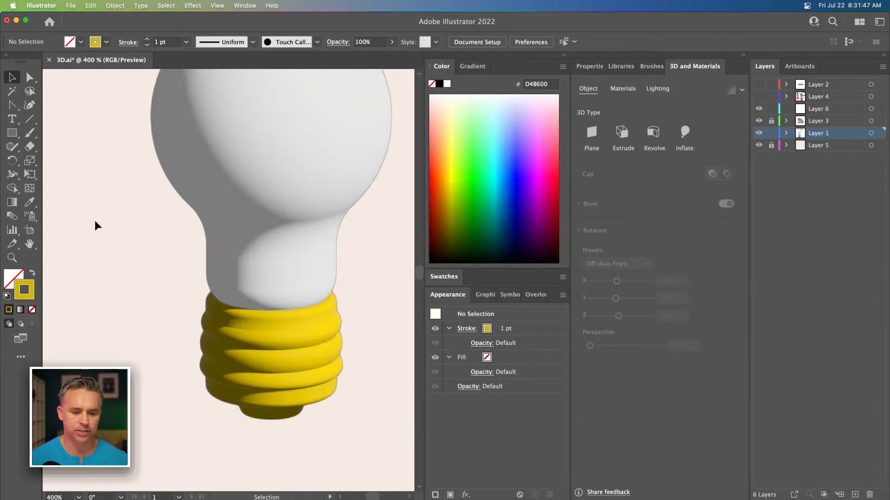
Step: Switch to the Ellipse tool and draw a small upright ellipse beside the lightbulb
{"action": "key", "text": "super+minus"}
{"action": "left_click", "coordinate": [13, 135]}
{"action": "left_click_drag", "start_coordinate": [13, 135], "coordinate": [62, 147]}
{"action": "left_click_drag", "start_coordinate": [11, 133], "coordinate": [65, 161]}
{"action": "key", "text": "space"}
{"action": "mouse_move", "coordinate": [292, 159]}
{"action": "left_mouse_down"}
{"action": "mouse_move", "coordinate": [243, 185]}
{"action": "mouse_move", "coordinate": [232, 181]}
{"action": "mouse_move", "coordinate": [302, 189]}
{"action": "mouse_move", "coordinate": [331, 213]}
{"action": "left_mouse_up"}
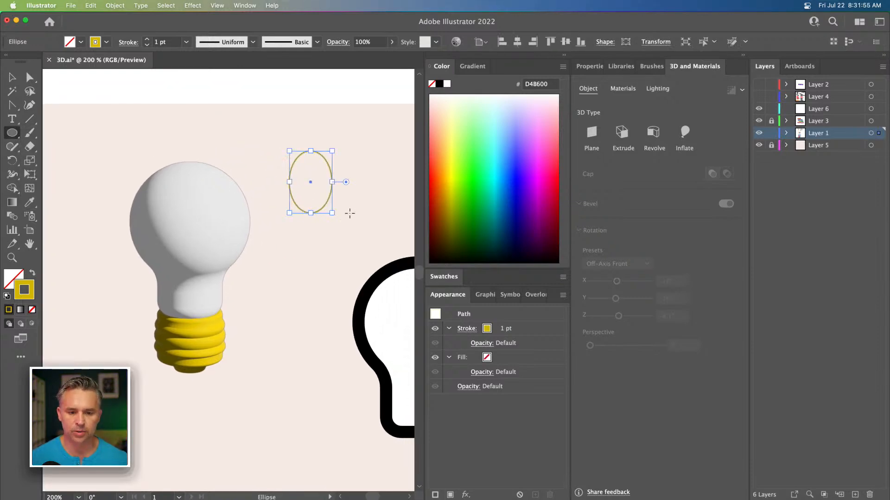
Step: Give the ellipse the default white fill and black stroke, and set the stroke weight to 4 pt
{"action": "left_click", "coordinate": [8, 297]}
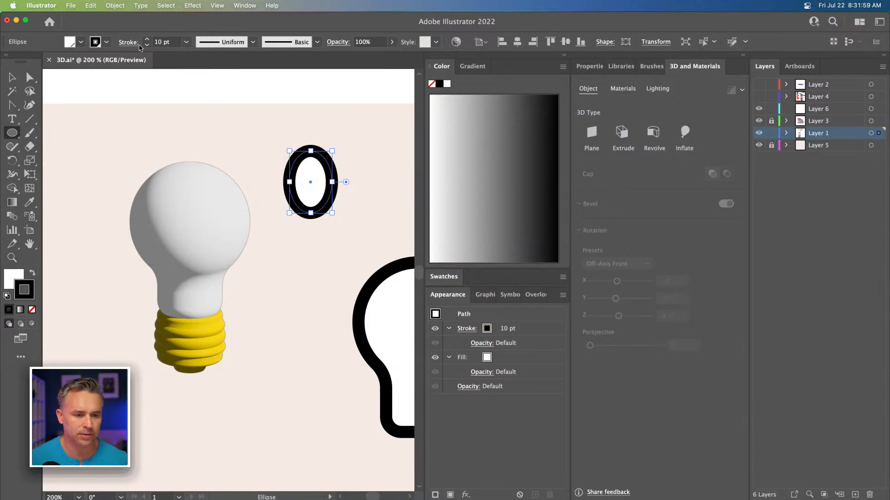
{"action": "left_click", "coordinate": [147, 45]}
{"action": "left_click", "coordinate": [147, 45]}
{"action": "left_click", "coordinate": [147, 45]}
{"action": "left_click", "coordinate": [147, 45]}
{"action": "left_click", "coordinate": [147, 45]}
{"action": "left_click", "coordinate": [147, 45]}
{"action": "left_click", "coordinate": [5, 78]}
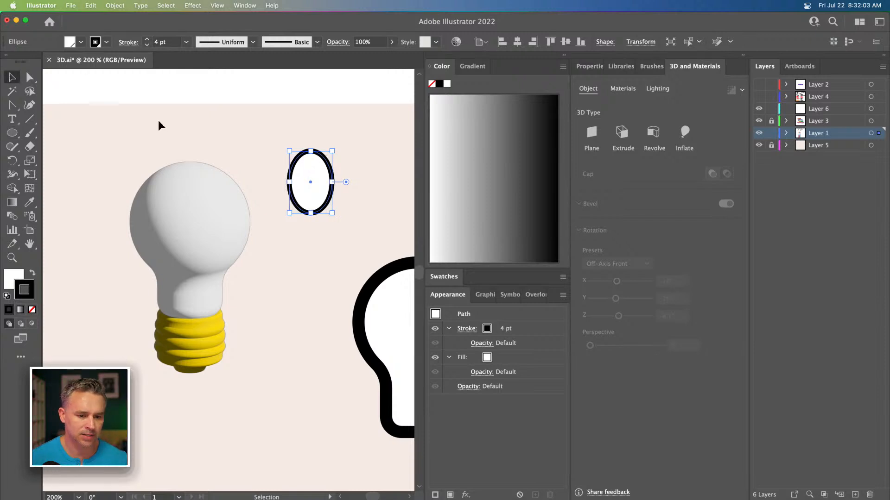
Step: Draw a small circle inside the ellipse and give it a black fill with no stroke
{"action": "scroll", "coordinate": [99, 123], "scroll_direction": "right", "scroll_amount": 3}
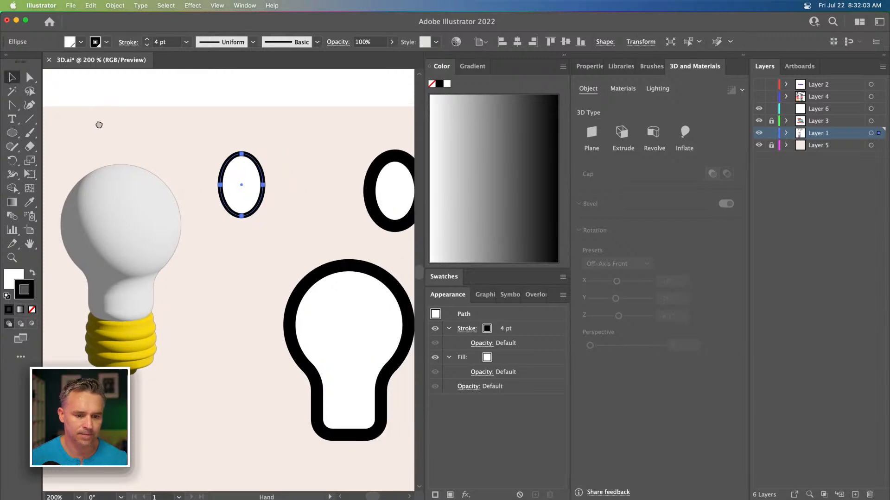
{"action": "left_click", "coordinate": [12, 133]}
{"action": "left_click_drag", "start_coordinate": [227, 173], "coordinate": [250, 194]}
{"action": "left_click", "coordinate": [31, 272]}
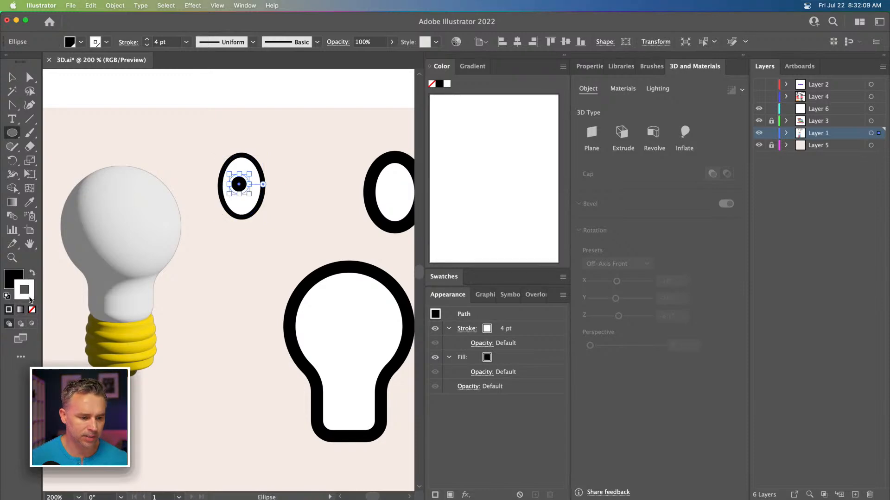
{"action": "left_click", "coordinate": [32, 309]}
{"action": "left_click", "coordinate": [13, 78]}
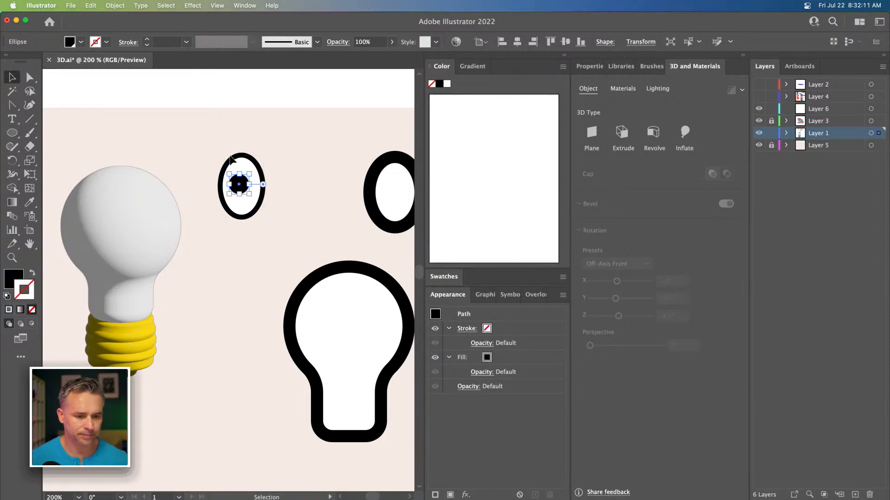
Step: Enlarge the black circle inside the ellipse to form a pupil
{"action": "left_click", "coordinate": [277, 160]}
{"action": "left_click", "coordinate": [240, 190]}
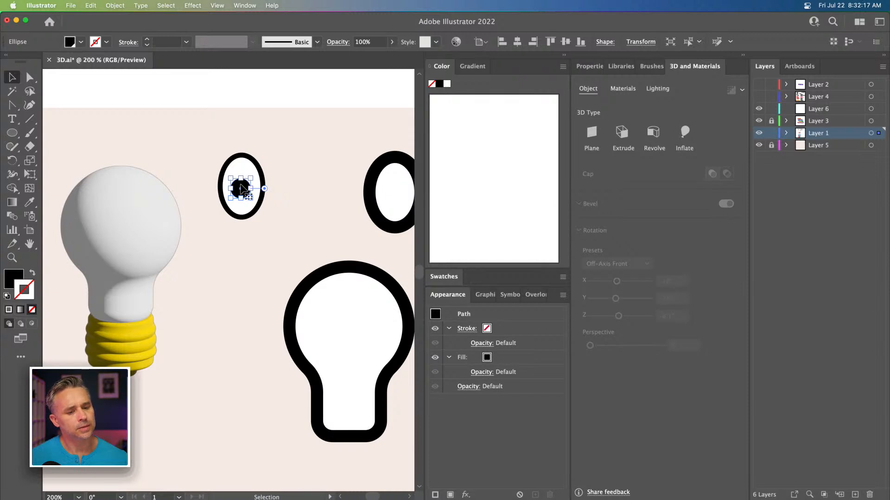
{"action": "mouse_move", "coordinate": [230, 199]}
{"action": "left_mouse_down"}
{"action": "mouse_move", "coordinate": [218, 233]}
{"action": "mouse_move", "coordinate": [232, 190]}
{"action": "left_mouse_up"}
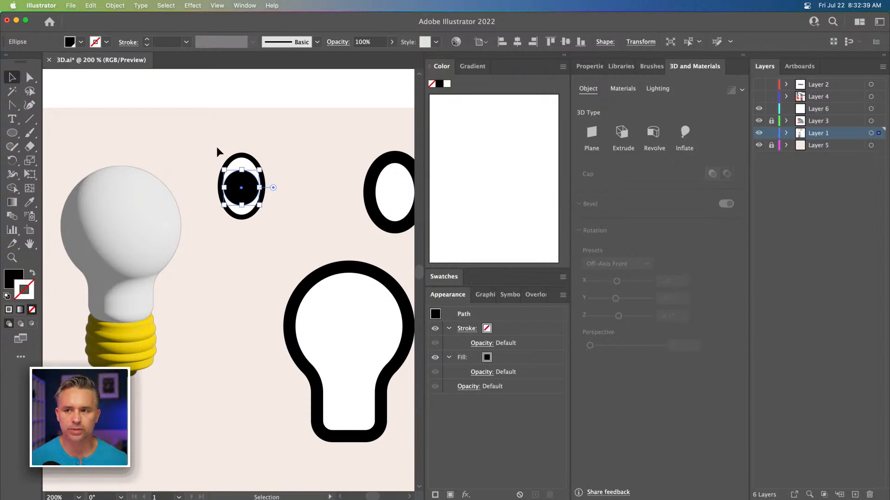
Step: Flatten the bottom of the eye outline by selecting its lower anchors and moving them up
{"action": "key", "text": "super+equal"}
{"action": "key", "text": "super+equal"}
{"action": "left_click_drag", "start_coordinate": [201, 184], "coordinate": [214, 141]}
{"action": "left_click", "coordinate": [29, 77]}
{"action": "left_click_drag", "start_coordinate": [199, 288], "coordinate": [325, 336]}
{"action": "left_click_drag", "start_coordinate": [245, 296], "coordinate": [244, 254]}
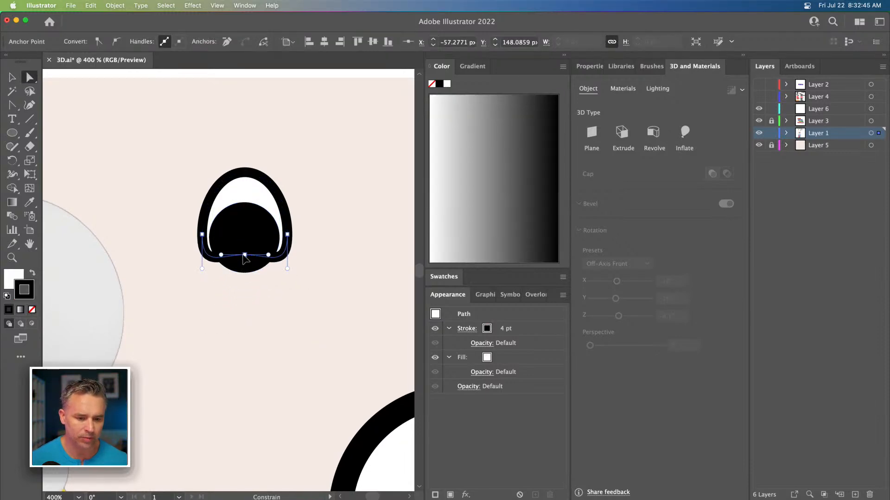
Step: Move the pupil down slightly inside the eye outline
{"action": "key", "text": "v"}
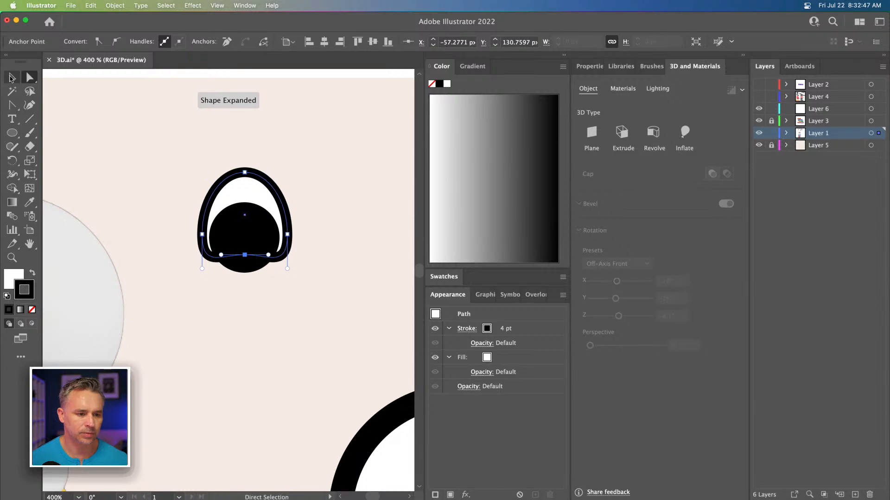
{"action": "left_click", "coordinate": [75, 130]}
{"action": "mouse_move", "coordinate": [236, 230]}
{"action": "left_mouse_down"}
{"action": "mouse_move", "coordinate": [235, 222]}
{"action": "mouse_move", "coordinate": [236, 239]}
{"action": "left_mouse_up"}
Step: Try to pull the pupil's bottom anchor up, then undo the change
{"action": "left_click", "coordinate": [29, 77]}
{"action": "left_click", "coordinate": [244, 279]}
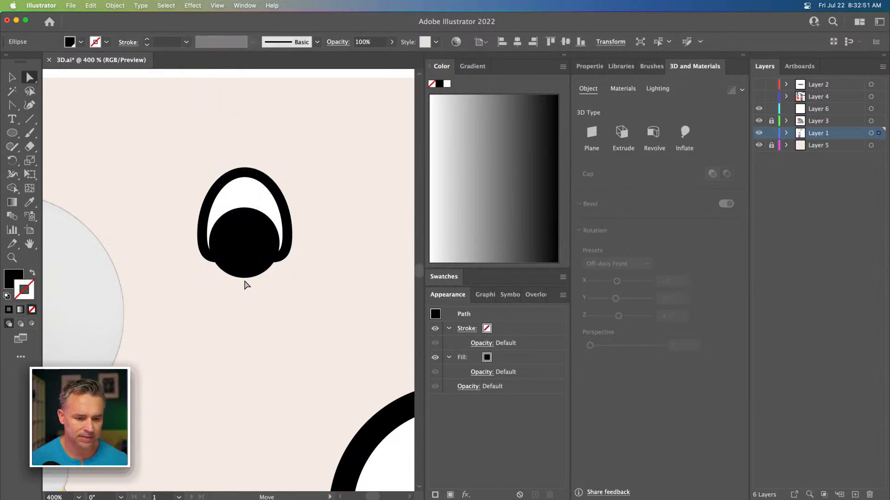
{"action": "left_click_drag", "start_coordinate": [244, 280], "coordinate": [246, 254]}
{"action": "left_click", "coordinate": [245, 302]}
{"action": "left_click", "coordinate": [244, 279]}
{"action": "key", "text": "super+z"}
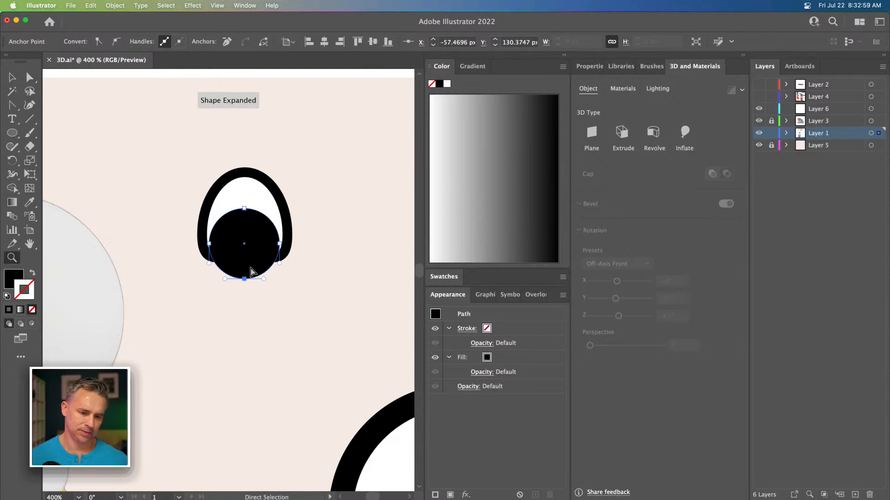
Step: Move the pupil up slightly within the eye
{"action": "left_click", "coordinate": [18, 82]}
{"action": "left_click", "coordinate": [106, 144]}
{"action": "left_click_drag", "start_coordinate": [245, 252], "coordinate": [245, 239]}
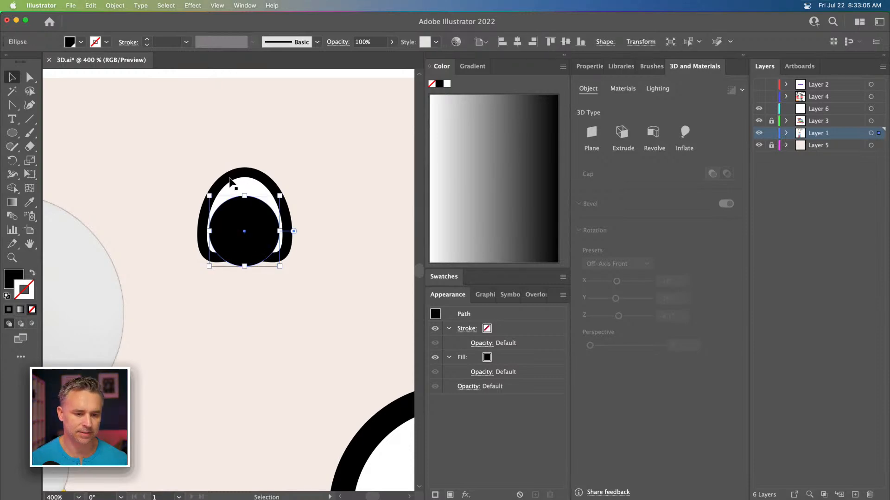
Step: Draw a small white highlight circle in the upper left of the pupil with no stroke
{"action": "left_click", "coordinate": [235, 182]}
{"action": "left_click_drag", "start_coordinate": [249, 173], "coordinate": [246, 232]}
{"action": "left_click", "coordinate": [188, 145]}
{"action": "key", "text": "l"}
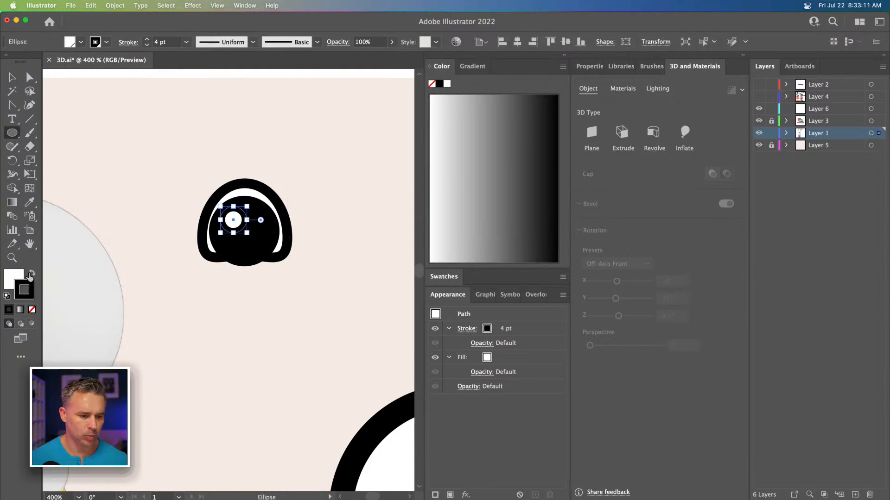
{"action": "left_click", "coordinate": [32, 310]}
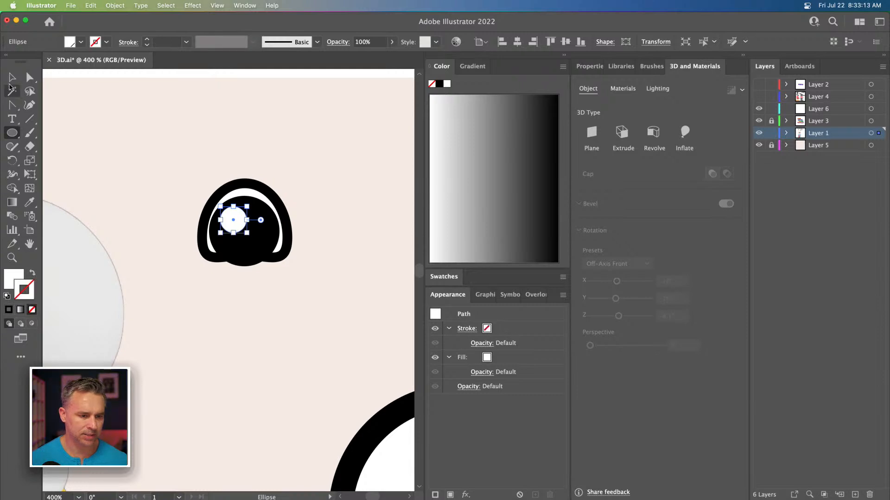
Step: Add two anchors along the pupil's bottom edge and move its bottom anchor up to flatten it
{"action": "left_click", "coordinate": [12, 77]}
{"action": "left_click", "coordinate": [113, 171]}
{"action": "left_click", "coordinate": [230, 243]}
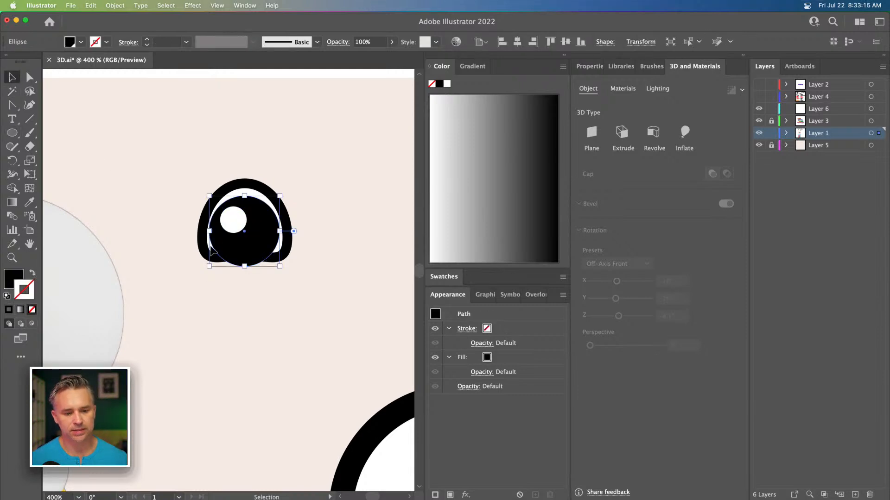
{"action": "left_click", "coordinate": [30, 81]}
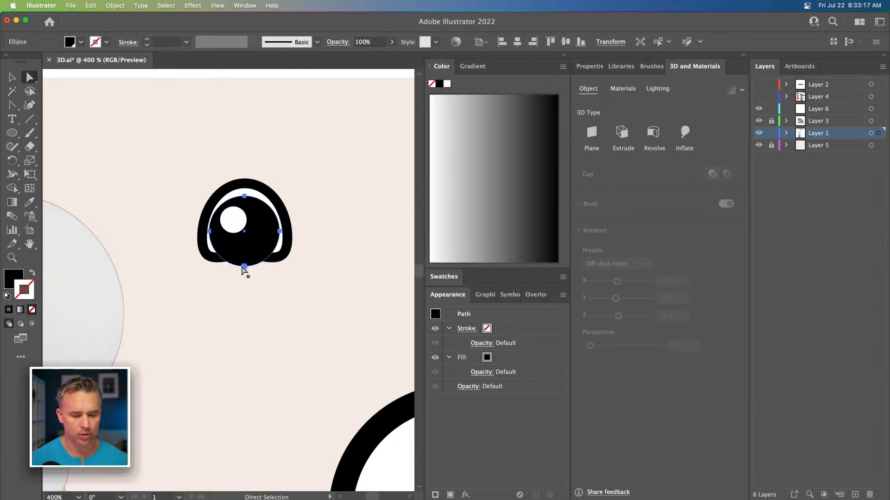
{"action": "key", "text": "plus"}
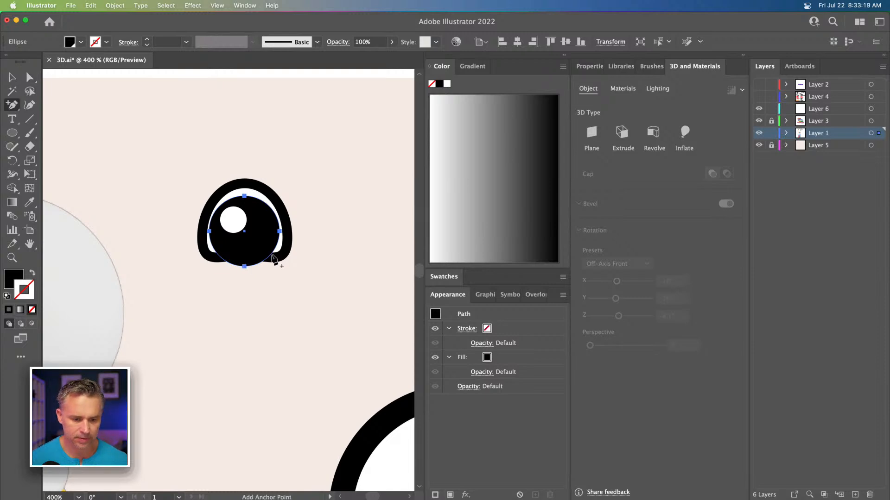
{"action": "left_click", "coordinate": [270, 255]}
{"action": "left_click", "coordinate": [221, 257]}
{"action": "left_click", "coordinate": [29, 77]}
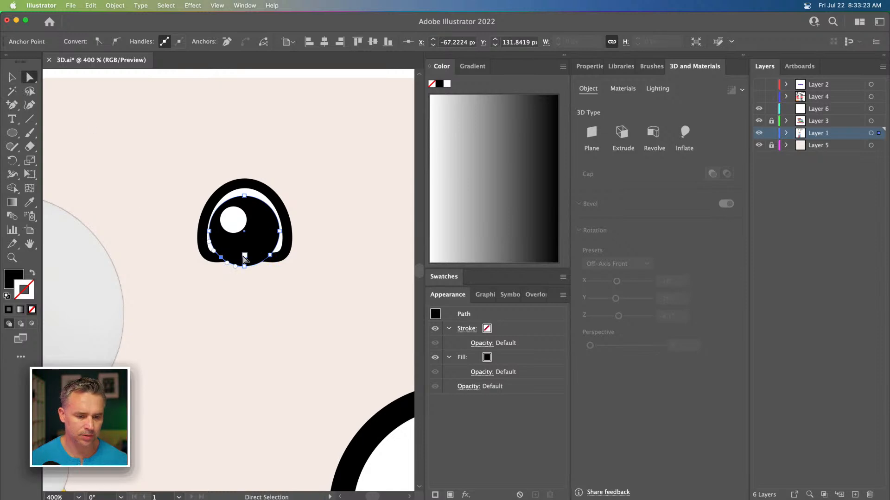
{"action": "left_click", "coordinate": [244, 266]}
{"action": "left_click_drag", "start_coordinate": [244, 266], "coordinate": [244, 254]}
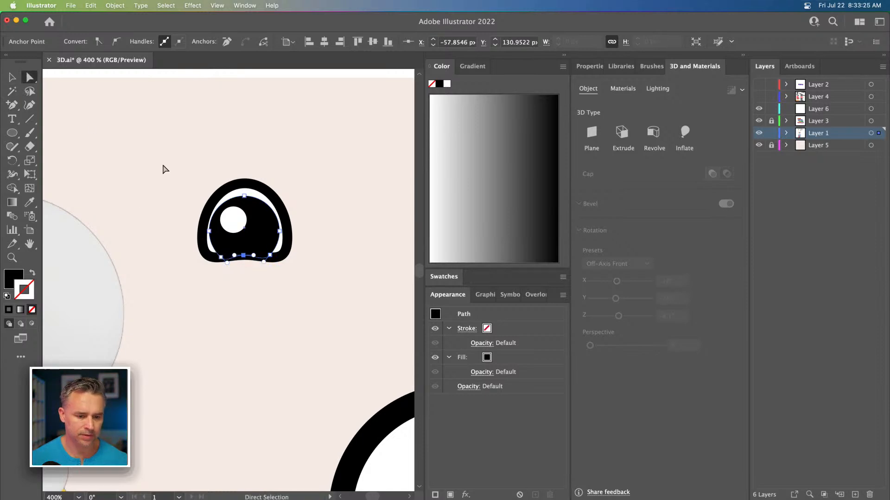
Step: Duplicate the finished eye and place the copy beside it
{"action": "left_click", "coordinate": [165, 168]}
{"action": "key", "text": "super+minus"}
{"action": "key", "text": "super+minus"}
{"action": "key", "text": "super+minus"}
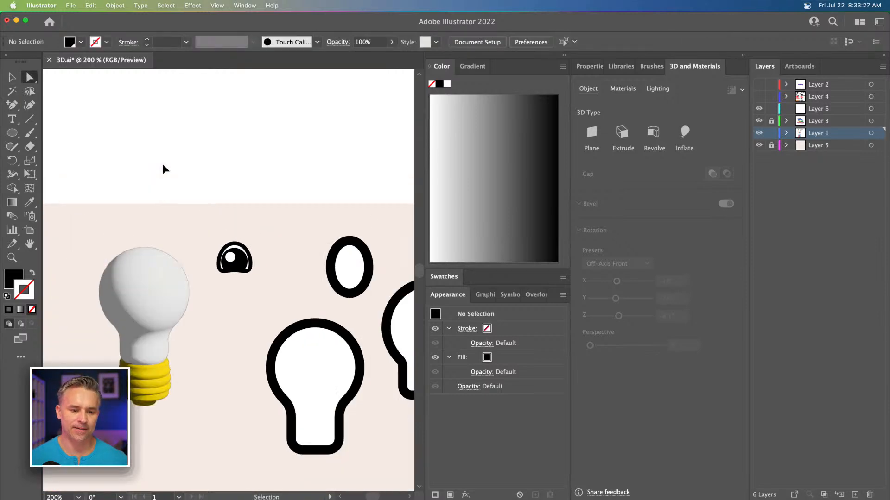
{"action": "left_click_drag", "start_coordinate": [161, 179], "coordinate": [177, 173]}
{"action": "left_click", "coordinate": [10, 78]}
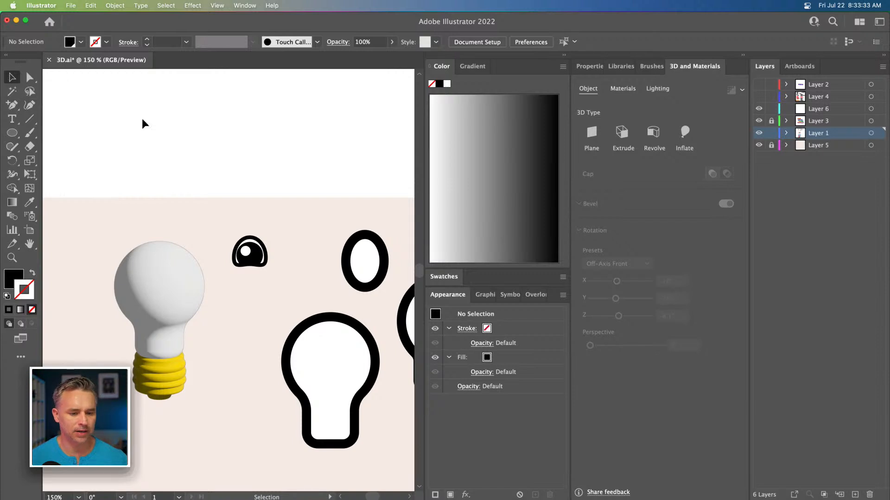
{"action": "left_click_drag", "start_coordinate": [216, 224], "coordinate": [301, 261]}
{"action": "left_click_drag", "start_coordinate": [232, 204], "coordinate": [308, 284]}
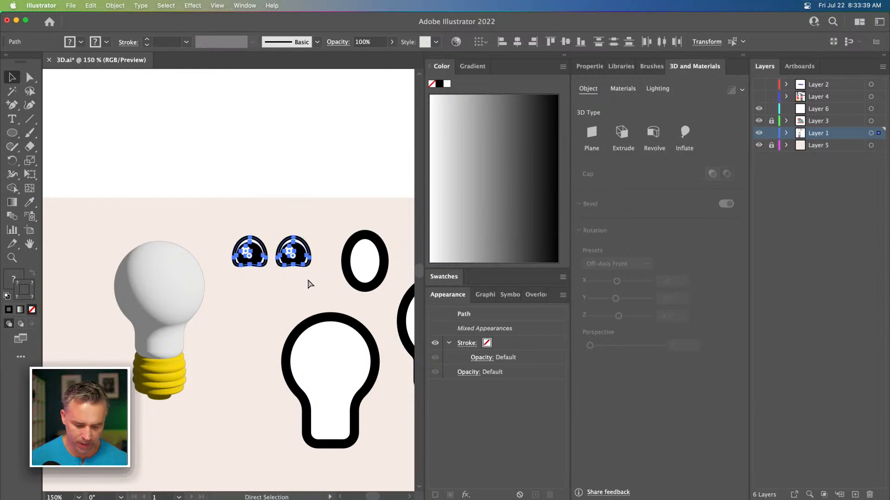
Step: Select the lower anchors of the lightbulb profile and shift them up to shorten the bulb's neck
{"action": "key", "text": "v"}
{"action": "left_click", "coordinate": [193, 196]}
{"action": "left_click", "coordinate": [171, 273]}
{"action": "key", "text": "space"}
{"action": "left_click_drag", "start_coordinate": [178, 252], "coordinate": [272, 157]}
{"action": "key", "text": "super+="}
{"action": "key", "text": "super+="}
{"action": "key", "text": "space"}
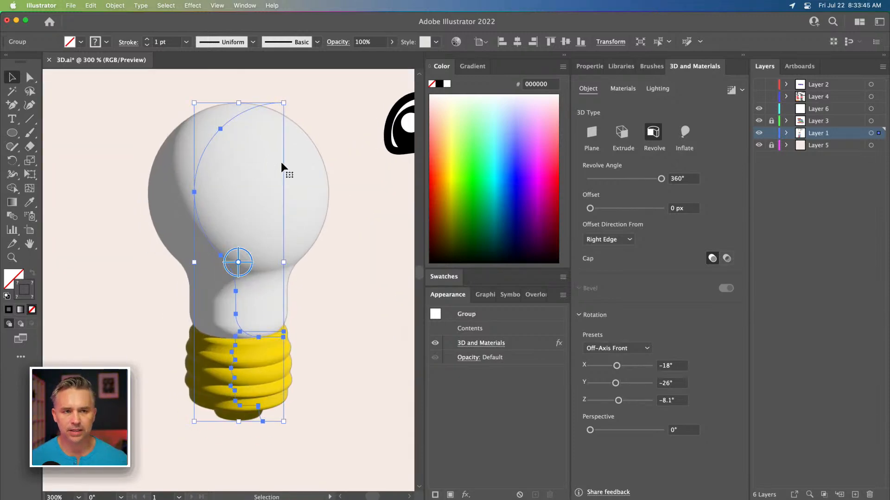
{"action": "left_click", "coordinate": [29, 77]}
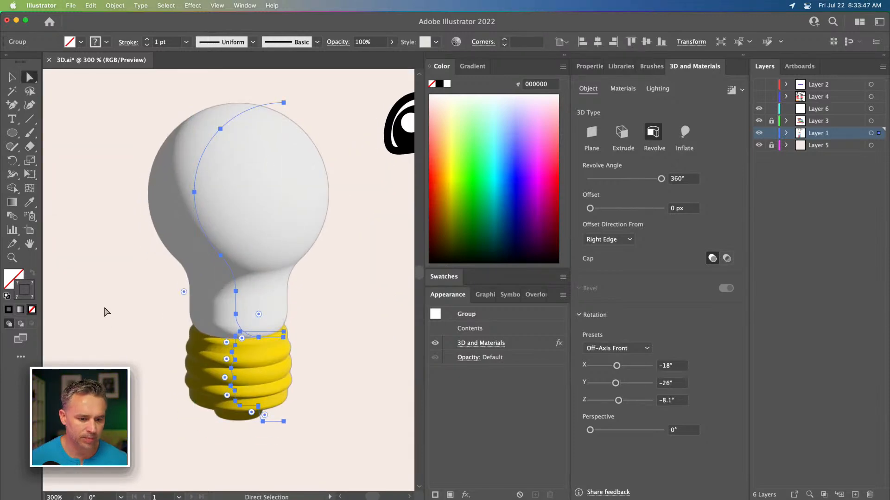
{"action": "left_click_drag", "start_coordinate": [127, 310], "coordinate": [367, 464]}
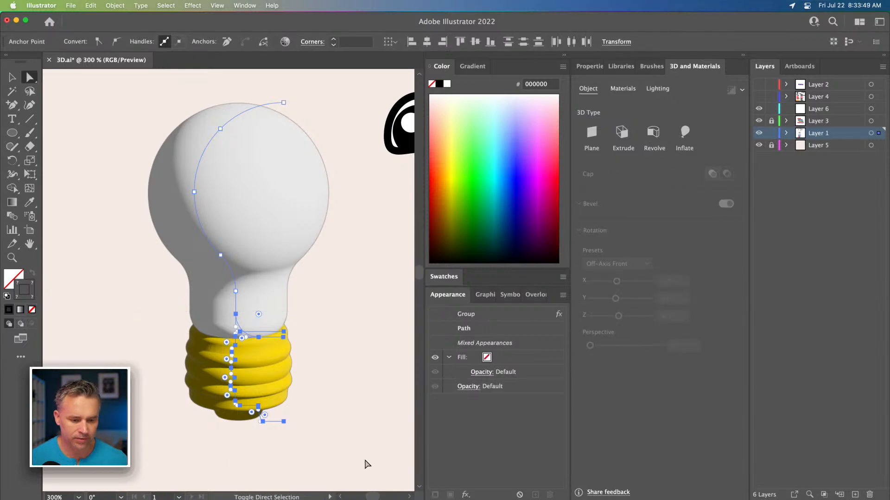
{"action": "key", "text": "shift+Up"}
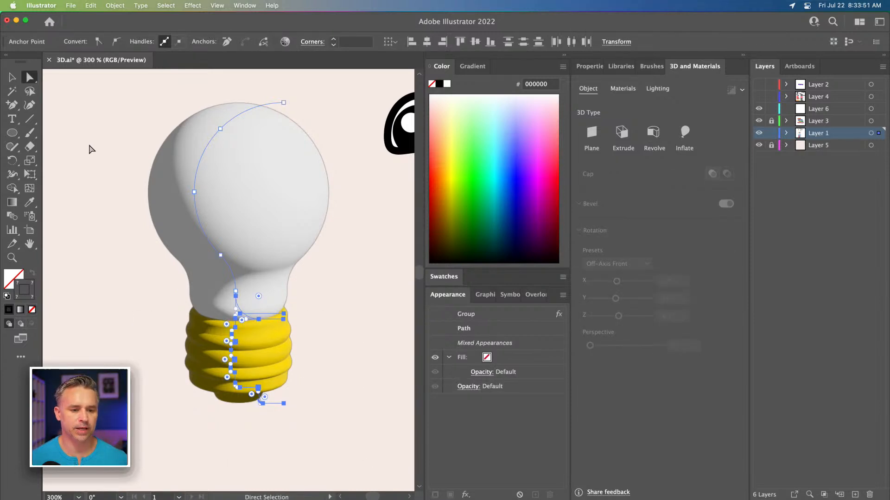
Step: Set the lightbulb material's Metallic value to 0.58
{"action": "left_click", "coordinate": [12, 77]}
{"action": "left_click", "coordinate": [59, 159]}
{"action": "left_click", "coordinate": [219, 206]}
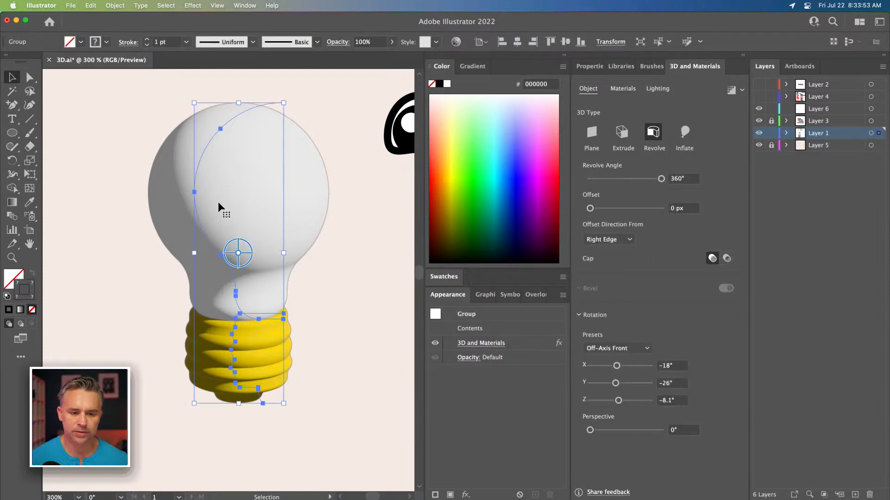
{"action": "left_click", "coordinate": [621, 88]}
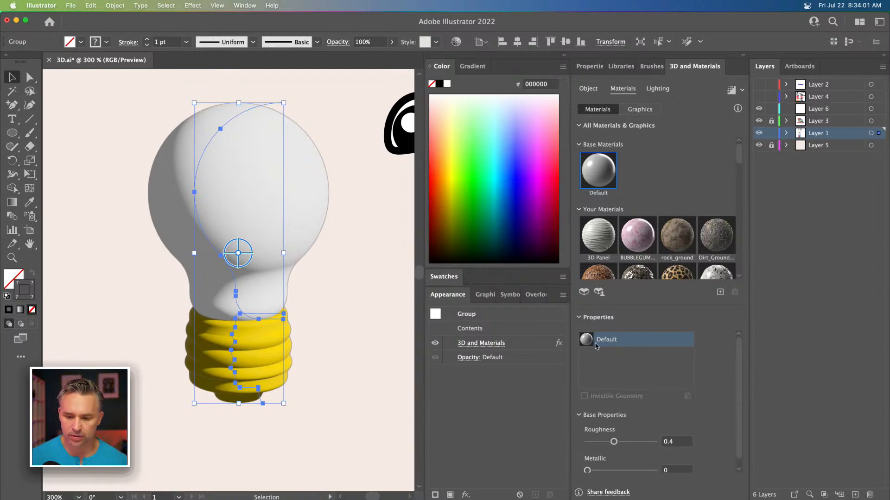
{"action": "mouse_move", "coordinate": [633, 471]}
{"action": "left_mouse_down"}
{"action": "mouse_move", "coordinate": [607, 471]}
{"action": "mouse_move", "coordinate": [664, 471]}
{"action": "mouse_move", "coordinate": [626, 471]}
{"action": "left_mouse_up"}
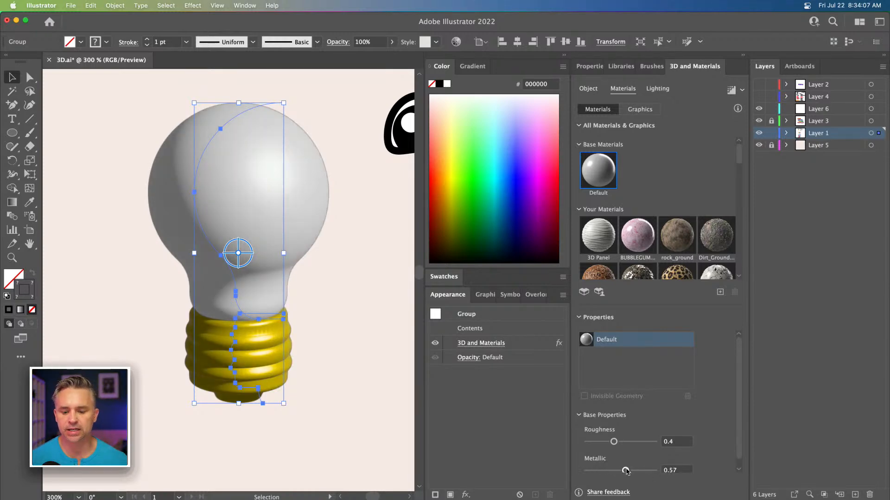
Step: Apply the Diffuse lighting preset, then set light intensity to 108%, height to 31° and rotation to -114°
{"action": "left_click", "coordinate": [656, 90]}
{"action": "left_click_drag", "start_coordinate": [611, 197], "coordinate": [679, 200]}
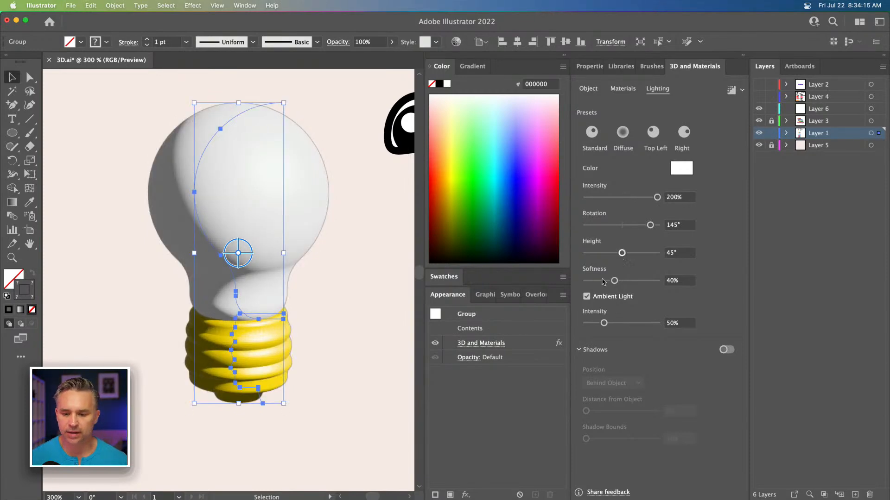
{"action": "left_click", "coordinate": [620, 137]}
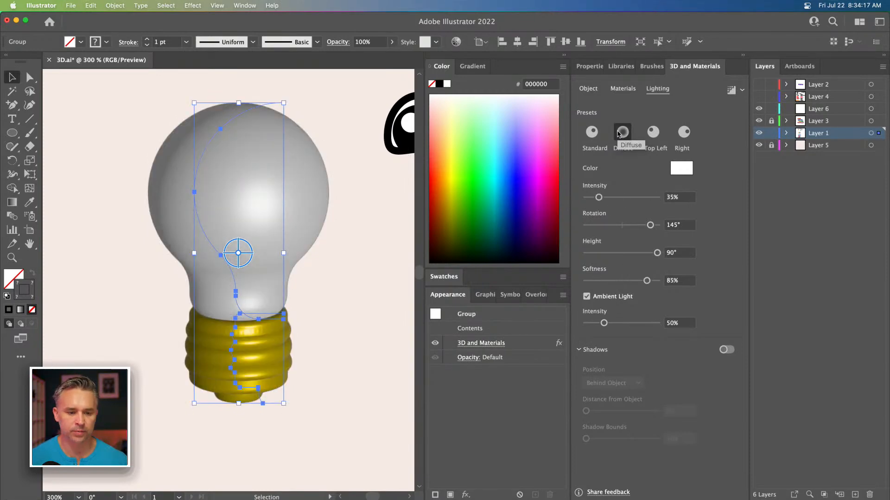
{"action": "mouse_move", "coordinate": [597, 198]}
{"action": "left_mouse_down"}
{"action": "mouse_move", "coordinate": [630, 197]}
{"action": "mouse_move", "coordinate": [652, 225]}
{"action": "mouse_move", "coordinate": [598, 225]}
{"action": "mouse_move", "coordinate": [649, 227]}
{"action": "mouse_move", "coordinate": [646, 252]}
{"action": "mouse_move", "coordinate": [592, 253]}
{"action": "left_mouse_up"}
{"action": "mouse_move", "coordinate": [656, 256]}
{"action": "left_mouse_down"}
{"action": "mouse_move", "coordinate": [593, 253]}
{"action": "mouse_move", "coordinate": [667, 259]}
{"action": "mouse_move", "coordinate": [611, 259]}
{"action": "left_mouse_up"}
{"action": "left_click_drag", "start_coordinate": [645, 228], "coordinate": [599, 224]}
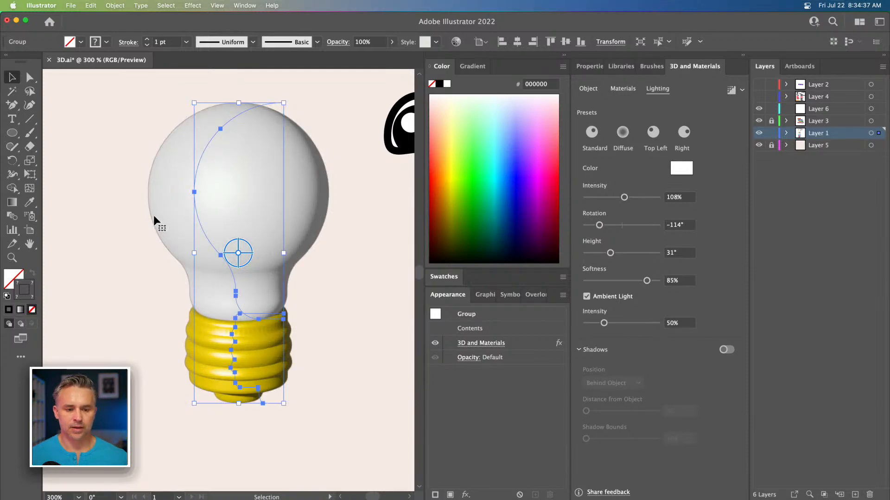
{"action": "left_click", "coordinate": [108, 230]}
{"action": "left_click", "coordinate": [199, 159]}
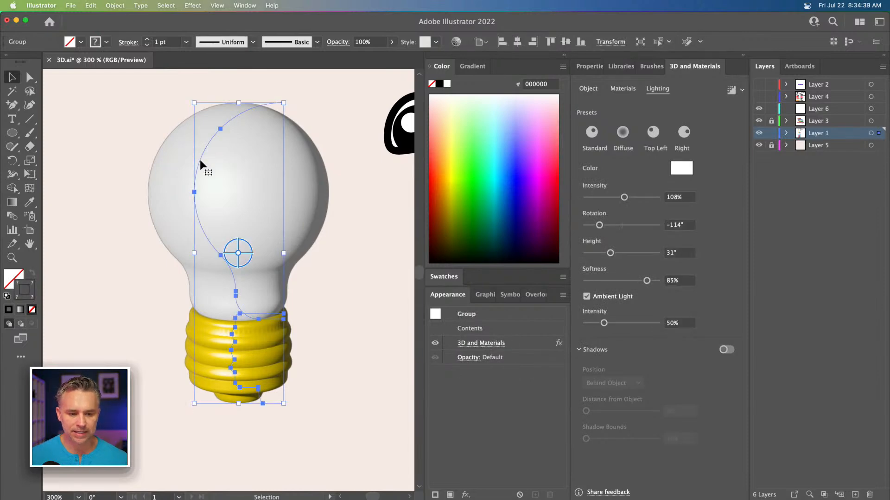
{"action": "left_click_drag", "start_coordinate": [328, 165], "coordinate": [274, 184]}
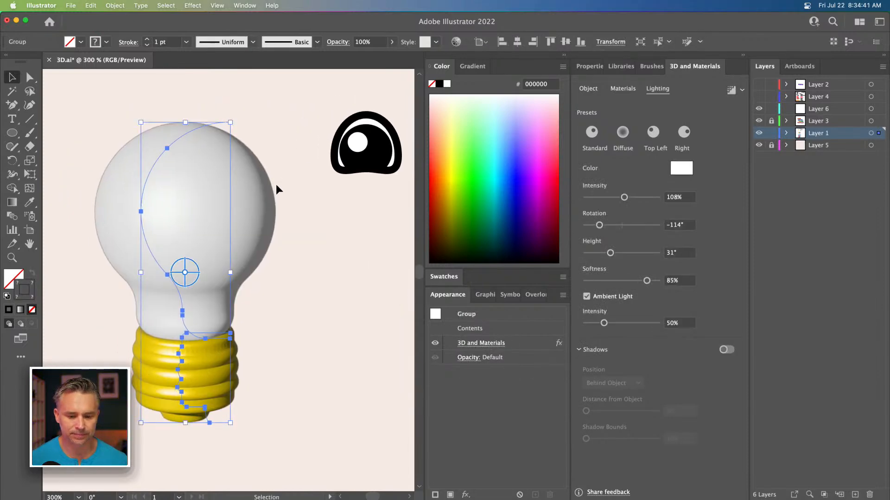
{"action": "key", "text": "super+minus"}
{"action": "key", "text": "super+minus"}
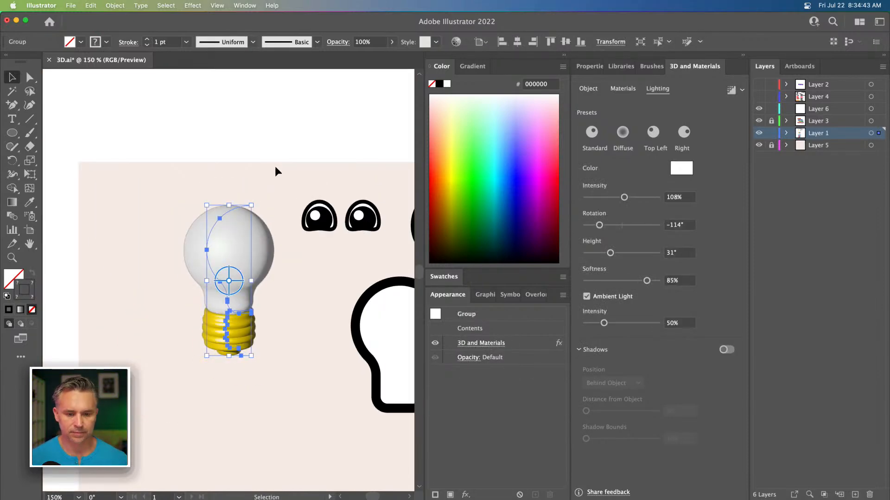
Step: Duplicate the lightbulb below the original, move the copy aside, and give it the BUBBLEGUM material
{"action": "left_click", "coordinate": [366, 226]}
{"action": "left_click", "coordinate": [318, 155]}
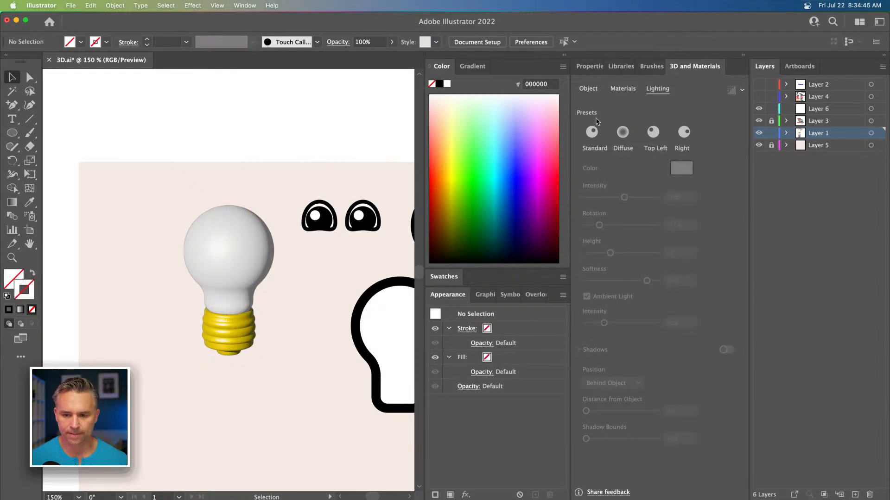
{"action": "left_click", "coordinate": [623, 89]}
{"action": "left_click", "coordinate": [236, 246]}
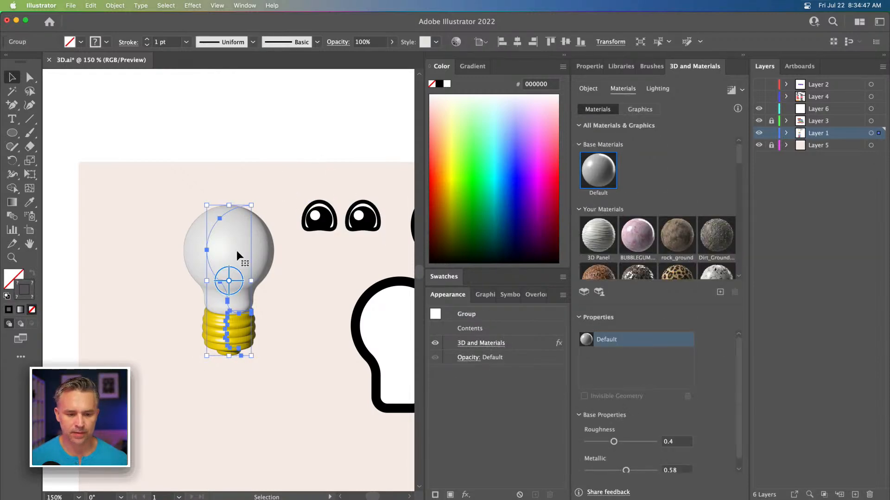
{"action": "scroll", "coordinate": [217, 257], "scroll_direction": "down", "scroll_amount": 5}
{"action": "left_click_drag", "start_coordinate": [227, 132], "coordinate": [227, 299]}
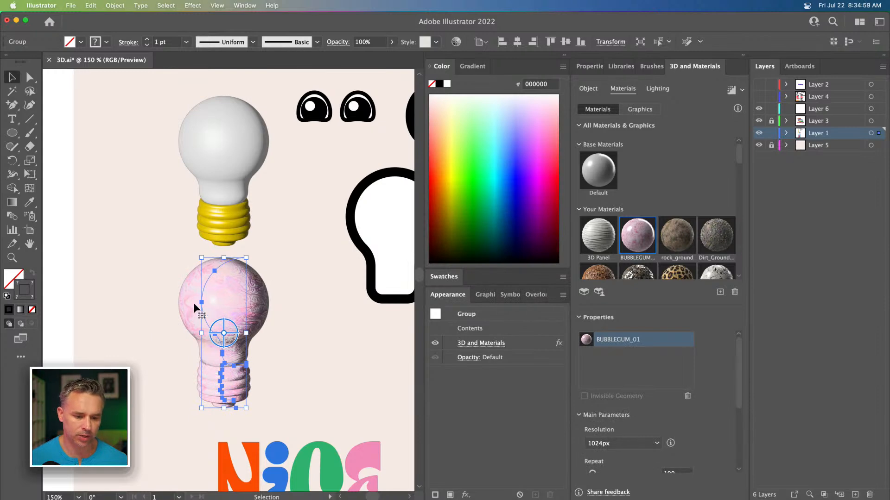
{"action": "left_click_drag", "start_coordinate": [193, 302], "coordinate": [250, 288]}
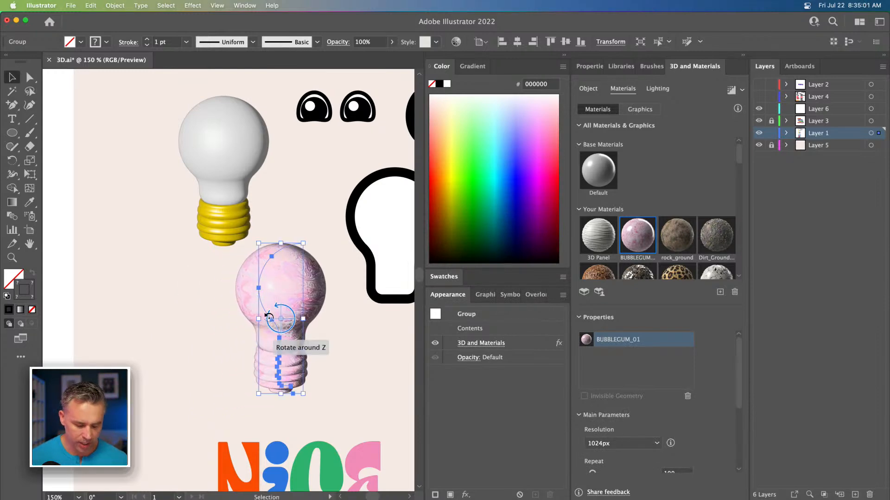
Step: Set the BUBBLEGUM texture's Repeat to 25, Rotation to 119 and Offset Y to 65
{"action": "key", "text": "super+equal"}
{"action": "key", "text": "super+equal"}
{"action": "key", "text": "super+equal"}
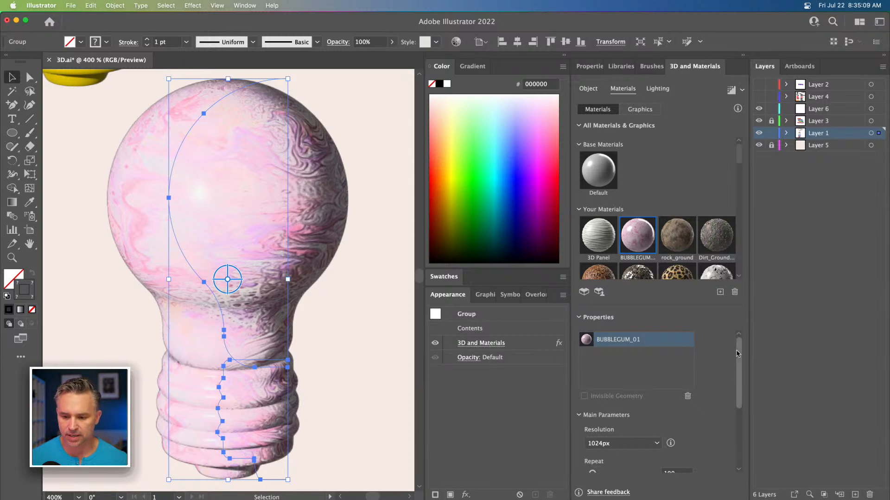
{"action": "scroll", "coordinate": [719, 359], "scroll_direction": "down", "scroll_amount": 5}
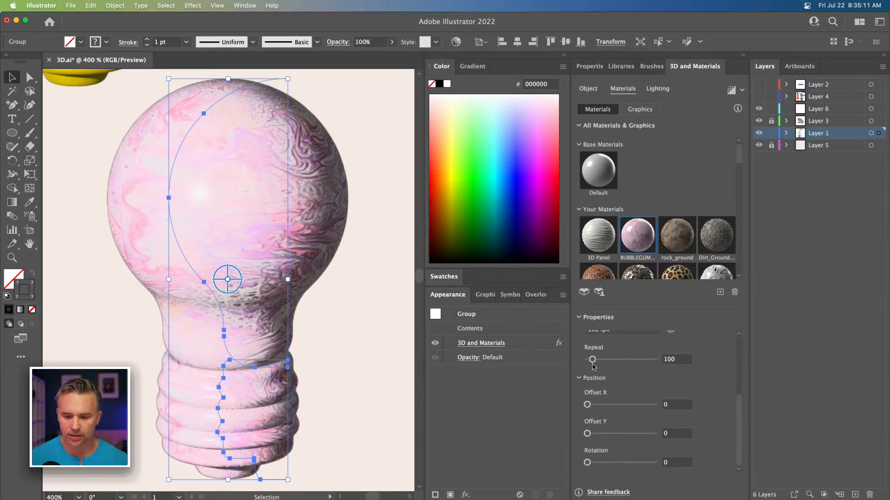
{"action": "left_click_drag", "start_coordinate": [593, 362], "coordinate": [587, 364]}
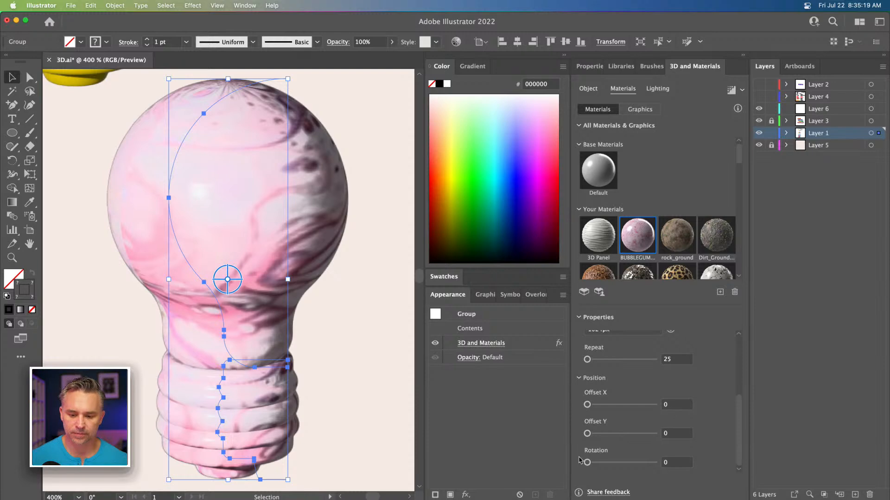
{"action": "left_click_drag", "start_coordinate": [586, 463], "coordinate": [609, 463]}
{"action": "left_click_drag", "start_coordinate": [587, 434], "coordinate": [592, 434]}
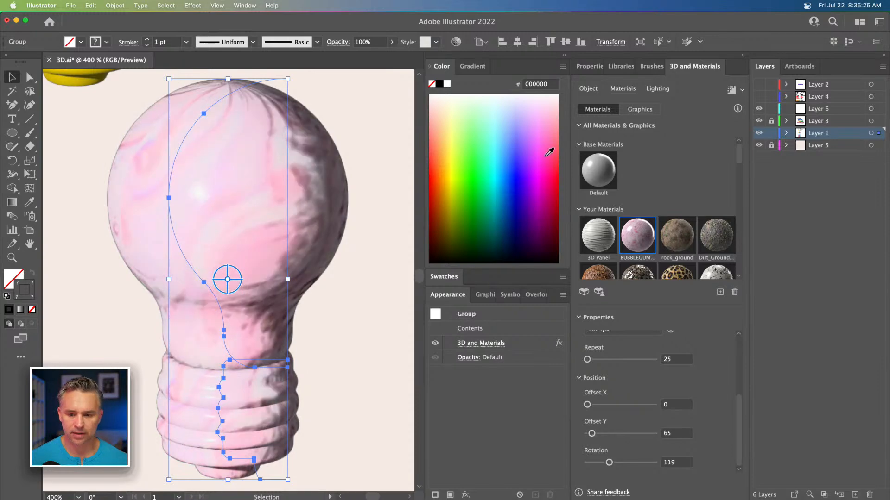
Step: Lower the lighting intensity slightly on the pink bulb copy
{"action": "left_click", "coordinate": [658, 89]}
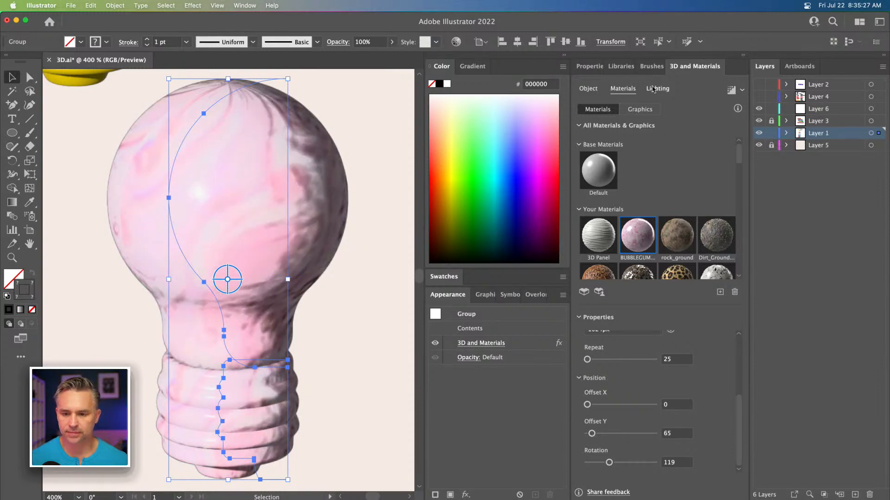
{"action": "left_click", "coordinate": [611, 198]}
{"action": "left_click_drag", "start_coordinate": [610, 198], "coordinate": [606, 198]}
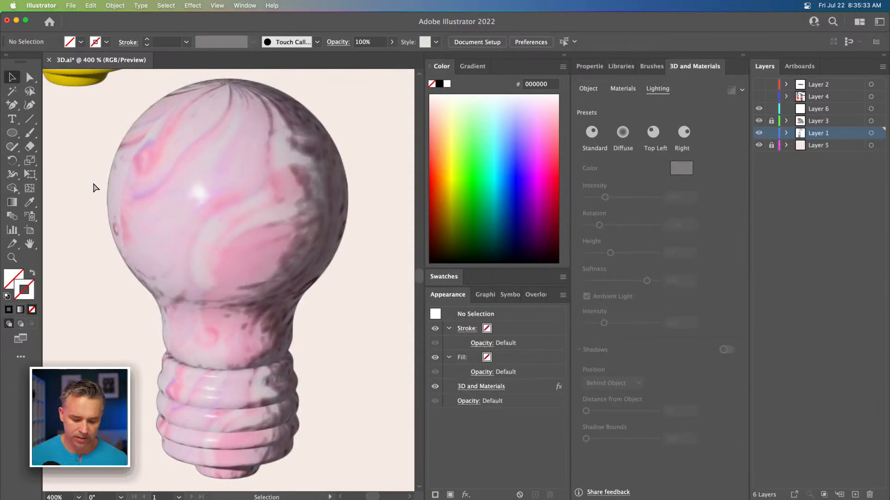
Step: Move the pink bulb copy down and left, away from the white lightbulb
{"action": "key", "text": "super+minus"}
{"action": "key", "text": "super+minus"}
{"action": "key", "text": "super+minus"}
{"action": "left_click_drag", "start_coordinate": [181, 265], "coordinate": [206, 299]}
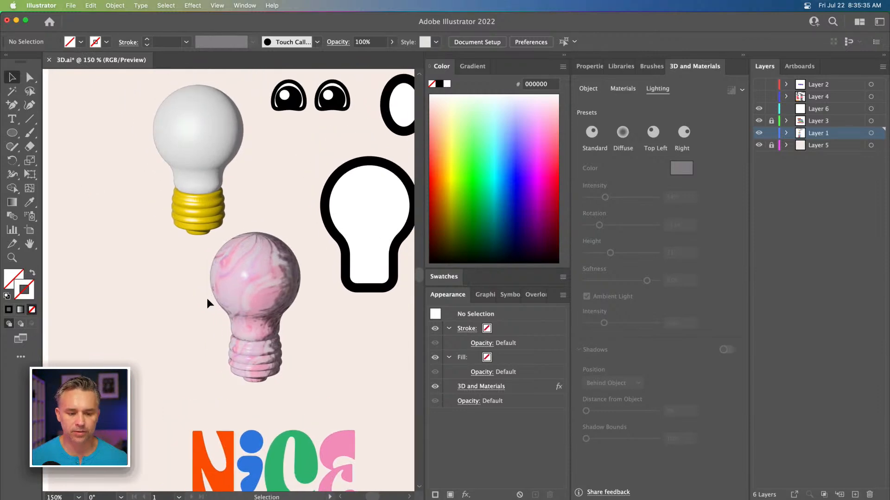
{"action": "left_click", "coordinate": [258, 279]}
{"action": "left_click_drag", "start_coordinate": [262, 271], "coordinate": [134, 307]}
Step: Select the cartoon eyes and add them as a new graphic in the 3D Materials graphics library
{"action": "left_click", "coordinate": [194, 131]}
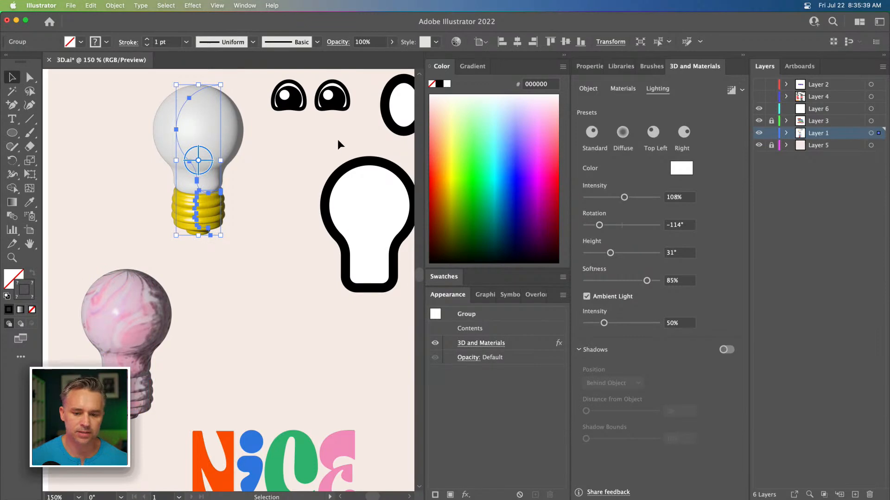
{"action": "left_click_drag", "start_coordinate": [353, 131], "coordinate": [267, 224]}
{"action": "left_click", "coordinate": [618, 89]}
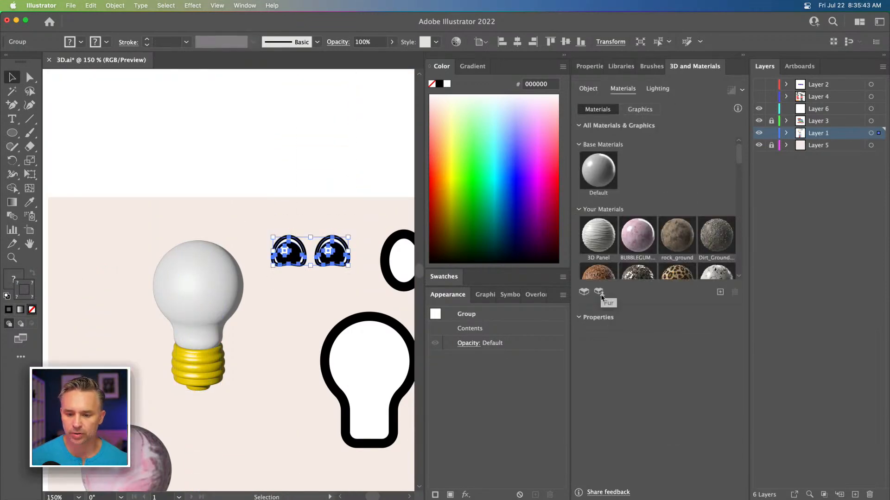
{"action": "left_click", "coordinate": [203, 302]}
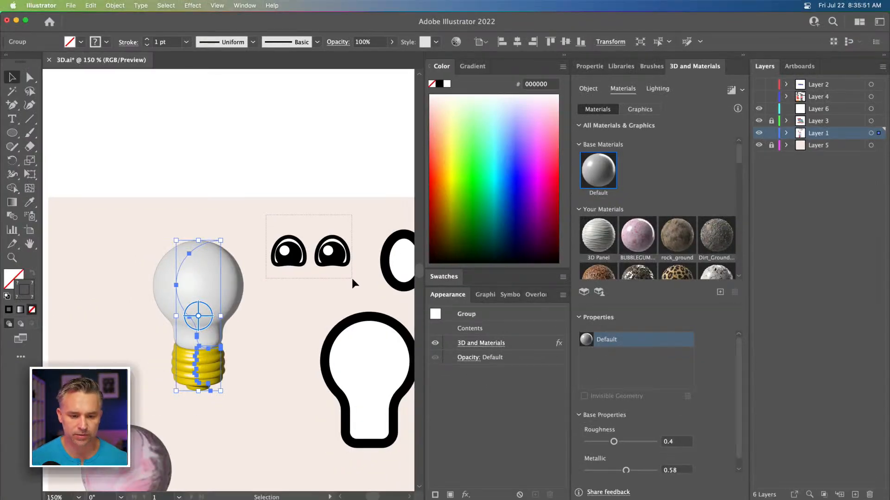
{"action": "left_click_drag", "start_coordinate": [334, 257], "coordinate": [658, 271]}
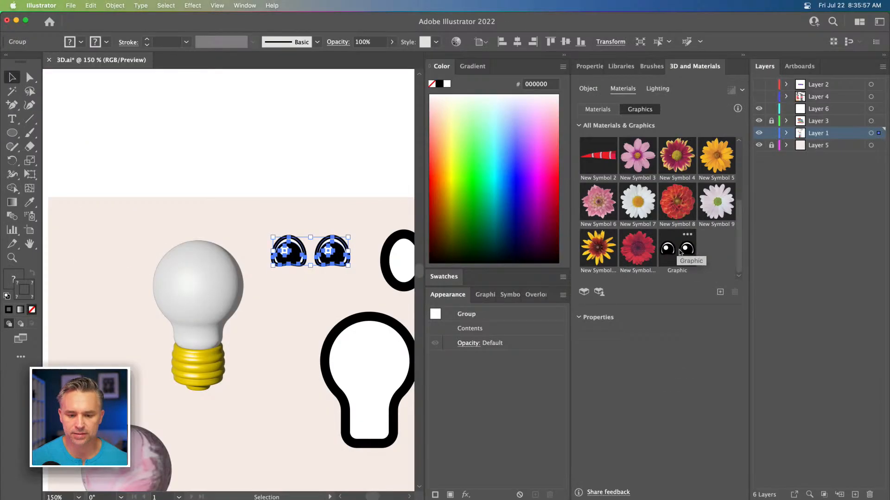
Step: Apply the eyes graphic to the white lightbulb and position it on the upper part of the bulb
{"action": "left_click", "coordinate": [501, 300]}
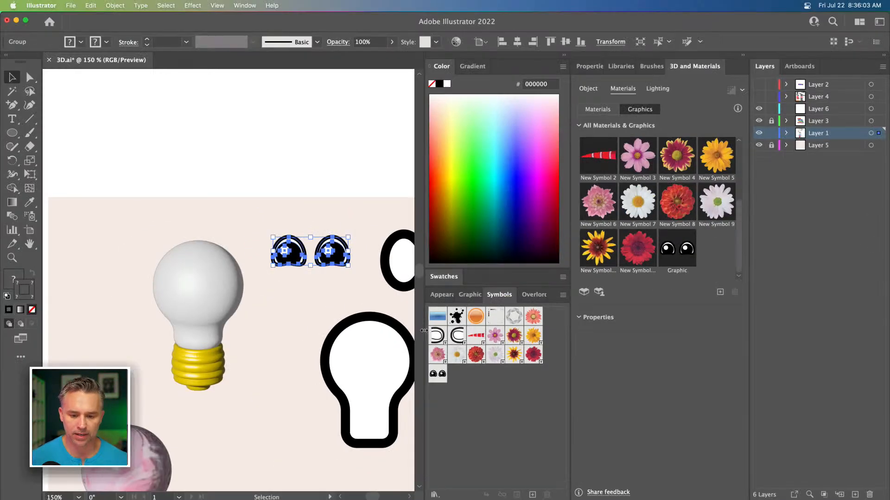
{"action": "left_click", "coordinate": [185, 297]}
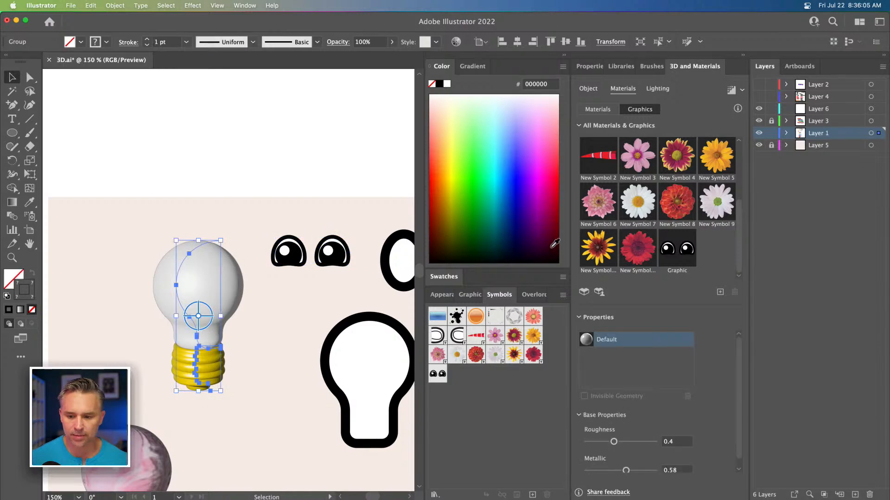
{"action": "left_click", "coordinate": [676, 255]}
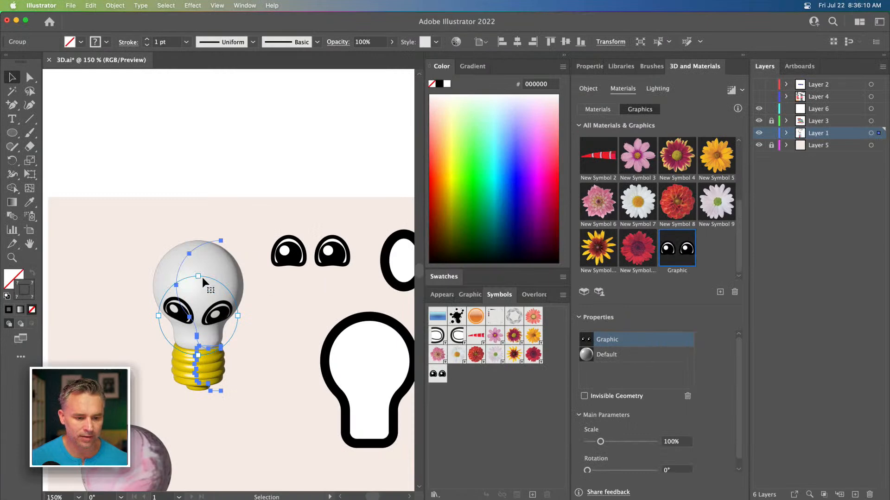
{"action": "left_click_drag", "start_coordinate": [209, 314], "coordinate": [207, 282]}
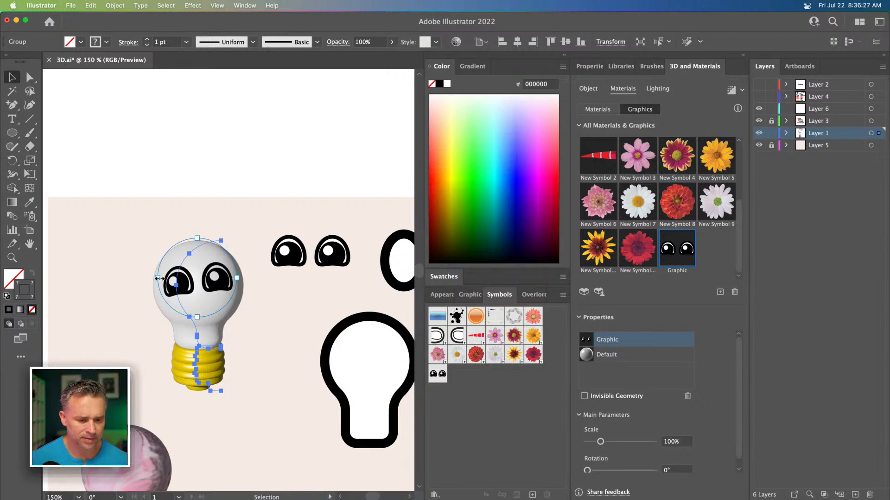
{"action": "left_click_drag", "start_coordinate": [193, 234], "coordinate": [197, 234]}
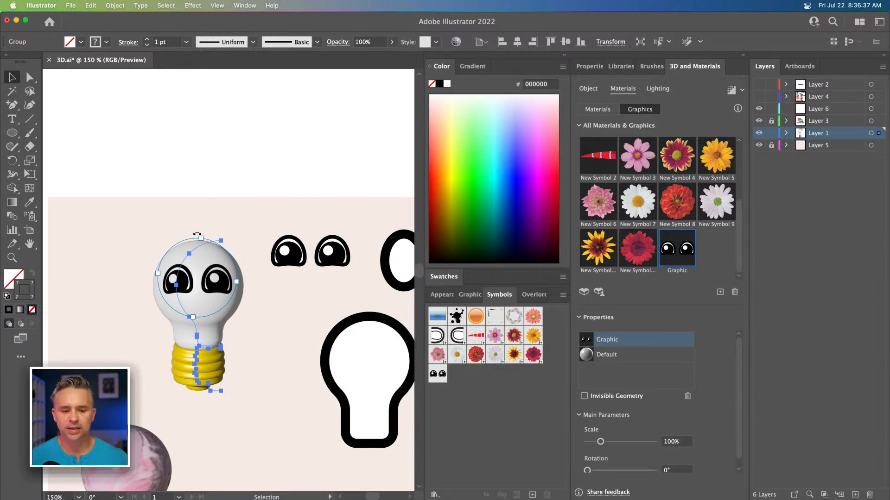
Step: Draw an ellipse below the eyes with the eyes' black 4 pt stroke and no fill
{"action": "left_click", "coordinate": [12, 133]}
{"action": "mouse_move", "coordinate": [277, 281]}
{"action": "left_mouse_down"}
{"action": "mouse_move", "coordinate": [303, 308]}
{"action": "mouse_move", "coordinate": [338, 320]}
{"action": "left_mouse_up"}
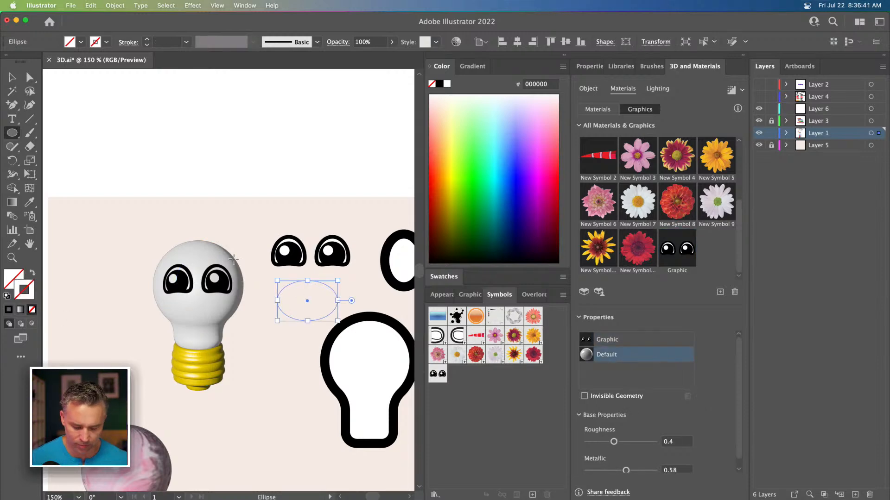
{"action": "key", "text": "i"}
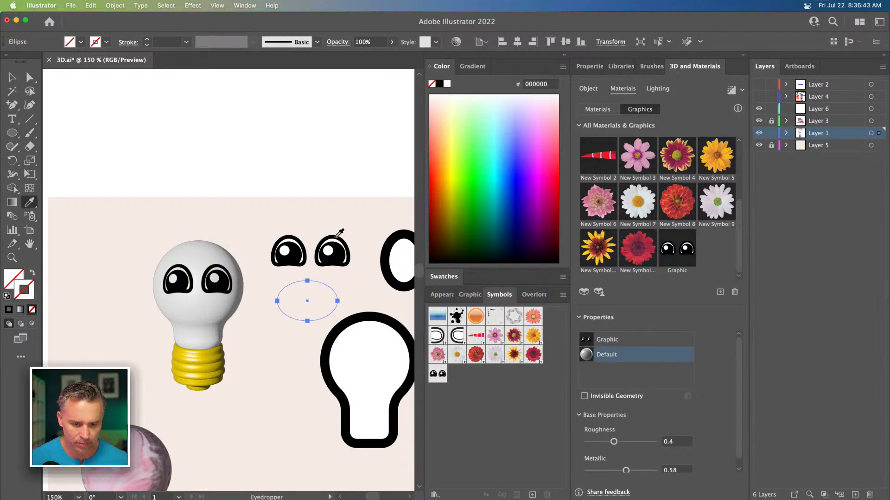
{"action": "left_click", "coordinate": [334, 239]}
{"action": "left_click", "coordinate": [10, 280]}
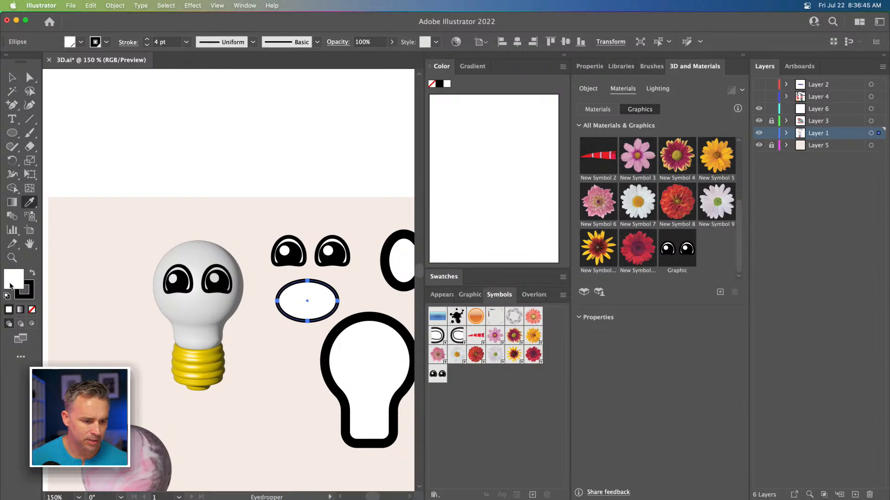
{"action": "left_click", "coordinate": [32, 309]}
{"action": "left_click", "coordinate": [12, 78]}
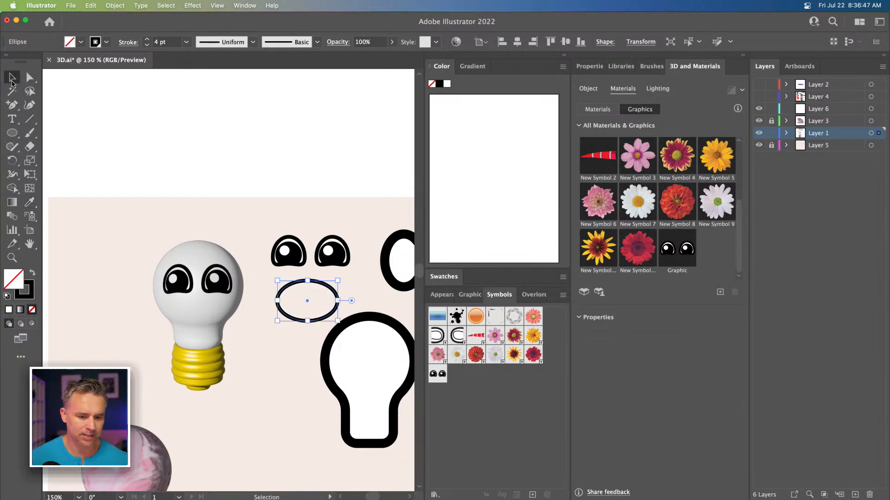
Step: Delete the ellipse's top anchor to turn it into a smile curve
{"action": "key", "text": "super+equal"}
{"action": "key", "text": "super+equal"}
{"action": "key", "text": "super+equal"}
{"action": "scroll", "coordinate": [97, 141], "scroll_direction": "left", "scroll_amount": 3}
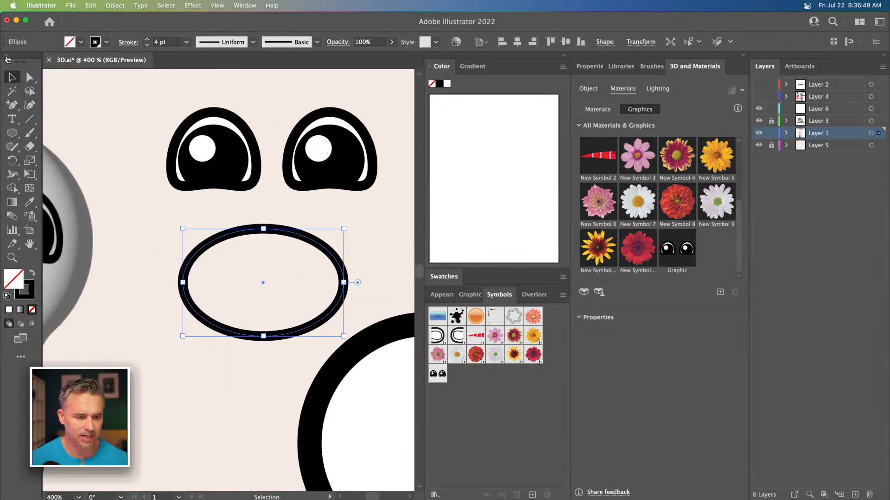
{"action": "key", "text": "a"}
{"action": "left_click_drag", "start_coordinate": [222, 217], "coordinate": [265, 253]}
{"action": "key", "text": "Delete"}
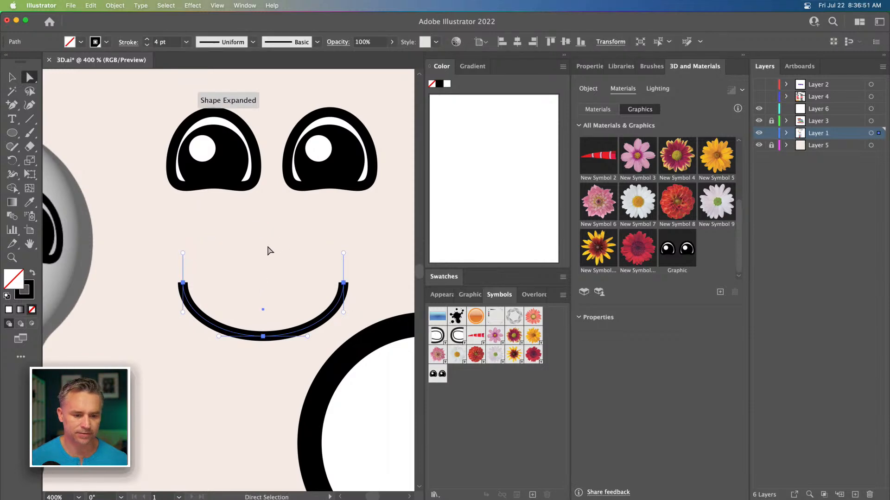
Step: Draw a small ellipse at the smile's left end and delete anchors to leave a short cheek arc
{"action": "left_click", "coordinate": [12, 132]}
{"action": "left_click_drag", "start_coordinate": [132, 235], "coordinate": [201, 290]}
{"action": "key", "text": "a"}
{"action": "left_click_drag", "start_coordinate": [136, 260], "coordinate": [146, 290]}
{"action": "key", "text": "Delete"}
{"action": "left_click_drag", "start_coordinate": [139, 224], "coordinate": [177, 246]}
{"action": "key", "text": "Delete"}
{"action": "left_click", "coordinate": [12, 77]}
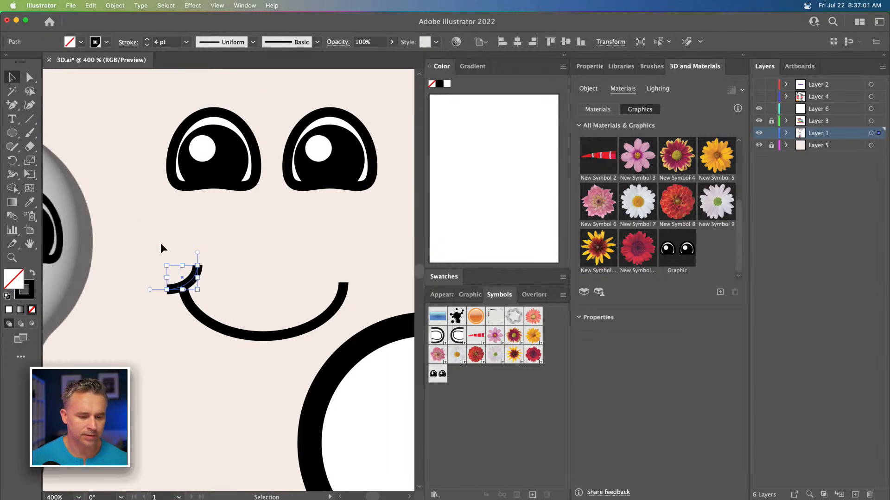
{"action": "left_click", "coordinate": [160, 242]}
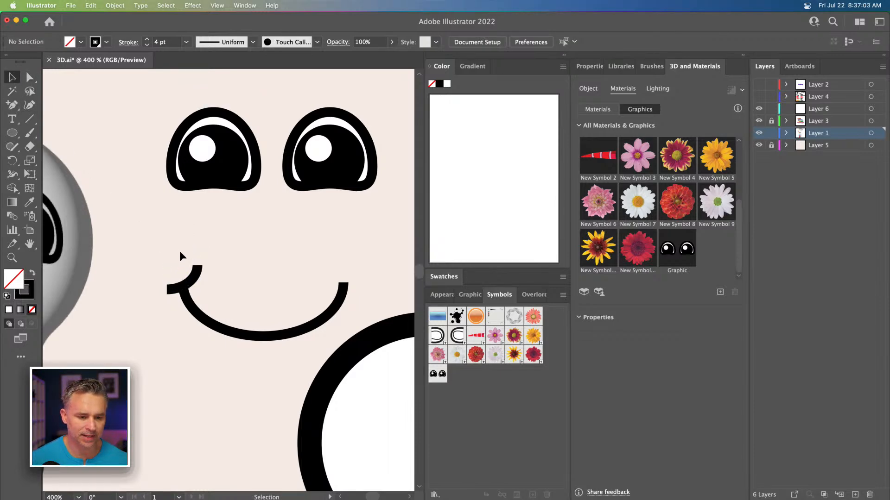
Step: Copy the cheek arc to the smile's right end, reflect it vertically, and align it there
{"action": "left_click", "coordinate": [194, 283]}
{"action": "left_click_drag", "start_coordinate": [194, 280], "coordinate": [332, 282]}
{"action": "left_click_drag", "start_coordinate": [12, 160], "coordinate": [56, 176]}
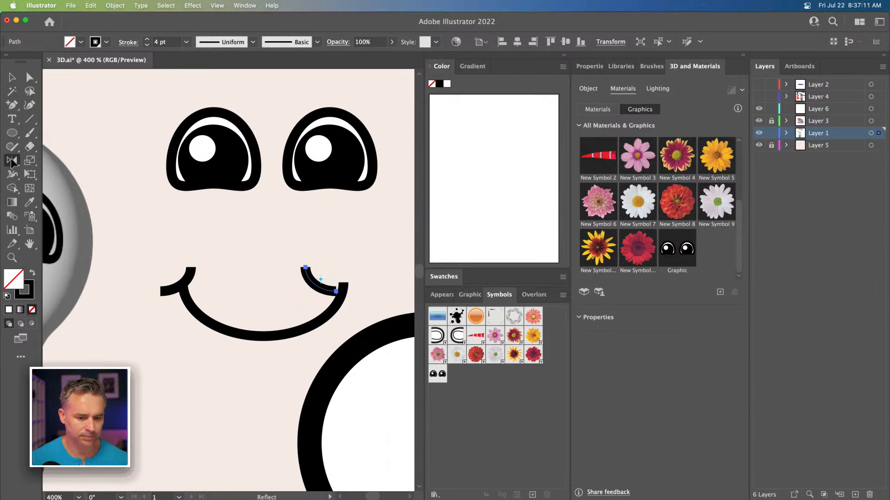
{"action": "double_click", "coordinate": [12, 161]}
{"action": "left_click", "coordinate": [251, 353]}
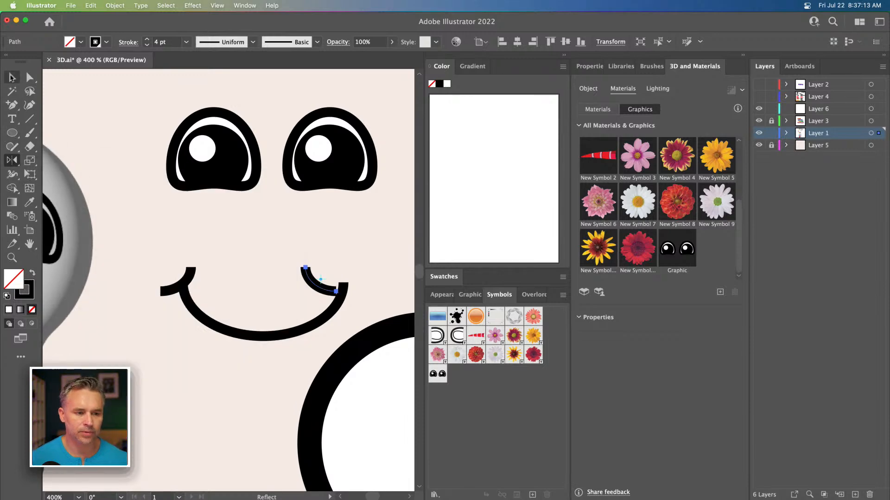
{"action": "left_click", "coordinate": [11, 78]}
{"action": "left_click", "coordinate": [241, 257]}
{"action": "left_click_drag", "start_coordinate": [319, 285], "coordinate": [347, 288]}
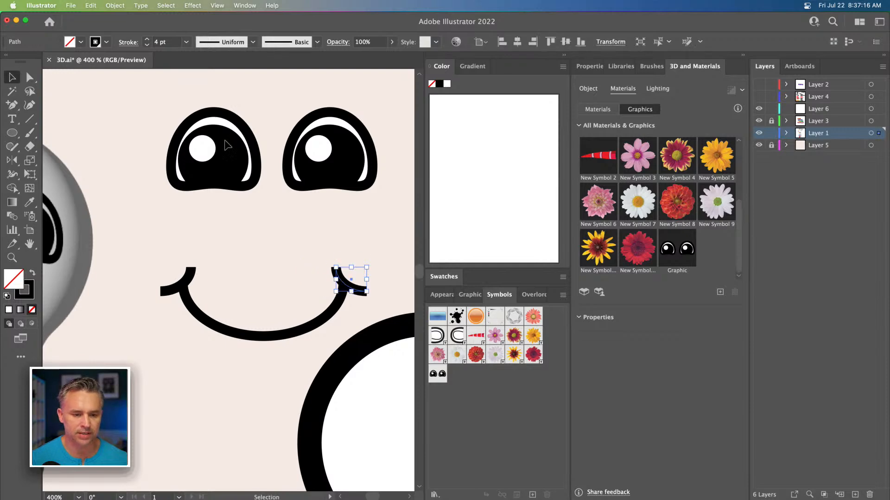
{"action": "left_click", "coordinate": [168, 98]}
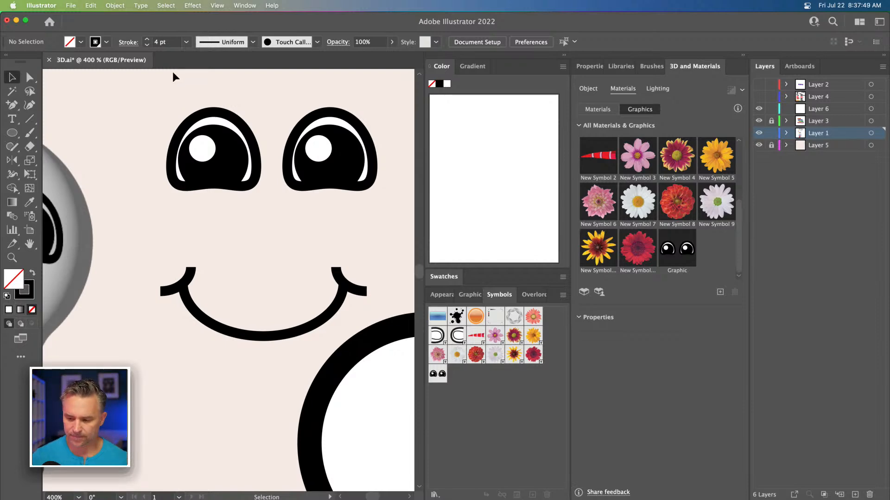
Step: Switch to Chrome and open the pasted Instagram post link in the new tab
{"action": "left_click", "coordinate": [499, 488]}
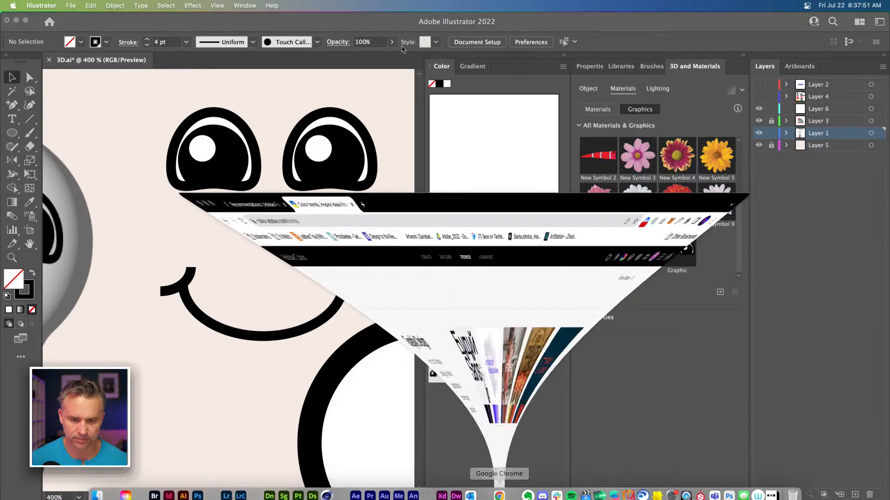
{"action": "left_click", "coordinate": [275, 22]}
{"action": "type", "text": "https://www.instagram.com/p/CgTLAesgE26/?igshid=YmMyMTA2M2Y="}
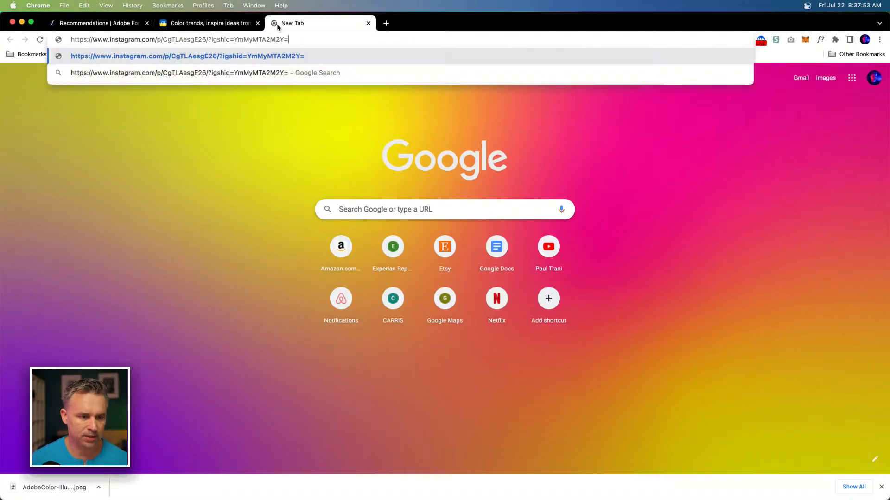
{"action": "key", "text": "Return"}
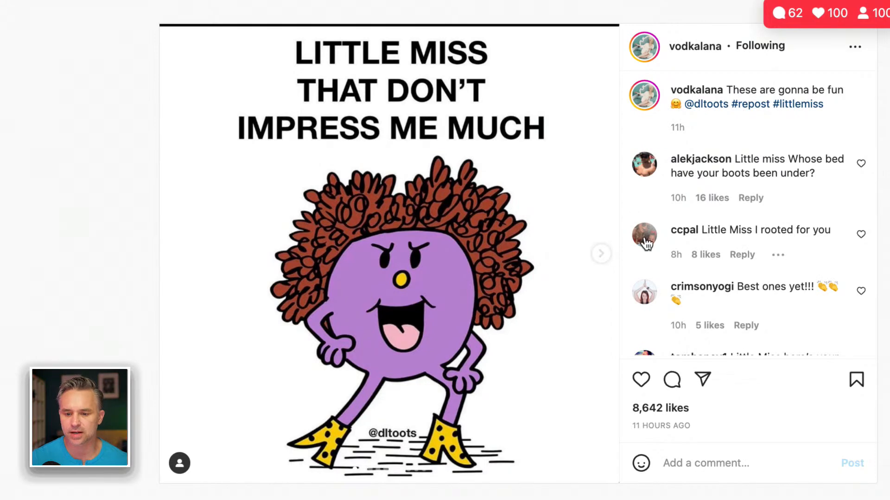
Step: Browse through the images of the Instagram post's carousel
{"action": "left_click", "coordinate": [602, 255]}
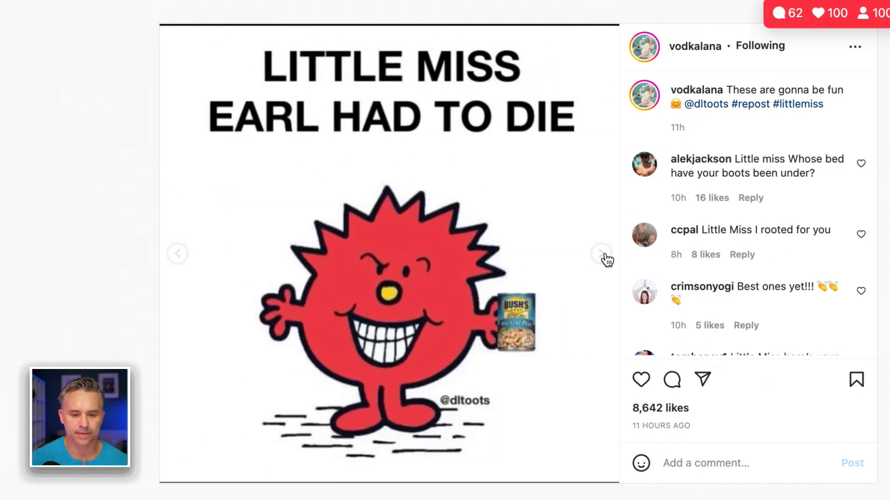
{"action": "left_click", "coordinate": [601, 255]}
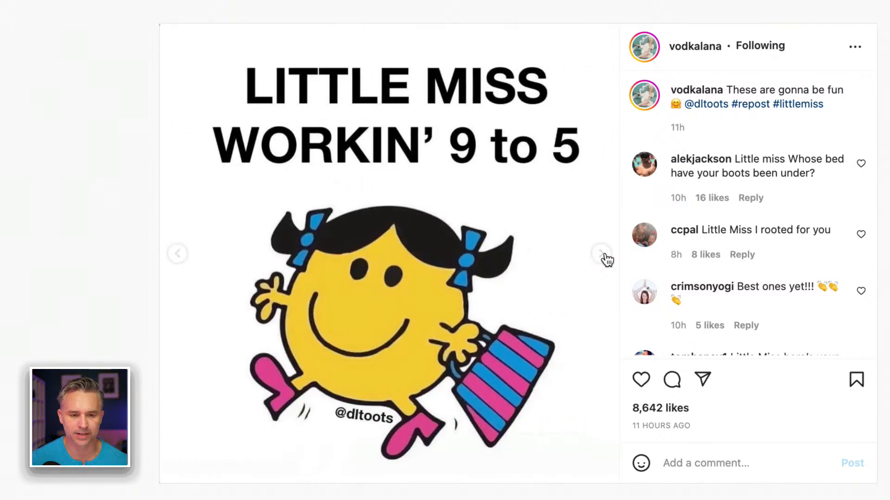
{"action": "left_click", "coordinate": [604, 256]}
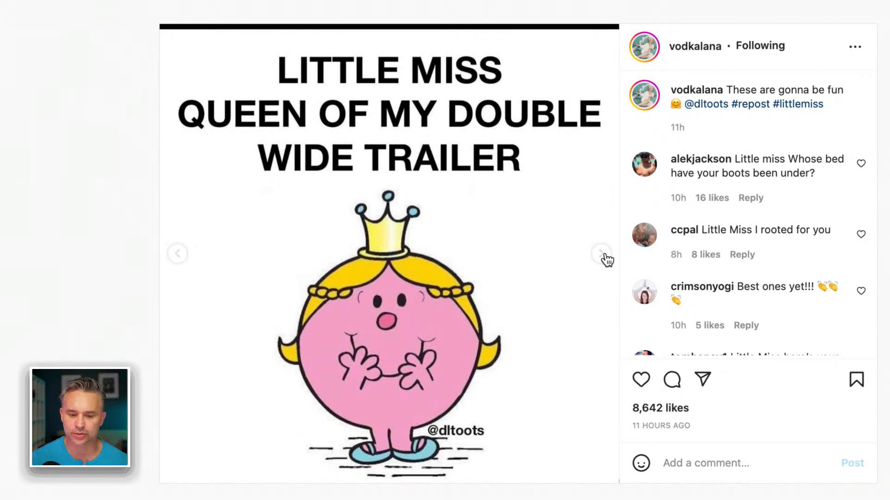
{"action": "left_click", "coordinate": [604, 256]}
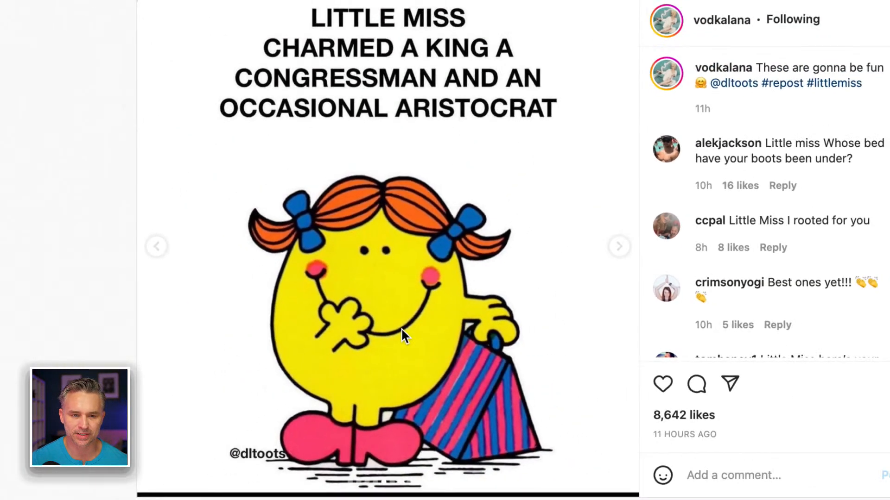
{"action": "left_click", "coordinate": [618, 247]}
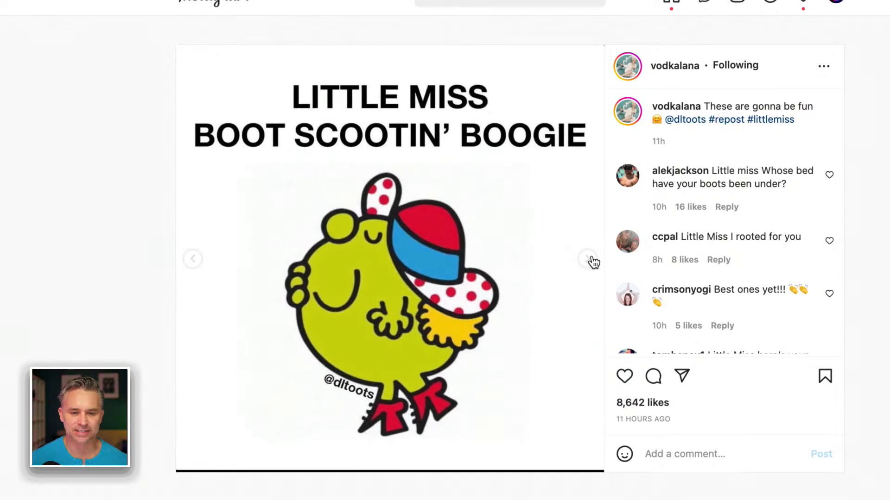
{"action": "left_click", "coordinate": [592, 259]}
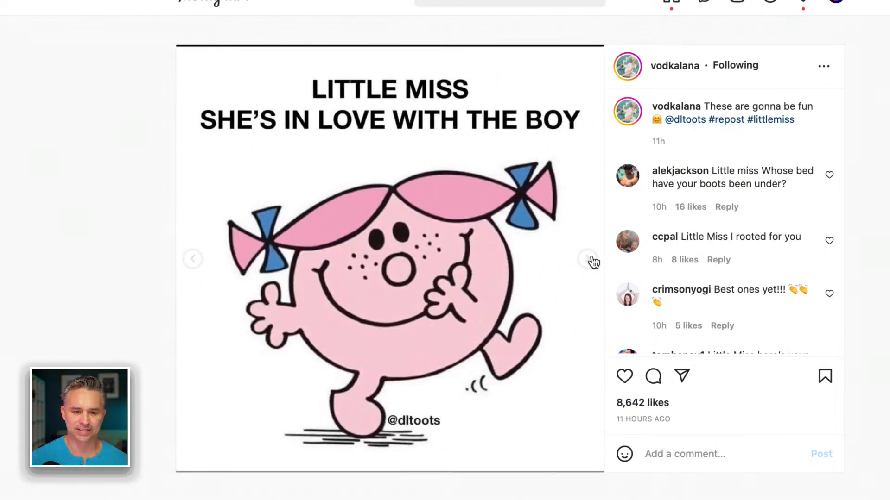
{"action": "left_click", "coordinate": [592, 259]}
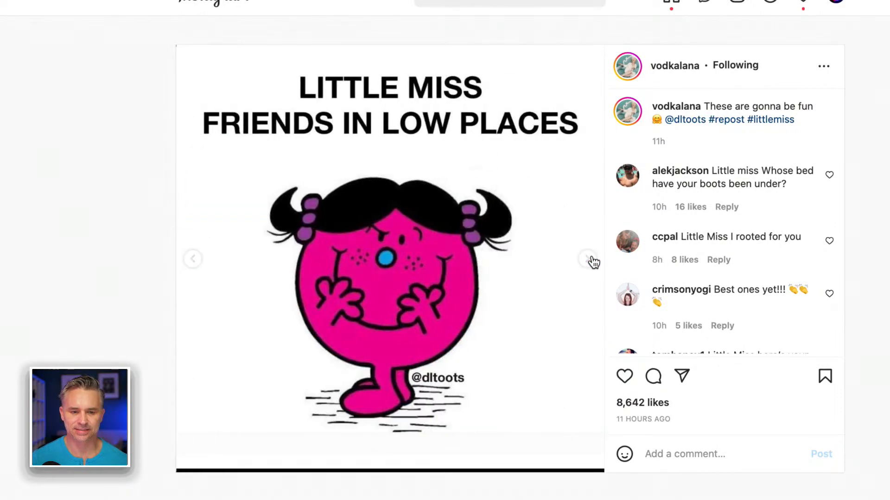
{"action": "left_click", "coordinate": [592, 259]}
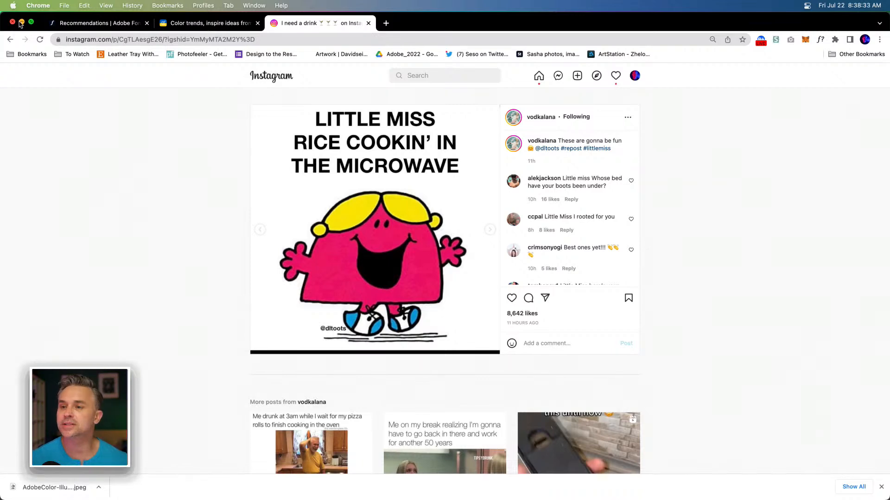
Step: Open your Instagram profile page, then switch back to Illustrator
{"action": "left_click", "coordinate": [634, 78]}
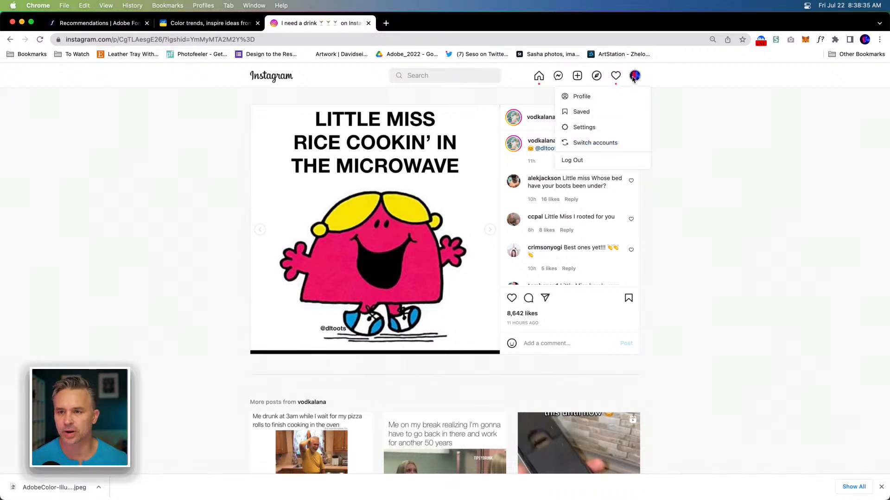
{"action": "left_click", "coordinate": [577, 96]}
{"action": "left_click", "coordinate": [21, 22]}
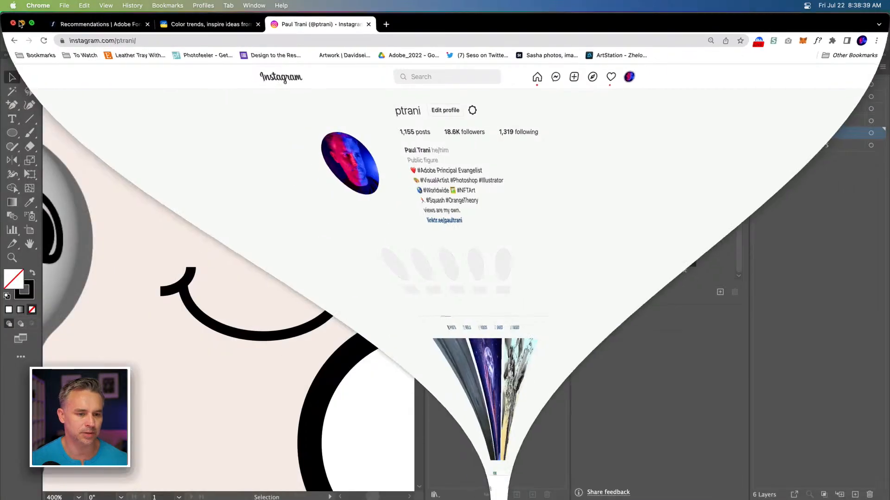
{"action": "left_click", "coordinate": [240, 297]}
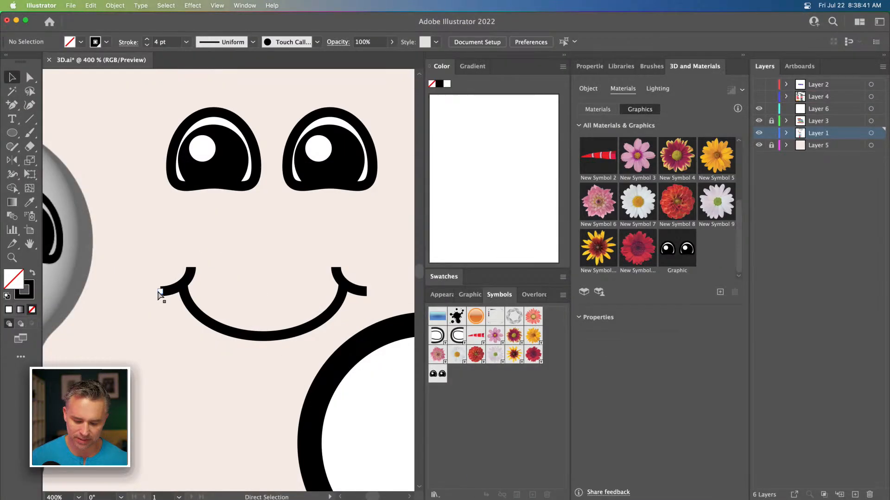
Step: Select the smile with its cheek arcs and add it as a new graphic in the 3D and Materials Graphics library
{"action": "key", "text": "super+minus"}
{"action": "left_click_drag", "start_coordinate": [211, 279], "coordinate": [298, 310]}
{"action": "left_click_drag", "start_coordinate": [213, 301], "coordinate": [684, 272]}
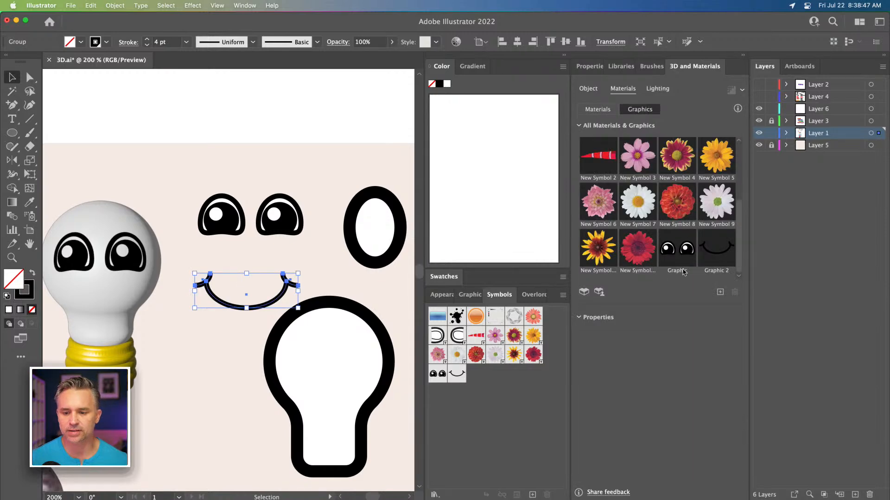
Step: Select the lightbulb and apply the smile graphic to it
{"action": "left_click", "coordinate": [92, 297]}
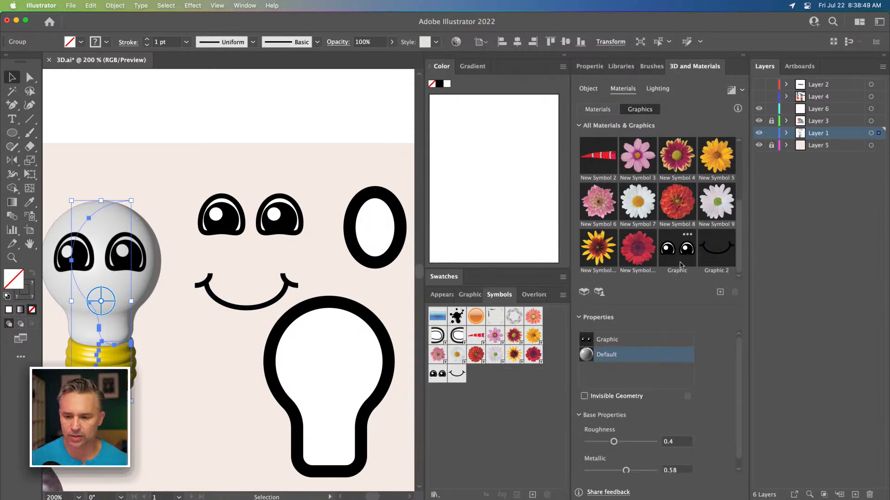
{"action": "left_click", "coordinate": [715, 254]}
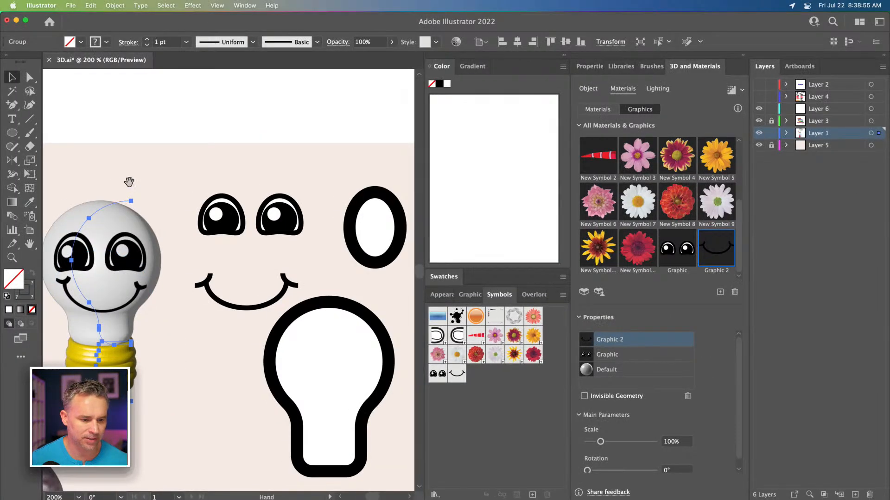
{"action": "scroll", "coordinate": [127, 183], "scroll_direction": "left", "scroll_amount": 3}
{"action": "scroll", "coordinate": [127, 183], "scroll_direction": "down", "scroll_amount": 1}
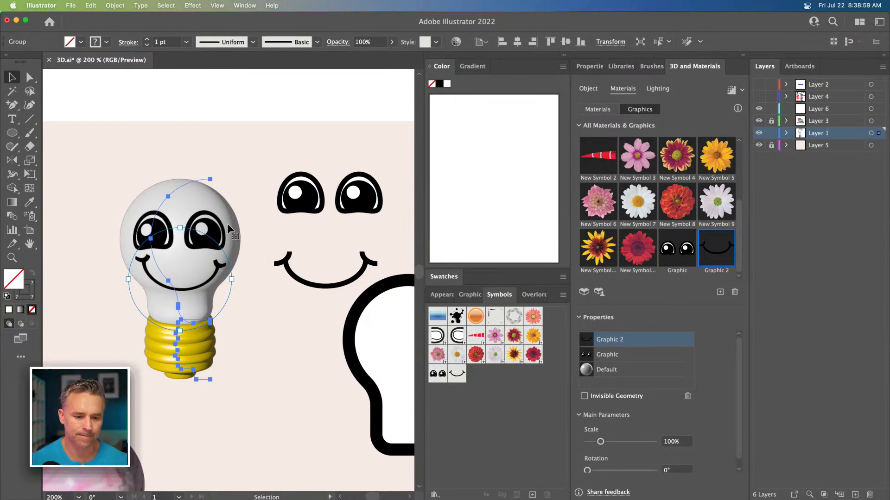
Step: Shrink the eyes graphic on the bulb to about 39% scale and position it above the smile
{"action": "left_click", "coordinate": [606, 355]}
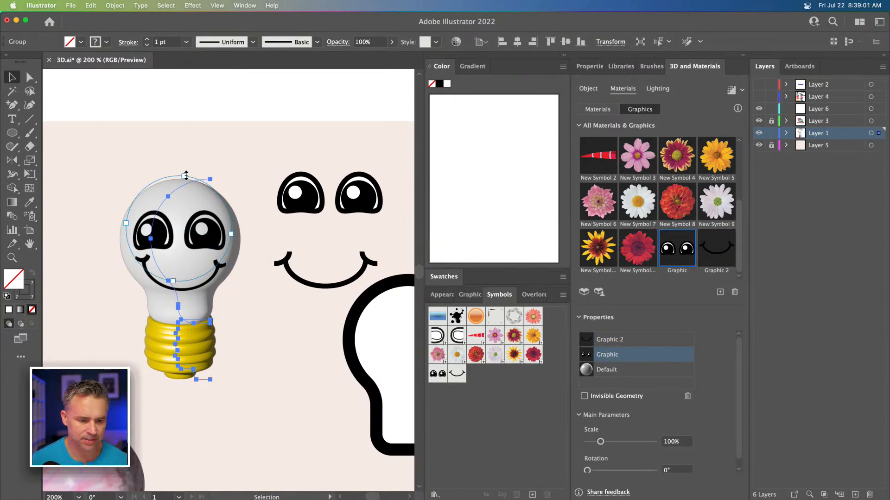
{"action": "left_click_drag", "start_coordinate": [184, 180], "coordinate": [182, 207]}
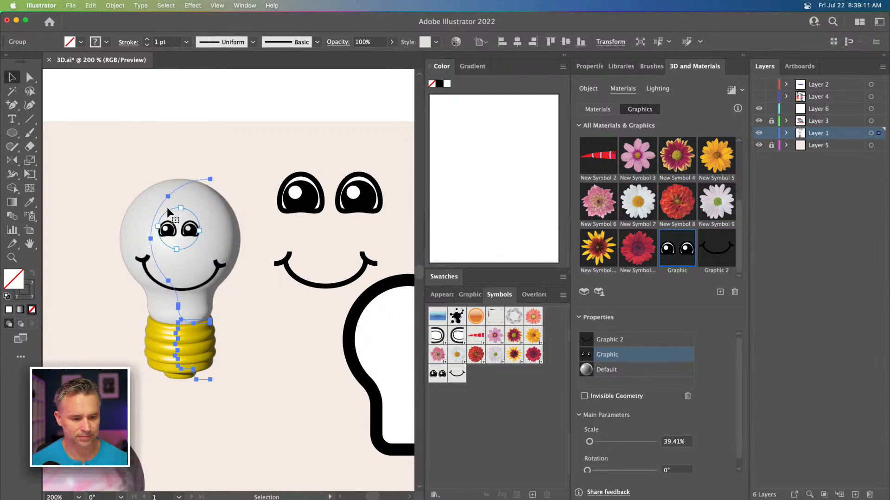
{"action": "left_click", "coordinate": [608, 341]}
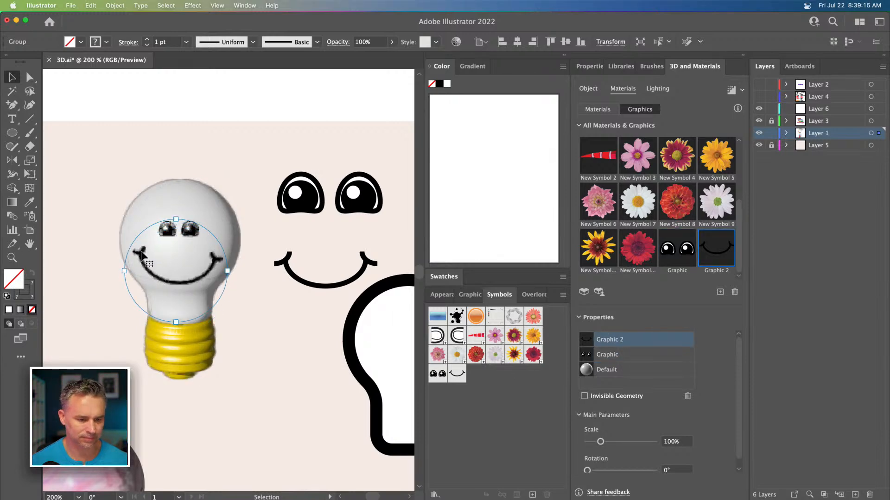
{"action": "left_click", "coordinate": [119, 119]}
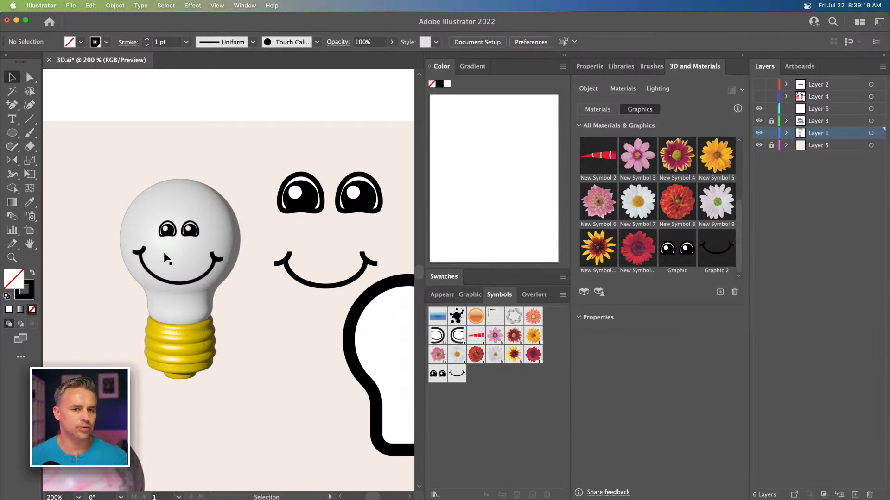
Step: Move the smiling lightbulb next to the "see good in all things" 3D text artwork
{"action": "key", "text": "super+minus"}
{"action": "key", "text": "super+minus"}
{"action": "key", "text": "super+minus"}
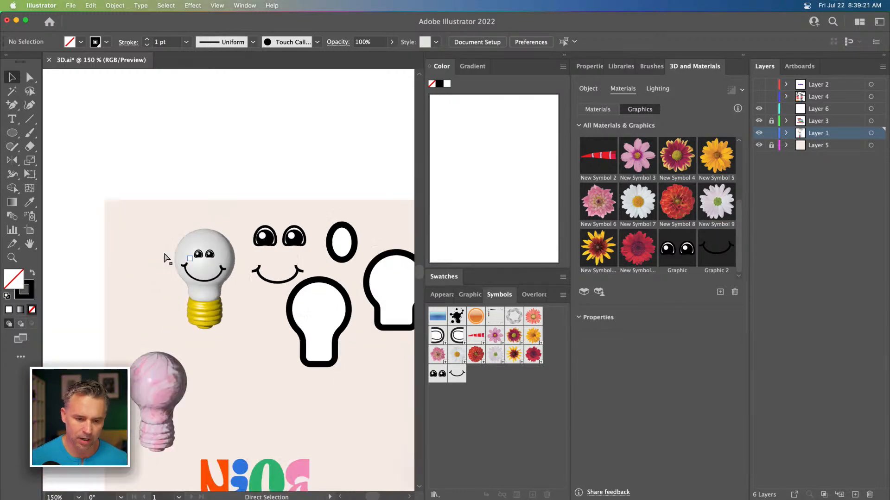
{"action": "scroll", "coordinate": [163, 252], "scroll_direction": "down", "scroll_amount": 3}
{"action": "scroll", "coordinate": [163, 252], "scroll_direction": "right", "scroll_amount": 3}
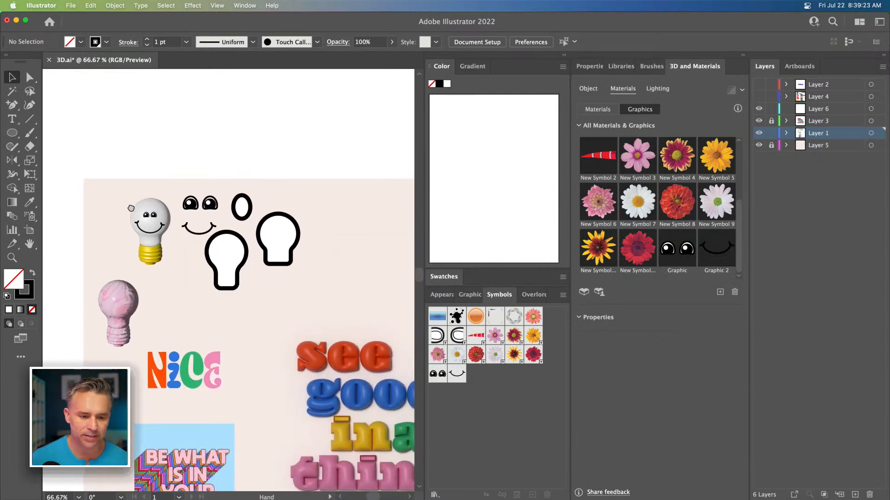
{"action": "left_click_drag", "start_coordinate": [161, 255], "coordinate": [161, 255]}
{"action": "left_click_drag", "start_coordinate": [143, 204], "coordinate": [327, 252]}
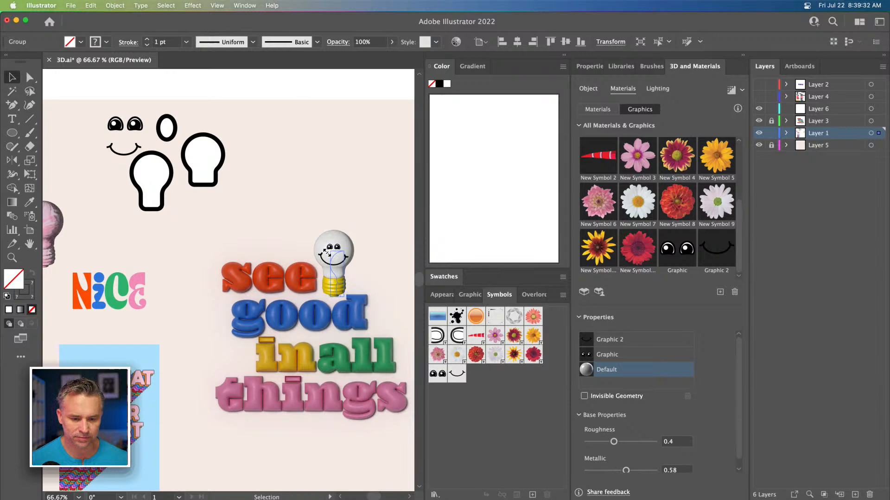
{"action": "left_click_drag", "start_coordinate": [311, 218], "coordinate": [310, 219]}
{"action": "left_click", "coordinate": [309, 216]}
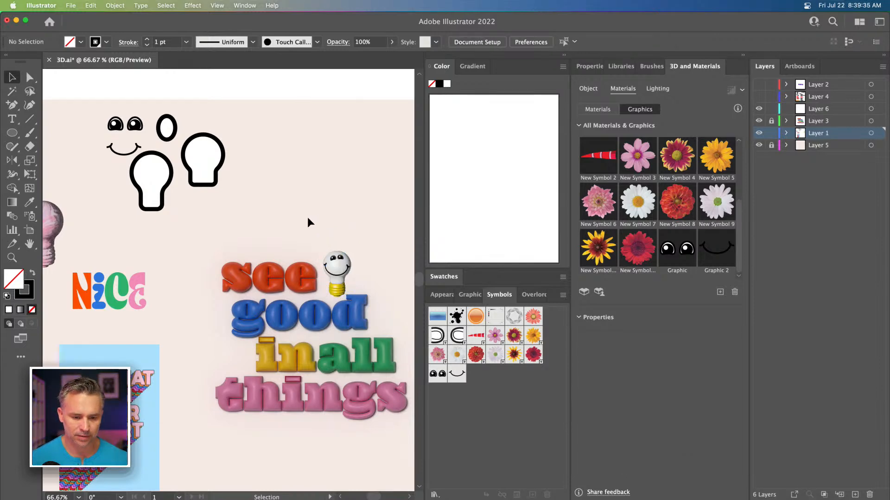
Step: Nudge the eyes graphic and then the smile graphic slightly lower on the bulb
{"action": "left_click", "coordinate": [333, 273]}
{"action": "left_click", "coordinate": [610, 355]}
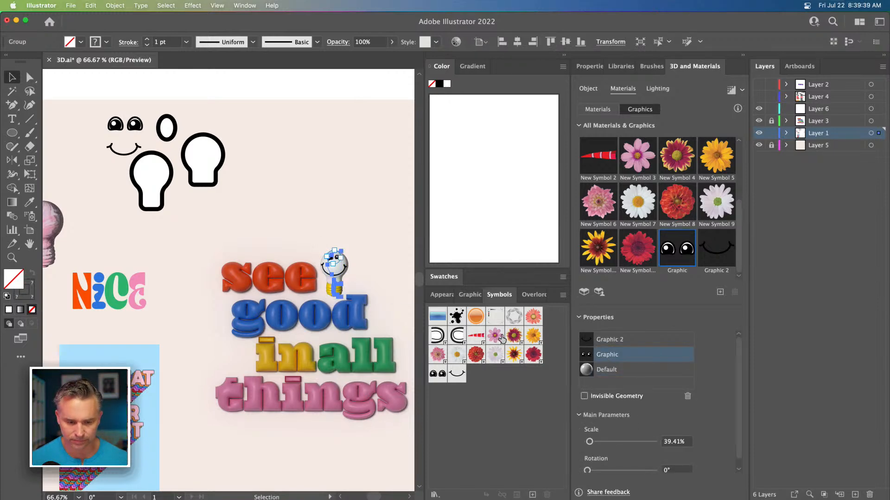
{"action": "key", "text": "super+equal"}
{"action": "key", "text": "super+equal"}
{"action": "key", "text": "super+equal"}
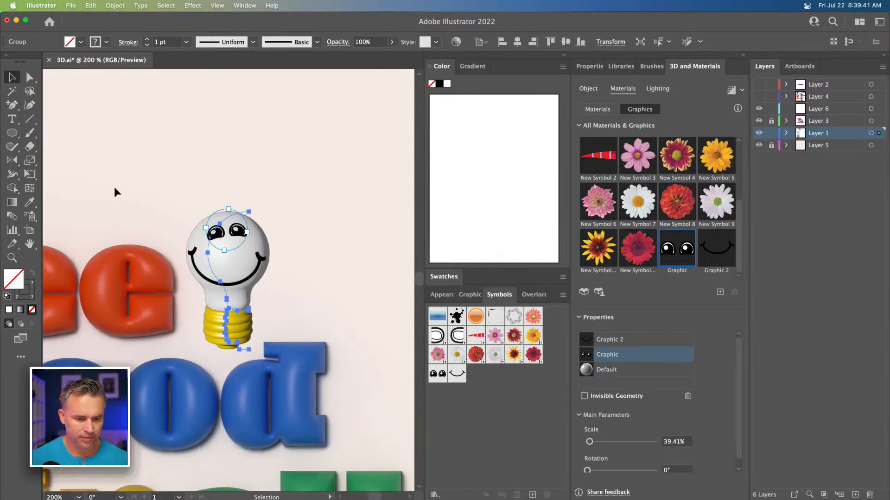
{"action": "left_click_drag", "start_coordinate": [237, 242], "coordinate": [238, 249]}
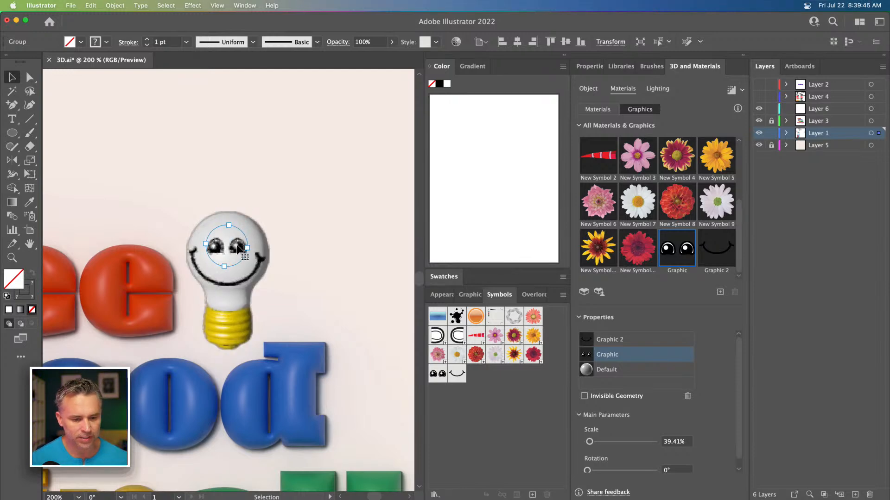
{"action": "left_click", "coordinate": [635, 339]}
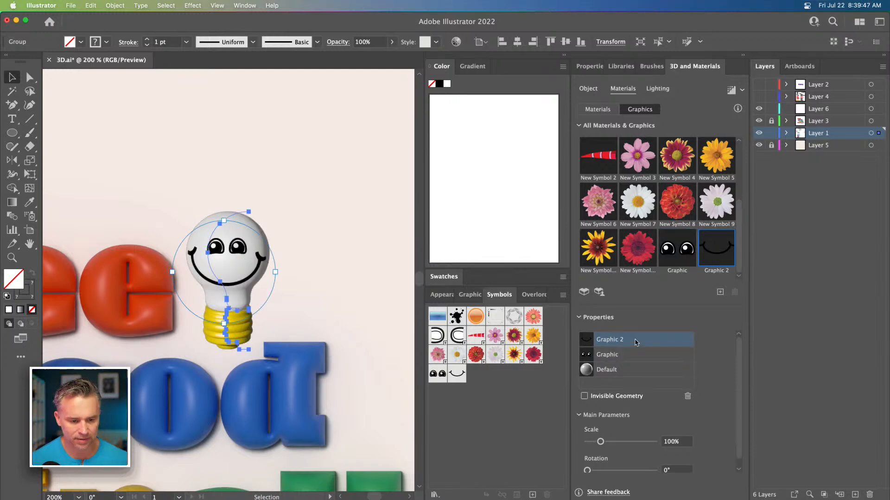
{"action": "left_click_drag", "start_coordinate": [224, 223], "coordinate": [225, 236]}
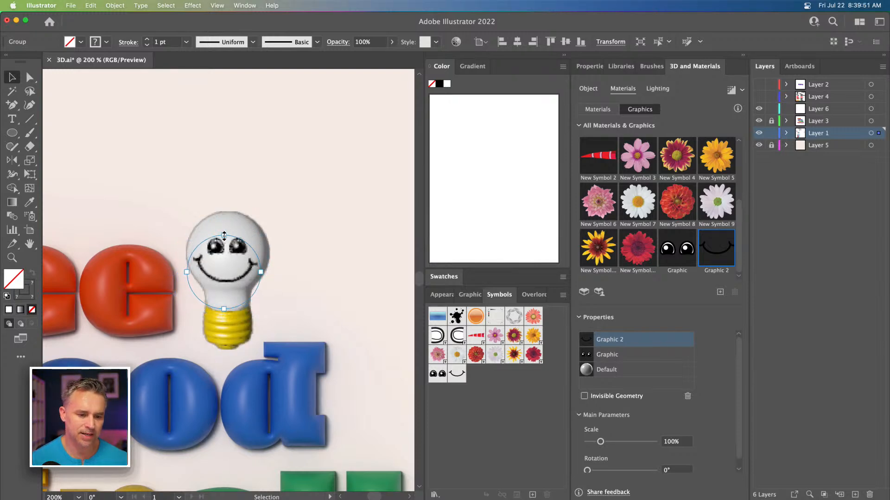
Step: Select the bulb's profile path and hide its 3D and Materials effect in the Appearance panel
{"action": "left_click", "coordinate": [166, 190]}
{"action": "left_click_drag", "start_coordinate": [139, 192], "coordinate": [231, 80]}
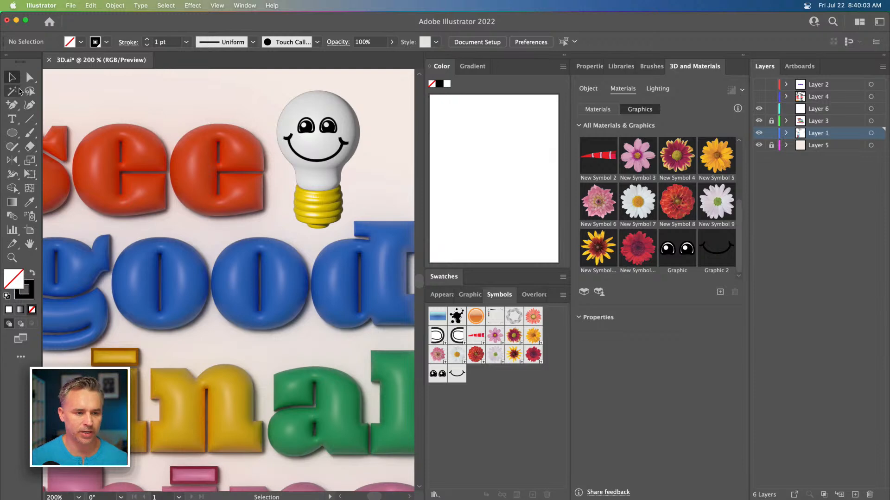
{"action": "left_click", "coordinate": [307, 190]}
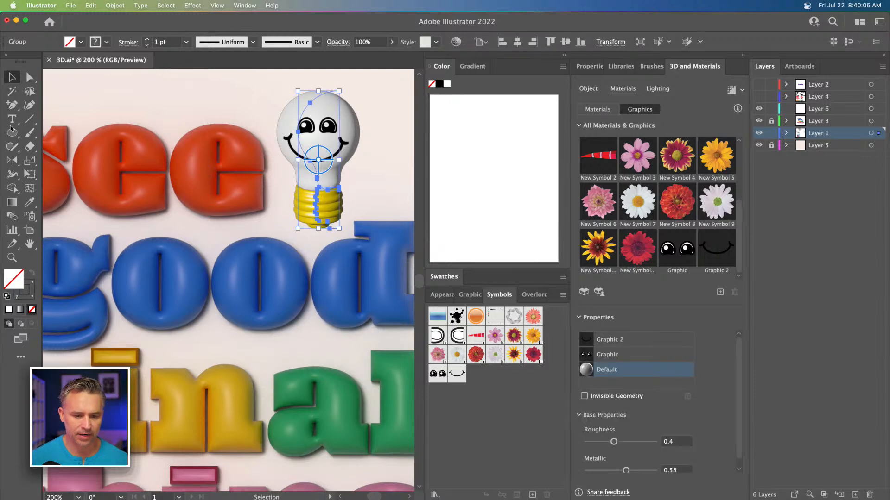
{"action": "key", "text": "a"}
{"action": "left_click", "coordinate": [285, 219]}
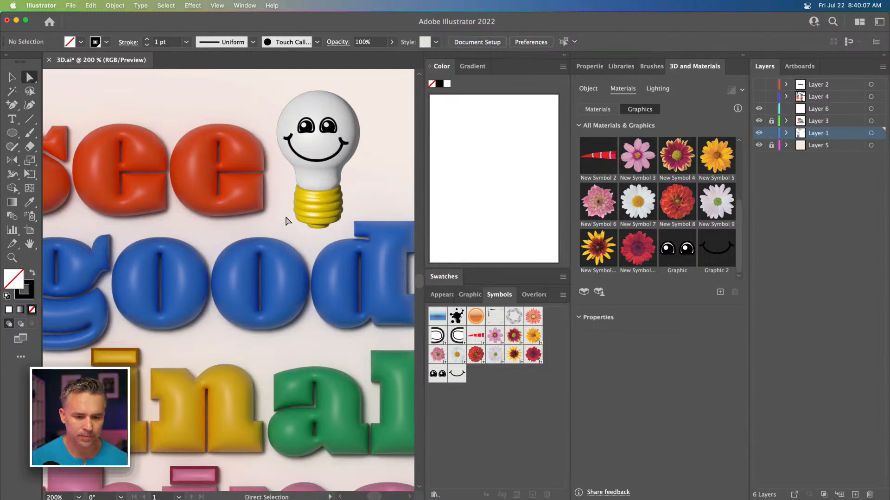
{"action": "left_click", "coordinate": [308, 180]}
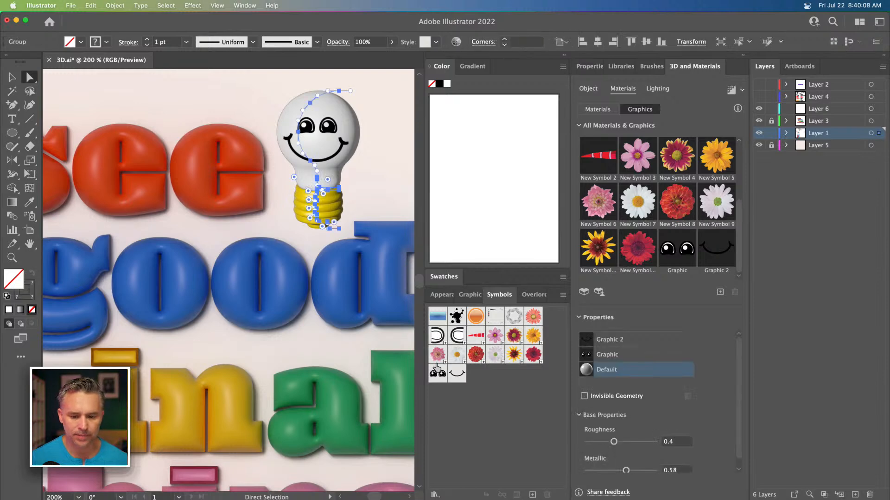
{"action": "left_click", "coordinate": [442, 295]}
{"action": "left_click", "coordinate": [435, 343]}
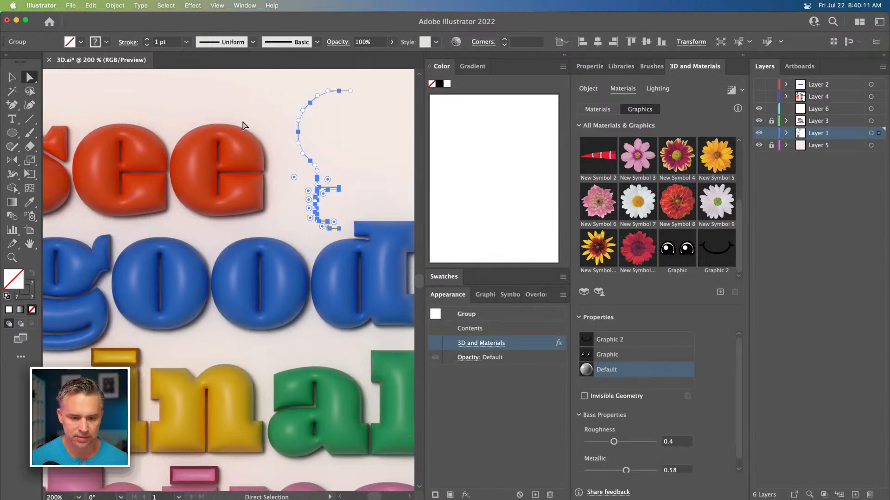
Step: Recolor the bulb base's profile path with a bright yellow stroke and no fill
{"action": "key", "text": "super+equal"}
{"action": "key", "text": "super+equal"}
{"action": "key", "text": "super+equal"}
{"action": "key", "text": "super+equal"}
{"action": "key", "text": "super+equal"}
{"action": "scroll", "coordinate": [242, 126], "scroll_direction": "down", "scroll_amount": 10}
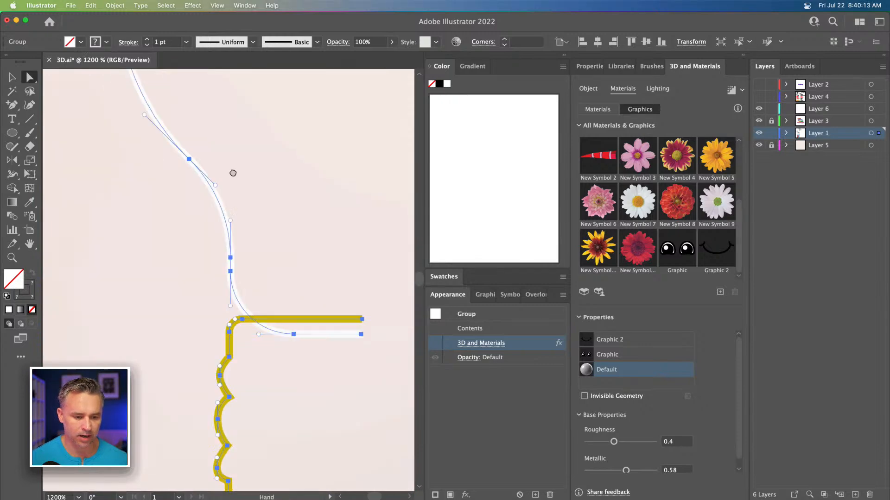
{"action": "left_click", "coordinate": [13, 77]}
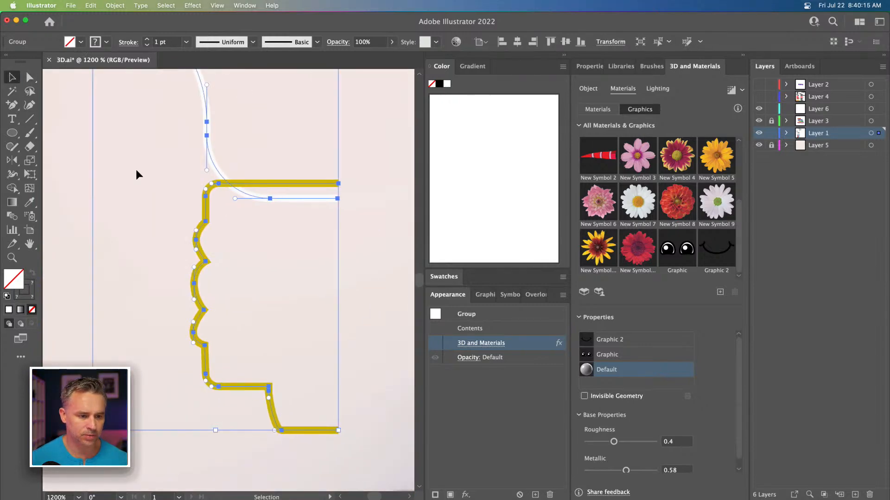
{"action": "left_click", "coordinate": [202, 198]}
{"action": "left_click", "coordinate": [206, 200]}
{"action": "double_click", "coordinate": [206, 200]}
{"action": "left_click", "coordinate": [206, 200]}
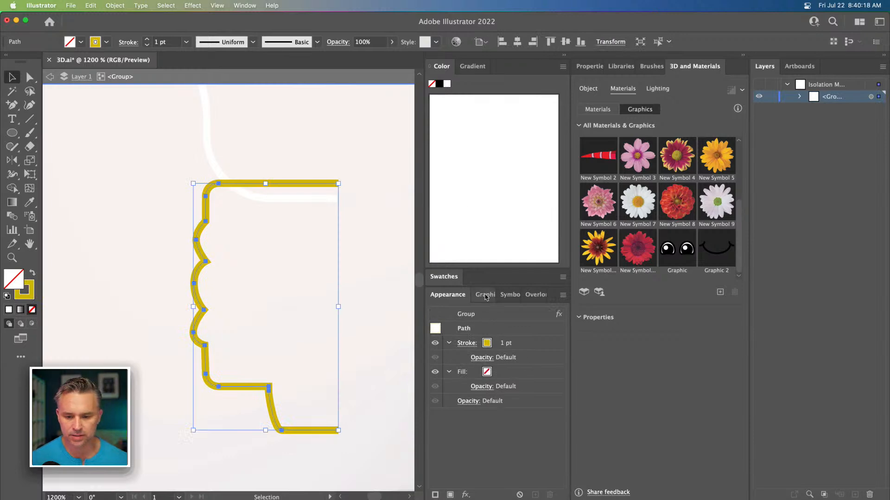
{"action": "left_click", "coordinate": [436, 276]}
{"action": "scroll", "coordinate": [508, 377], "scroll_direction": "down", "scroll_amount": 2}
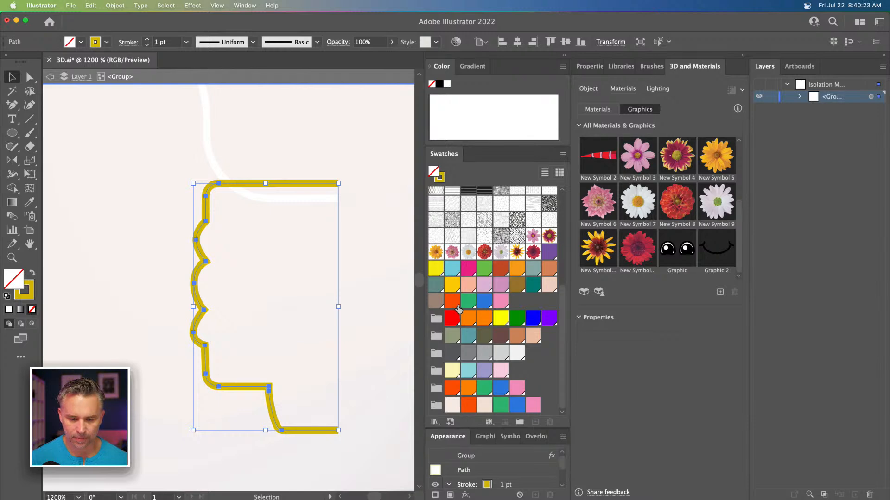
{"action": "left_click", "coordinate": [452, 284]}
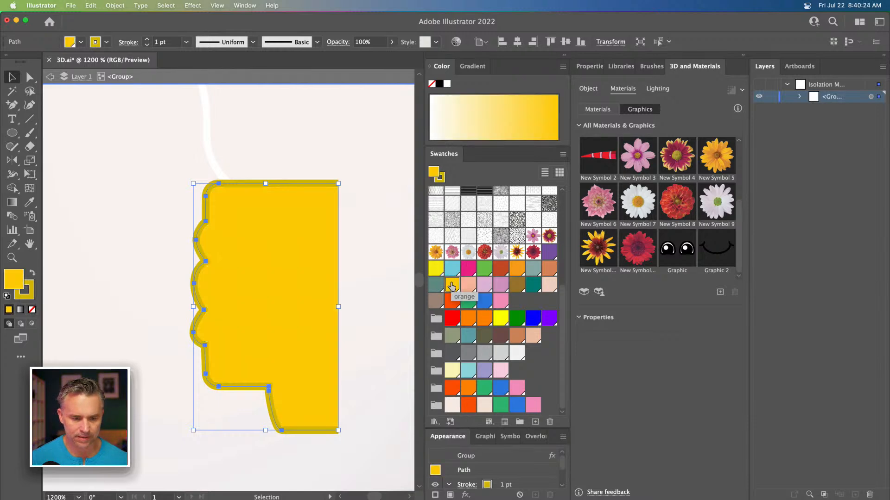
{"action": "left_click", "coordinate": [32, 273]}
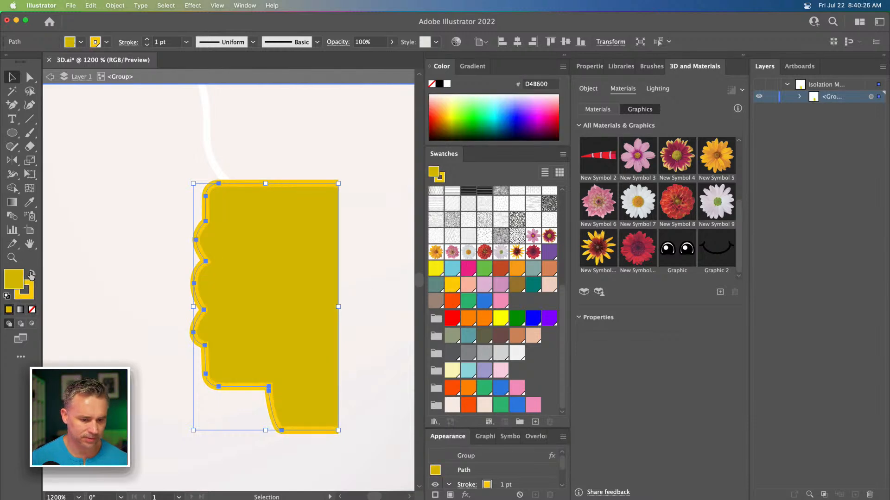
{"action": "left_click", "coordinate": [31, 309]}
{"action": "double_click", "coordinate": [122, 167]}
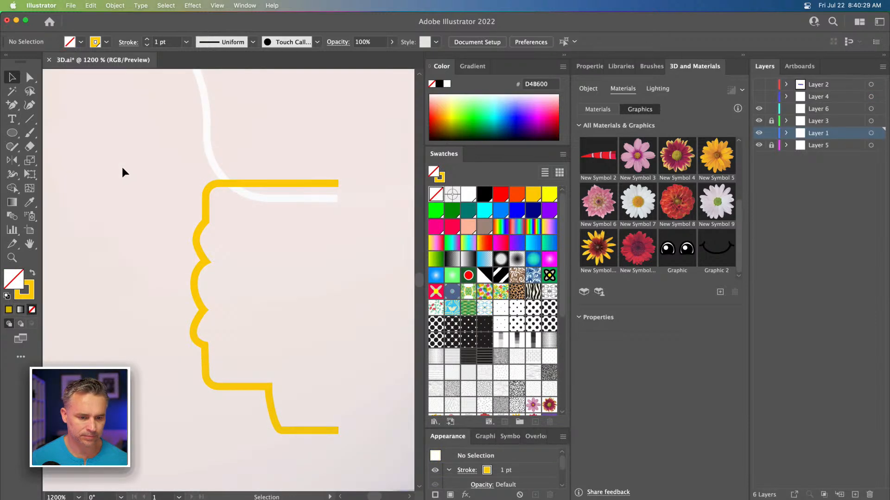
Step: Turn the bulb group's 3D and Materials effect back on and unlock Layer 3
{"action": "left_click", "coordinate": [212, 167]}
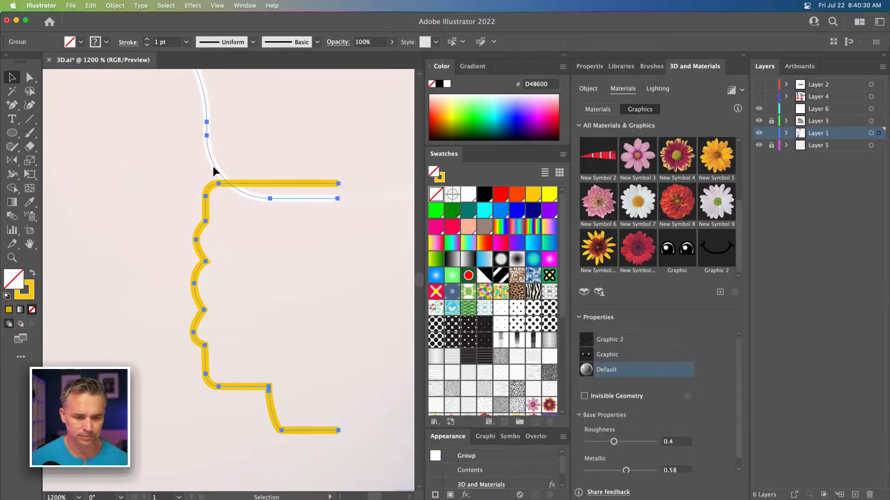
{"action": "left_click", "coordinate": [436, 484]}
{"action": "key", "text": "a"}
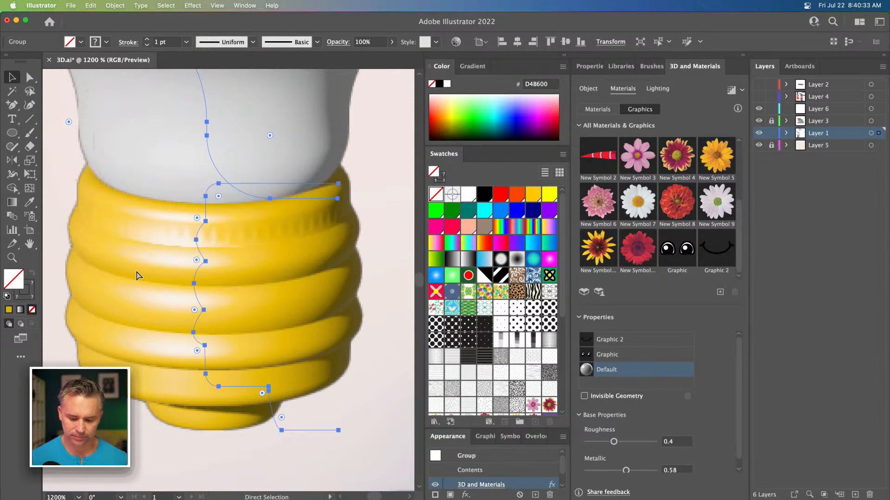
{"action": "key", "text": "super+0"}
{"action": "left_click", "coordinate": [137, 189]}
{"action": "left_click_drag", "start_coordinate": [142, 321], "coordinate": [195, 292]}
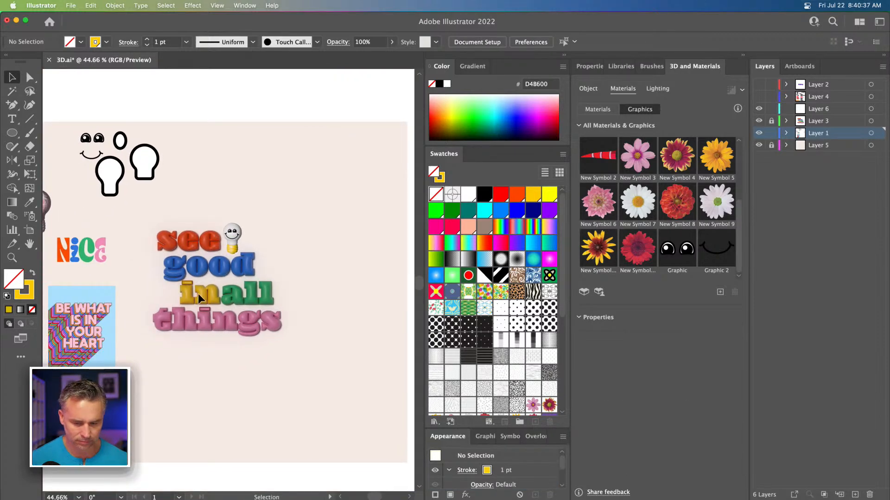
{"action": "left_click", "coordinate": [772, 121]}
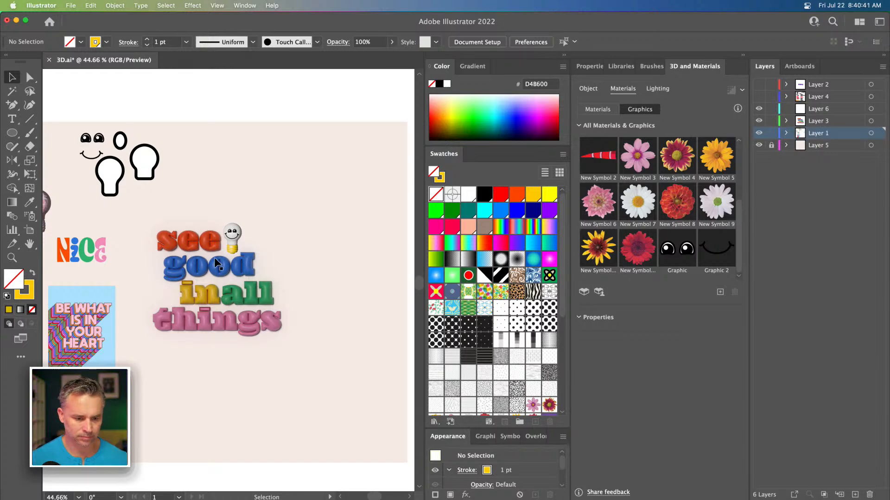
Step: Examine the lightbulb beside the 3D text at closer zoom
{"action": "key", "text": "super+1"}
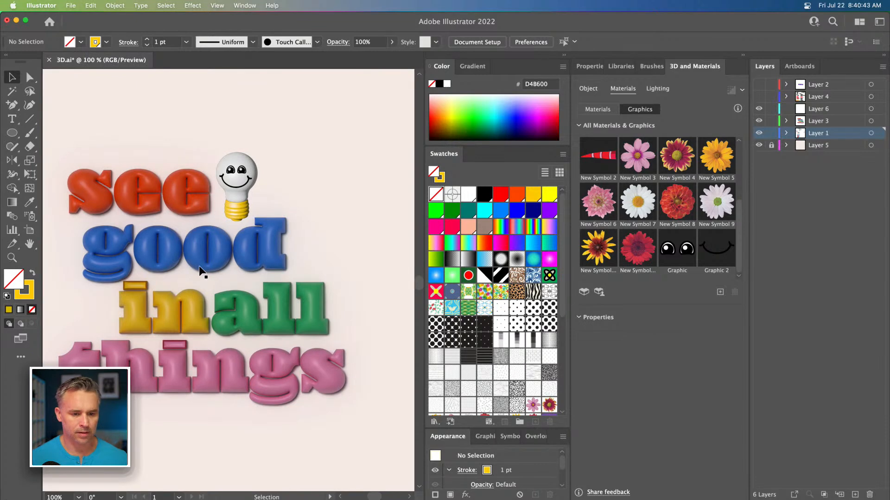
{"action": "left_click_drag", "start_coordinate": [272, 180], "coordinate": [220, 178]}
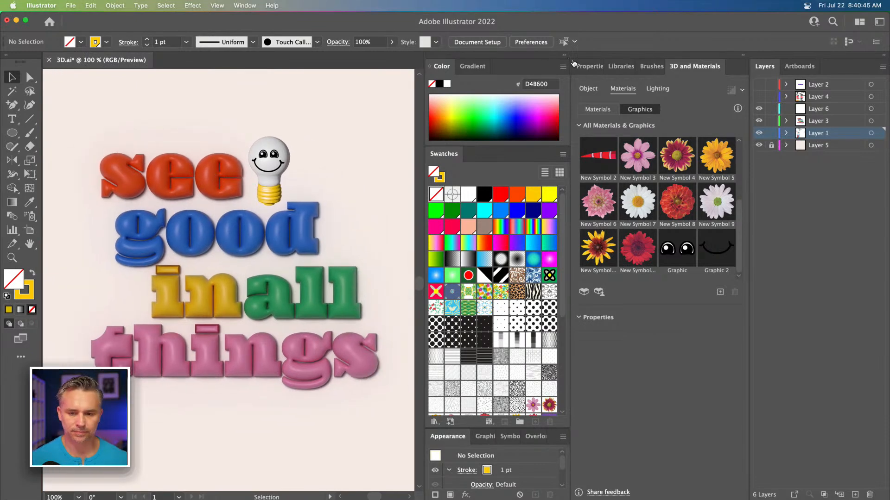
{"action": "left_click", "coordinate": [566, 55]}
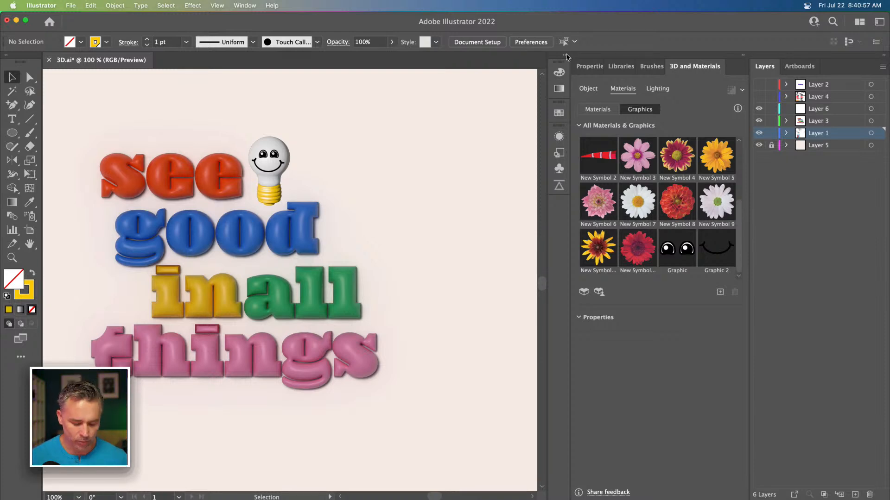
{"action": "key", "text": "super+equal"}
{"action": "left_click_drag", "start_coordinate": [171, 167], "coordinate": [256, 194]}
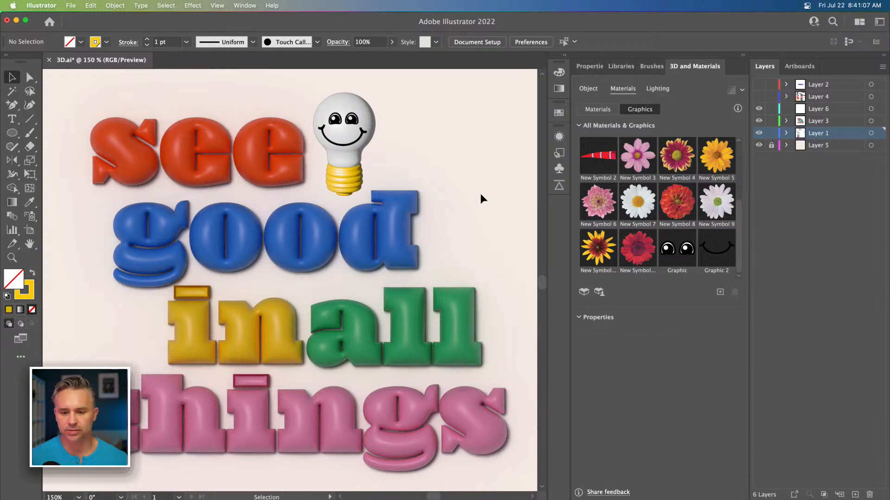
{"action": "left_click", "coordinate": [716, 251]}
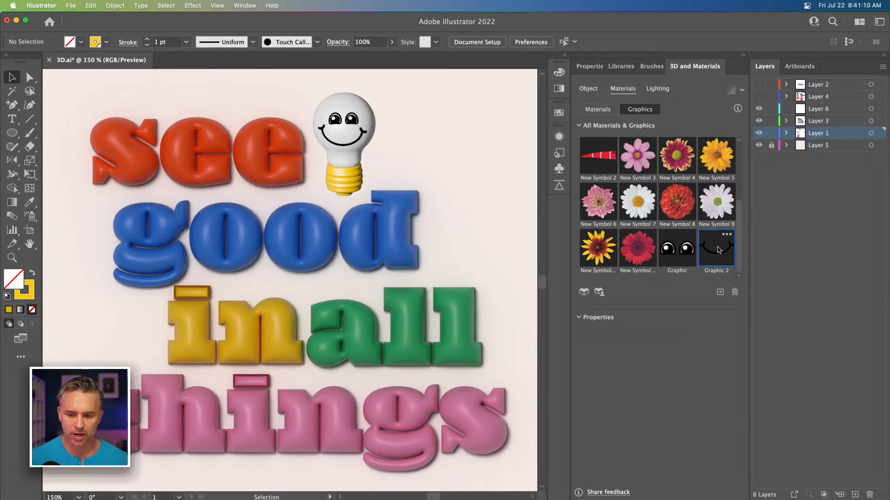
Step: Open the smile symbol for editing and change its stroke colour to blue
{"action": "left_click", "coordinate": [564, 55]}
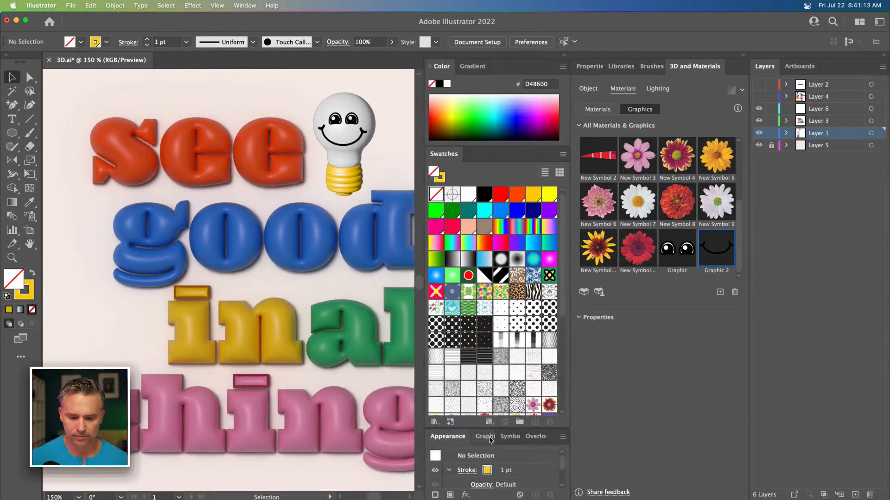
{"action": "left_click", "coordinate": [486, 436]}
{"action": "double_click", "coordinate": [481, 155]}
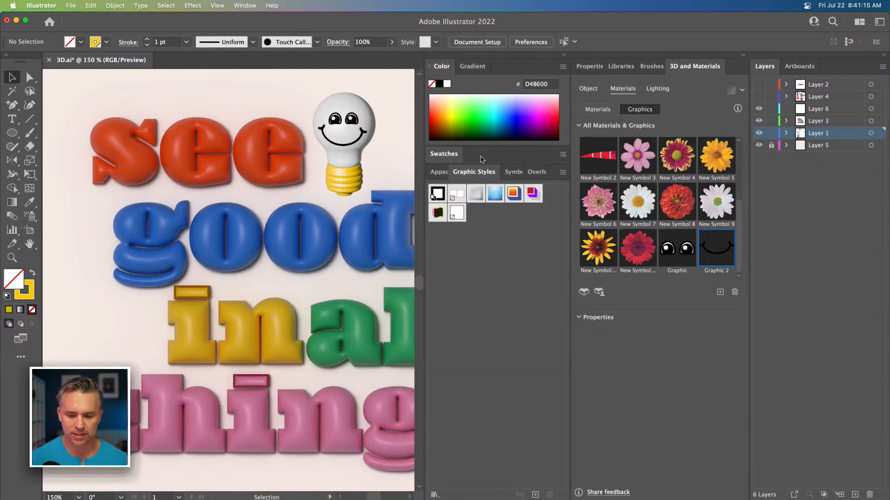
{"action": "left_click", "coordinate": [502, 172]}
{"action": "double_click", "coordinate": [450, 251]}
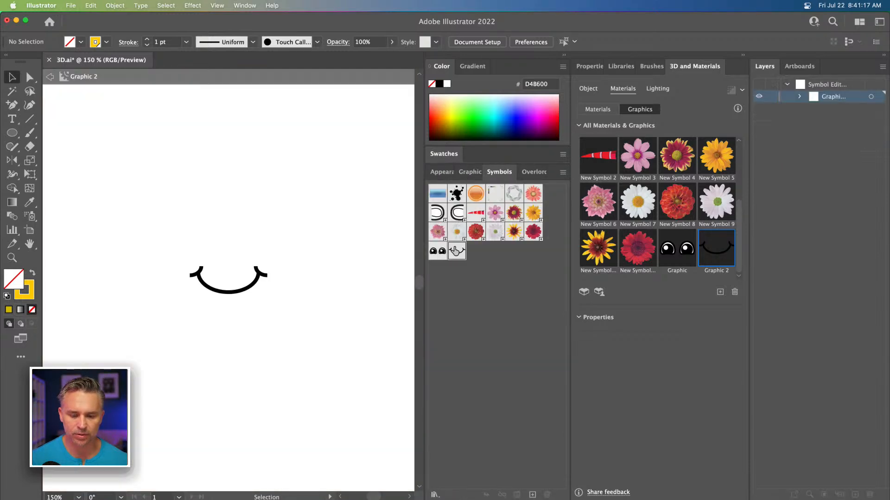
{"action": "left_click_drag", "start_coordinate": [155, 228], "coordinate": [274, 331]}
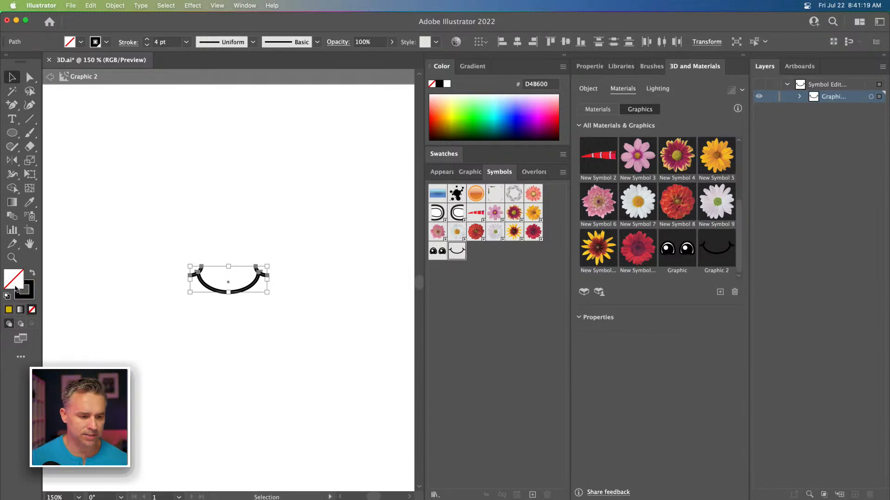
{"action": "left_click", "coordinate": [17, 297]}
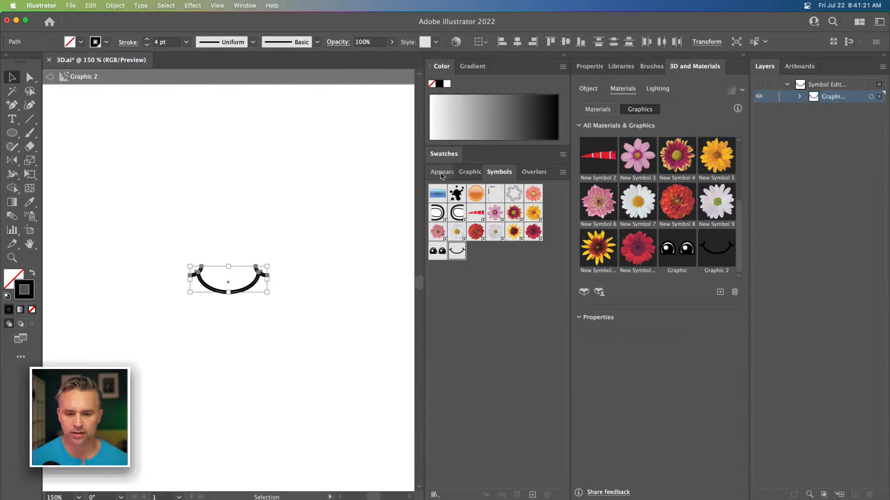
{"action": "left_click", "coordinate": [445, 160]}
{"action": "scroll", "coordinate": [494, 366], "scroll_direction": "down", "scroll_amount": 5}
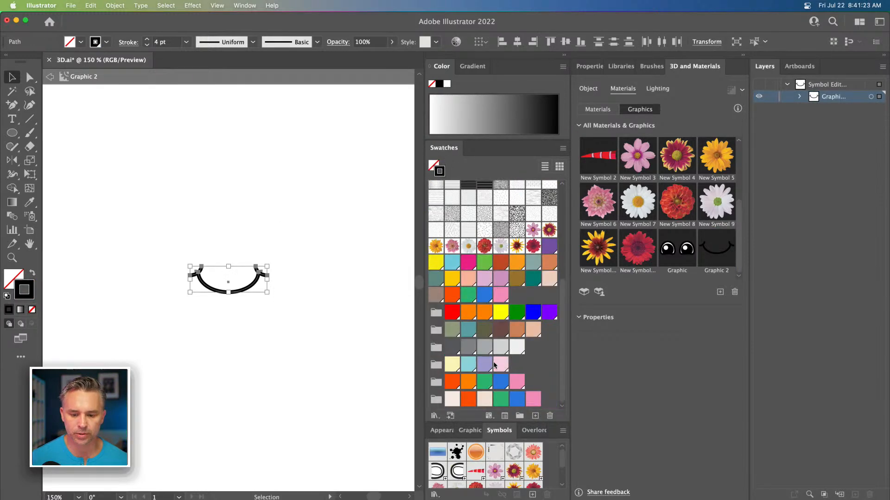
{"action": "left_click", "coordinate": [500, 382]}
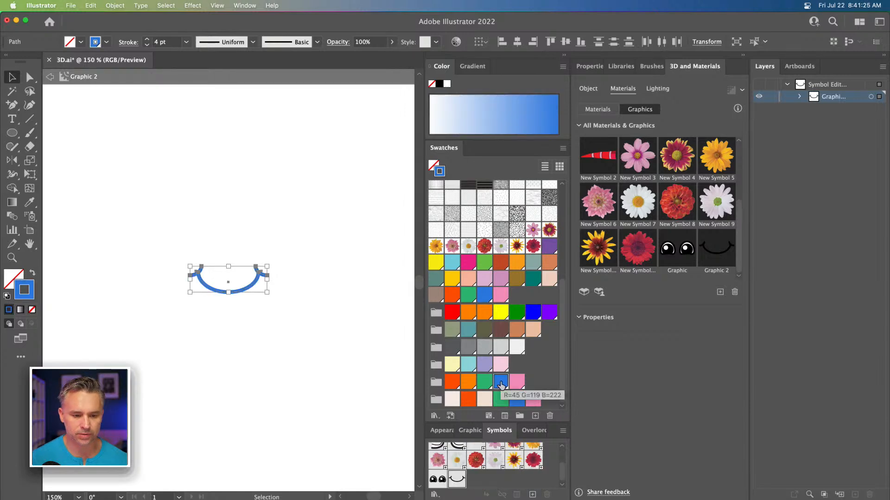
{"action": "left_click", "coordinate": [222, 217]}
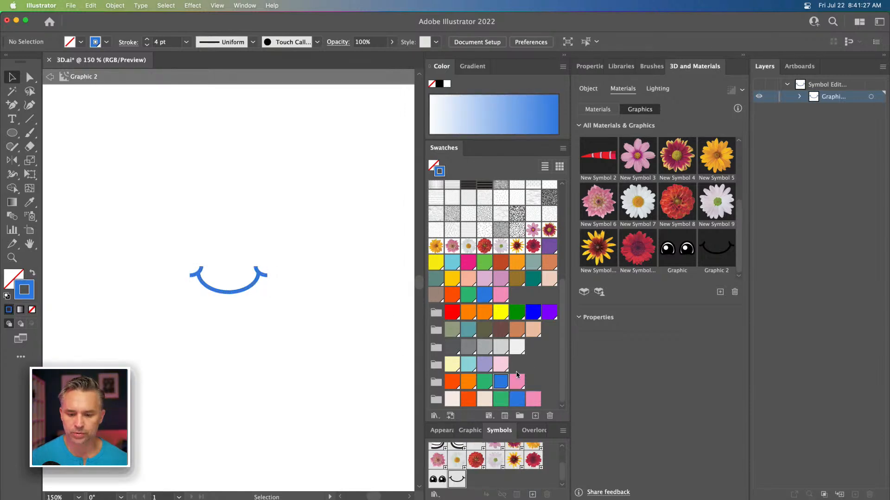
Step: Open the eyes symbol for editing and fill the white eye rims with blue
{"action": "left_click", "coordinate": [437, 481]}
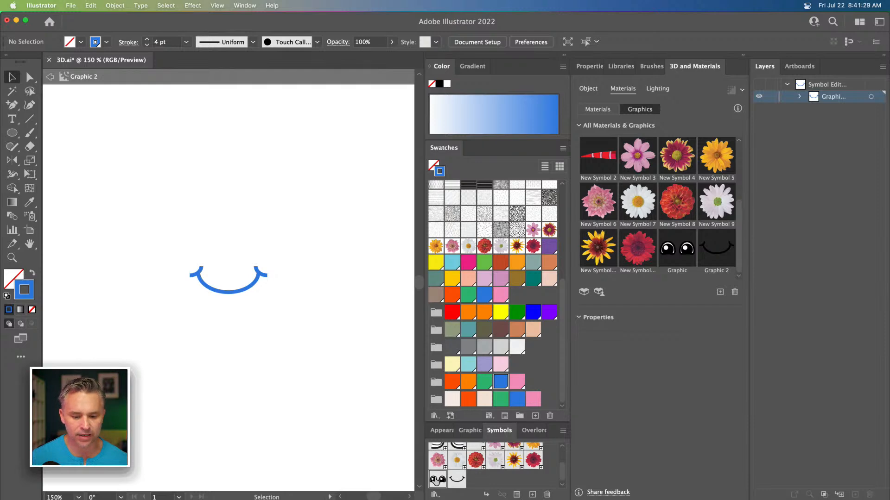
{"action": "double_click", "coordinate": [437, 481]}
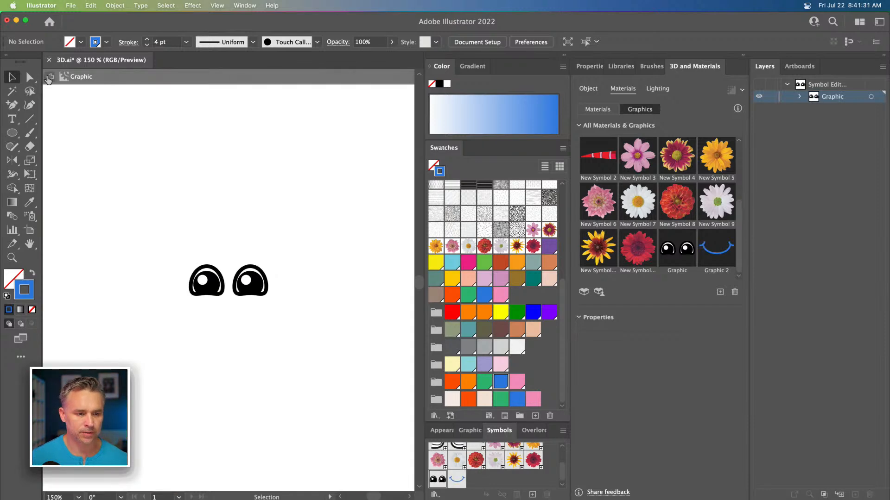
{"action": "key", "text": "super+equal"}
{"action": "key", "text": "super+equal"}
{"action": "key", "text": "super+equal"}
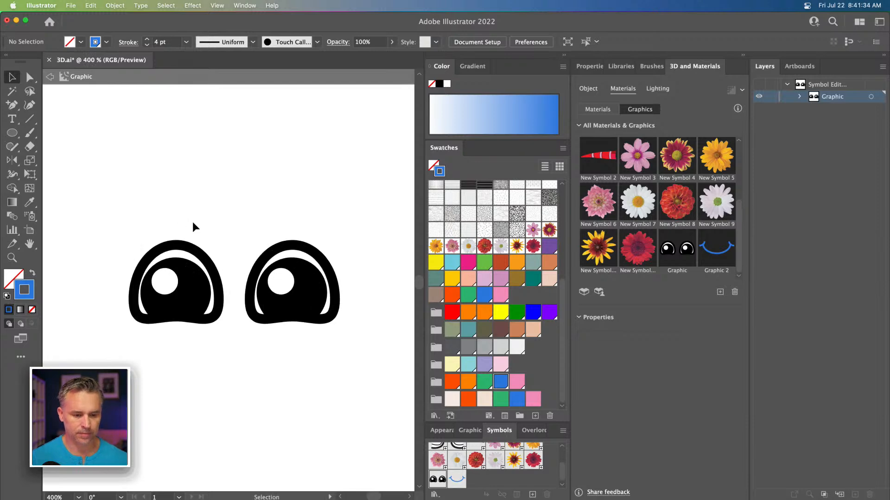
{"action": "left_click", "coordinate": [174, 246]}
{"action": "left_click", "coordinate": [274, 251], "text": "shift"}
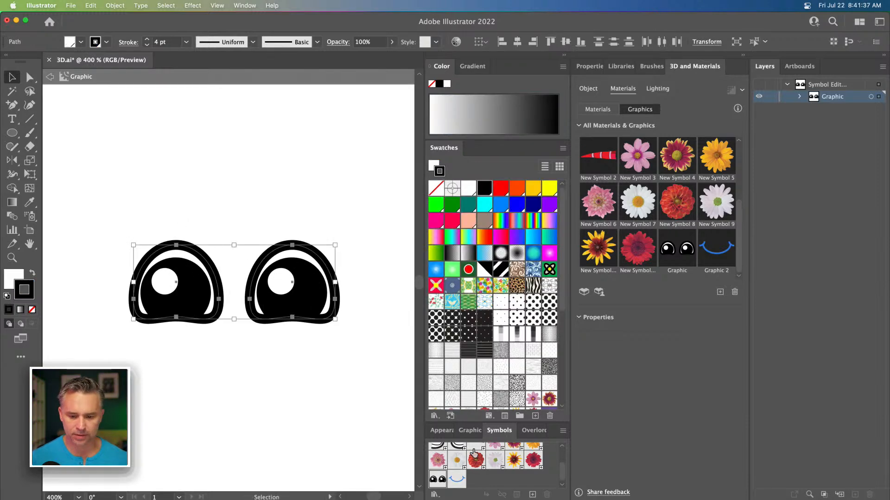
{"action": "scroll", "coordinate": [566, 399], "scroll_direction": "down", "scroll_amount": 10}
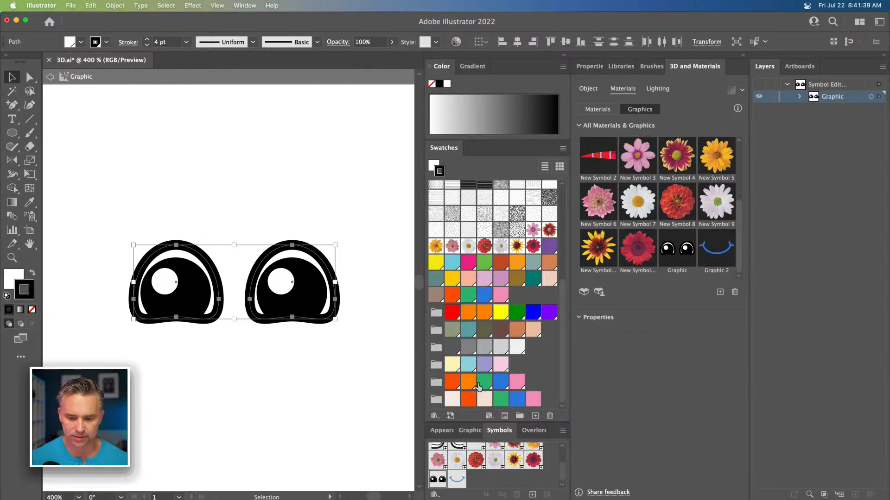
{"action": "left_click", "coordinate": [501, 381]}
{"action": "left_click", "coordinate": [224, 138]}
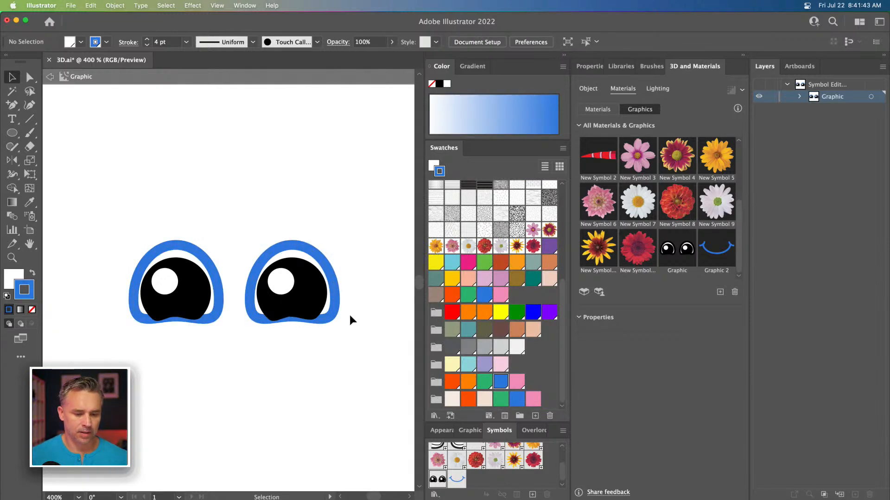
Step: Give the black pupils a blue fill with no stroke, then exit symbol editing
{"action": "left_click", "coordinate": [296, 304]}
{"action": "left_click", "coordinate": [181, 305], "text": "shift"}
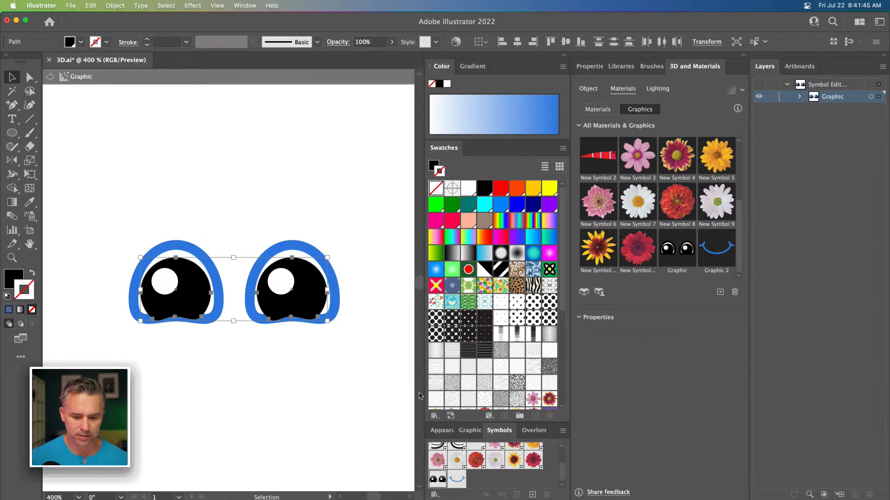
{"action": "scroll", "coordinate": [505, 373], "scroll_direction": "down", "scroll_amount": 5}
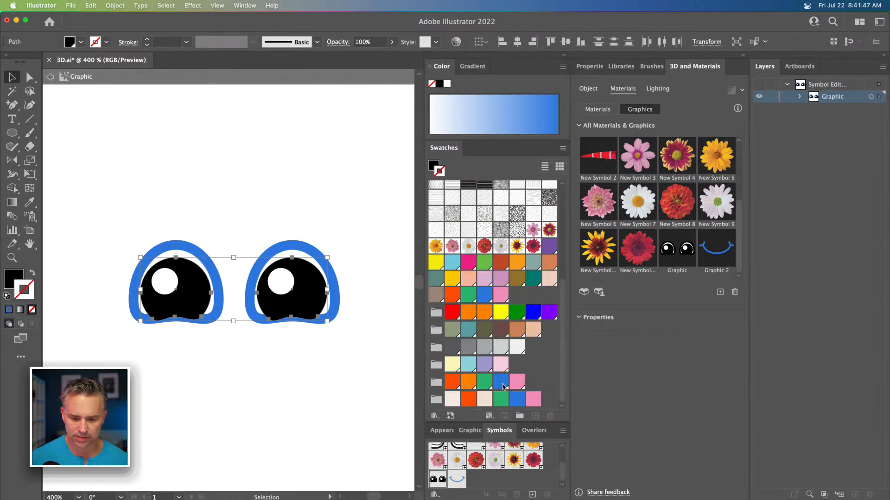
{"action": "left_click", "coordinate": [502, 385]}
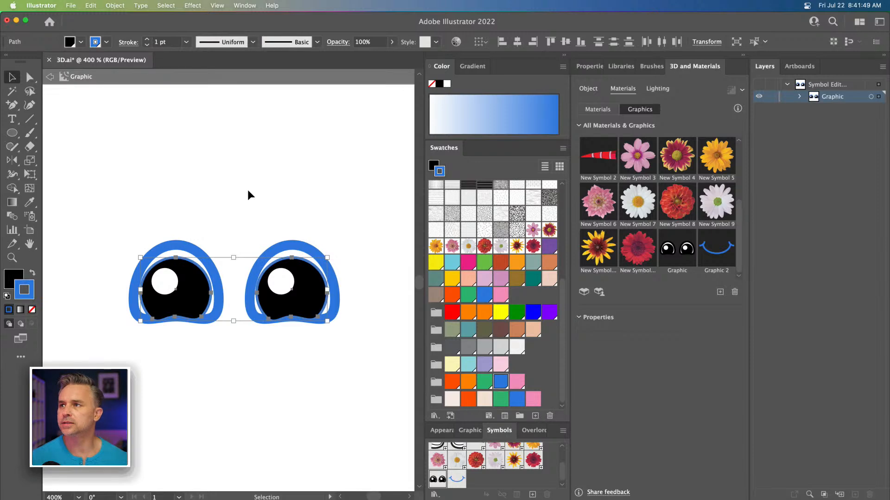
{"action": "left_click", "coordinate": [32, 274]}
{"action": "left_click", "coordinate": [31, 310]}
{"action": "left_click", "coordinate": [111, 254]}
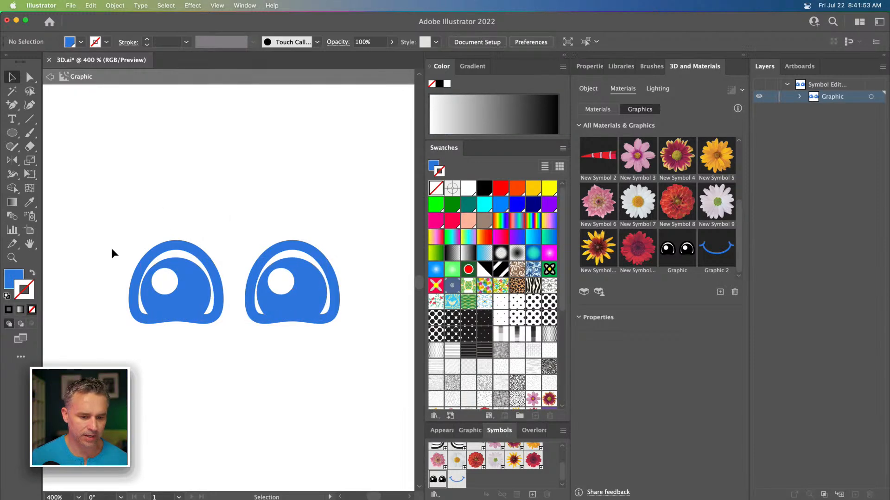
{"action": "left_click", "coordinate": [50, 76]}
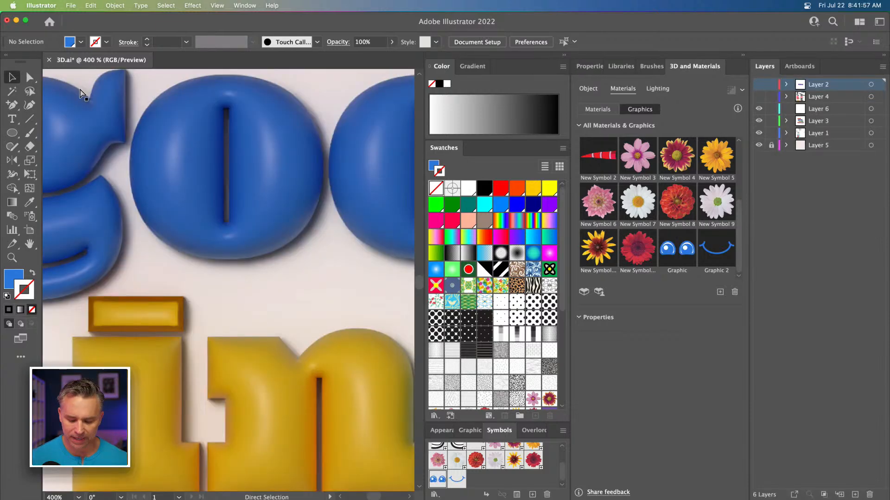
Step: Select the lightbulb and adjust its lighting: intensity 73%, height 67°, and a lower rotation angle
{"action": "scroll", "coordinate": [81, 91], "scroll_direction": "up", "scroll_amount": 5}
{"action": "scroll", "coordinate": [80, 91], "scroll_direction": "down", "scroll_amount": 4}
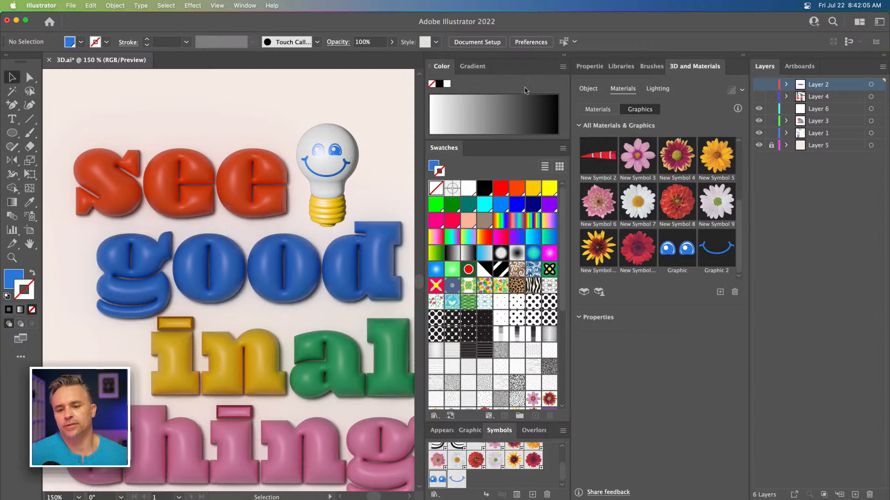
{"action": "scroll", "coordinate": [159, 119], "scroll_direction": "down", "scroll_amount": 2}
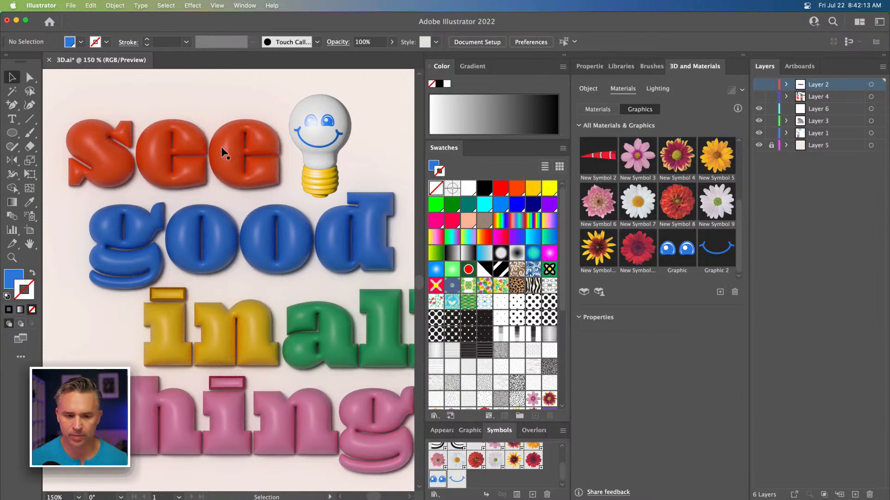
{"action": "left_click", "coordinate": [311, 157]}
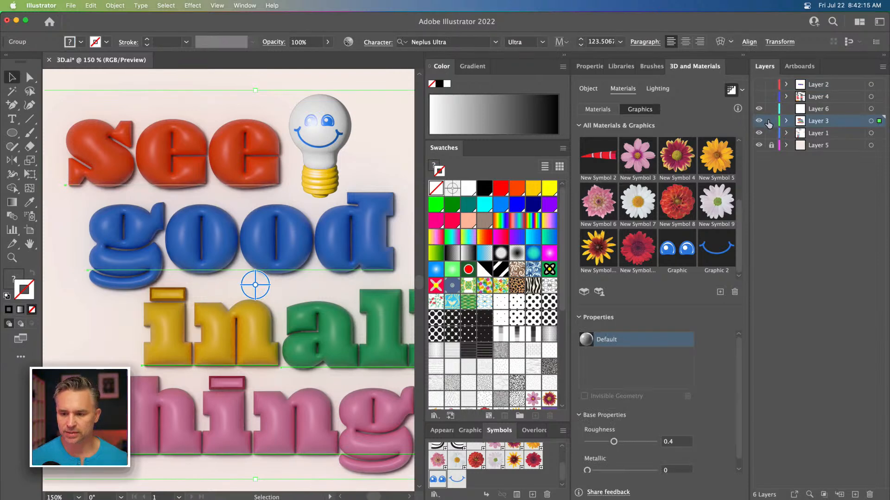
{"action": "left_click", "coordinate": [313, 164]}
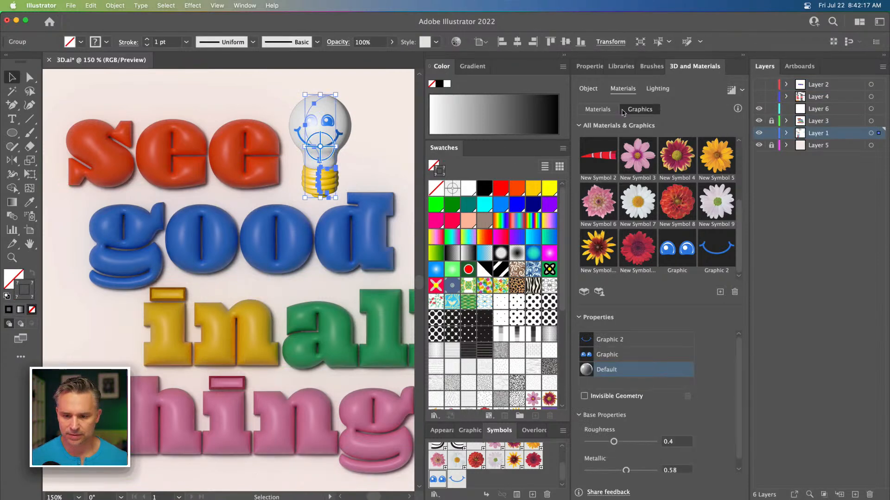
{"action": "left_click", "coordinate": [657, 88]}
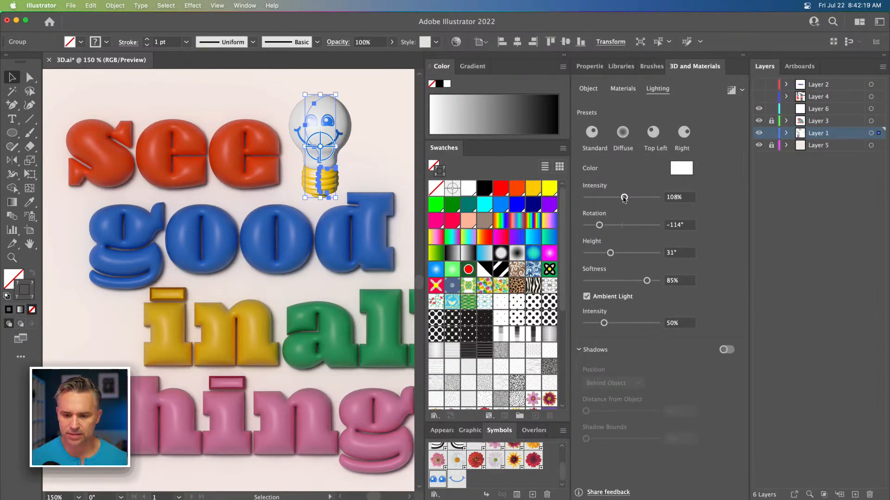
{"action": "mouse_move", "coordinate": [599, 225]}
{"action": "left_mouse_down"}
{"action": "mouse_move", "coordinate": [609, 226]}
{"action": "mouse_move", "coordinate": [598, 226]}
{"action": "mouse_move", "coordinate": [618, 253]}
{"action": "mouse_move", "coordinate": [664, 254]}
{"action": "mouse_move", "coordinate": [639, 253]}
{"action": "left_mouse_up"}
{"action": "left_click_drag", "start_coordinate": [599, 225], "coordinate": [609, 198]}
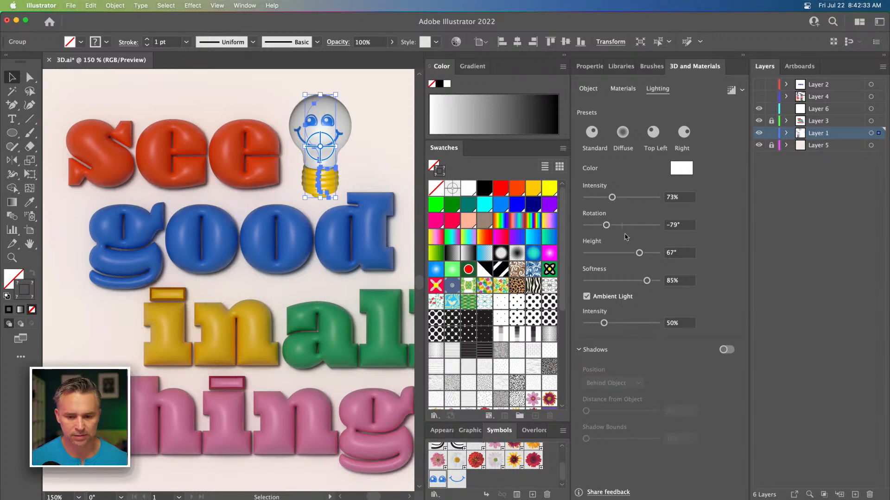
{"action": "left_click_drag", "start_coordinate": [606, 225], "coordinate": [601, 225]}
Step: Deselect everything and collapse the side panels to view the whole composition
{"action": "left_click", "coordinate": [174, 90]}
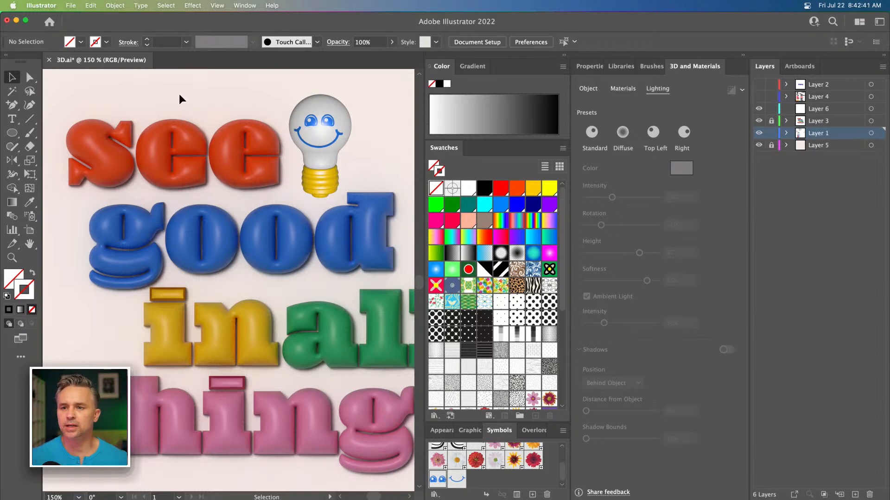
{"action": "left_click_drag", "start_coordinate": [190, 91], "coordinate": [211, 89]}
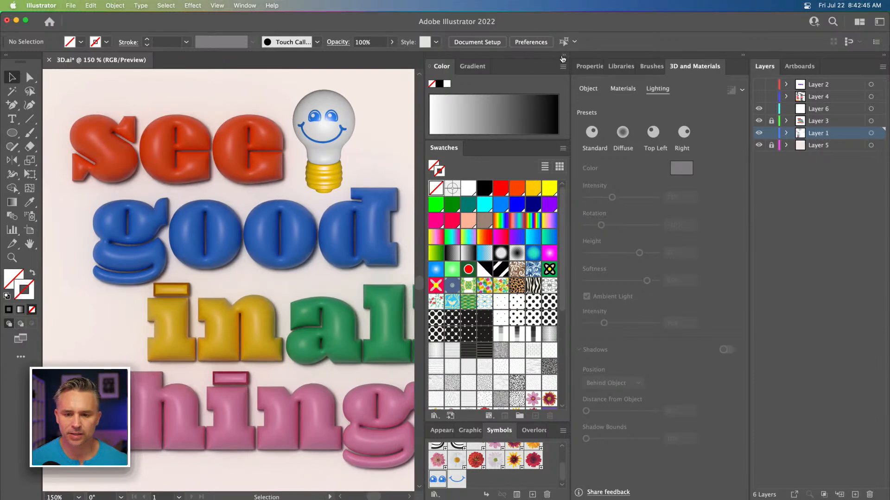
{"action": "left_click", "coordinate": [564, 55]}
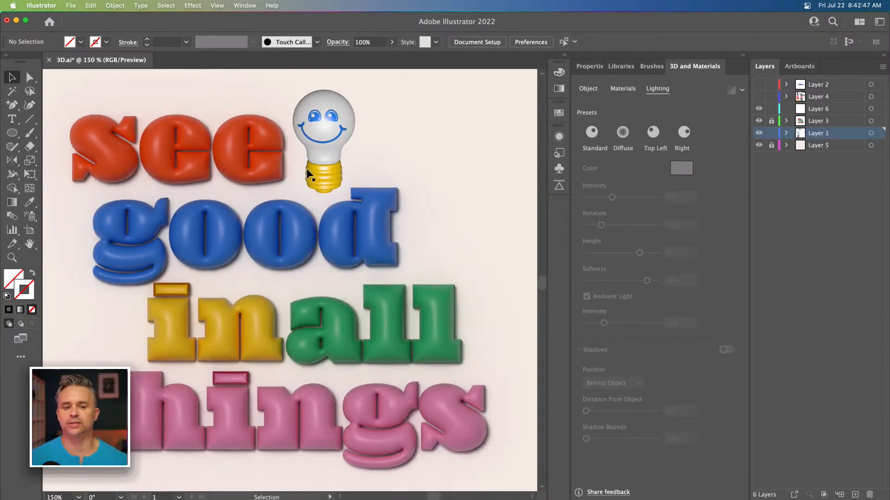
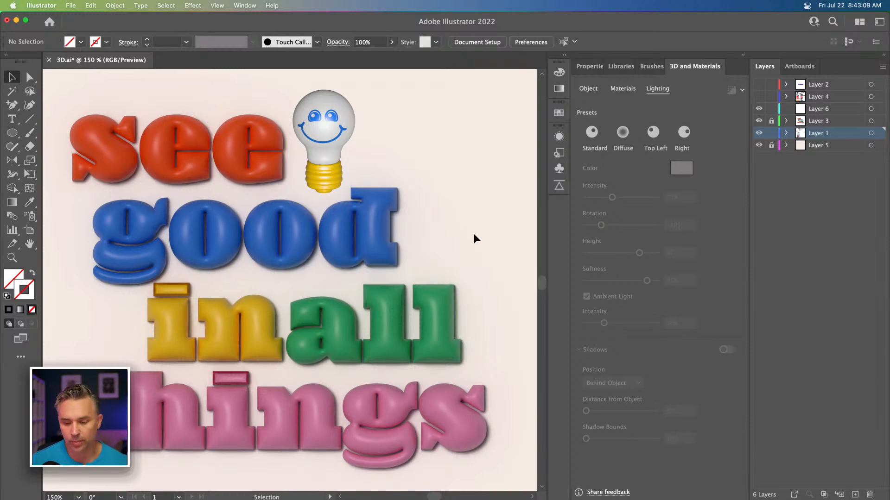
Step: Switch to Noun Project and search its icons for toaster
{"action": "left_click", "coordinate": [777, 488]}
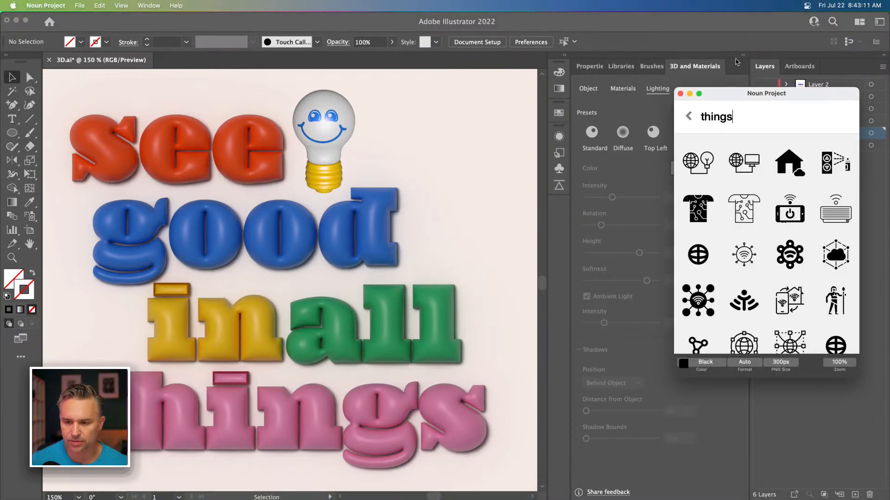
{"action": "double_click", "coordinate": [738, 117]}
{"action": "type", "text": "toaster"}
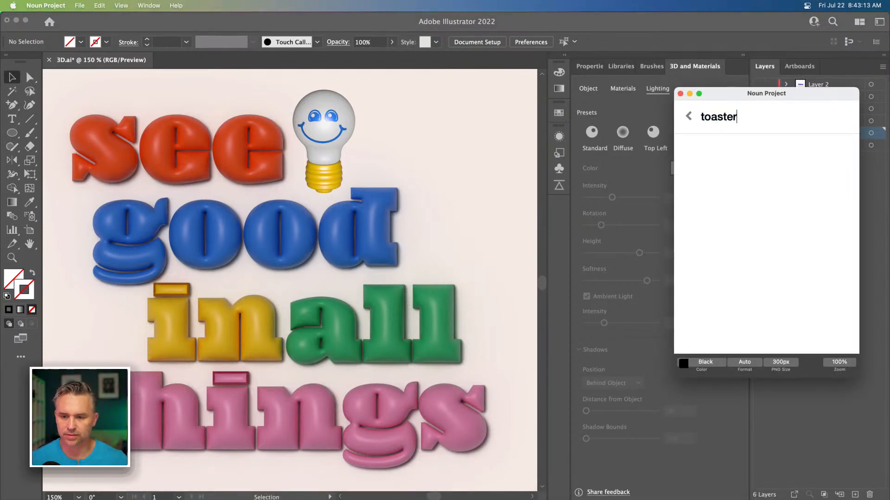
{"action": "key", "text": "Return"}
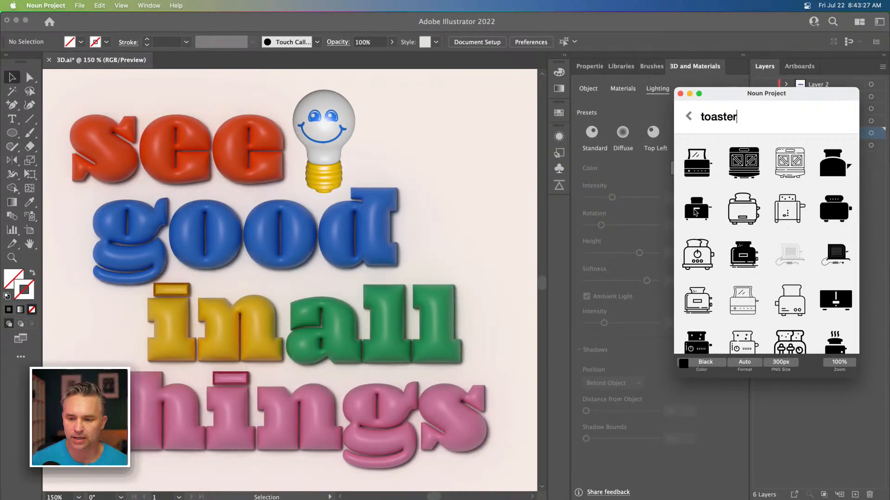
Step: Copy a solid black toaster icon and browse through the other toaster results
{"action": "right_click", "coordinate": [700, 211]}
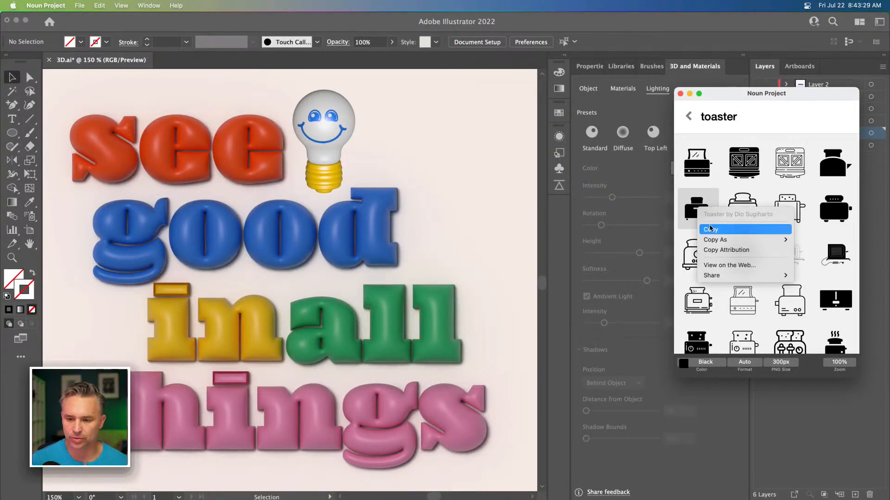
{"action": "left_click", "coordinate": [709, 230]}
{"action": "scroll", "coordinate": [709, 203], "scroll_direction": "down", "scroll_amount": 5}
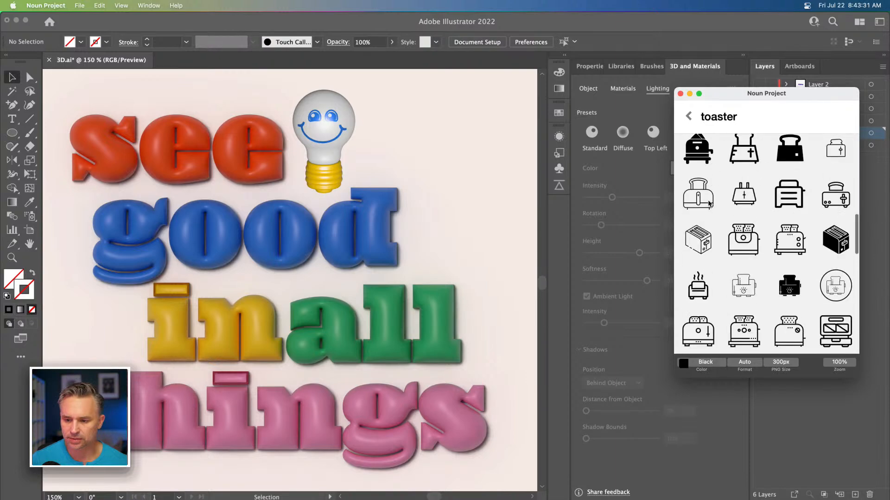
{"action": "scroll", "coordinate": [788, 228], "scroll_direction": "up", "scroll_amount": 2}
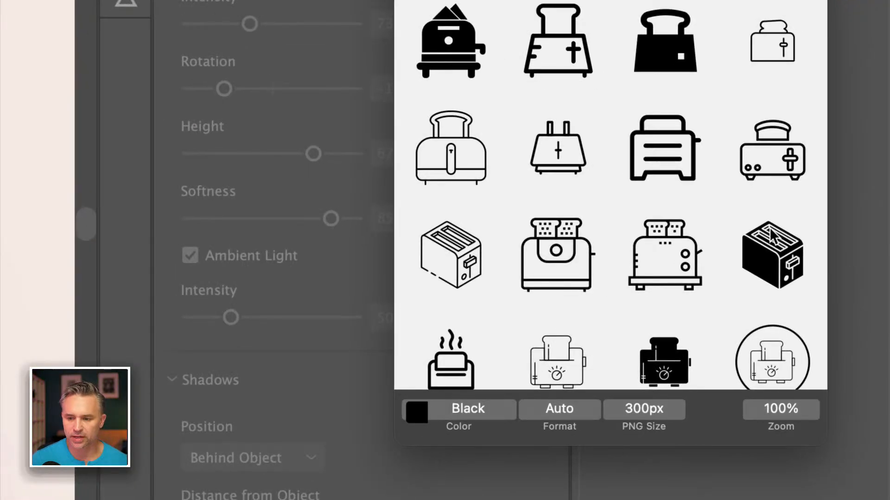
{"action": "scroll", "coordinate": [775, 237], "scroll_direction": "down", "scroll_amount": 5}
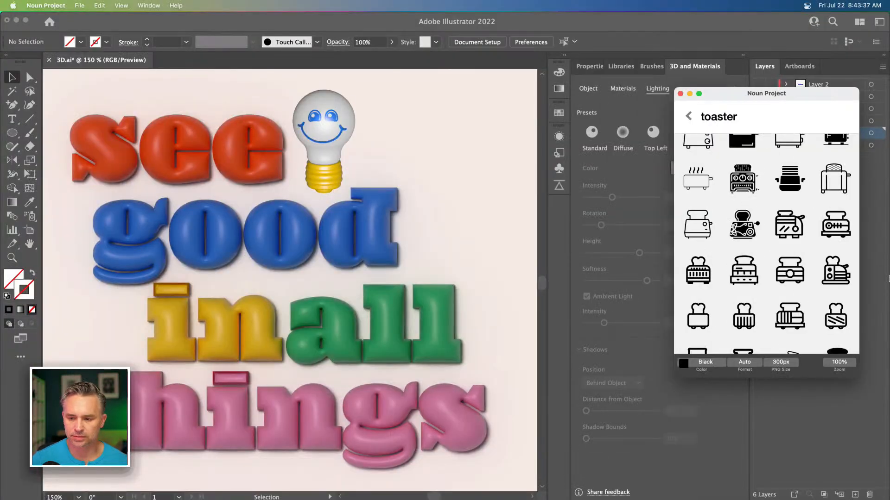
{"action": "scroll", "coordinate": [769, 241], "scroll_direction": "up", "scroll_amount": 3}
Step: Switch back to Illustrator, paste the toaster icon and place it to the right of the lightbulb
{"action": "left_click", "coordinate": [452, 148]}
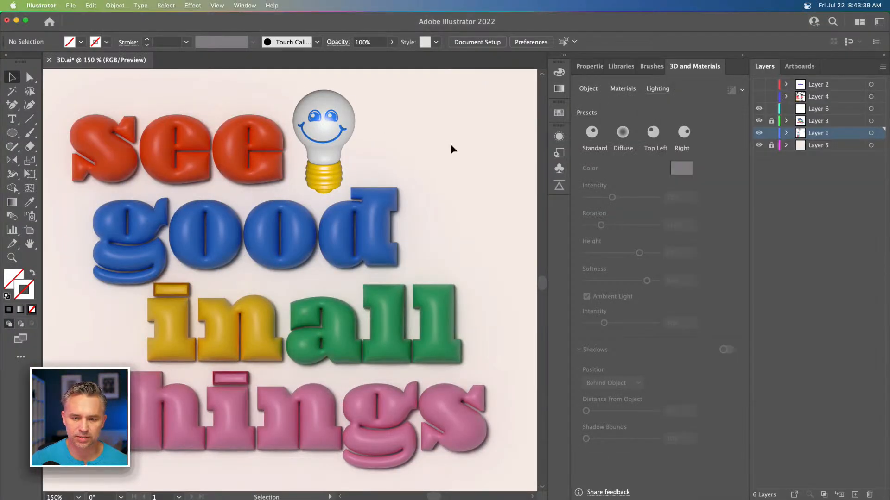
{"action": "key", "text": "super+v"}
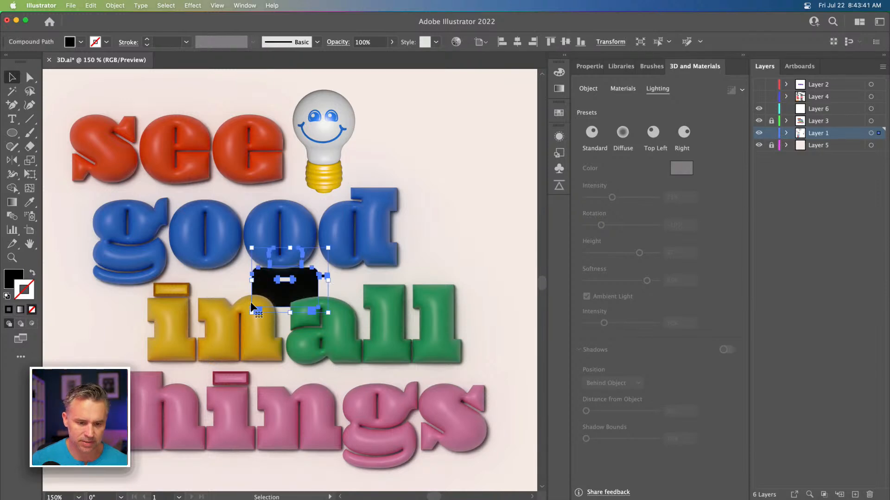
{"action": "left_click_drag", "start_coordinate": [262, 298], "coordinate": [433, 165]}
{"action": "scroll", "coordinate": [433, 165], "scroll_direction": "right", "scroll_amount": 5}
{"action": "scroll", "coordinate": [433, 165], "scroll_direction": "up", "scroll_amount": 2}
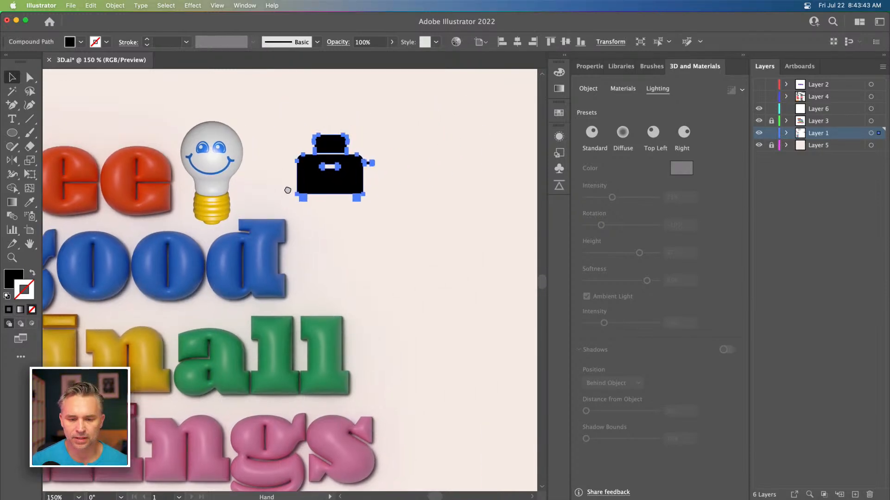
{"action": "left_click", "coordinate": [399, 215]}
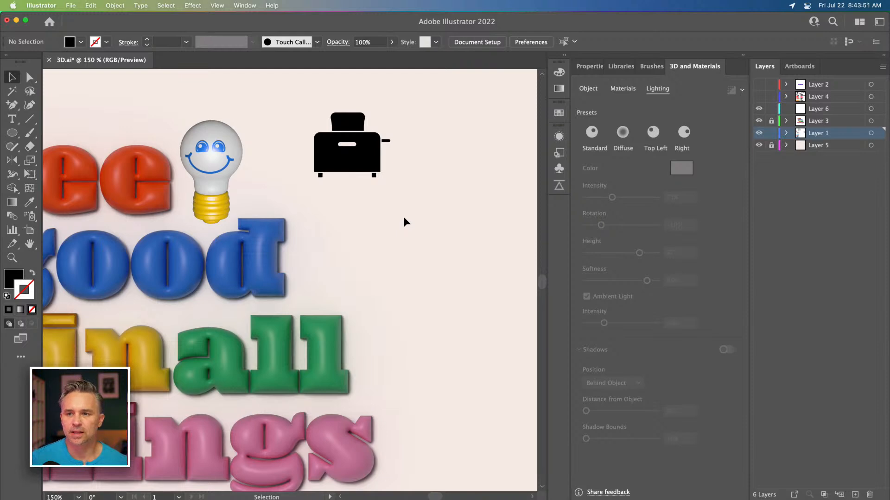
{"action": "scroll", "coordinate": [408, 234], "scroll_direction": "left", "scroll_amount": 6}
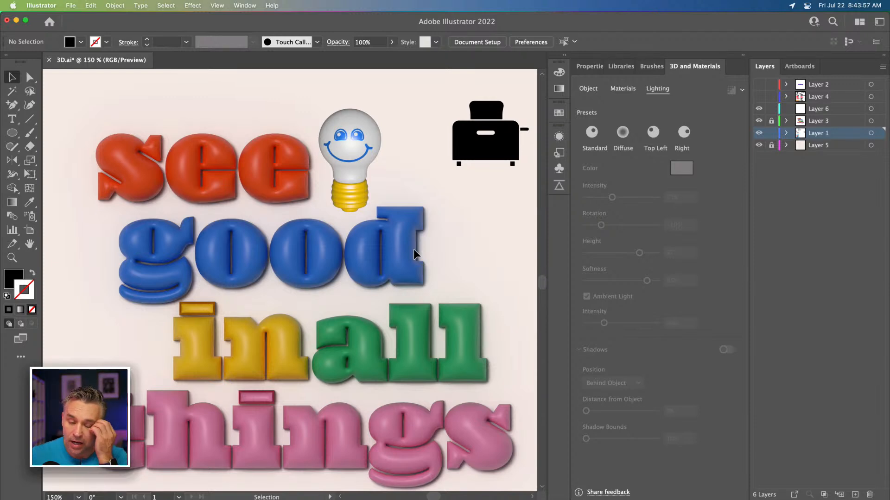
Step: Select the lightbulb, turn on its 3D shadows and set the shadow bounds to 213%
{"action": "left_click", "coordinate": [346, 187]}
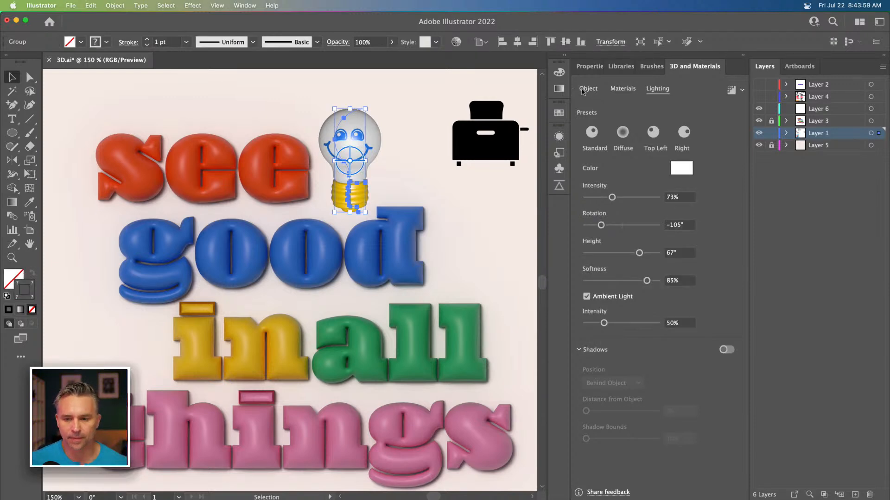
{"action": "left_click", "coordinate": [726, 350]}
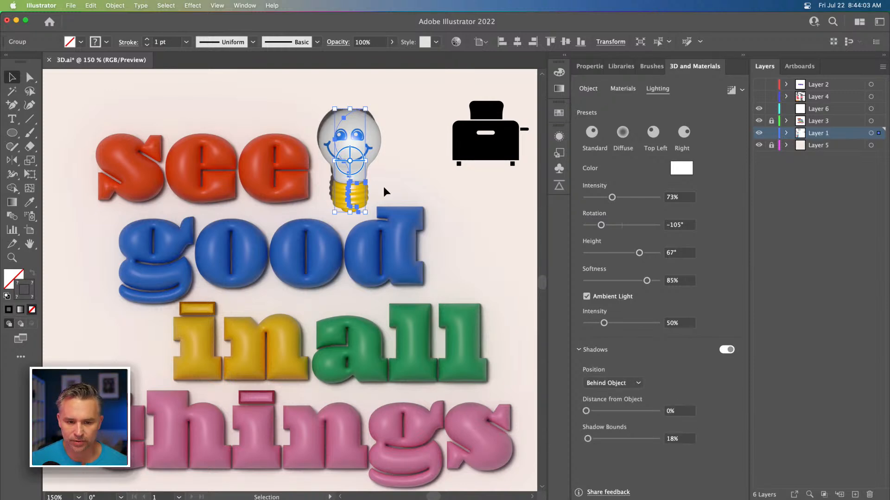
{"action": "left_click_drag", "start_coordinate": [587, 439], "coordinate": [623, 440]}
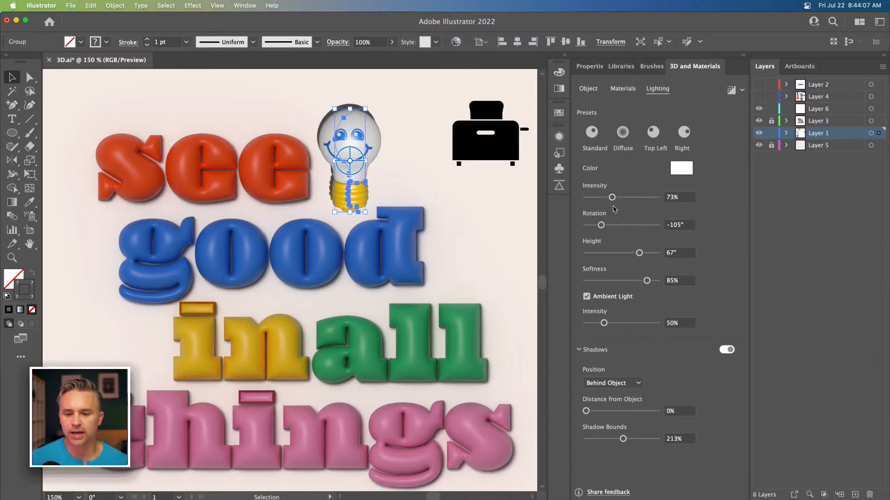
Step: Set the lightbulb's light rotation to -131° and height to 57°, then deselect
{"action": "left_click_drag", "start_coordinate": [601, 225], "coordinate": [598, 225]}
{"action": "left_click_drag", "start_coordinate": [639, 253], "coordinate": [642, 253]}
{"action": "mouse_move", "coordinate": [598, 226]}
{"action": "left_mouse_down"}
{"action": "mouse_move", "coordinate": [621, 226]}
{"action": "mouse_move", "coordinate": [597, 227]}
{"action": "left_mouse_up"}
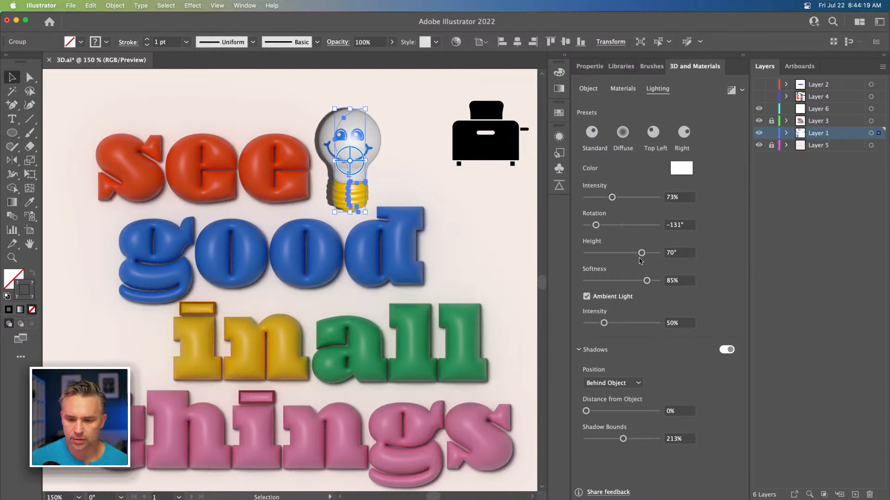
{"action": "left_click_drag", "start_coordinate": [642, 255], "coordinate": [631, 255]}
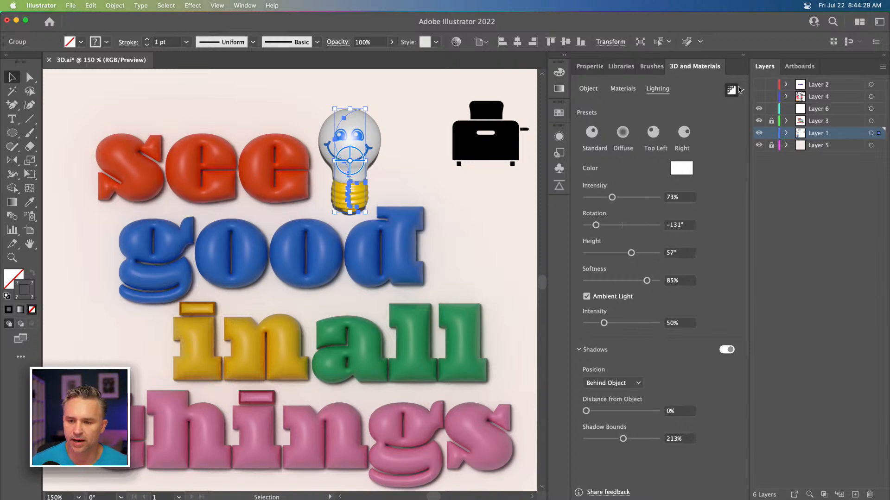
{"action": "left_click", "coordinate": [233, 95]}
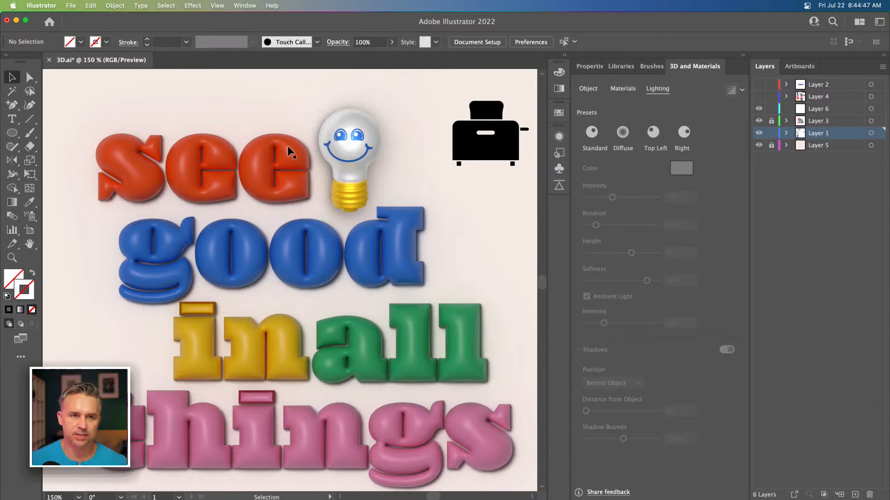
Step: Delete the toaster icon from Layer 1, lock Layer 1 and add a new layer
{"action": "left_click", "coordinate": [506, 149]}
{"action": "key", "text": "Delete"}
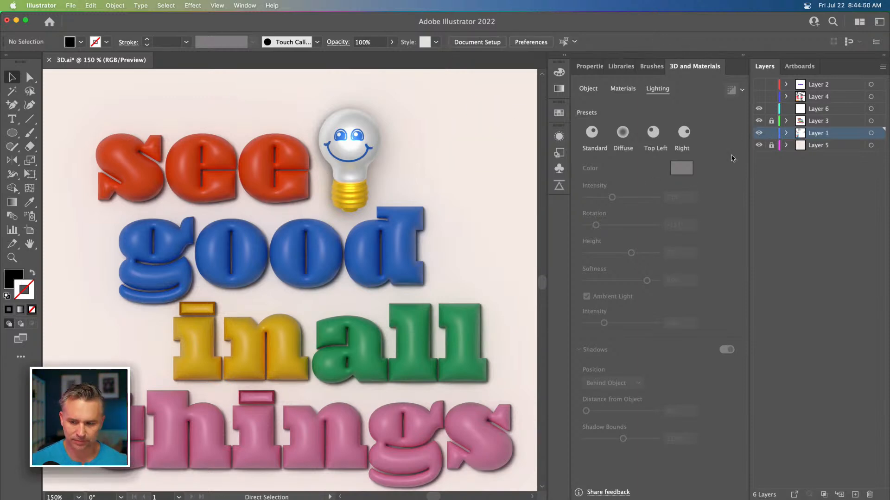
{"action": "left_click", "coordinate": [769, 133]}
{"action": "left_click", "coordinate": [855, 495]}
Step: Paste the toaster icon into the new layer and place it beside the lightbulb
{"action": "key", "text": "super+v"}
{"action": "left_click_drag", "start_coordinate": [266, 292], "coordinate": [452, 174]}
{"action": "key", "text": "space"}
{"action": "left_click_drag", "start_coordinate": [435, 172], "coordinate": [327, 170]}
{"action": "left_click", "coordinate": [343, 253]}
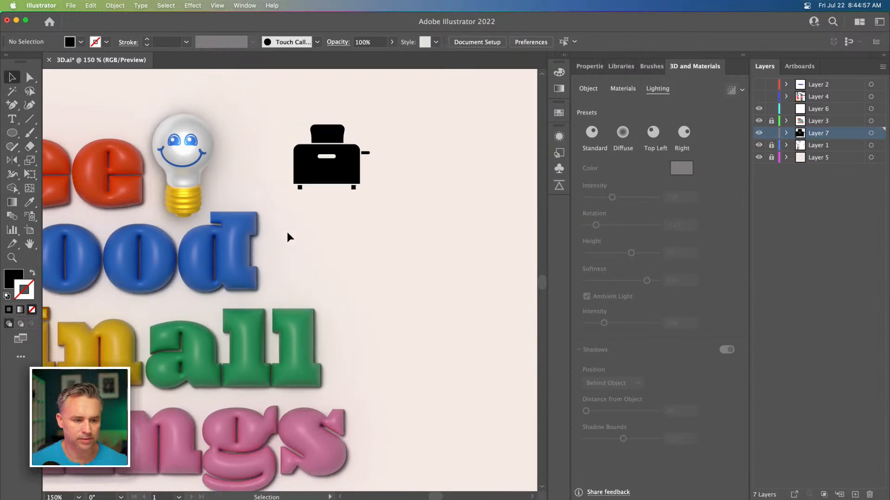
Step: Draw a rounded rectangle as the toaster body and make its bottom corners square
{"action": "left_click_drag", "start_coordinate": [9, 137], "coordinate": [56, 145]}
{"action": "mouse_move", "coordinate": [362, 230]}
{"action": "left_mouse_down"}
{"action": "mouse_move", "coordinate": [395, 267]}
{"action": "mouse_move", "coordinate": [451, 278]}
{"action": "mouse_move", "coordinate": [449, 285]}
{"action": "left_mouse_up"}
{"action": "key", "text": "a"}
{"action": "left_click_drag", "start_coordinate": [391, 269], "coordinate": [477, 314]}
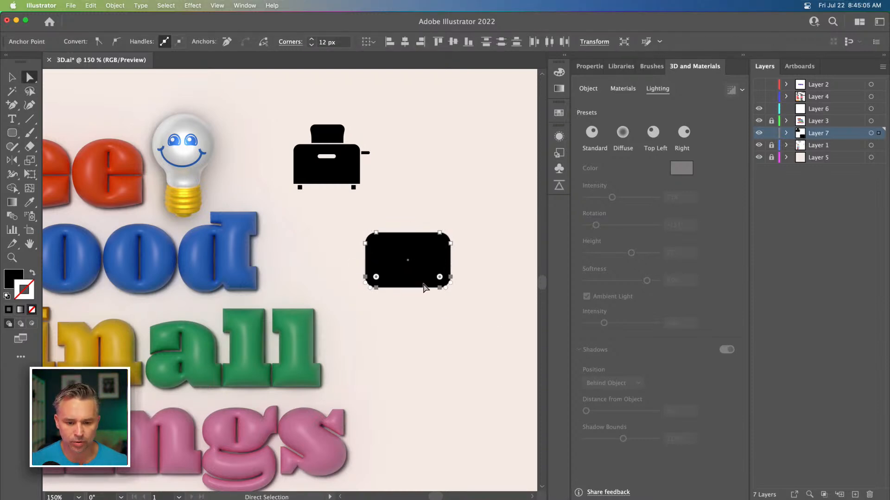
{"action": "left_click_drag", "start_coordinate": [439, 278], "coordinate": [455, 291]}
{"action": "key", "text": "super+equal"}
{"action": "key", "text": "super+equal"}
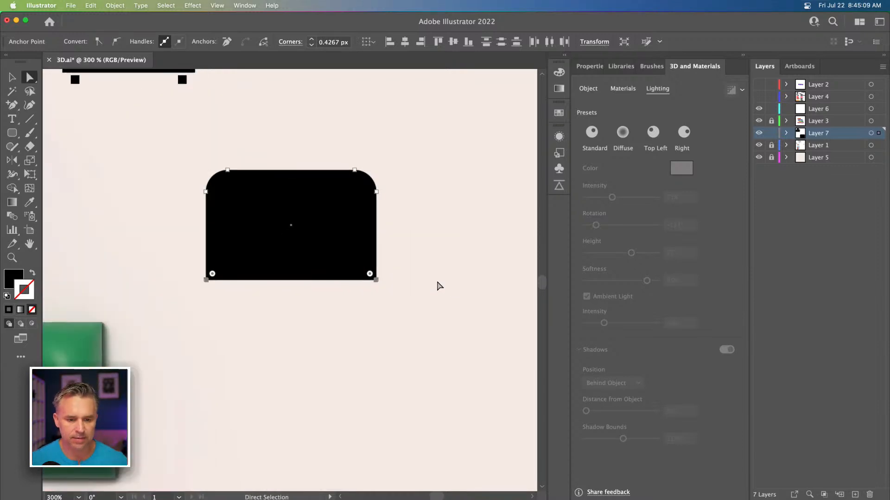
{"action": "left_click_drag", "start_coordinate": [293, 275], "coordinate": [318, 326]}
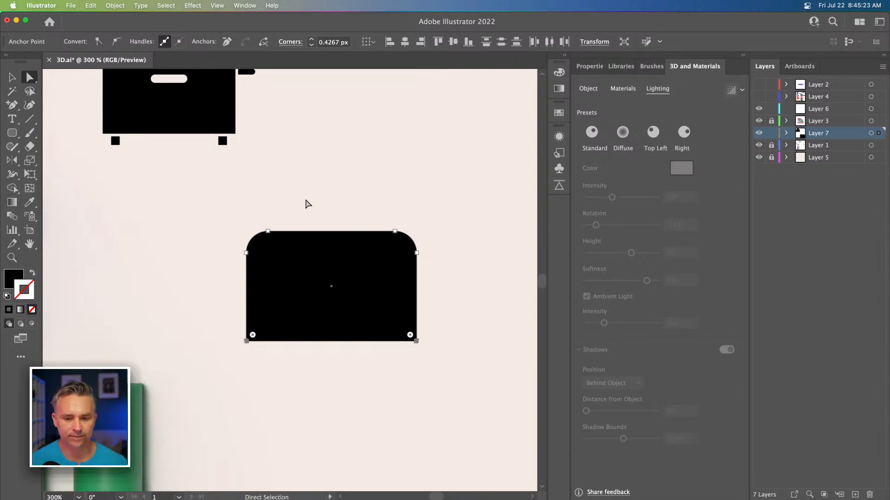
Step: Fill the toaster body with pink, remove its stroke and nudge it slightly left
{"action": "left_click", "coordinate": [560, 114]}
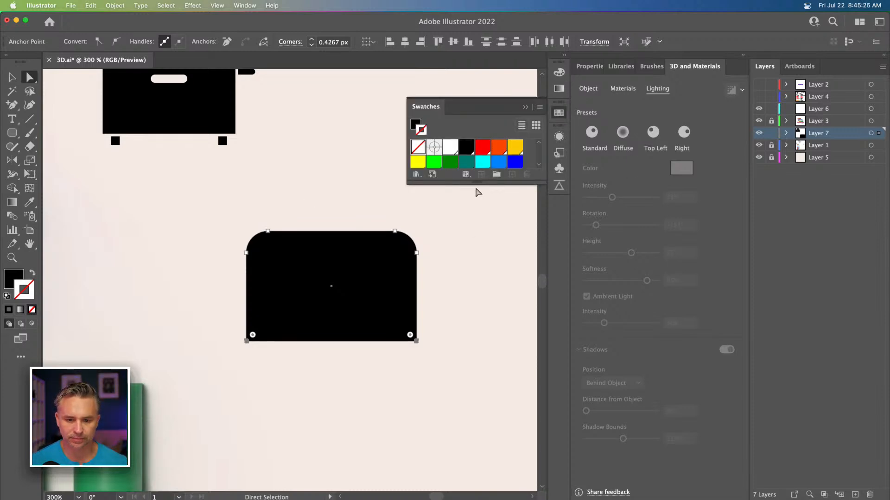
{"action": "left_click_drag", "start_coordinate": [475, 183], "coordinate": [475, 409]}
{"action": "scroll", "coordinate": [469, 306], "scroll_direction": "down", "scroll_amount": 5}
{"action": "scroll", "coordinate": [469, 306], "scroll_direction": "down", "scroll_amount": 3}
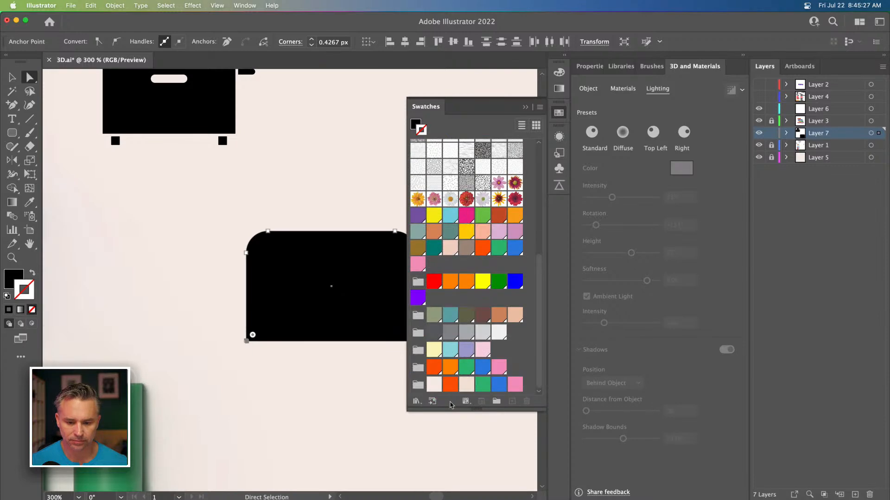
{"action": "left_click", "coordinate": [497, 369]}
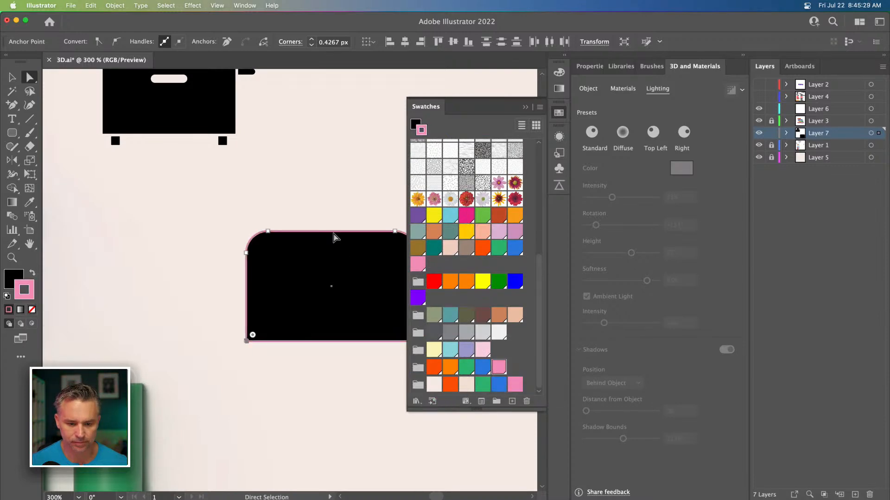
{"action": "left_click", "coordinate": [32, 273]}
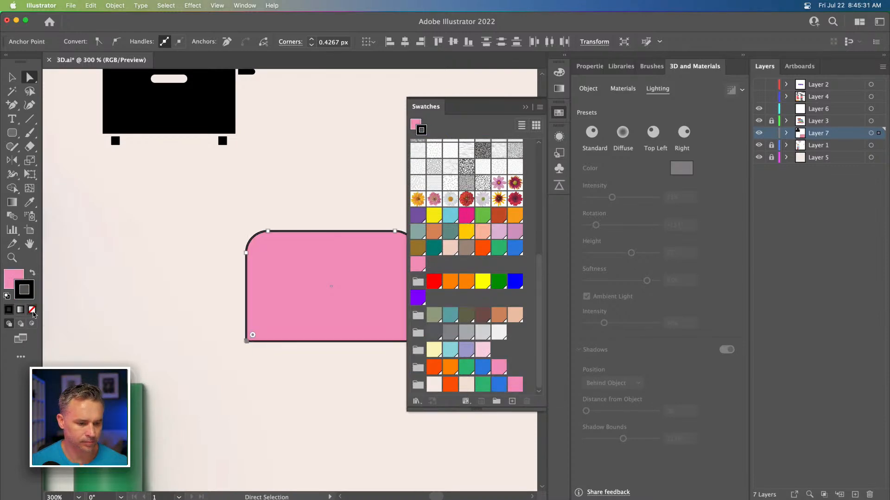
{"action": "left_click", "coordinate": [32, 311]}
{"action": "left_click_drag", "start_coordinate": [271, 262], "coordinate": [227, 259]}
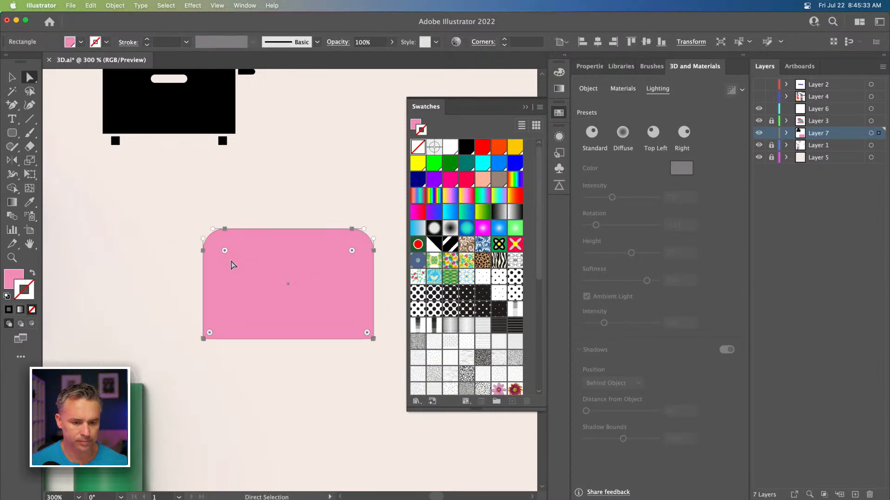
{"action": "left_click", "coordinate": [524, 108]}
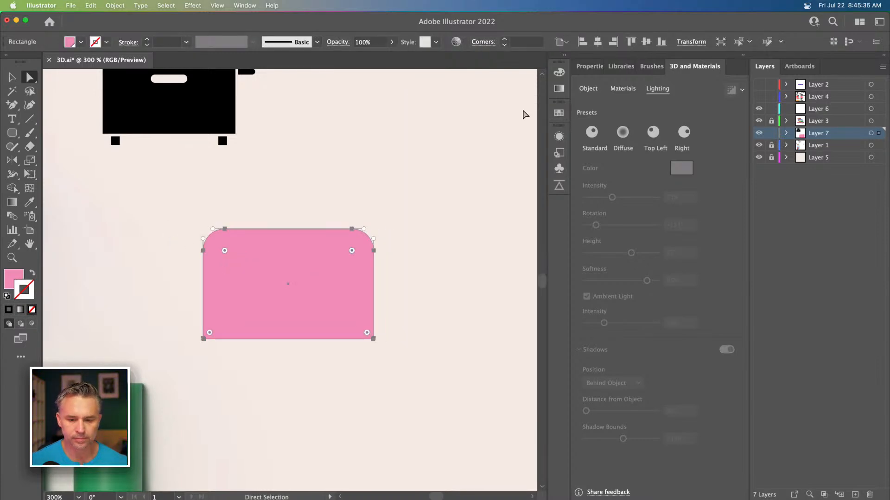
Step: Select the pink toaster body and apply a 3D Extrude
{"action": "left_click", "coordinate": [12, 77]}
{"action": "left_click", "coordinate": [291, 138]}
{"action": "left_click", "coordinate": [289, 240]}
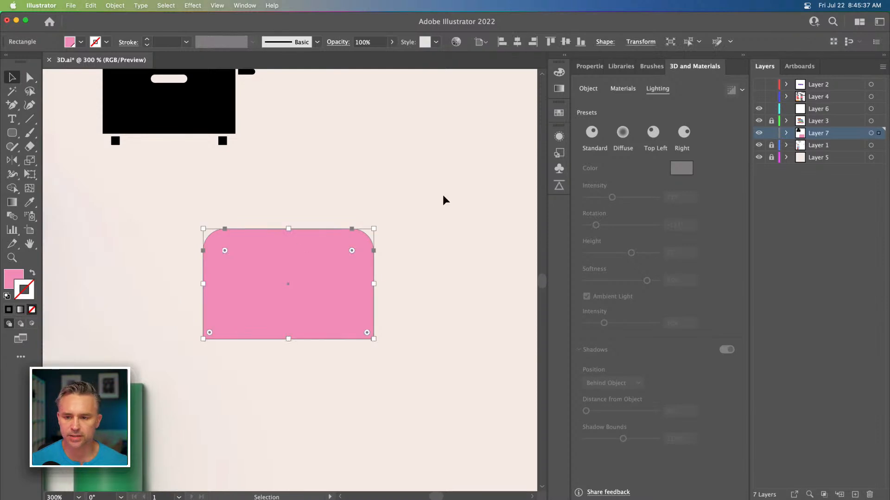
{"action": "left_click", "coordinate": [586, 90]}
{"action": "left_click", "coordinate": [621, 132]}
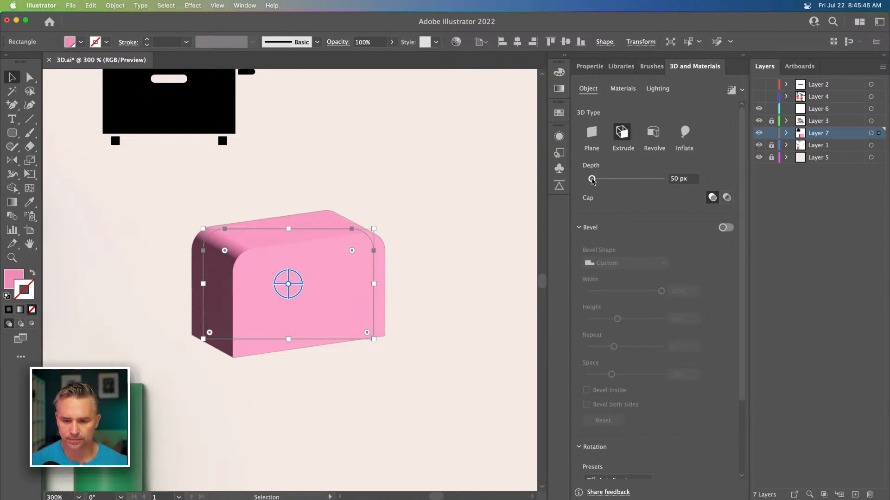
Step: Rotate the extruded body interactively to about X 170°, Y 148°, Z -176°
{"action": "scroll", "coordinate": [610, 327], "scroll_direction": "down", "scroll_amount": 4}
{"action": "left_click_drag", "start_coordinate": [288, 291], "coordinate": [268, 298]}
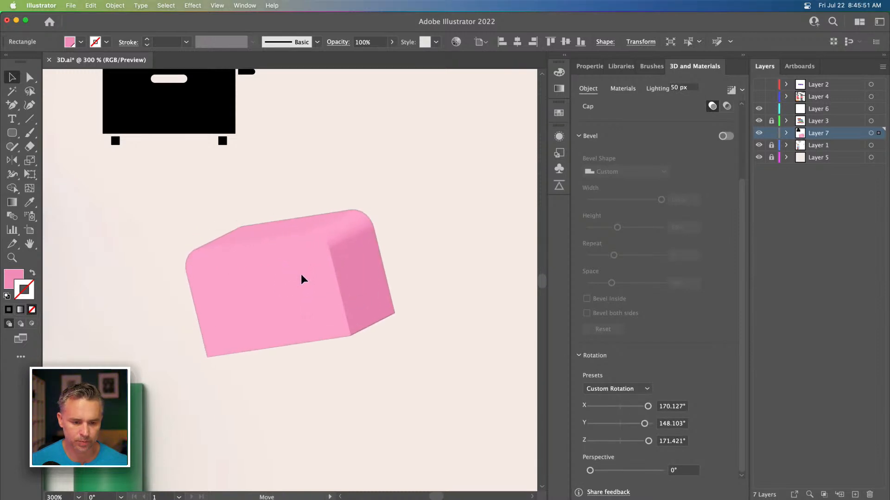
{"action": "left_click_drag", "start_coordinate": [292, 273], "coordinate": [300, 273]}
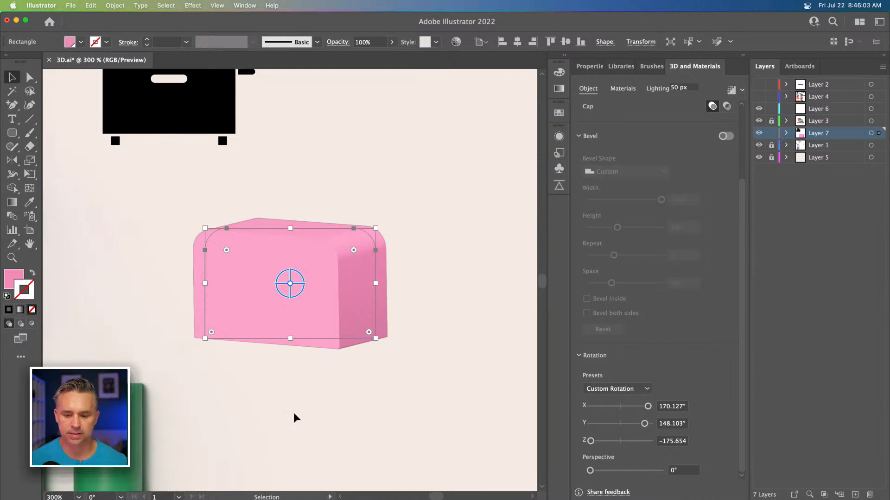
{"action": "left_click", "coordinate": [630, 390]}
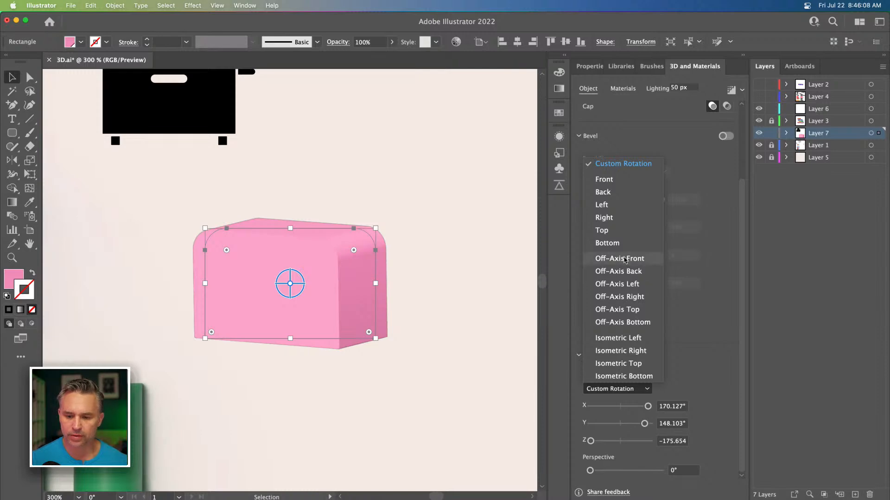
{"action": "left_click", "coordinate": [722, 395]}
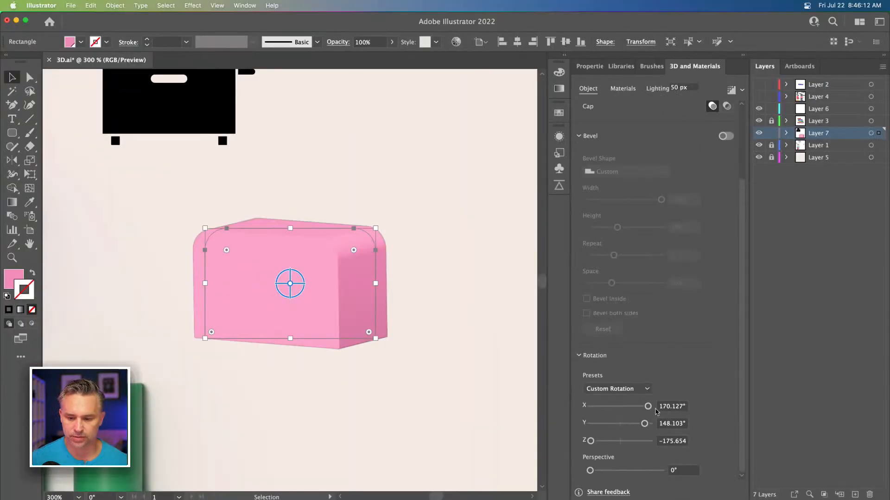
Step: Set the toaster body's rotation to X 170°, Y 150° and Z -175°
{"action": "left_click", "coordinate": [629, 381]}
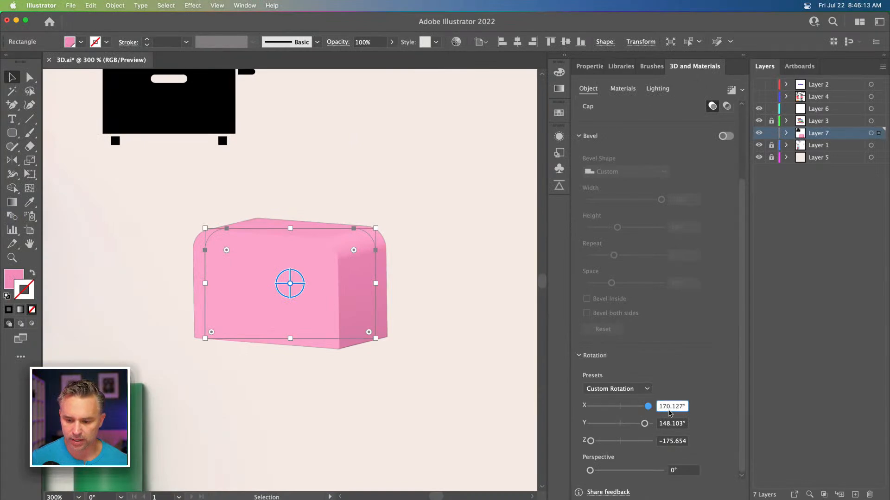
{"action": "left_click_drag", "start_coordinate": [666, 406], "coordinate": [730, 410]}
{"action": "key", "text": "BackSpace"}
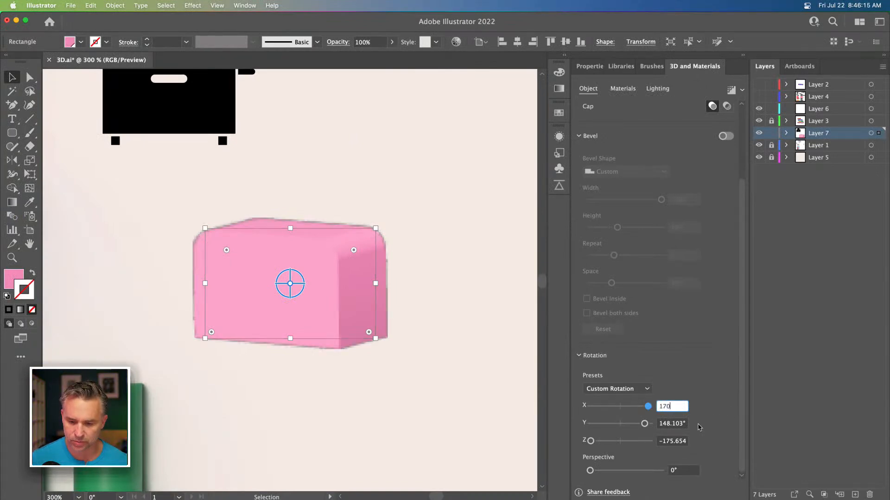
{"action": "left_click", "coordinate": [665, 424]}
{"action": "left_click_drag", "start_coordinate": [665, 424], "coordinate": [717, 425]}
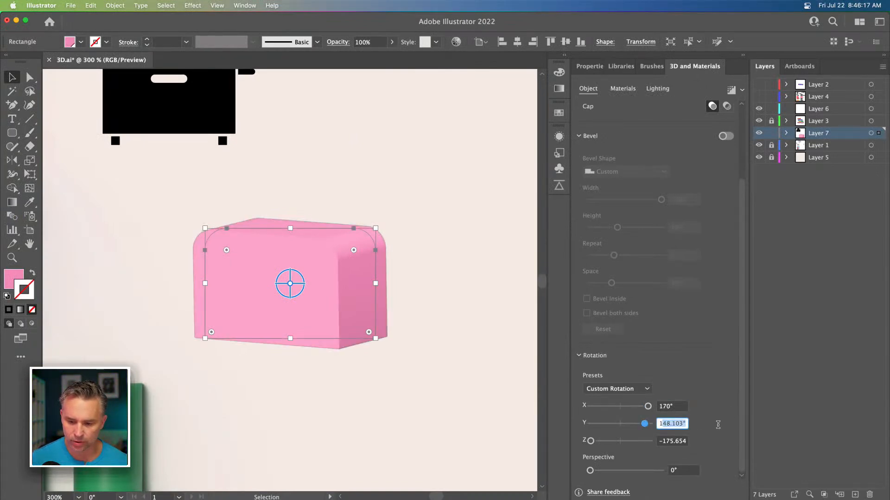
{"action": "type", "text": "50"}
{"action": "key", "text": "Return"}
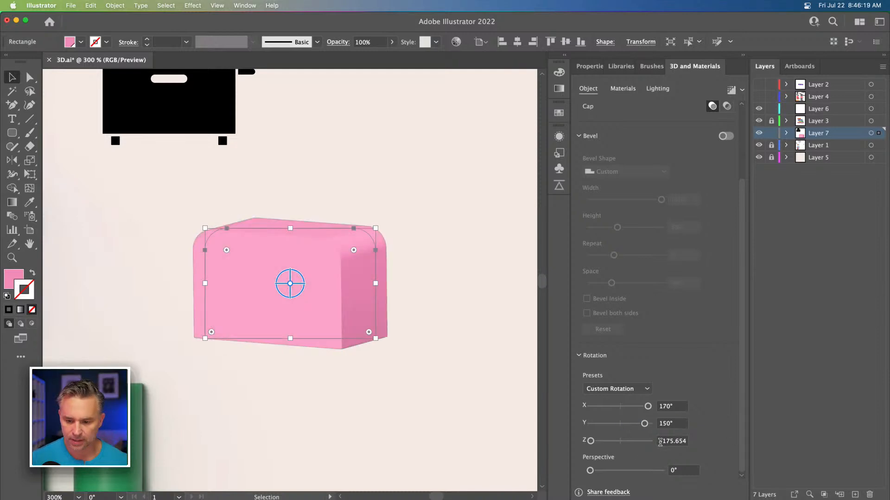
{"action": "left_click_drag", "start_coordinate": [669, 442], "coordinate": [731, 447]}
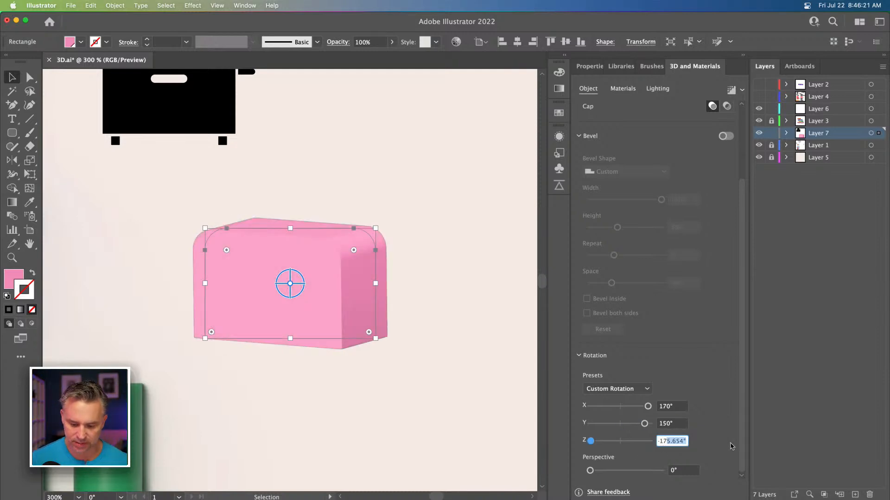
{"action": "type", "text": "0"}
{"action": "key", "text": "Return"}
{"action": "left_click_drag", "start_coordinate": [669, 443], "coordinate": [677, 444]}
{"action": "type", "text": "75"}
{"action": "key", "text": "Return"}
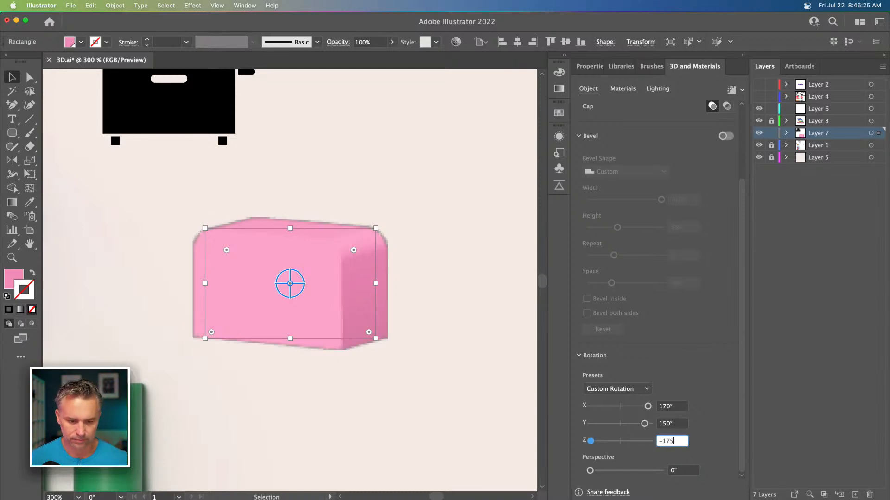
Step: Apply the Diffuse lighting preset to the toaster body and turn on shadows
{"action": "left_click", "coordinate": [394, 181]}
{"action": "left_click", "coordinate": [288, 260]}
{"action": "left_click", "coordinate": [658, 88]}
{"action": "left_click", "coordinate": [623, 132]}
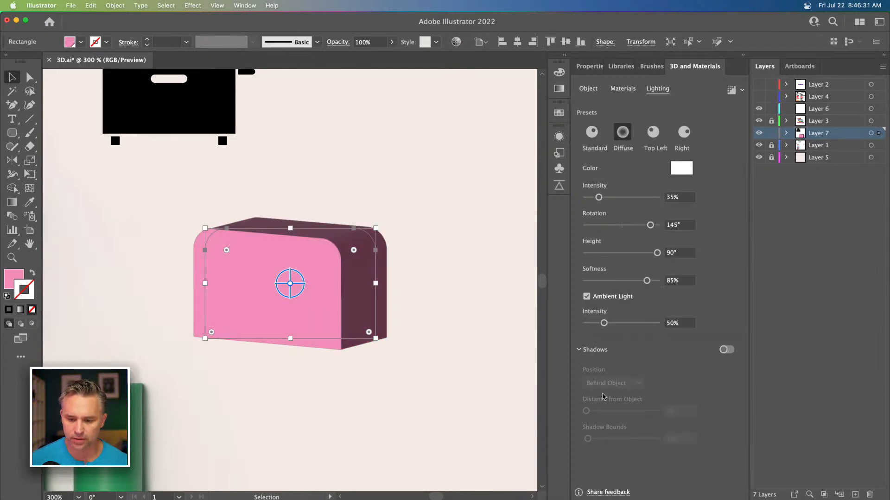
{"action": "left_click", "coordinate": [726, 350]}
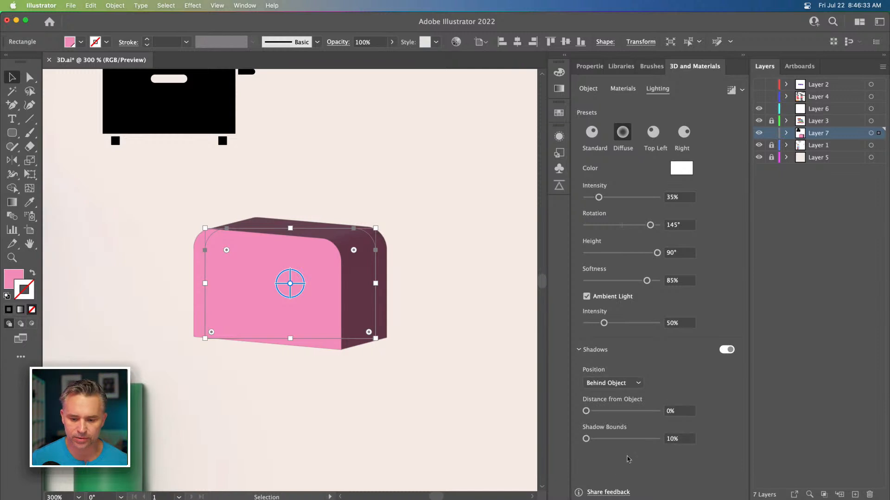
Step: Set the light rotation to -142°, height 80°, intensity 33%, and shadow bounds to 301%
{"action": "left_click_drag", "start_coordinate": [600, 440], "coordinate": [610, 442]}
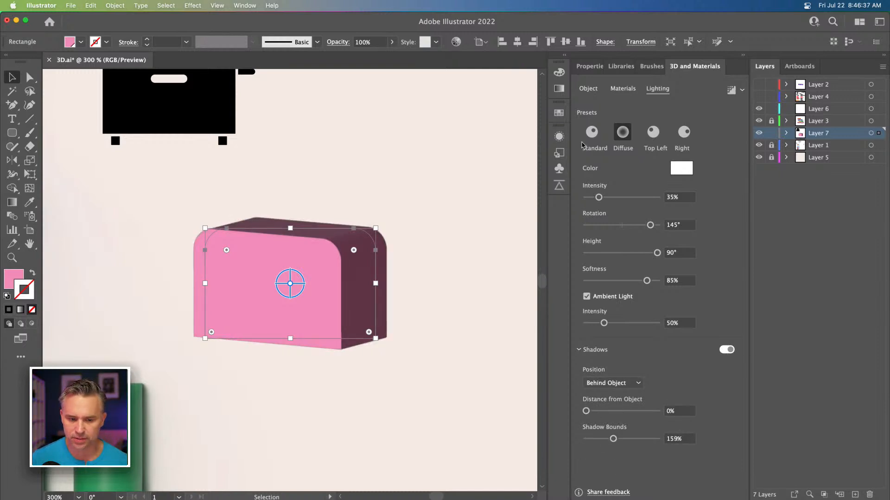
{"action": "left_click_drag", "start_coordinate": [650, 225], "coordinate": [593, 225]}
{"action": "left_click_drag", "start_coordinate": [628, 253], "coordinate": [649, 253]}
{"action": "mouse_move", "coordinate": [598, 197]}
{"action": "left_mouse_down"}
{"action": "mouse_move", "coordinate": [607, 201]}
{"action": "mouse_move", "coordinate": [598, 198]}
{"action": "left_mouse_up"}
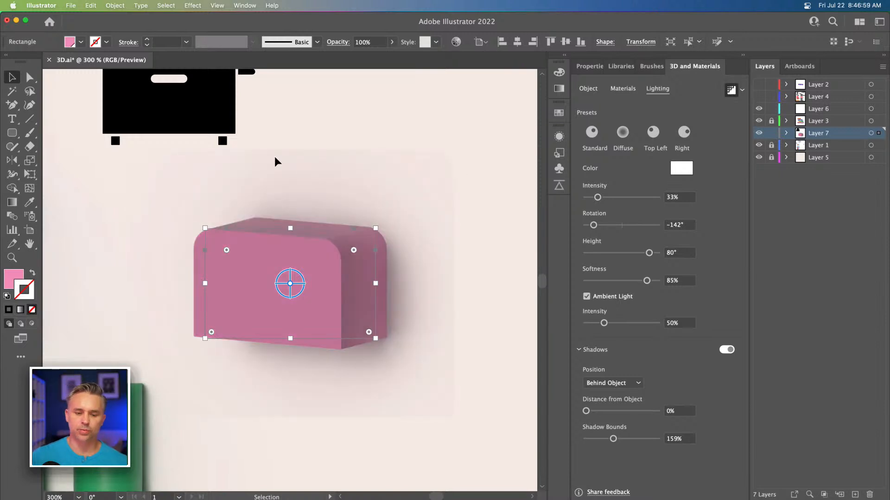
{"action": "left_click", "coordinate": [625, 440]}
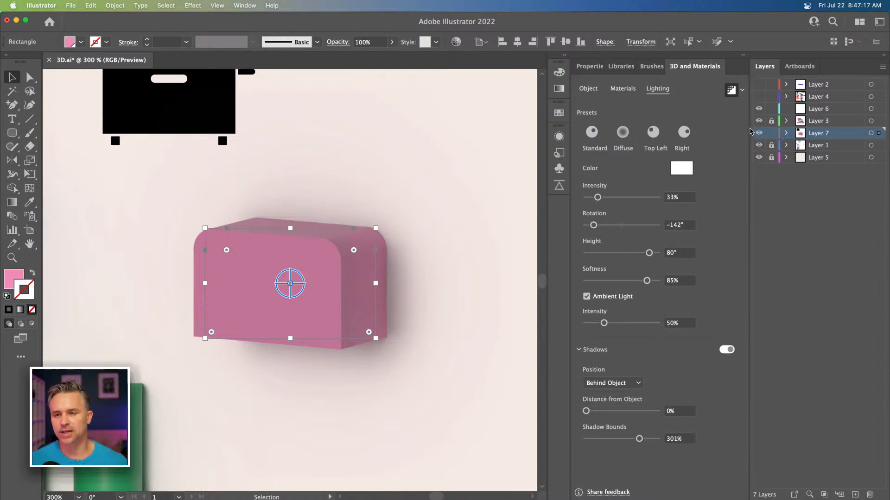
Step: Duplicate the toaster body above the original and make the copy's top corners square
{"action": "left_click_drag", "start_coordinate": [401, 179], "coordinate": [312, 244]}
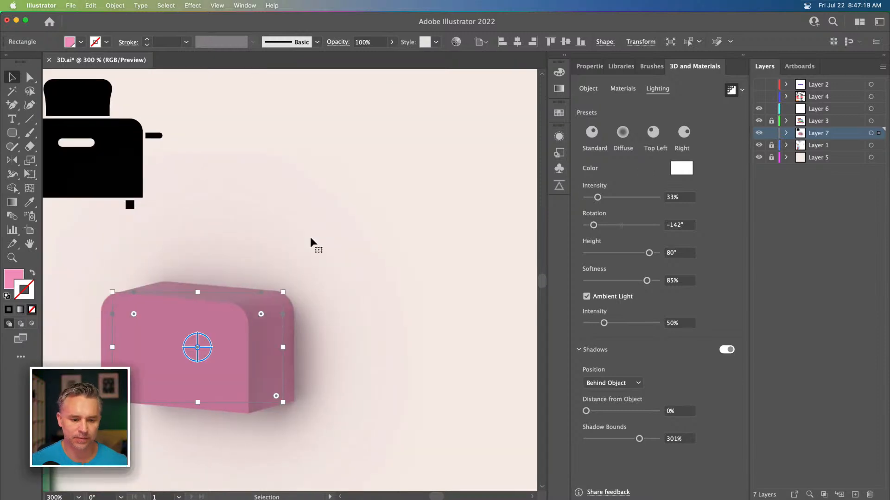
{"action": "left_click", "coordinate": [732, 91]}
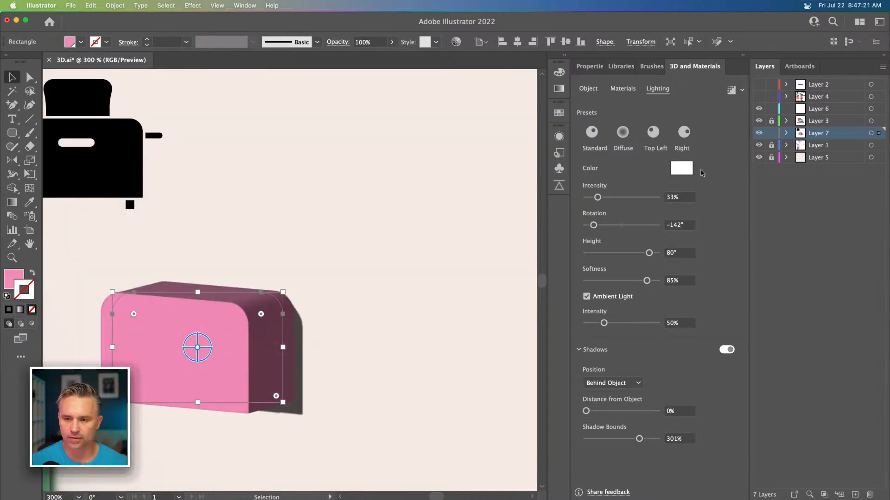
{"action": "left_click_drag", "start_coordinate": [157, 356], "coordinate": [343, 223]}
{"action": "key", "text": "a"}
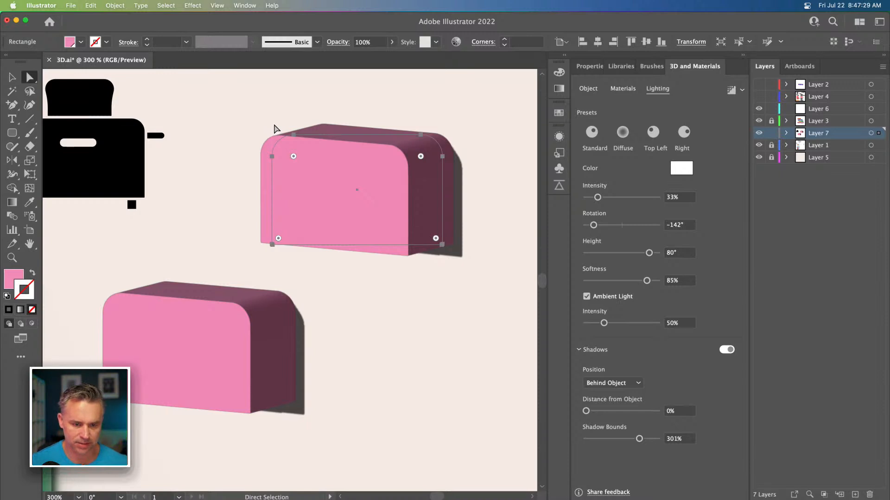
{"action": "left_click_drag", "start_coordinate": [237, 117], "coordinate": [484, 184]}
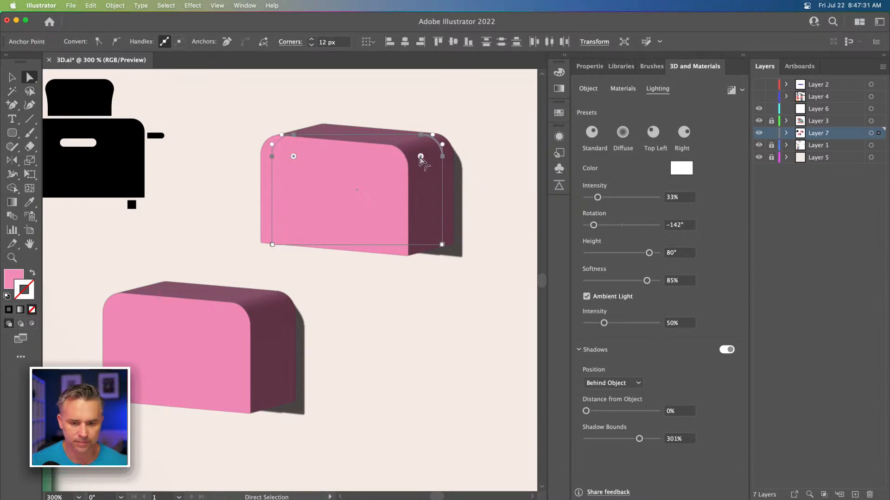
{"action": "left_click_drag", "start_coordinate": [421, 157], "coordinate": [506, 116]}
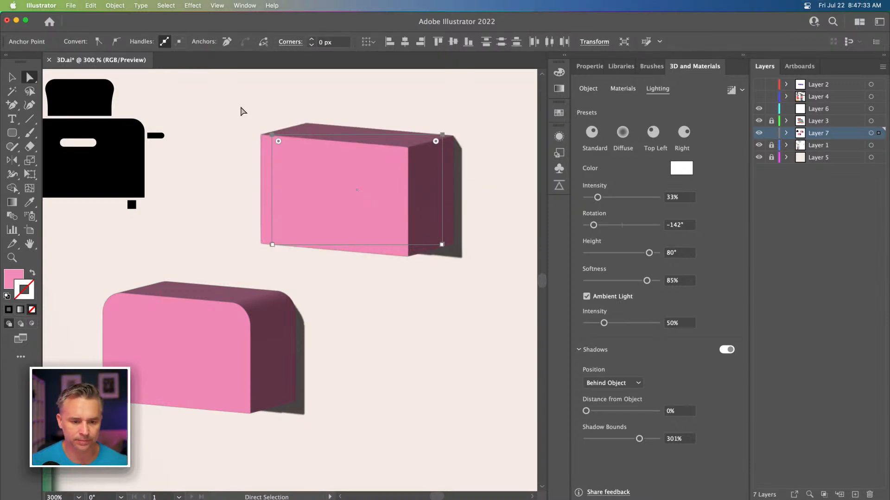
Step: Resize the copy into a small flat bar to serve as the toaster lever
{"action": "left_click_drag", "start_coordinate": [241, 111], "coordinate": [443, 221]}
{"action": "left_click_drag", "start_coordinate": [219, 193], "coordinate": [319, 254]}
{"action": "left_click_drag", "start_coordinate": [272, 234], "coordinate": [421, 234]}
{"action": "key", "text": "super+z"}
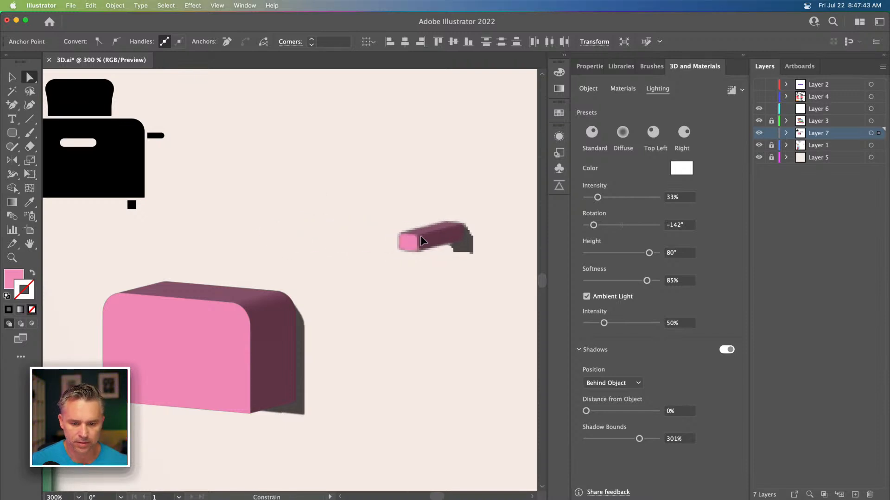
Step: Round the lever's end corners slightly, to about 1 px
{"action": "left_click_drag", "start_coordinate": [394, 207], "coordinate": [456, 270]}
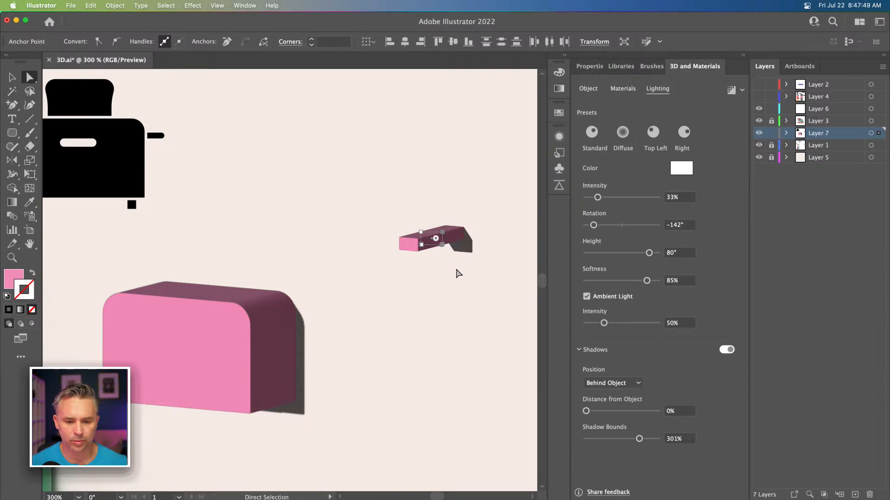
{"action": "scroll", "coordinate": [427, 226], "scroll_direction": "up", "scroll_amount": 5}
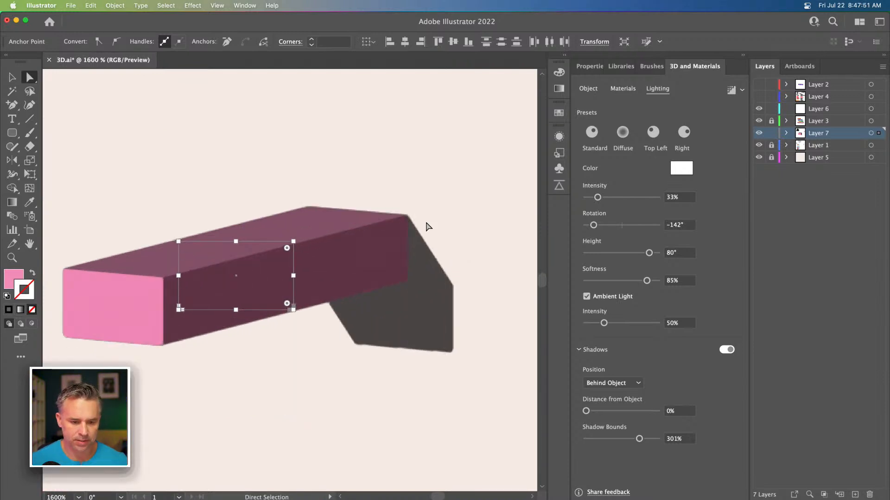
{"action": "left_click_drag", "start_coordinate": [287, 247], "coordinate": [280, 253]}
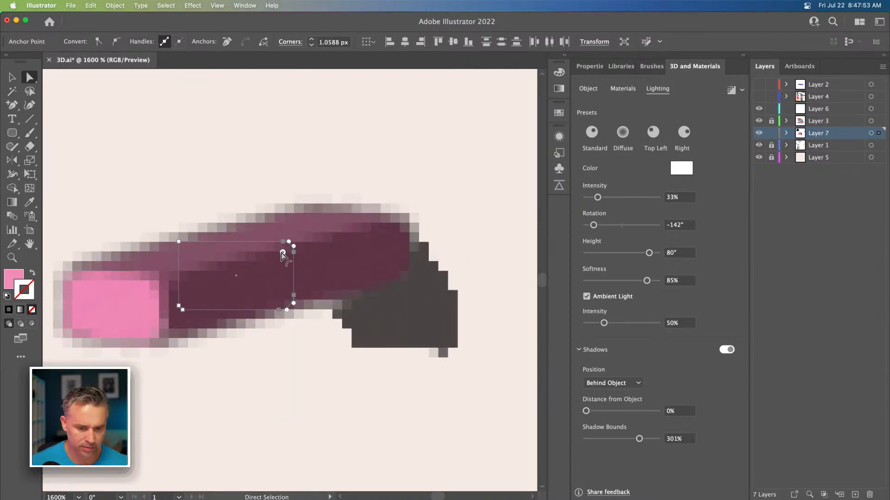
Step: Fill the lever black
{"action": "left_click", "coordinate": [9, 310]}
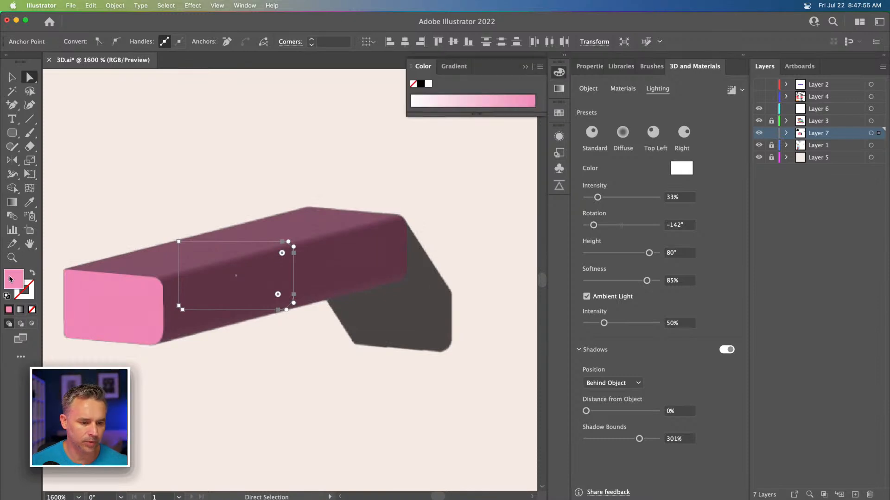
{"action": "left_click", "coordinate": [421, 83]}
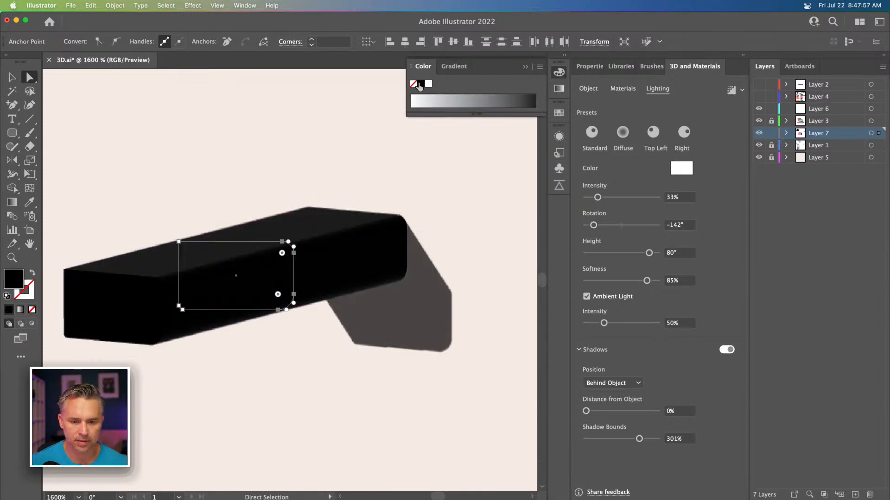
{"action": "left_click", "coordinate": [12, 77]}
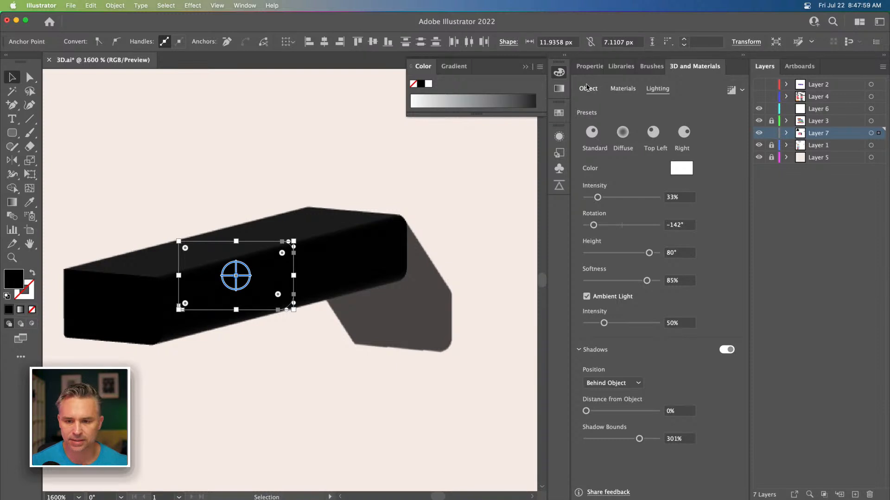
Step: Turn on a Round bevel for the lever and set its width to 64%
{"action": "left_click", "coordinate": [588, 89]}
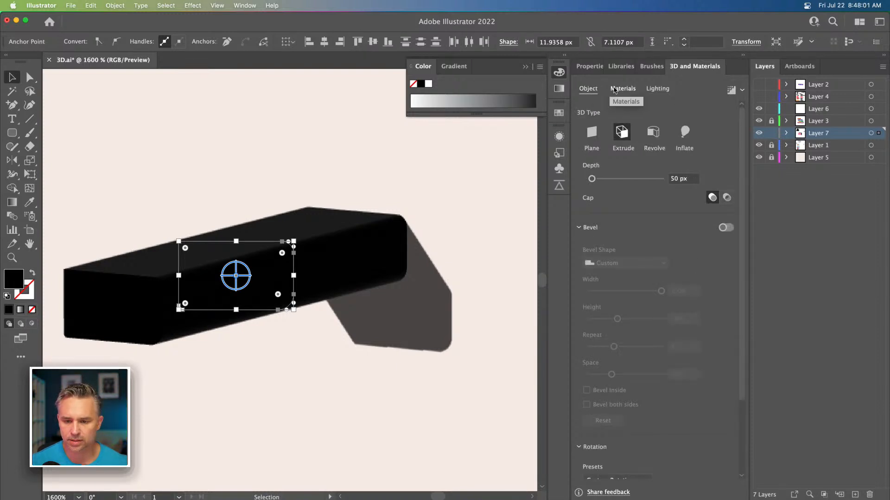
{"action": "left_click", "coordinate": [726, 227]}
{"action": "left_click", "coordinate": [628, 262]}
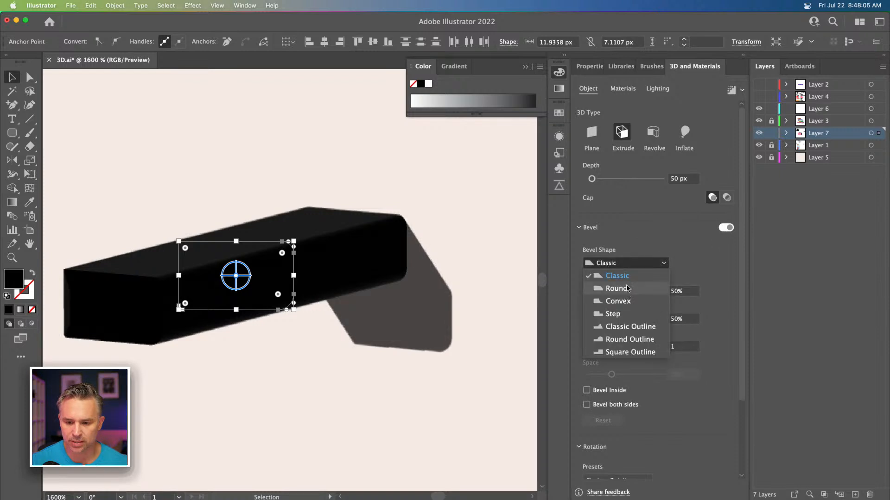
{"action": "left_click", "coordinate": [624, 288]}
{"action": "left_click_drag", "start_coordinate": [624, 295], "coordinate": [638, 294]}
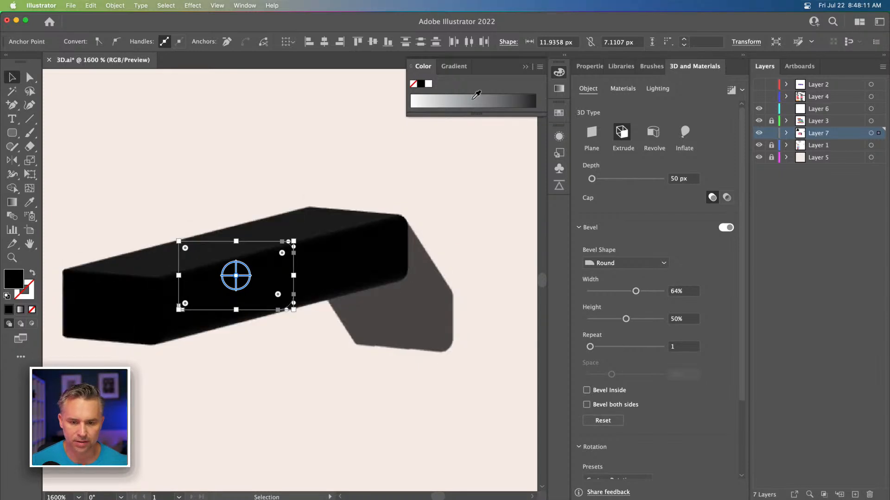
Step: Change the lever's fill to a dark gray
{"action": "left_click", "coordinate": [479, 95]}
{"action": "left_click", "coordinate": [482, 96]}
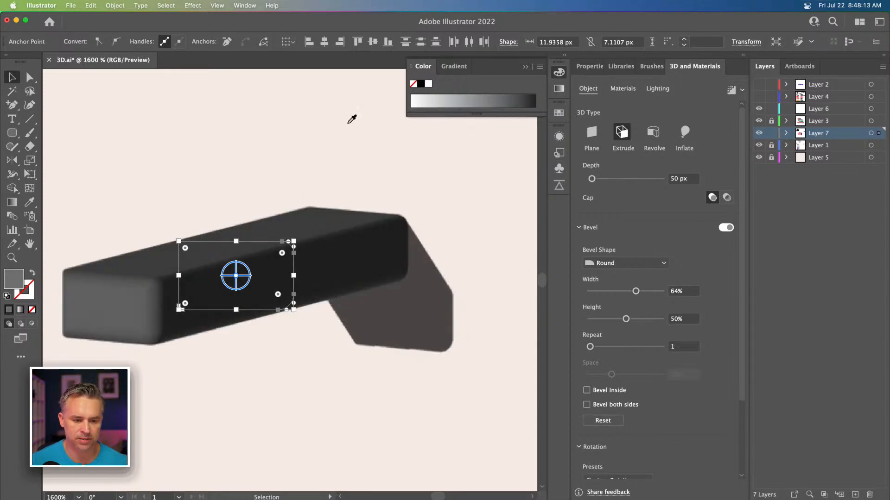
{"action": "left_click", "coordinate": [100, 175]}
Step: Move the lever onto the right side of the pink toaster body
{"action": "key", "text": "super+minus"}
{"action": "key", "text": "super+minus"}
{"action": "key", "text": "super+minus"}
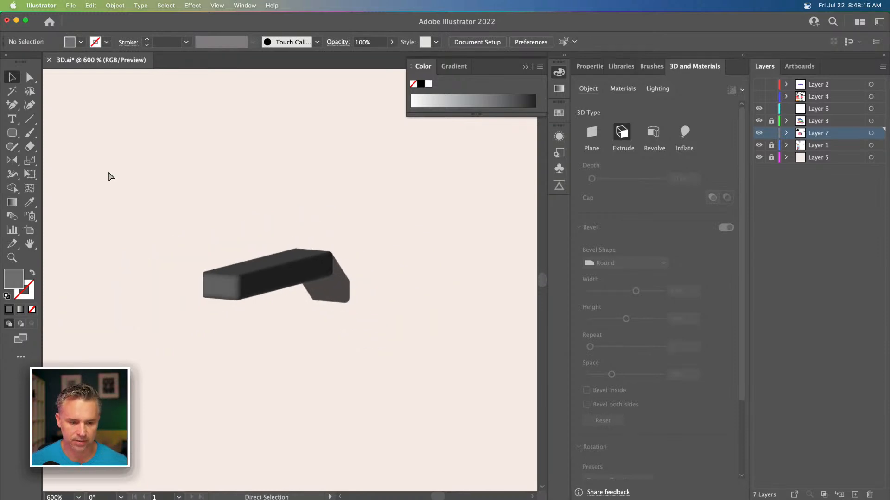
{"action": "left_click_drag", "start_coordinate": [164, 213], "coordinate": [333, 138]}
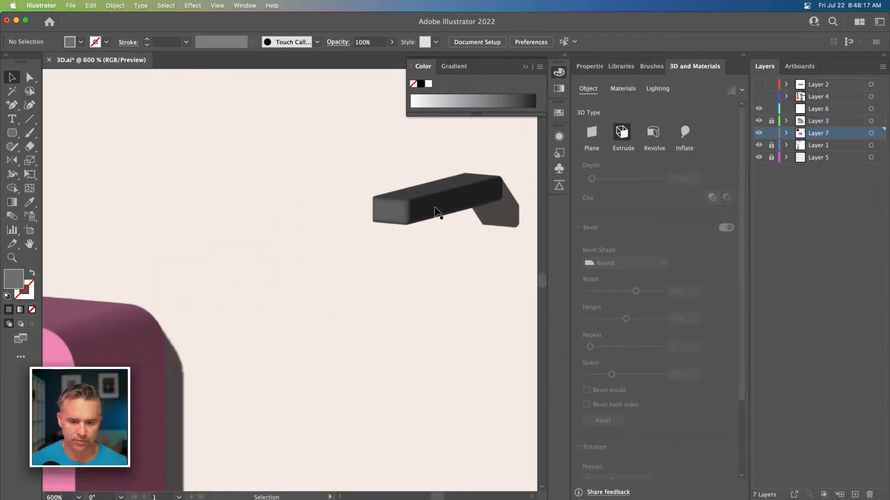
{"action": "left_click", "coordinate": [436, 209]}
{"action": "left_click", "coordinate": [407, 137]}
{"action": "left_click_drag", "start_coordinate": [426, 202], "coordinate": [131, 449]}
{"action": "left_click_drag", "start_coordinate": [155, 279], "coordinate": [385, 196]}
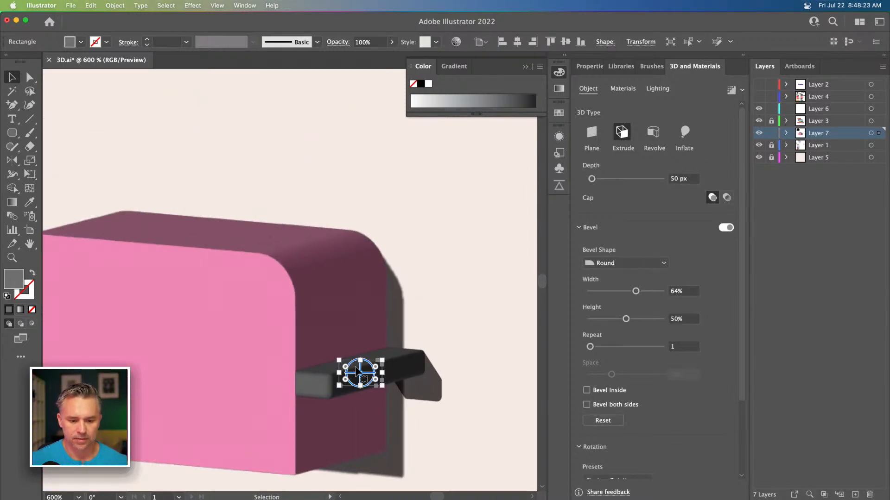
Step: Set the lever's extrusion depth to 30 px
{"action": "left_click", "coordinate": [676, 178]}
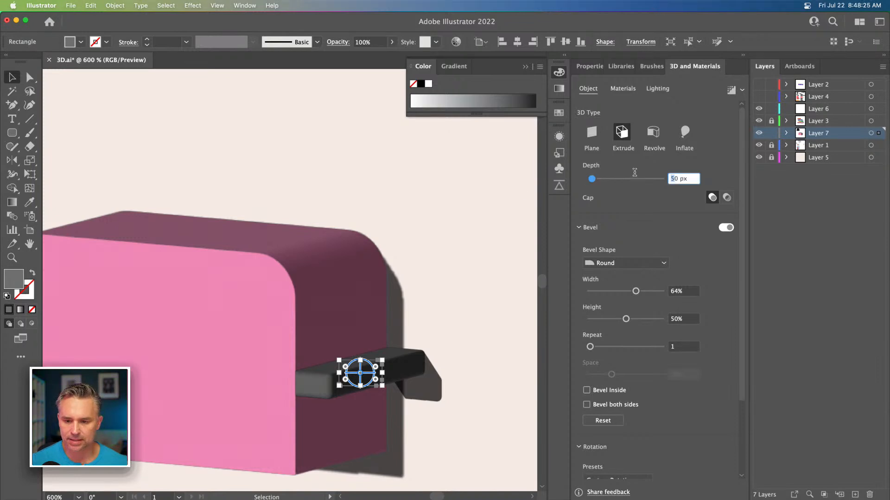
{"action": "type", "text": "30"}
{"action": "key", "text": "Return"}
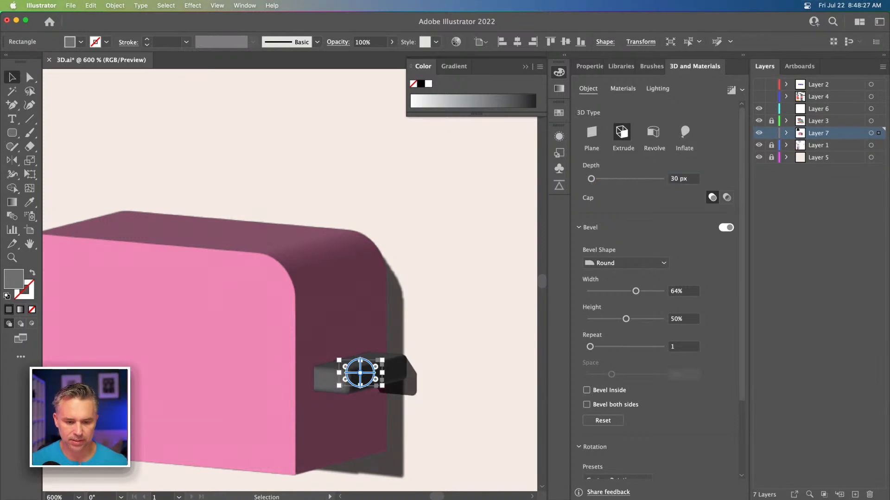
Step: Draw a rounded square to the right of the black toaster icon
{"action": "left_click", "coordinate": [182, 136]}
{"action": "key", "text": "super+minus"}
{"action": "key", "text": "super+minus"}
{"action": "key", "text": "super+minus"}
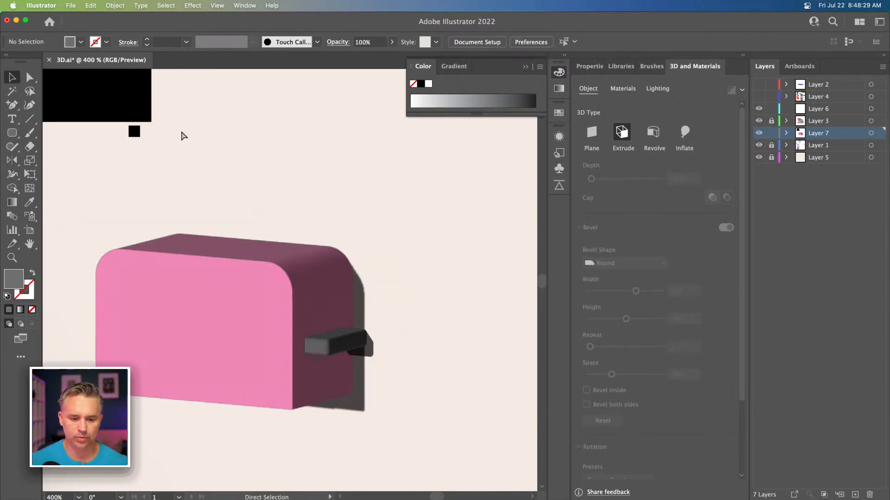
{"action": "left_click_drag", "start_coordinate": [270, 189], "coordinate": [268, 235]}
{"action": "key", "text": "m"}
{"action": "left_click_drag", "start_coordinate": [324, 167], "coordinate": [457, 299]}
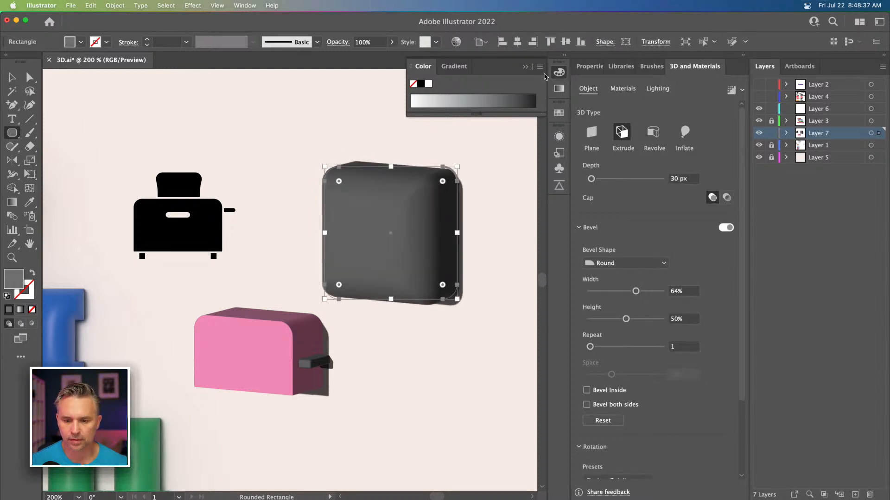
{"action": "left_click", "coordinate": [565, 56]}
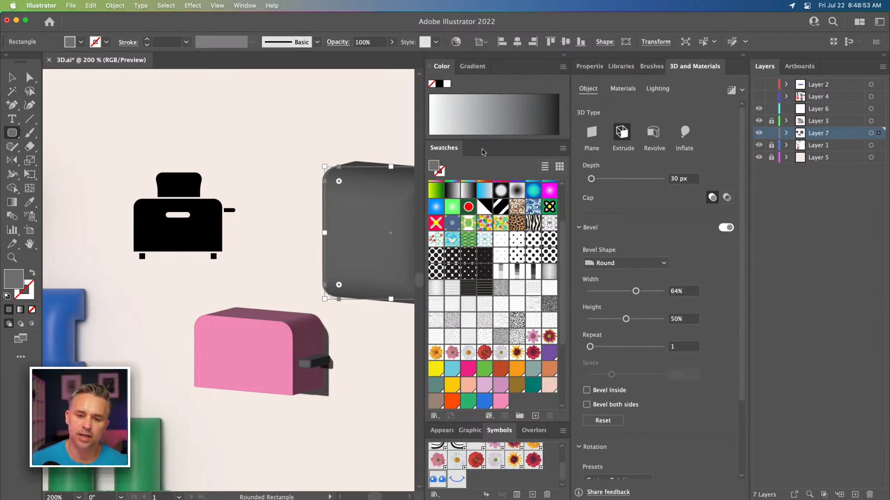
Step: Hide the 3D and Materials effect on the new rounded square so it shows flat
{"action": "double_click", "coordinate": [482, 152]}
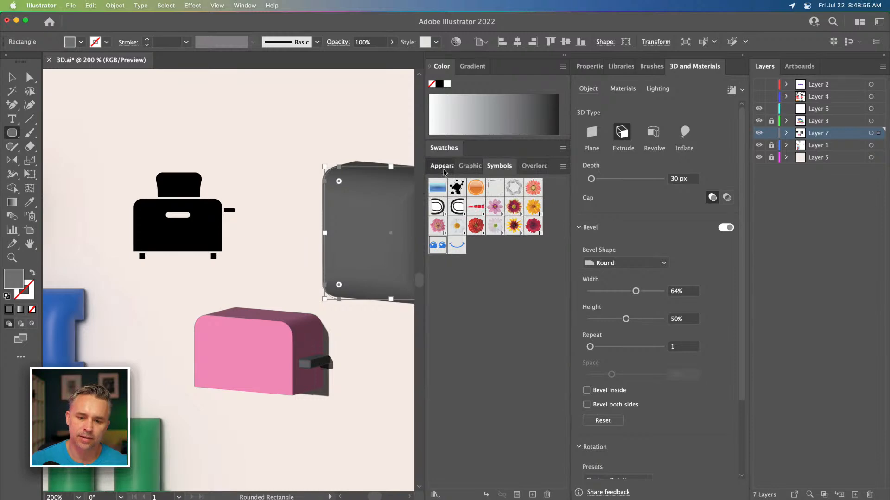
{"action": "left_click", "coordinate": [440, 165]}
{"action": "scroll", "coordinate": [213, 178], "scroll_direction": "right", "scroll_amount": 3}
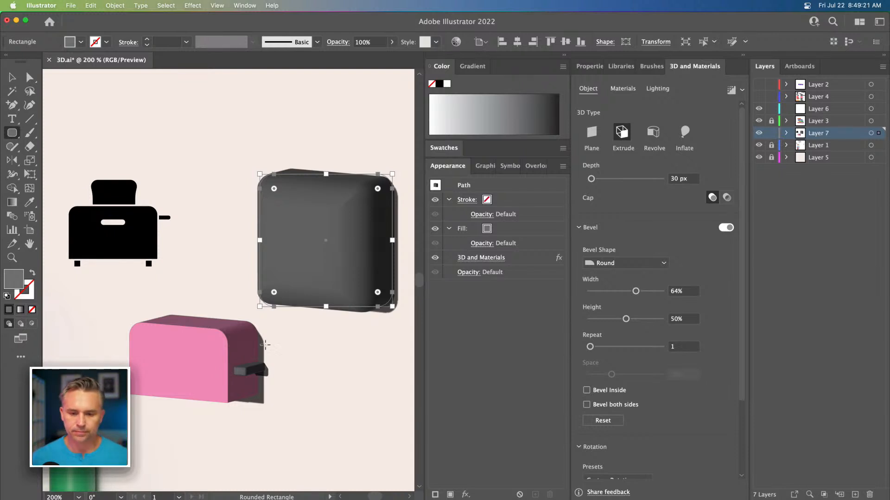
{"action": "left_click", "coordinate": [435, 259]}
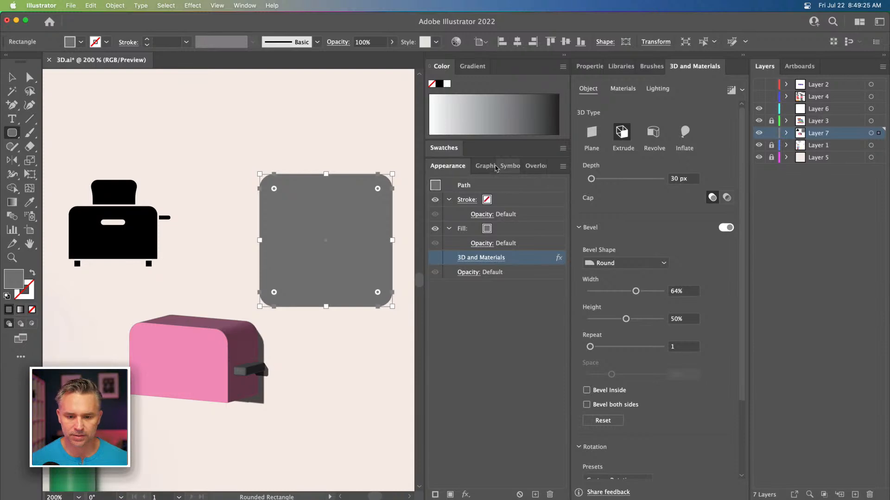
Step: Fill the rounded square with an orange swatch
{"action": "left_click", "coordinate": [431, 147]}
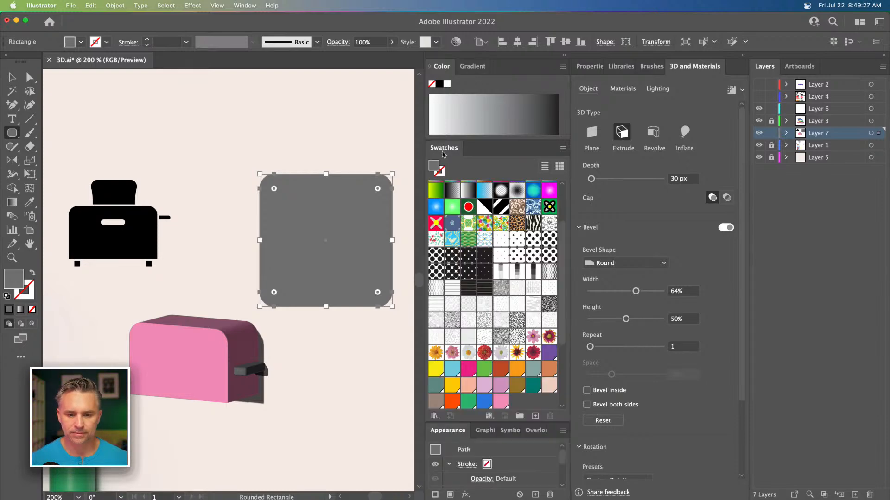
{"action": "left_click", "coordinate": [549, 369]}
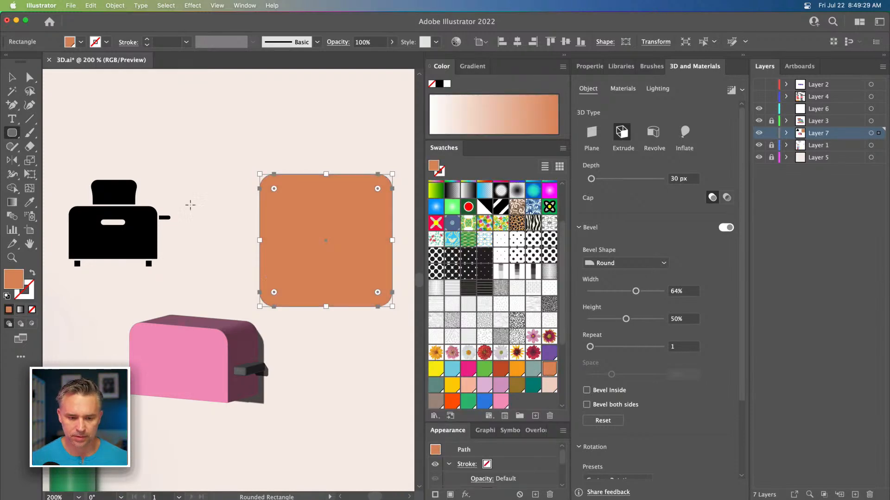
{"action": "left_click", "coordinate": [13, 77]}
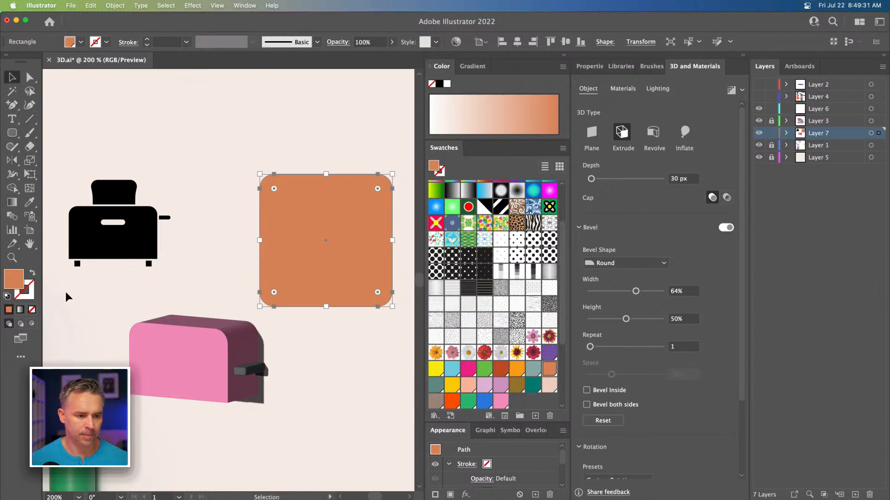
Step: Give the rounded square a dark brown stroke of 4 pt
{"action": "left_click", "coordinate": [27, 286]}
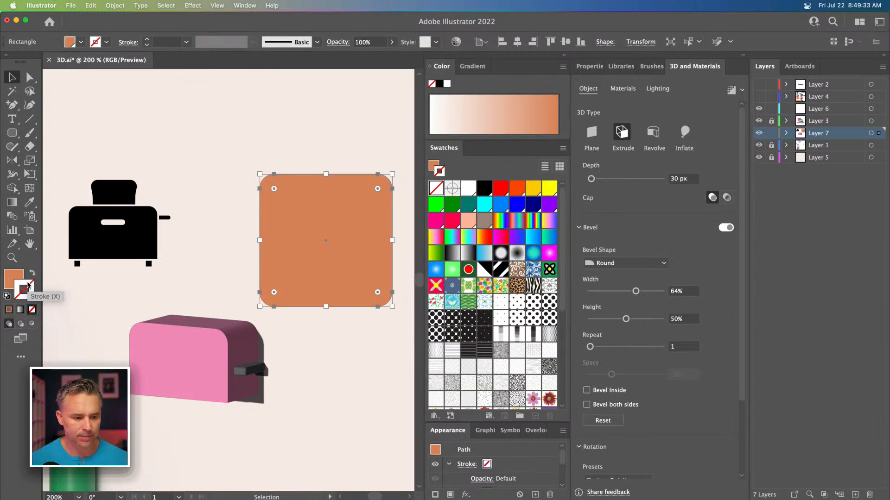
{"action": "scroll", "coordinate": [508, 300], "scroll_direction": "down", "scroll_amount": 5}
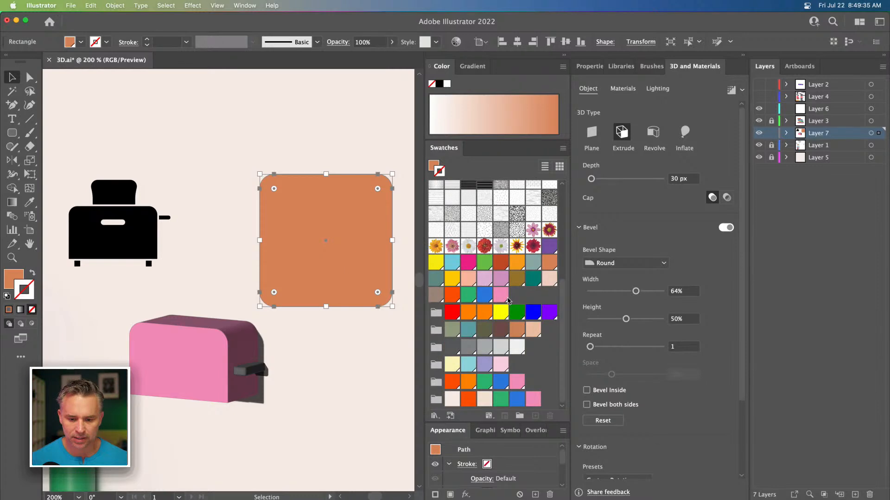
{"action": "left_click", "coordinate": [500, 330]}
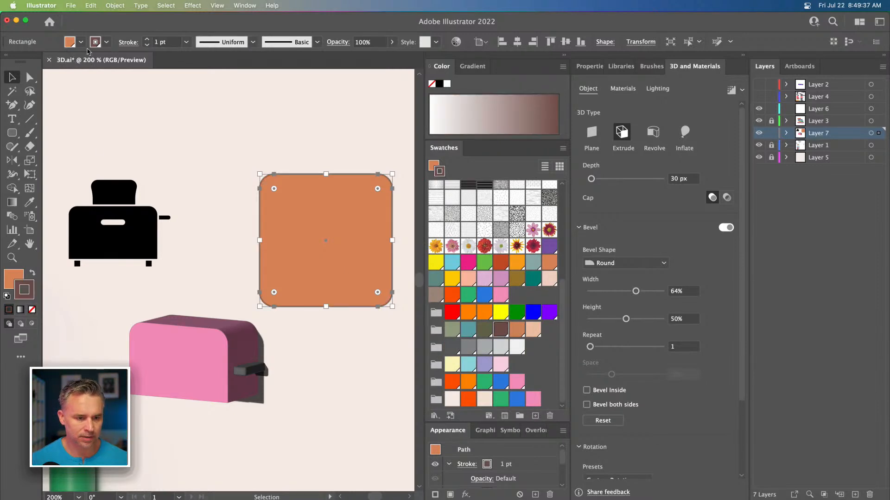
{"action": "left_click", "coordinate": [147, 39]}
{"action": "left_click", "coordinate": [147, 39]}
{"action": "left_click", "coordinate": [147, 39]}
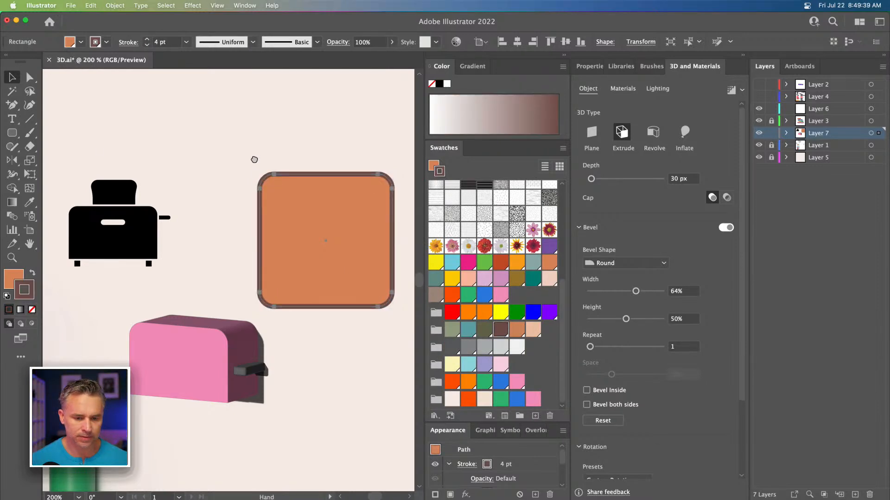
Step: Draw a wide rounded rectangle, about 137 by 38 px, across the top of the orange square
{"action": "left_click_drag", "start_coordinate": [255, 157], "coordinate": [221, 189]}
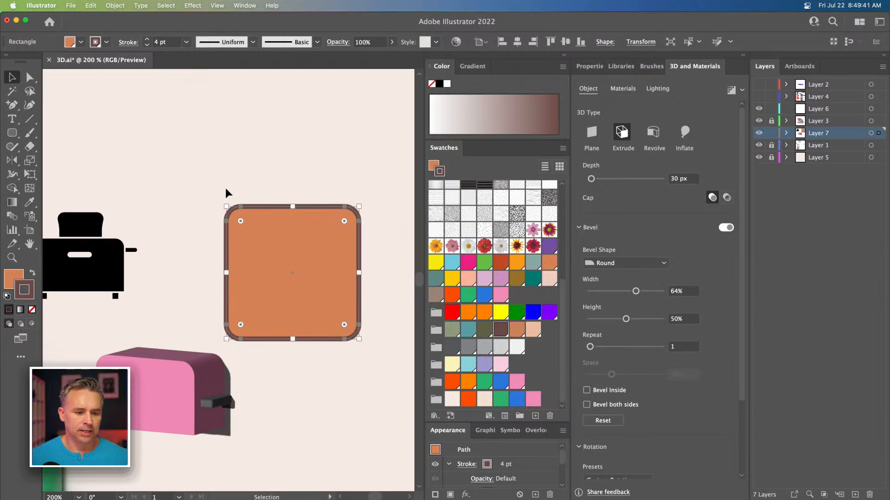
{"action": "left_click", "coordinate": [12, 133]}
{"action": "left_click_drag", "start_coordinate": [211, 191], "coordinate": [374, 234]}
{"action": "left_click", "coordinate": [12, 78]}
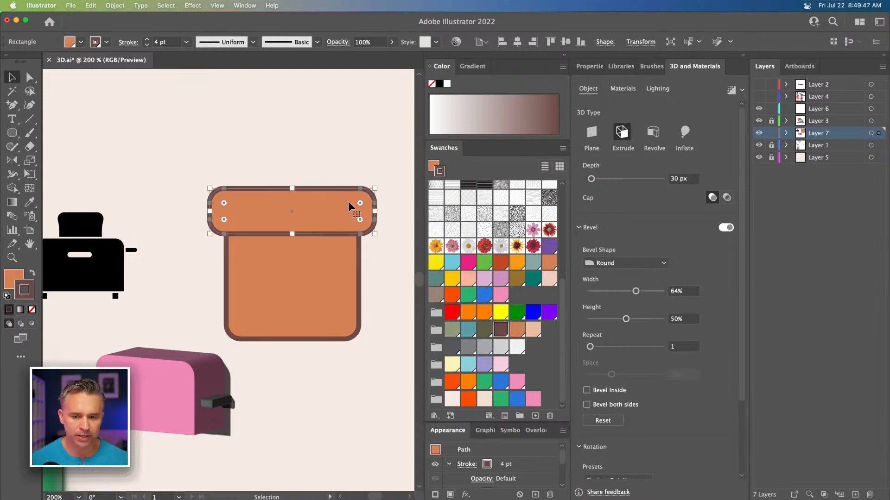
{"action": "left_click", "coordinate": [633, 45]}
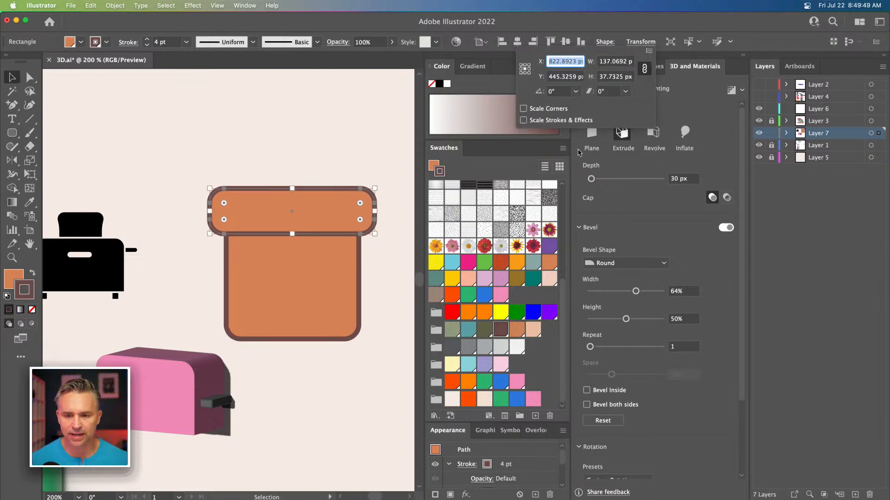
Step: Warp the top rectangle with an Arc Upper envelope at 27% bend to form the bread crust
{"action": "left_click", "coordinate": [114, 6]}
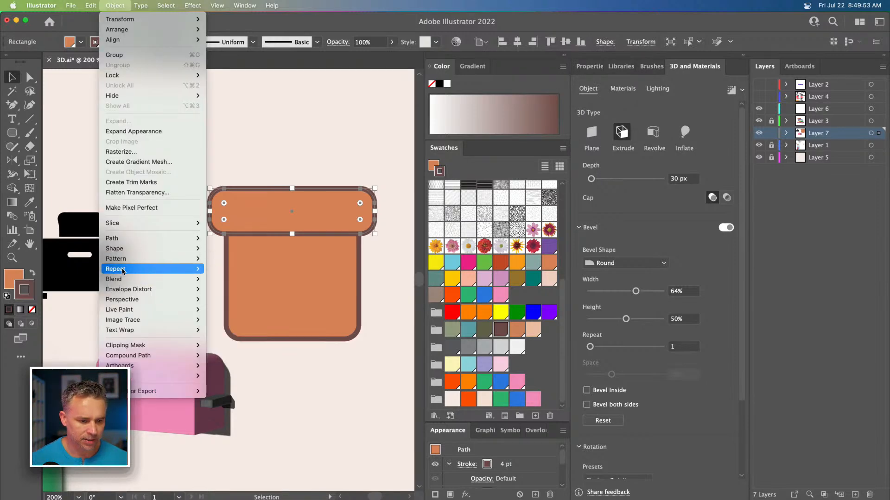
{"action": "mouse_move", "coordinate": [122, 274]}
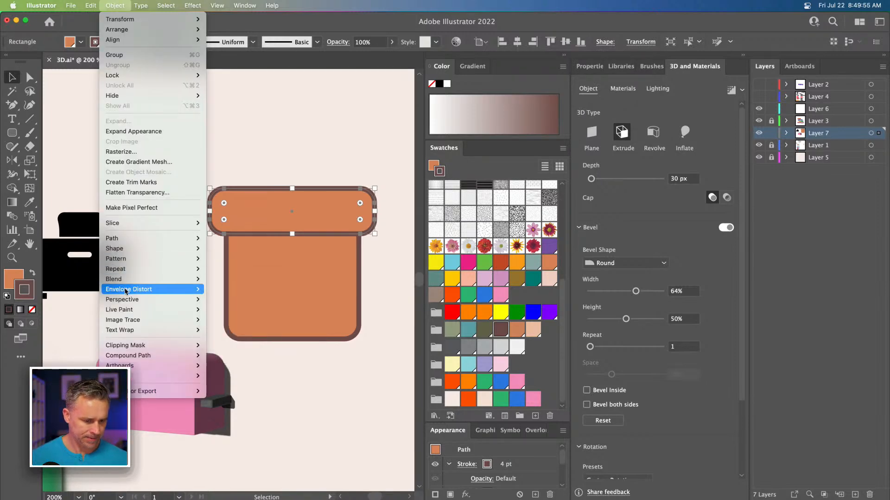
{"action": "mouse_move", "coordinate": [185, 289]}
{"action": "left_click", "coordinate": [227, 290]}
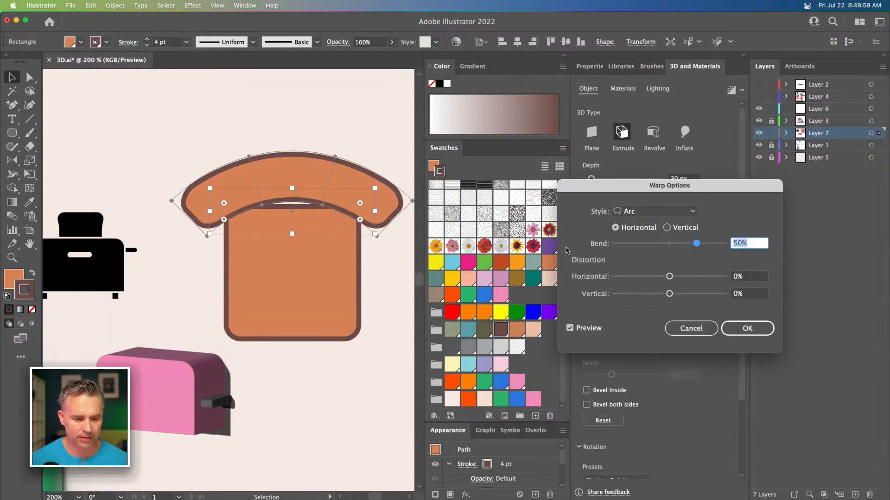
{"action": "left_click", "coordinate": [665, 213]}
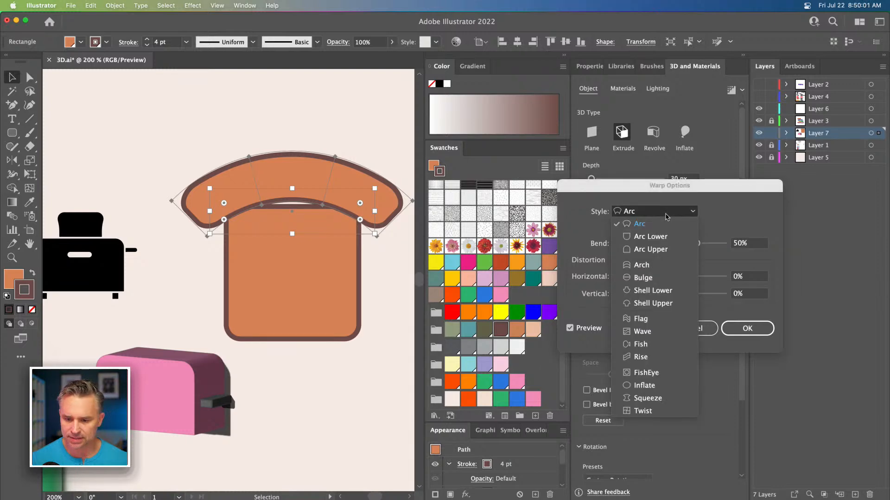
{"action": "left_click", "coordinate": [650, 237]}
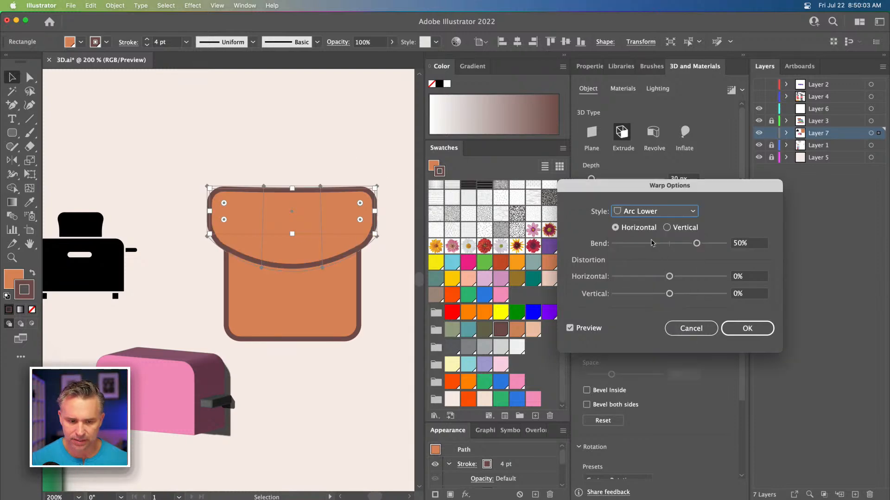
{"action": "left_click", "coordinate": [660, 213]}
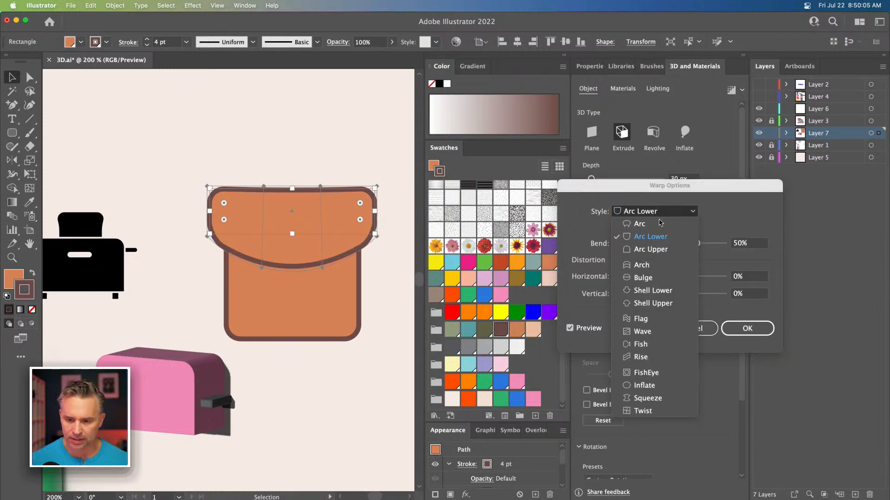
{"action": "left_click", "coordinate": [656, 249]}
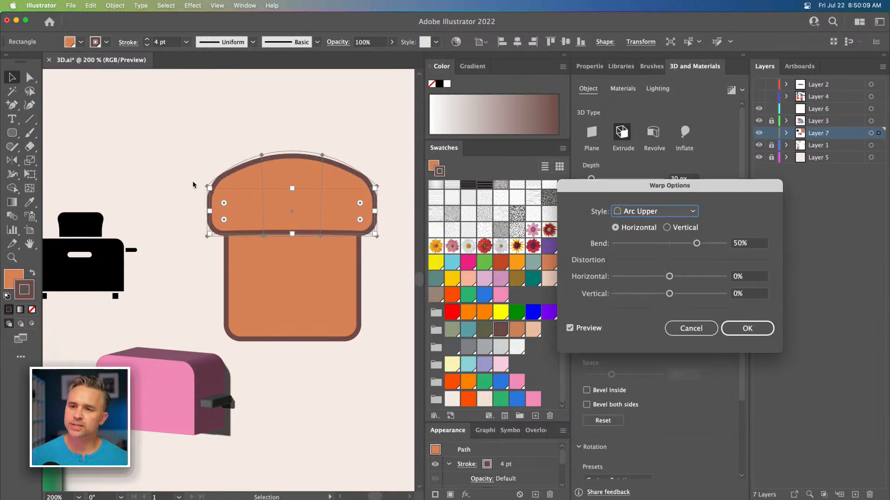
{"action": "left_click", "coordinate": [686, 244]}
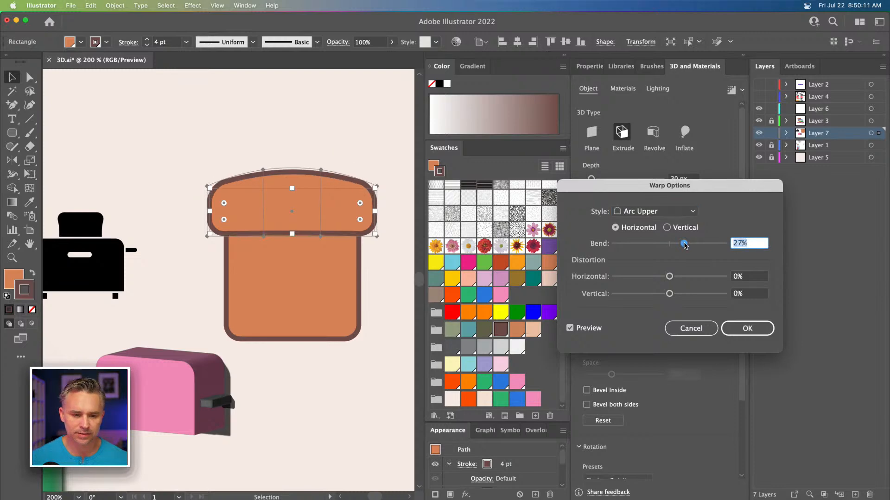
{"action": "left_click", "coordinate": [741, 330]}
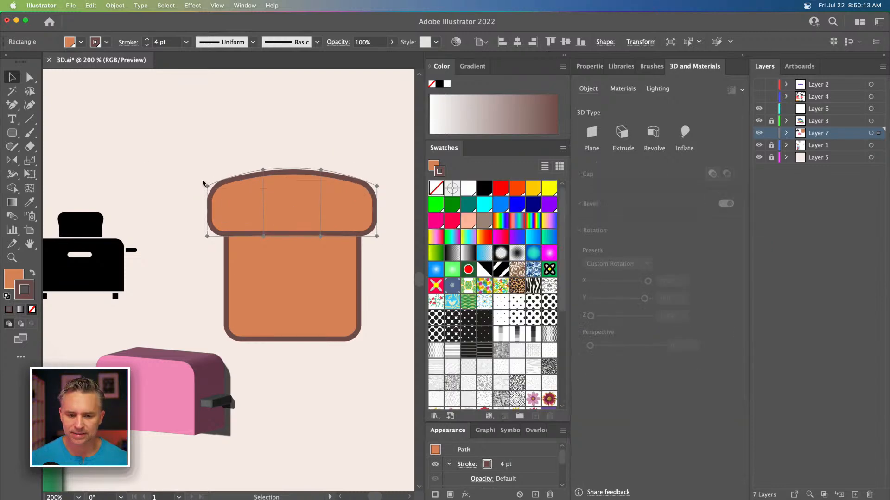
Step: Move the crust shape aside, enter its isolation mode and raise its bottom anchor points slightly
{"action": "left_click_drag", "start_coordinate": [221, 186], "coordinate": [237, 173]}
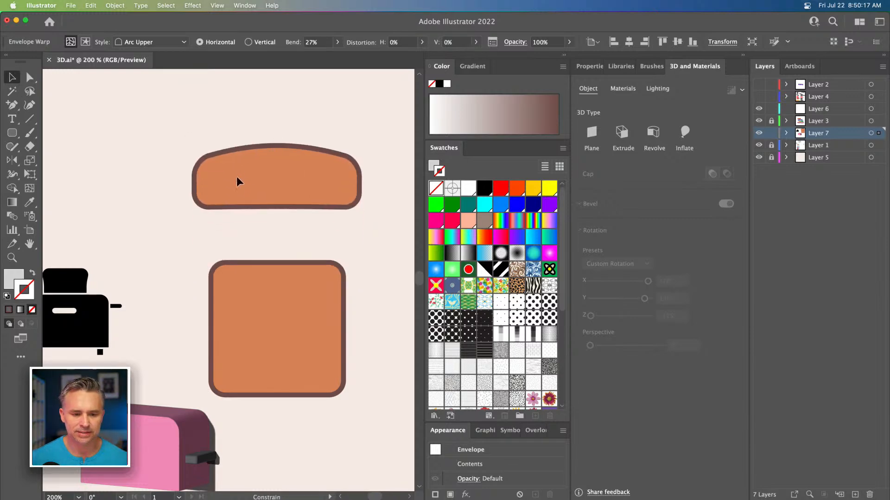
{"action": "double_click", "coordinate": [210, 180]}
{"action": "left_click", "coordinate": [30, 77]}
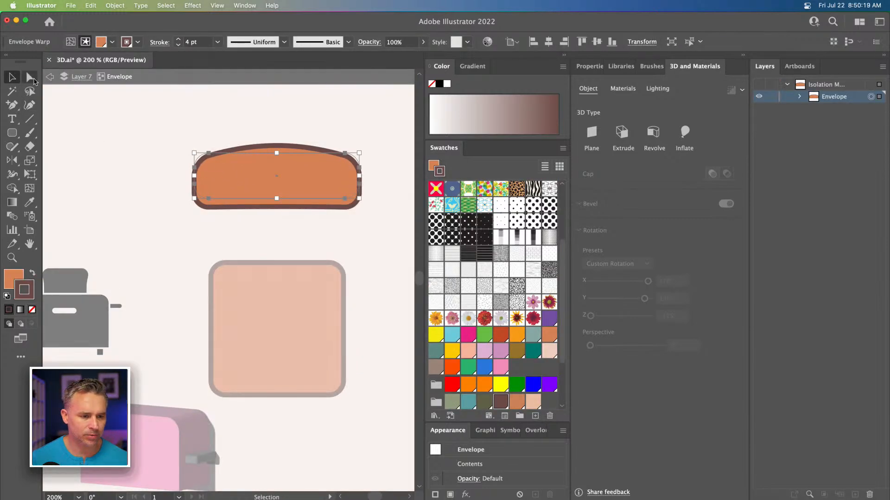
{"action": "left_click_drag", "start_coordinate": [160, 175], "coordinate": [395, 222]}
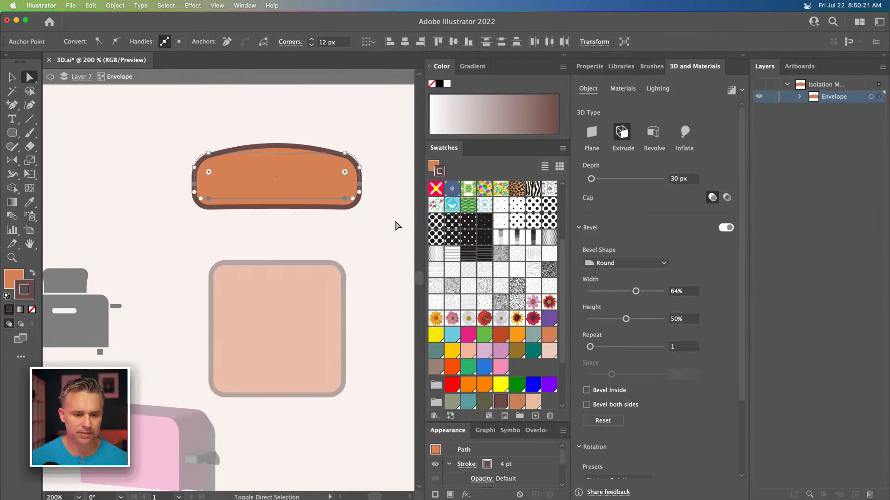
{"action": "key", "text": "shift+Up"}
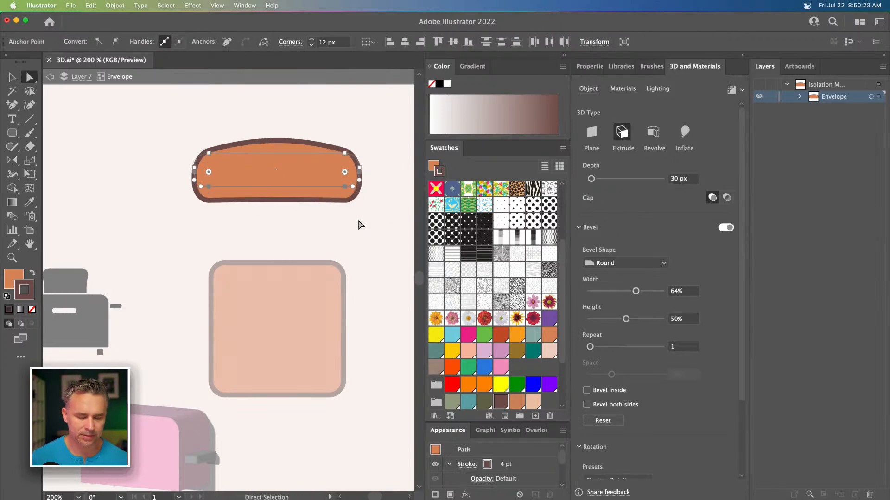
{"action": "key", "text": "Up"}
{"action": "key", "text": "Up"}
{"action": "key", "text": "Down"}
{"action": "key", "text": "Down"}
{"action": "key", "text": "Down"}
{"action": "key", "text": "Down"}
{"action": "key", "text": "Down"}
{"action": "key", "text": "Down"}
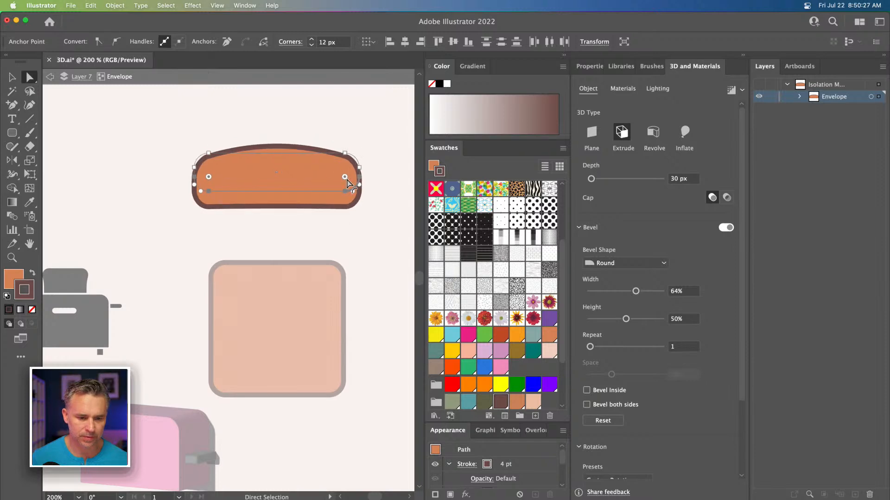
Step: Reduce the rounding of the crust's bottom corners and raise its bottom edge further
{"action": "left_click_drag", "start_coordinate": [208, 179], "coordinate": [206, 186]}
{"action": "key", "text": "shift+Up"}
{"action": "key", "text": "Down"}
{"action": "key", "text": "Down"}
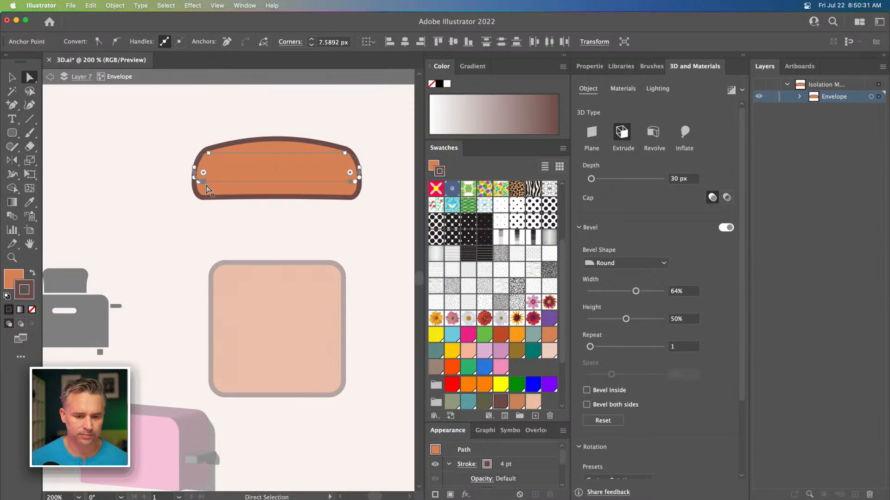
{"action": "left_click_drag", "start_coordinate": [200, 181], "coordinate": [206, 184]}
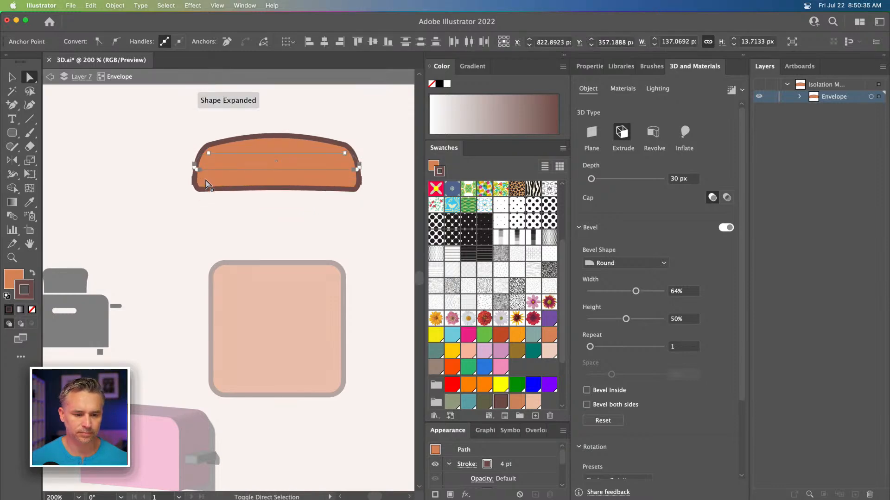
{"action": "key", "text": "Up"}
{"action": "key", "text": "Up"}
{"action": "key", "text": "Up"}
{"action": "key", "text": "Up"}
{"action": "key", "text": "Up"}
{"action": "key", "text": "Up"}
{"action": "key", "text": "Up"}
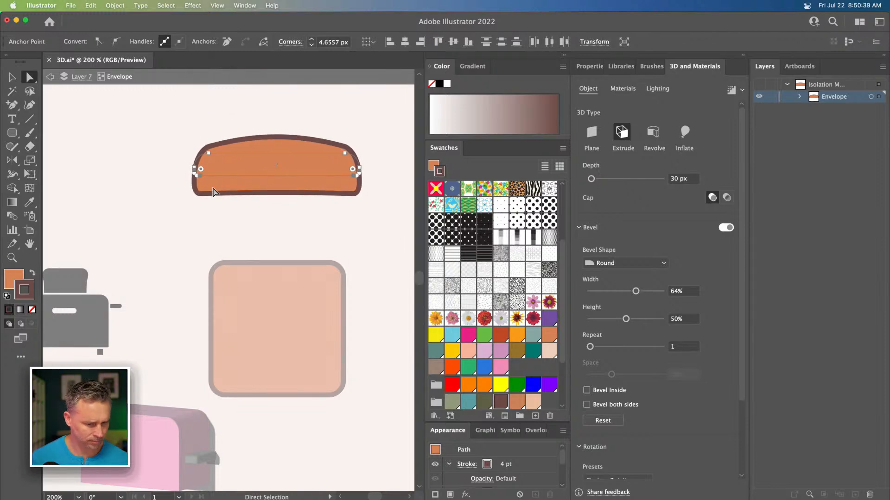
Step: Exit isolation mode and move the crust shape back onto the top of the orange square
{"action": "key", "text": "v"}
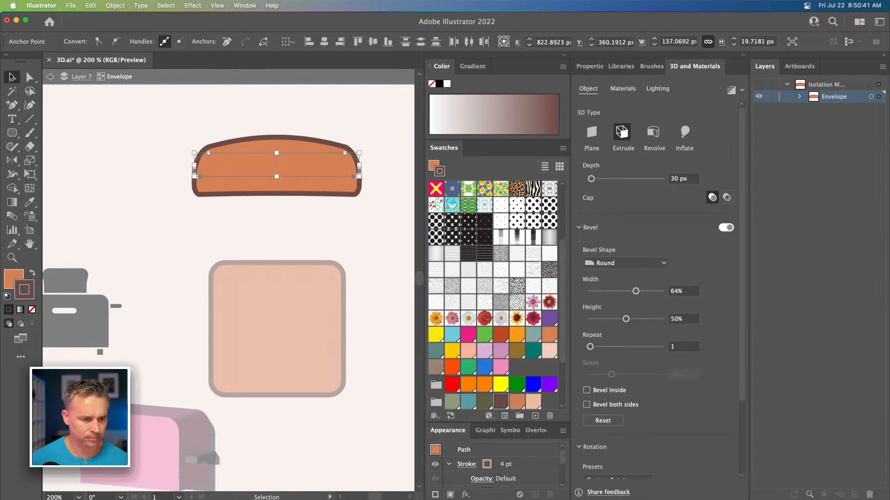
{"action": "left_click", "coordinate": [82, 151]}
{"action": "double_click", "coordinate": [82, 150]}
{"action": "left_click", "coordinate": [257, 177]}
{"action": "left_click_drag", "start_coordinate": [257, 177], "coordinate": [256, 238]}
{"action": "left_click_drag", "start_coordinate": [198, 239], "coordinate": [204, 239]}
Step: Select both toast shapes, expand their appearance, and select the crust shape
{"action": "left_click_drag", "start_coordinate": [199, 194], "coordinate": [310, 335]}
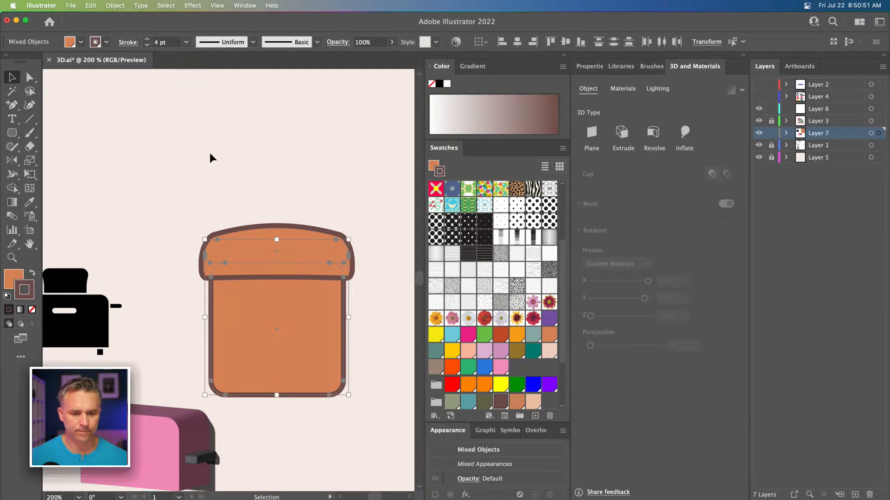
{"action": "left_click", "coordinate": [12, 189]}
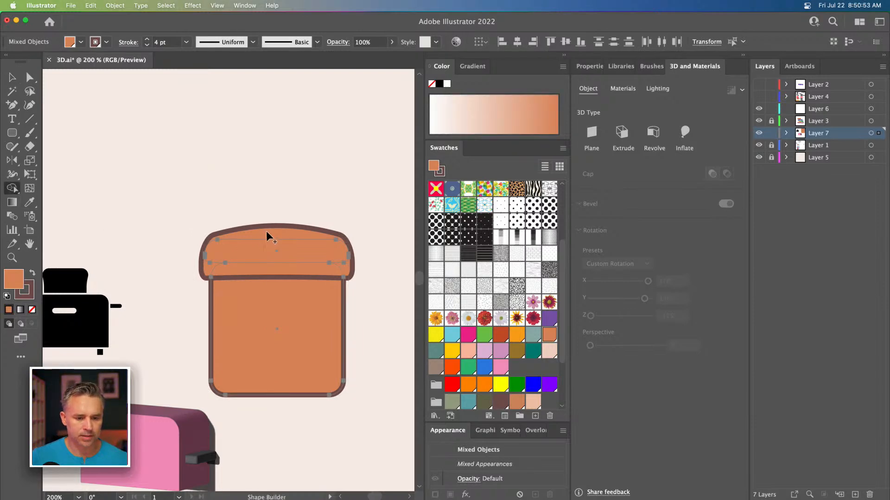
{"action": "left_click", "coordinate": [12, 76]}
{"action": "left_click", "coordinate": [92, 5]}
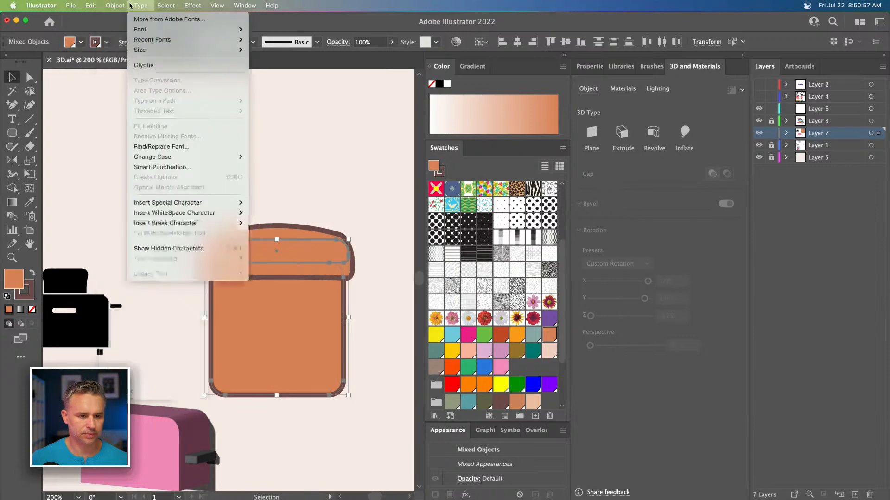
{"action": "mouse_move", "coordinate": [115, 5]}
{"action": "left_click", "coordinate": [131, 134]}
{"action": "left_click", "coordinate": [193, 238]}
{"action": "left_click", "coordinate": [240, 250]}
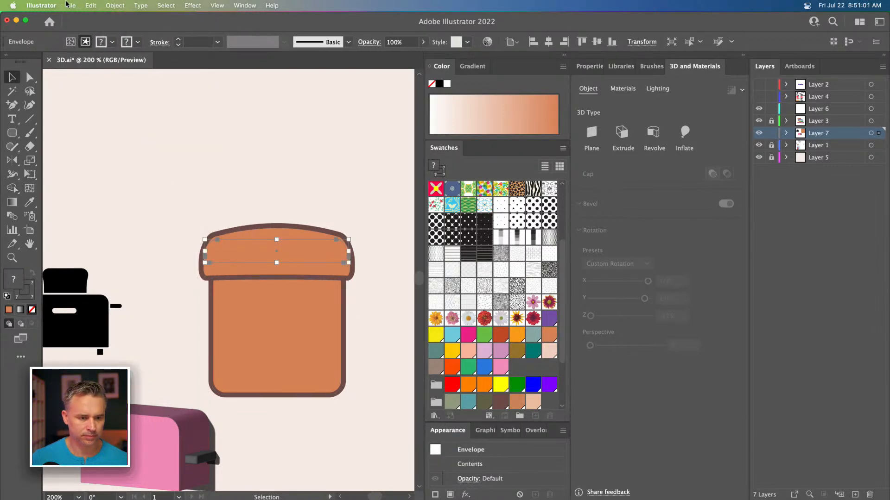
Step: Expand the crust's envelope, then merge the crust and the orange square into one toast shape with Shape Builder
{"action": "left_click", "coordinate": [107, 4]}
{"action": "left_click", "coordinate": [133, 123]}
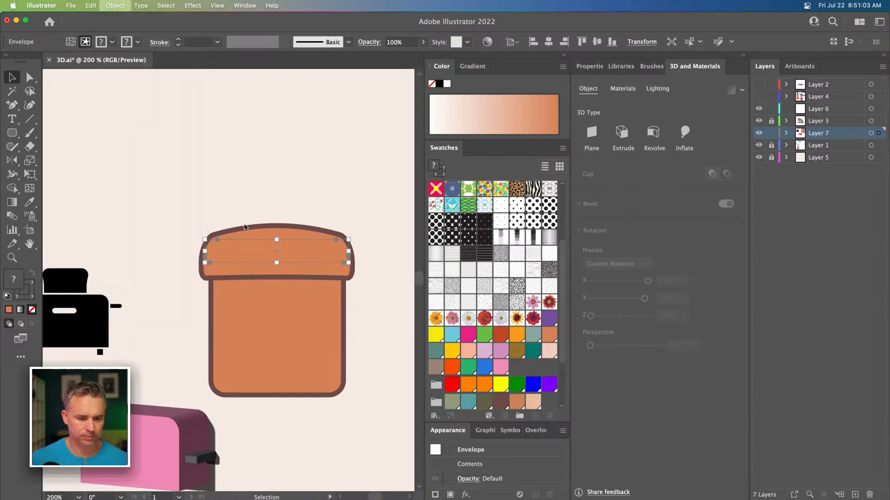
{"action": "left_click", "coordinate": [314, 391]}
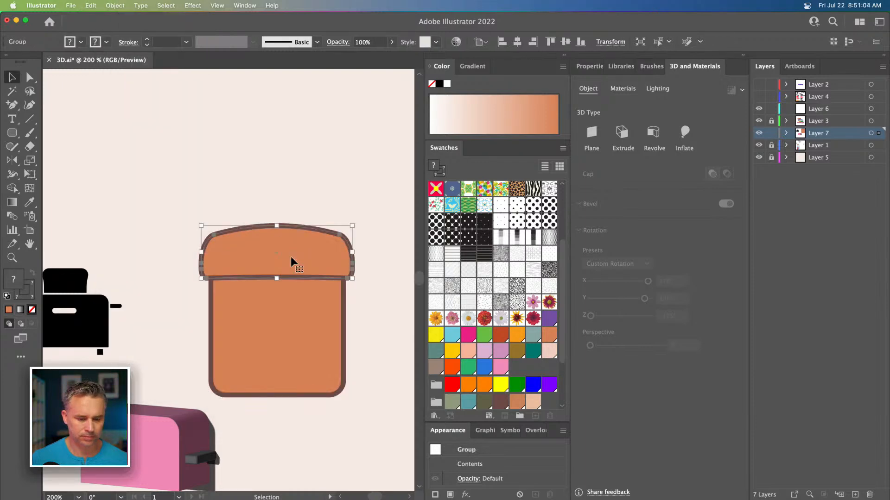
{"action": "left_click", "coordinate": [326, 350], "text": "shift"}
{"action": "key", "text": "shift+m"}
{"action": "left_click_drag", "start_coordinate": [293, 244], "coordinate": [291, 332]}
Step: Select the toast's bottom anchor points, make their corners sharp, and raise the bottom edge to shorten the slice
{"action": "left_click", "coordinate": [11, 77]}
{"action": "key", "text": "space"}
{"action": "left_click_drag", "start_coordinate": [215, 240], "coordinate": [307, 150]}
{"action": "left_click_drag", "start_coordinate": [334, 197], "coordinate": [270, 190]}
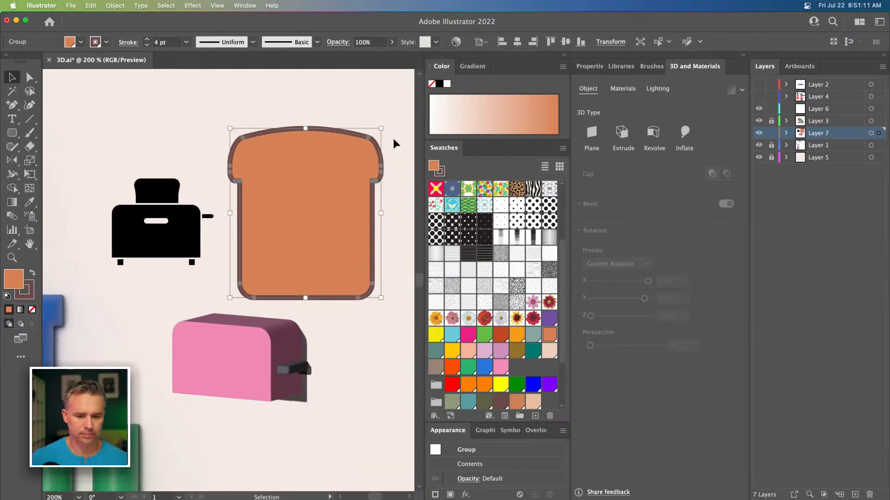
{"action": "left_click_drag", "start_coordinate": [382, 126], "coordinate": [333, 222]}
{"action": "key", "text": "super+equal"}
{"action": "key", "text": "super+equal"}
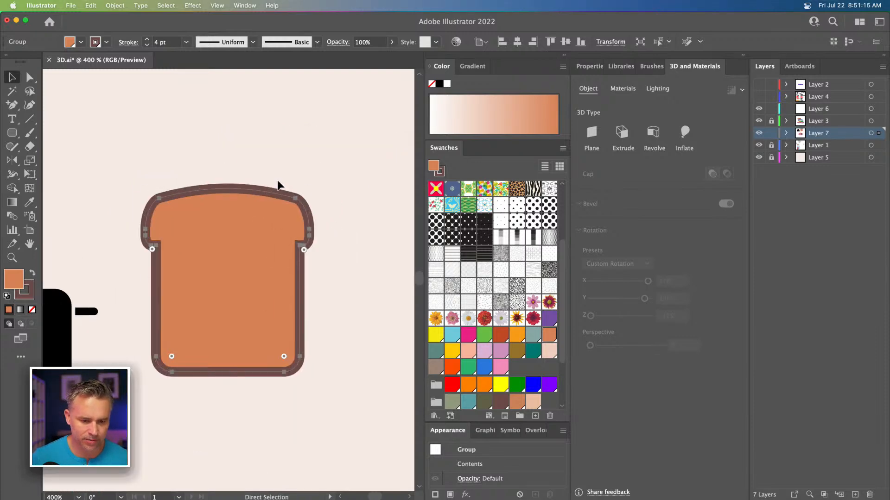
{"action": "key", "text": "a"}
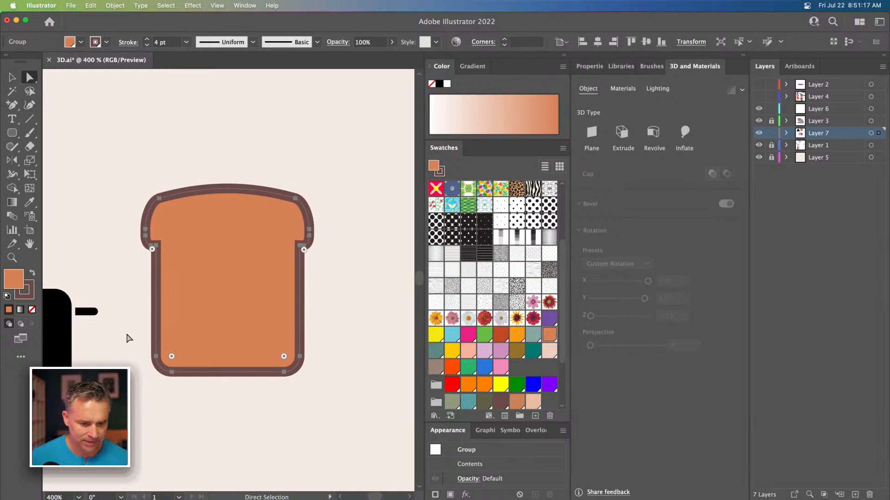
{"action": "left_click_drag", "start_coordinate": [129, 338], "coordinate": [342, 422]}
{"action": "left_click_drag", "start_coordinate": [284, 357], "coordinate": [338, 397]}
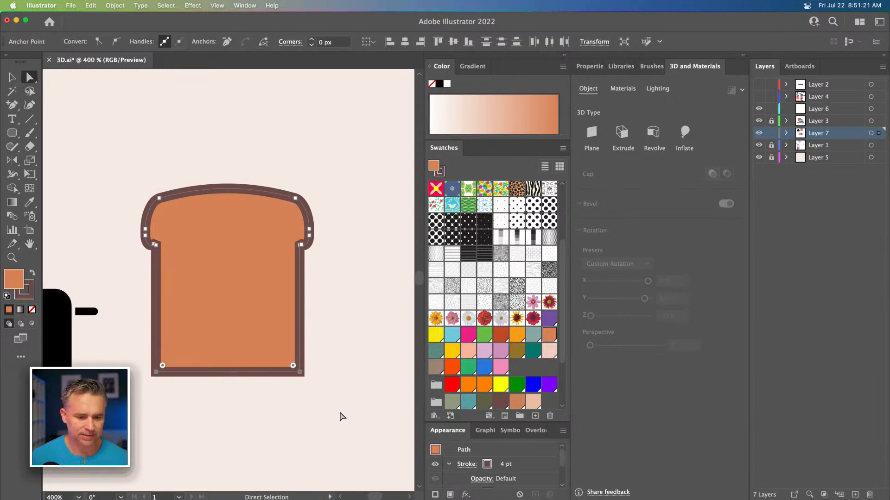
{"action": "key", "text": "shift+Up"}
{"action": "key", "text": "shift+Up"}
{"action": "key", "text": "shift+Up"}
{"action": "key", "text": "shift+Up"}
{"action": "key", "text": "shift+Up"}
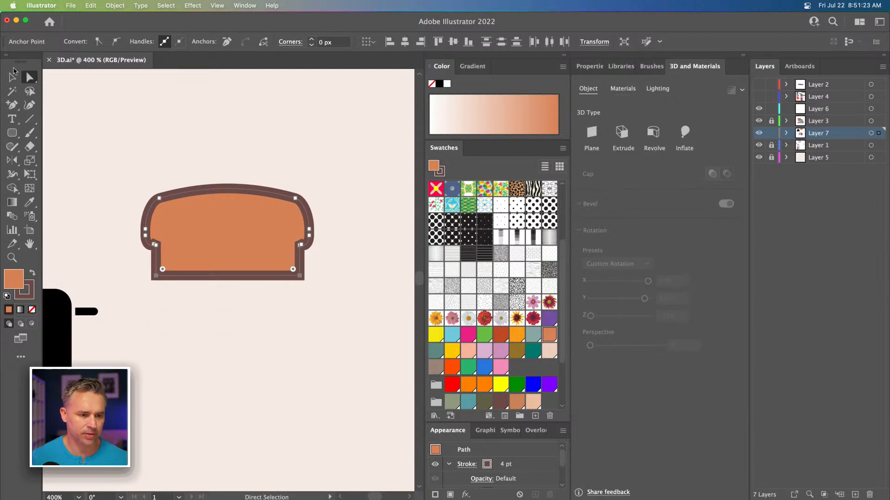
Step: Copy the pink toaster's 3D extrude appearance onto the toast slice with the Eyedropper
{"action": "left_click", "coordinate": [13, 77]}
{"action": "left_click", "coordinate": [199, 222]}
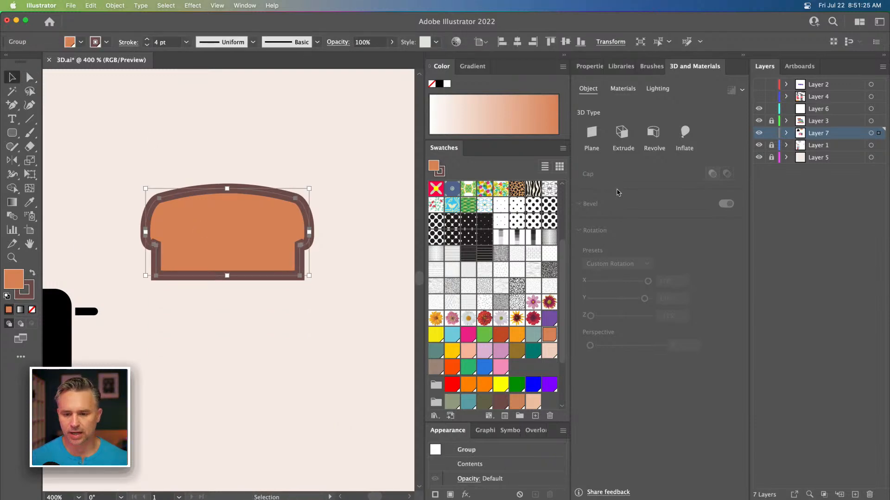
{"action": "key", "text": "space"}
{"action": "left_click_drag", "start_coordinate": [286, 244], "coordinate": [280, 212]}
{"action": "key", "text": "space"}
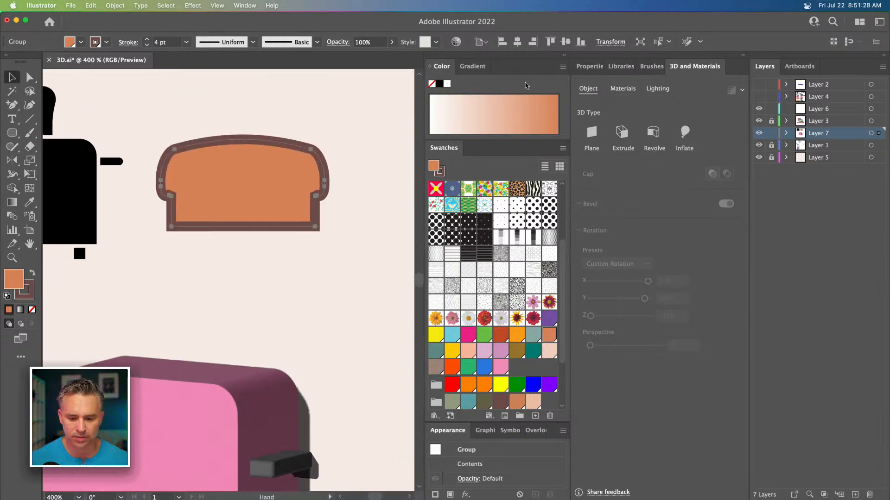
{"action": "double_click", "coordinate": [484, 147]}
{"action": "left_click_drag", "start_coordinate": [284, 178], "coordinate": [288, 191]}
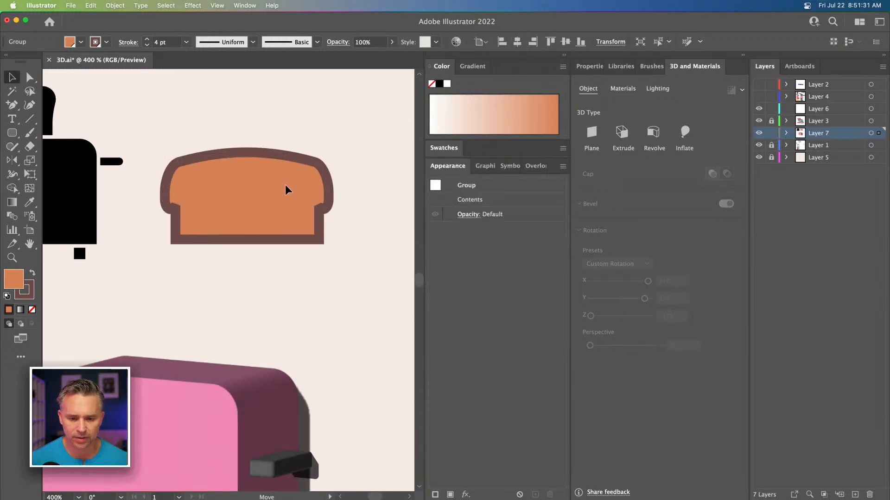
{"action": "key", "text": "i"}
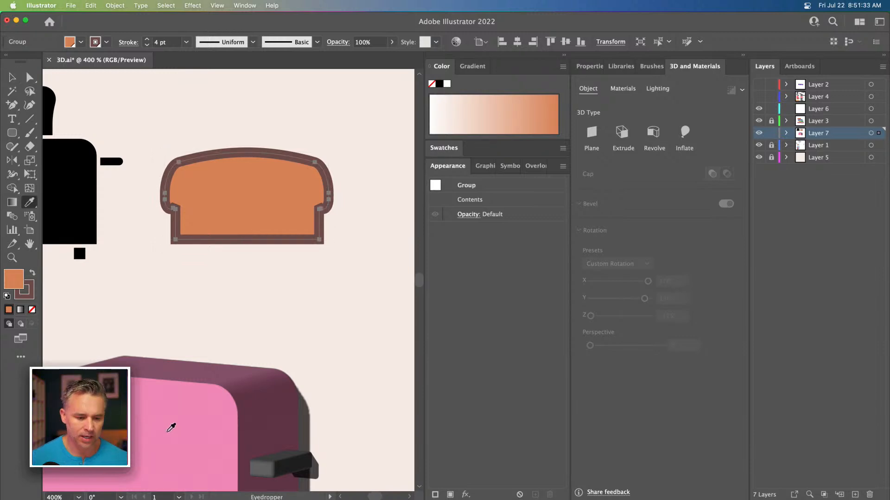
{"action": "left_click", "coordinate": [168, 429]}
Step: Set the toast slice's extrusion depth to 10 px
{"action": "left_click", "coordinate": [12, 77]}
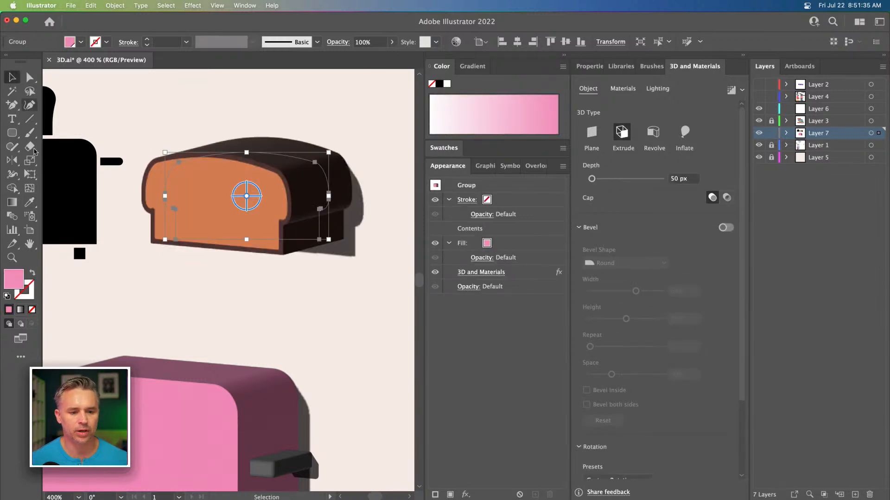
{"action": "left_click_drag", "start_coordinate": [155, 314], "coordinate": [199, 262]}
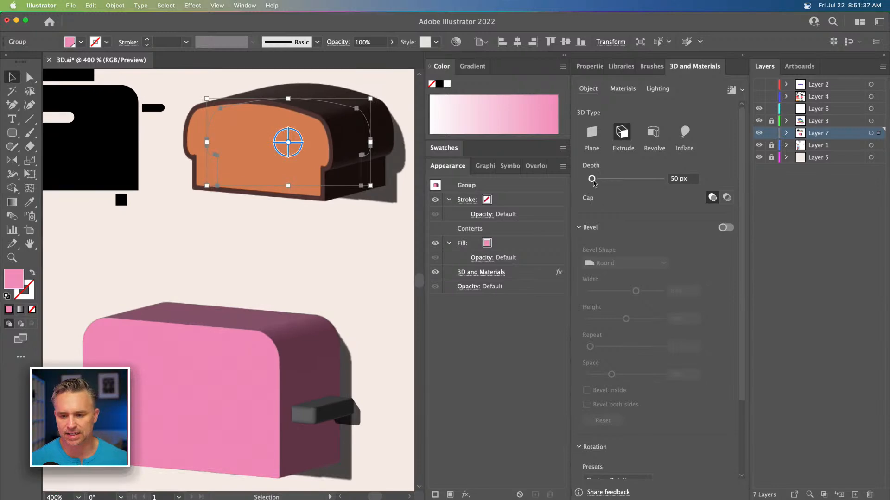
{"action": "left_click", "coordinate": [675, 178]}
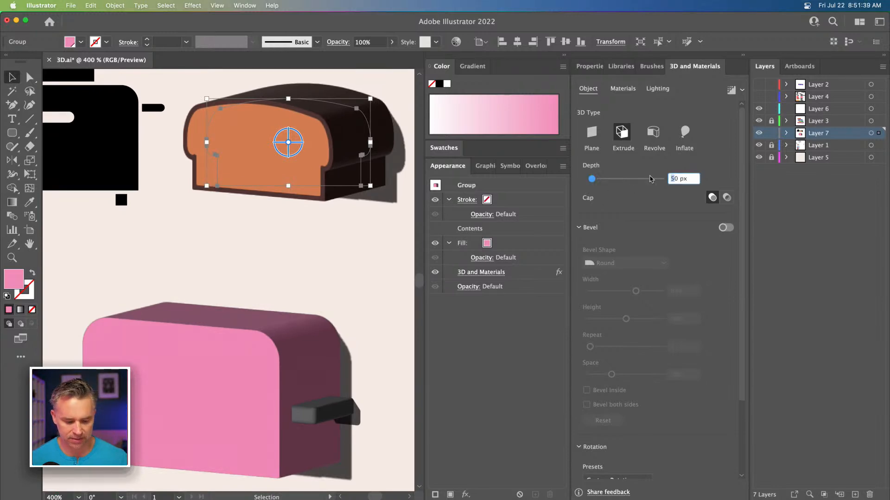
{"action": "type", "text": "10"}
{"action": "key", "text": "Return"}
Step: Place the toast slice in the top of the toaster and add a second slice just behind it
{"action": "left_click_drag", "start_coordinate": [198, 232], "coordinate": [157, 258]}
{"action": "left_click_drag", "start_coordinate": [289, 234], "coordinate": [251, 276]}
{"action": "left_click_drag", "start_coordinate": [146, 286], "coordinate": [163, 294]}
{"action": "left_click", "coordinate": [241, 291], "text": "shift"}
{"action": "left_click_drag", "start_coordinate": [242, 291], "coordinate": [268, 290]}
{"action": "mouse_move", "coordinate": [161, 294]}
{"action": "left_mouse_down"}
{"action": "mouse_move", "coordinate": [140, 294]}
{"action": "mouse_move", "coordinate": [161, 285]}
{"action": "left_mouse_up"}
{"action": "left_click", "coordinate": [215, 204]}
{"action": "scroll", "coordinate": [241, 176], "scroll_direction": "down", "scroll_amount": 3}
{"action": "scroll", "coordinate": [241, 176], "scroll_direction": "left", "scroll_amount": 2}
Step: Apply the smile and eyes graphics to the toaster's front face and scale the eyes down to about 48%
{"action": "left_click", "coordinate": [256, 317]}
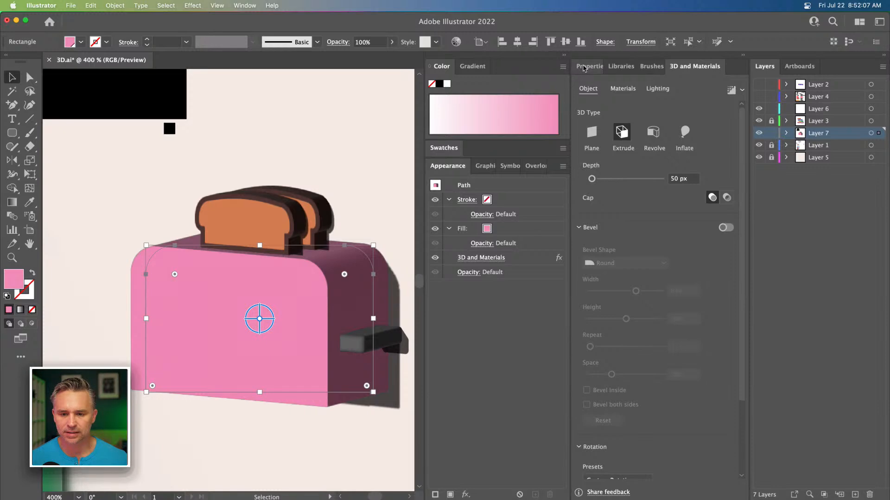
{"action": "left_click", "coordinate": [621, 90]}
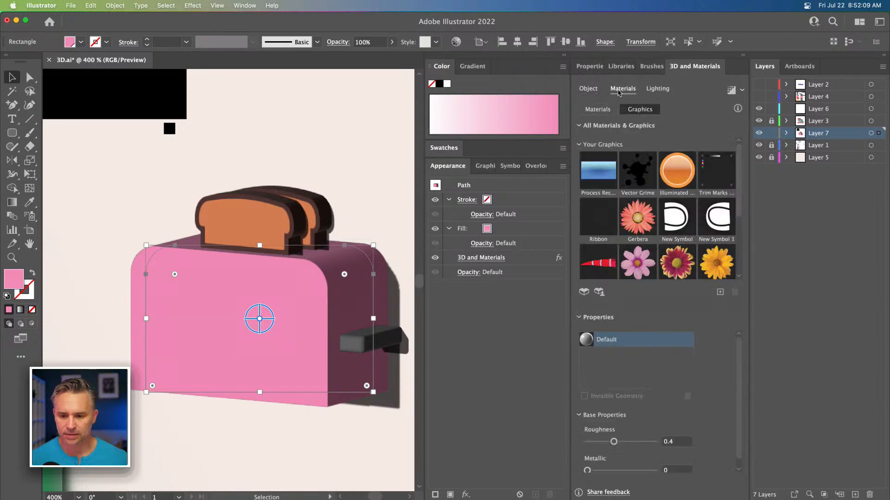
{"action": "scroll", "coordinate": [719, 233], "scroll_direction": "down", "scroll_amount": 3}
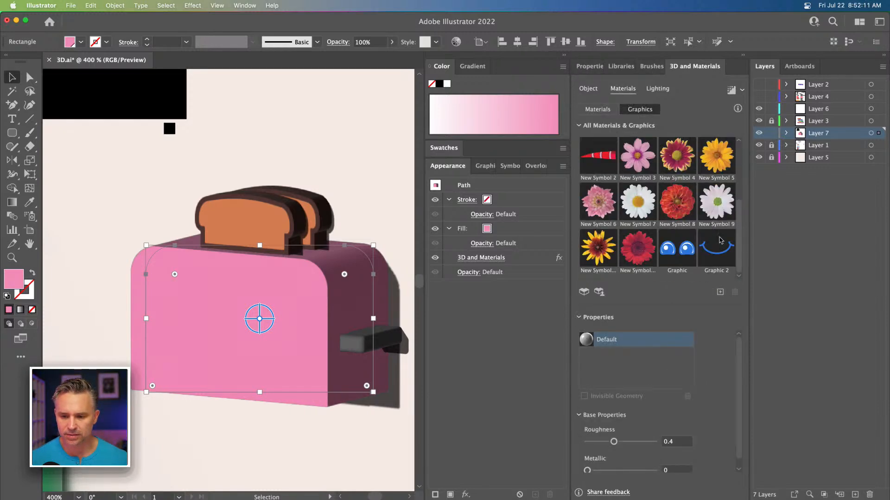
{"action": "left_click", "coordinate": [712, 254]}
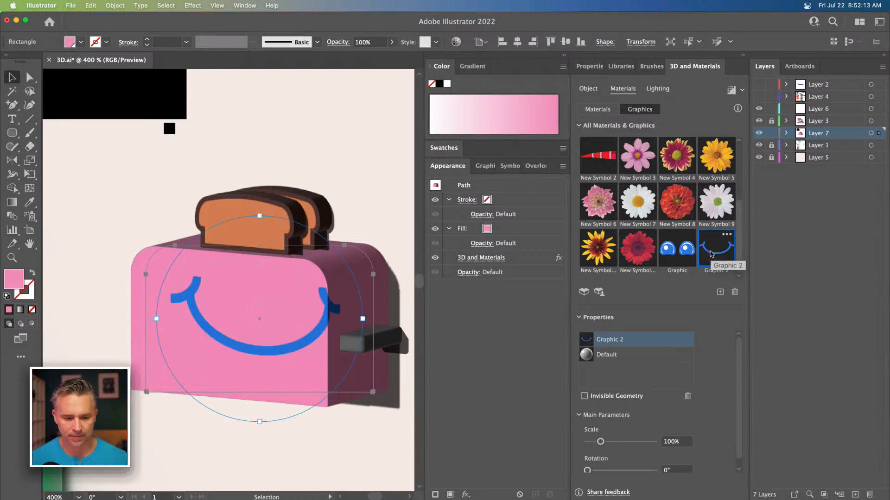
{"action": "left_click_drag", "start_coordinate": [203, 350], "coordinate": [196, 364]}
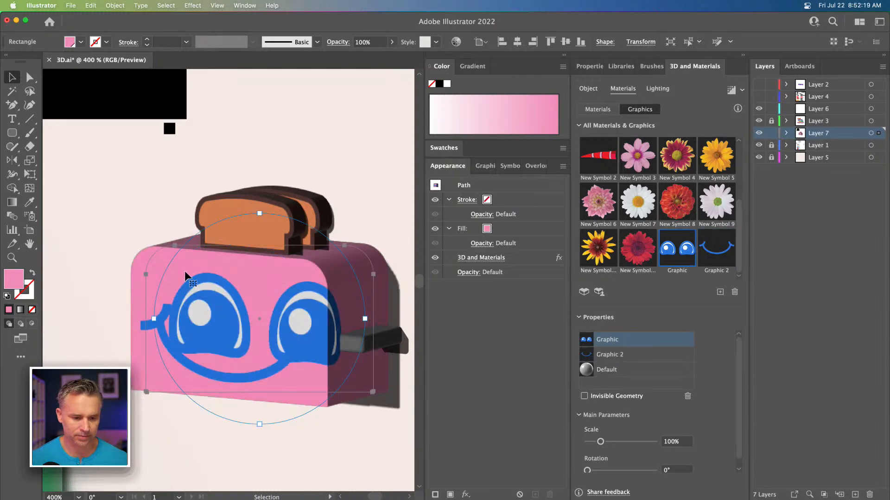
{"action": "left_click_drag", "start_coordinate": [263, 252], "coordinate": [212, 297]}
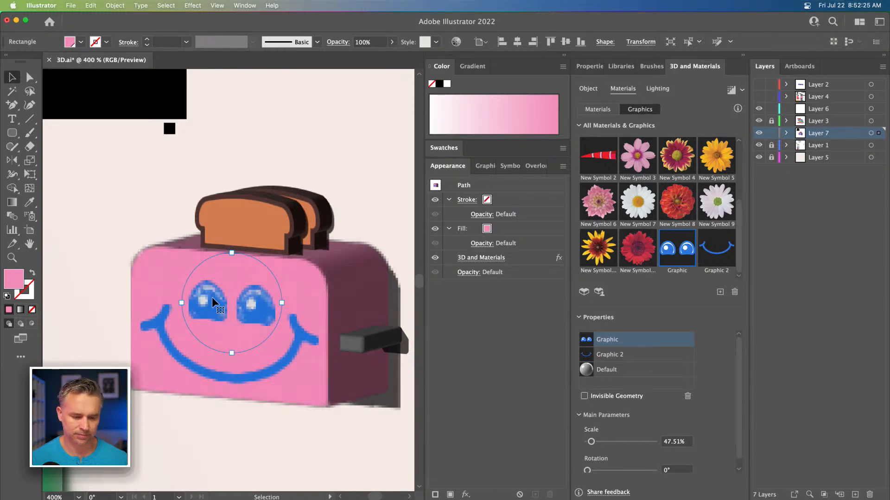
Step: Move the smile graphic lower on the toaster face and scale it to about 75%
{"action": "left_click", "coordinate": [608, 355]}
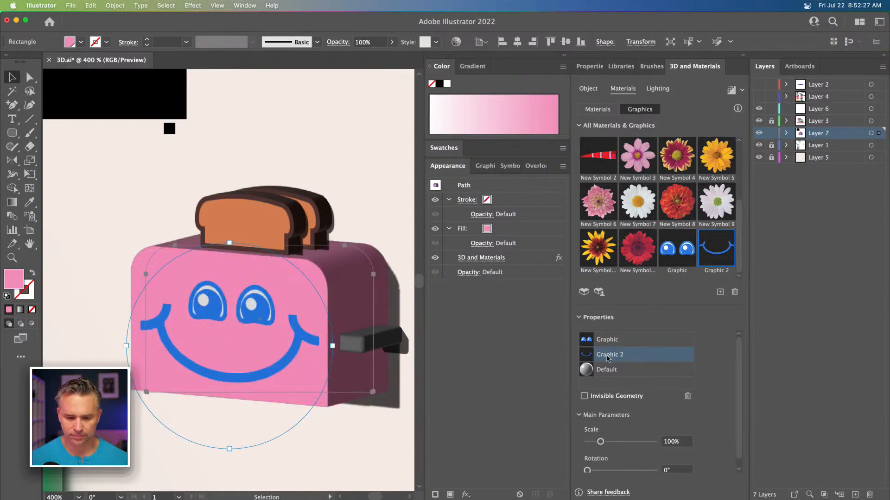
{"action": "left_click_drag", "start_coordinate": [229, 244], "coordinate": [230, 269]}
{"action": "left_click_drag", "start_coordinate": [174, 327], "coordinate": [176, 334]}
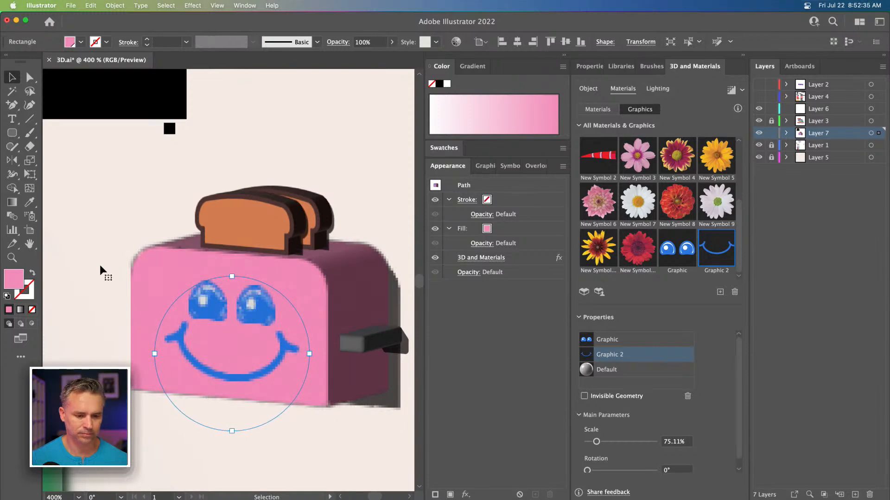
Step: Delete the black flat toaster reference icon
{"action": "left_click", "coordinate": [235, 146]}
{"action": "left_click", "coordinate": [563, 55]}
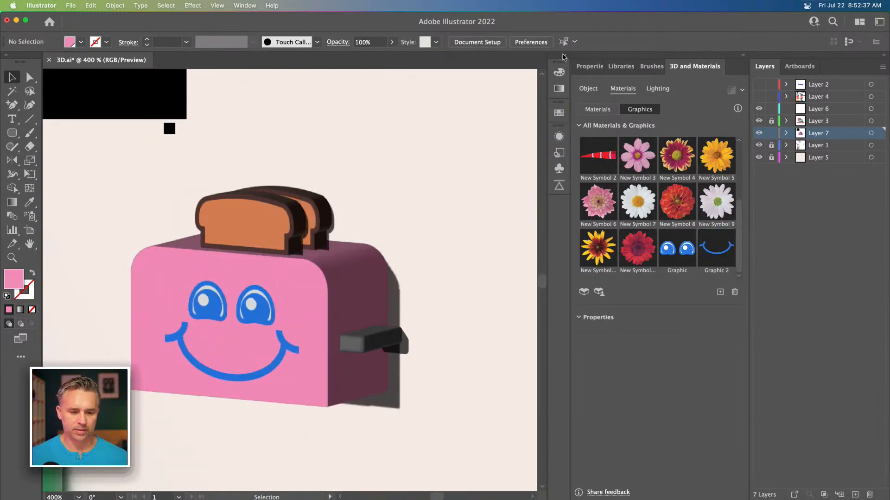
{"action": "key", "text": "super+minus"}
{"action": "key", "text": "super+minus"}
{"action": "key", "text": "super+minus"}
{"action": "key", "text": "super+minus"}
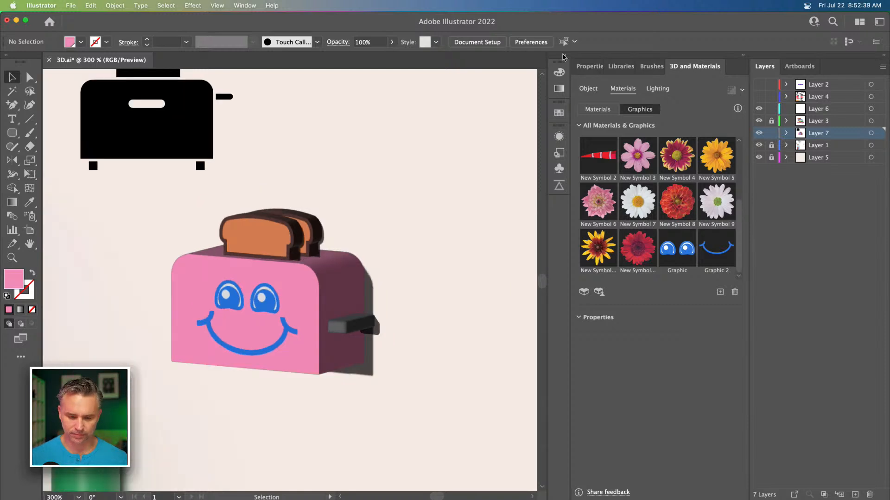
{"action": "scroll", "coordinate": [471, 88], "scroll_direction": "left", "scroll_amount": 10}
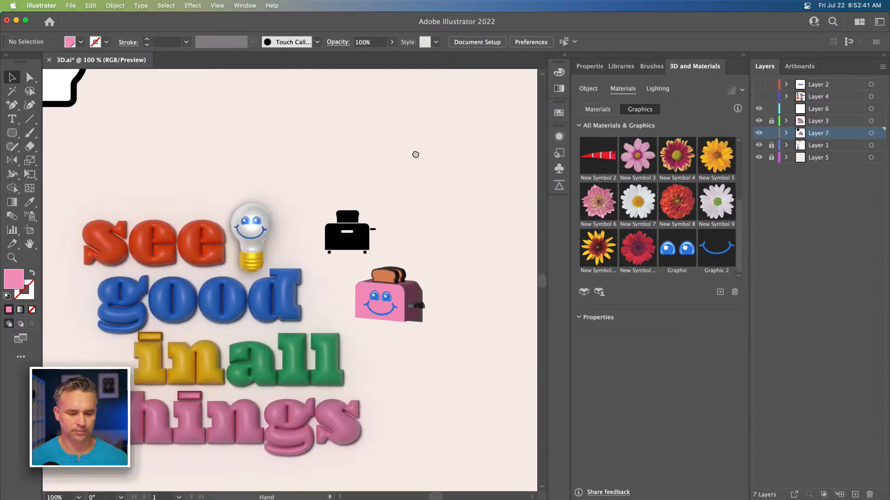
{"action": "left_click", "coordinate": [448, 224]}
{"action": "key", "text": "Delete"}
Step: Move the toaster next to the word "good" in the text composition
{"action": "scroll", "coordinate": [447, 225], "scroll_direction": "right", "scroll_amount": 8}
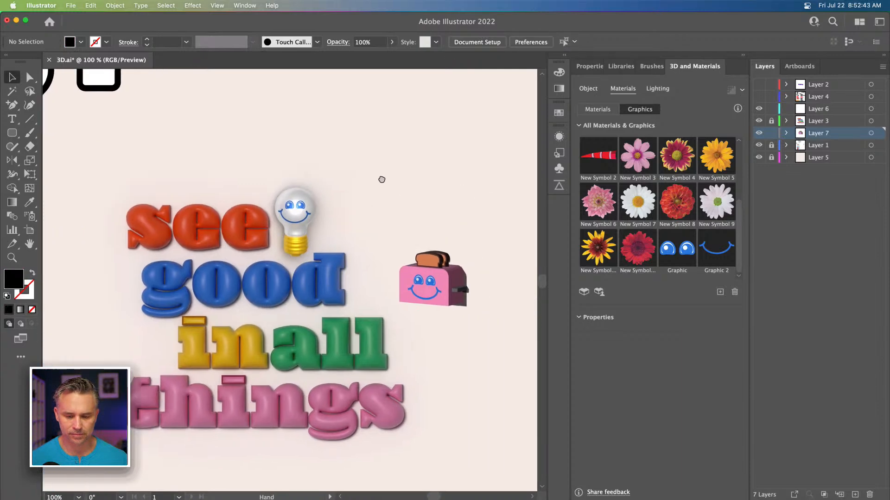
{"action": "left_click_drag", "start_coordinate": [372, 287], "coordinate": [395, 299]}
{"action": "left_click_drag", "start_coordinate": [321, 182], "coordinate": [452, 182]}
{"action": "left_click_drag", "start_coordinate": [448, 255], "coordinate": [402, 260]}
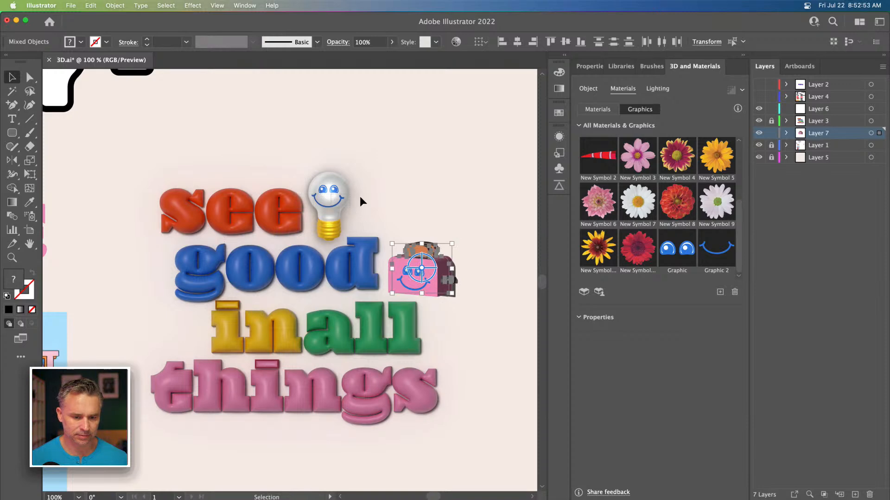
Step: Move the lightbulb from beside "see" to the left of the word "in", toggling layer locks as needed
{"action": "left_click", "coordinate": [423, 154]}
{"action": "left_click", "coordinate": [771, 120]}
{"action": "left_click", "coordinate": [771, 145]}
{"action": "left_click", "coordinate": [323, 190]}
{"action": "left_click_drag", "start_coordinate": [323, 190], "coordinate": [191, 299]}
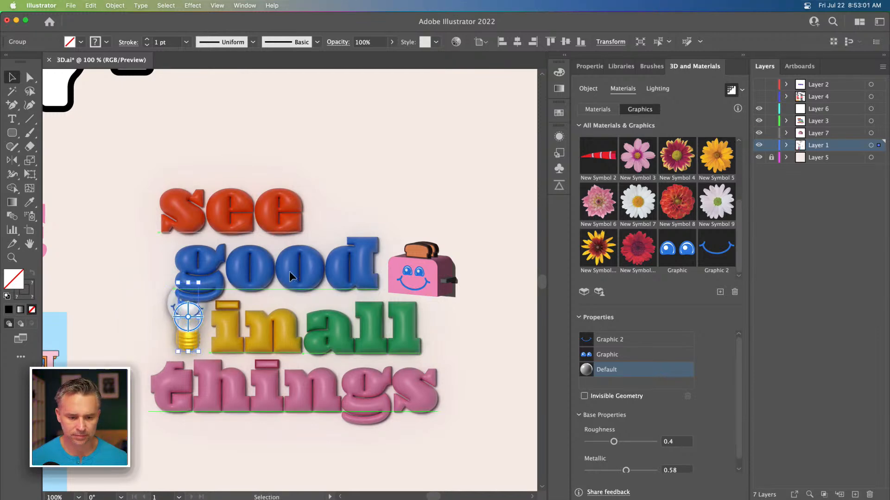
{"action": "left_click", "coordinate": [277, 270]}
{"action": "left_click", "coordinate": [484, 169]}
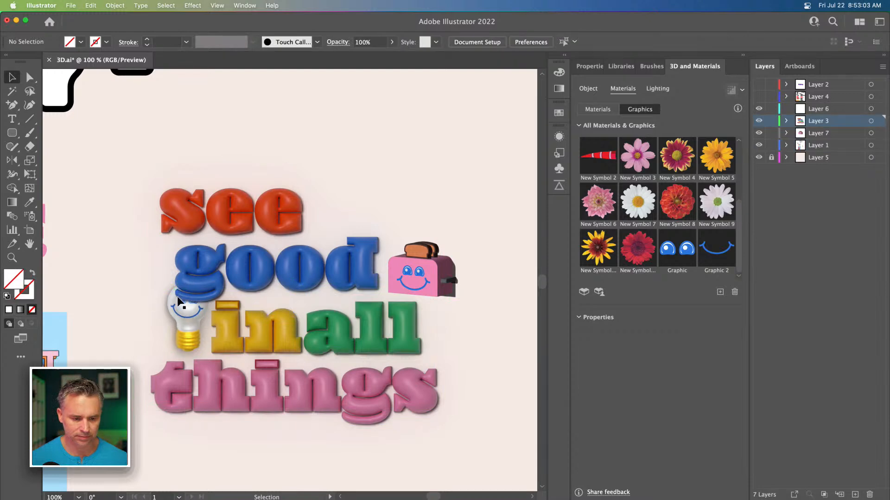
{"action": "left_click", "coordinate": [184, 313]}
{"action": "left_click", "coordinate": [771, 121]}
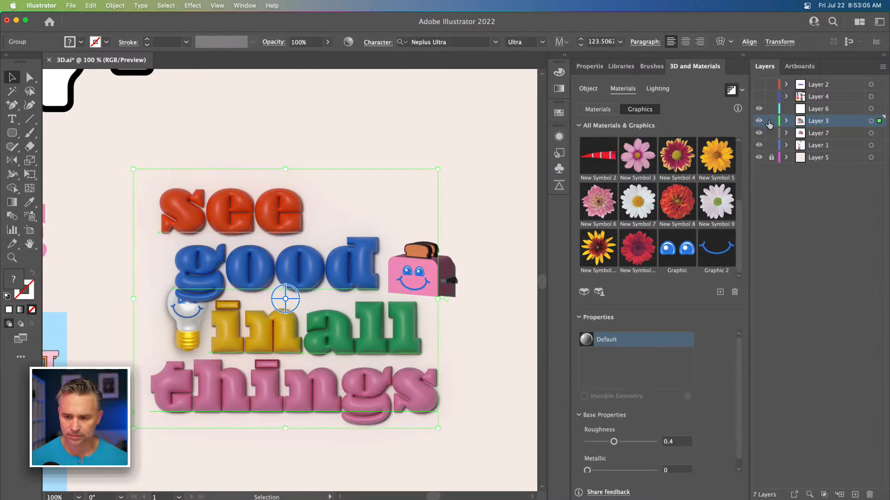
{"action": "left_click_drag", "start_coordinate": [187, 321], "coordinate": [155, 327]}
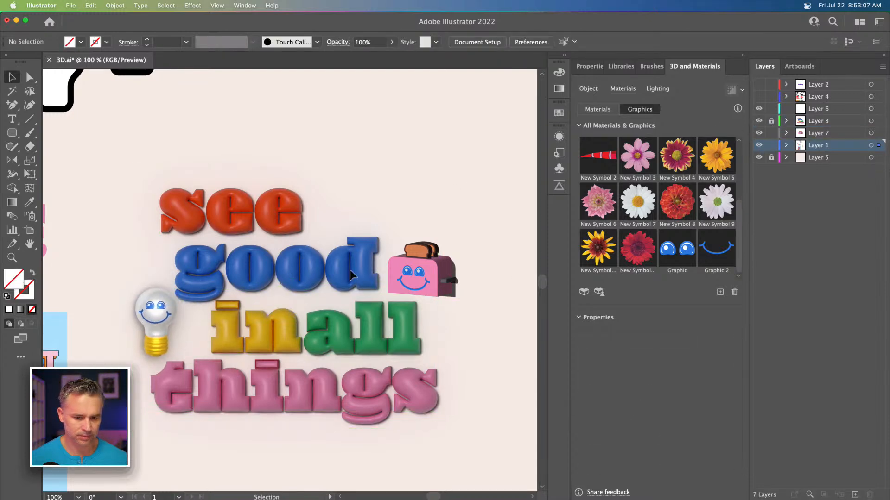
{"action": "left_click", "coordinate": [771, 145]}
Step: Move the toaster to the right of the word "see" and select its body
{"action": "left_click", "coordinate": [402, 269]}
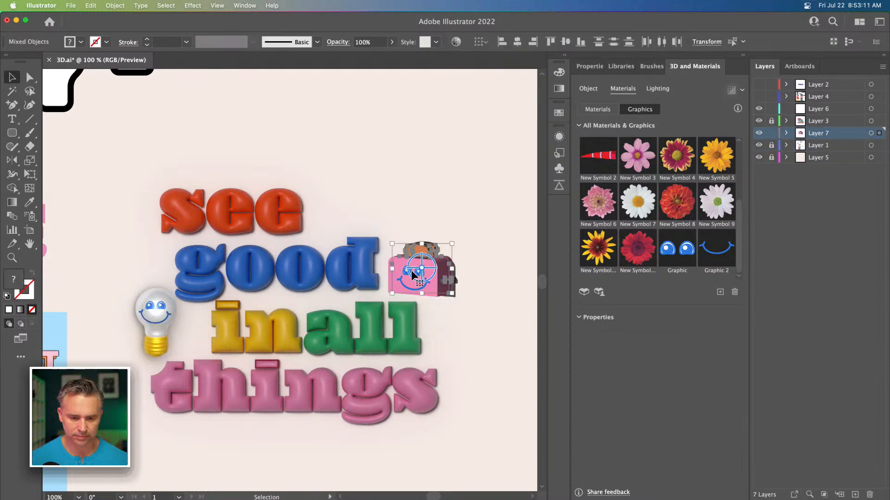
{"action": "left_click_drag", "start_coordinate": [396, 277], "coordinate": [320, 206]}
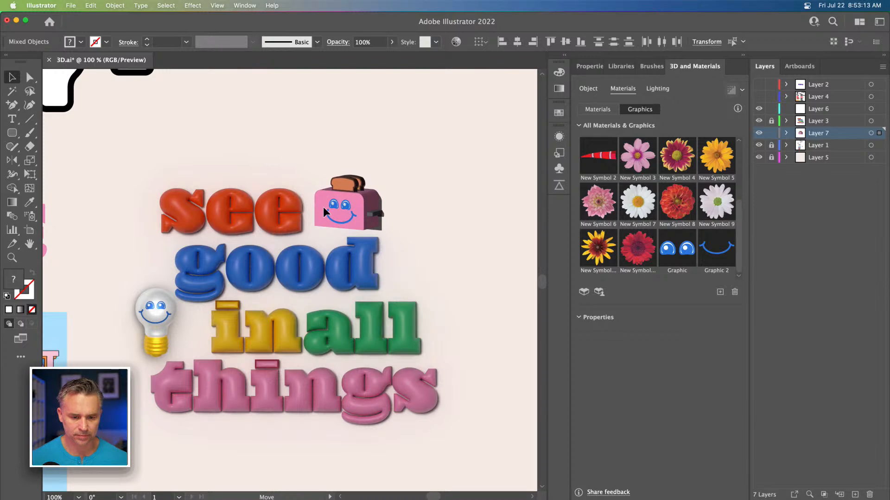
{"action": "key", "text": "super+equal"}
{"action": "key", "text": "super+equal"}
{"action": "key", "text": "super+equal"}
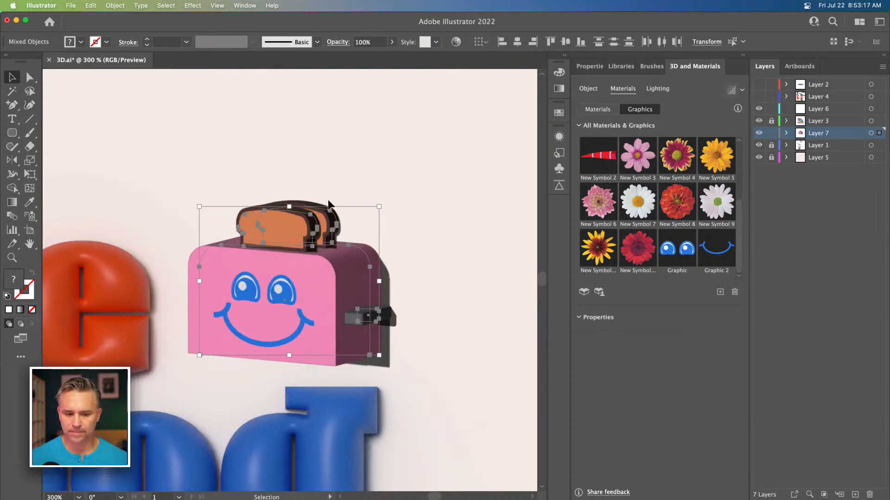
{"action": "left_click", "coordinate": [245, 170]}
{"action": "left_click", "coordinate": [319, 290]}
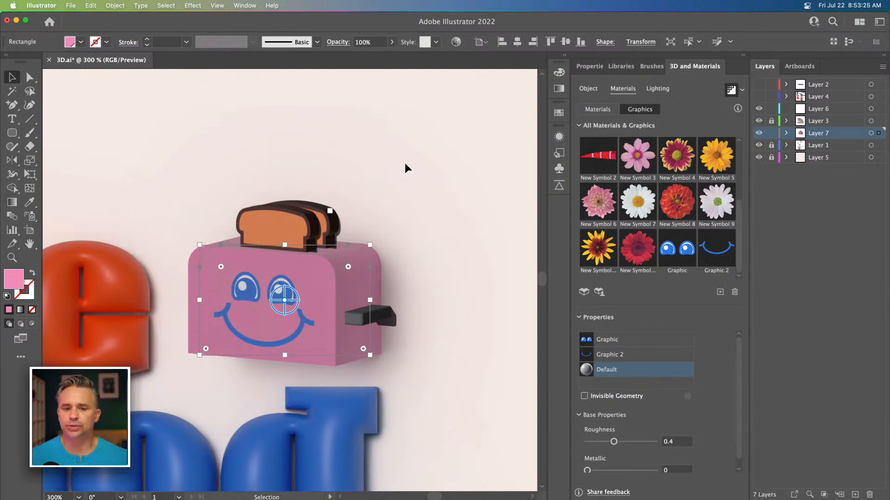
Step: Select the toaster's side lever and turn off its shadows in the 3D lighting settings
{"action": "left_click", "coordinate": [276, 231]}
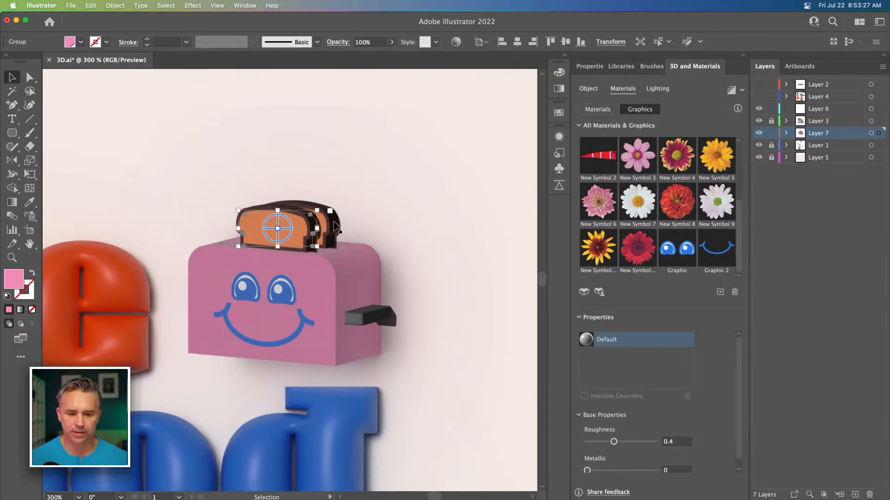
{"action": "left_click", "coordinate": [728, 92]}
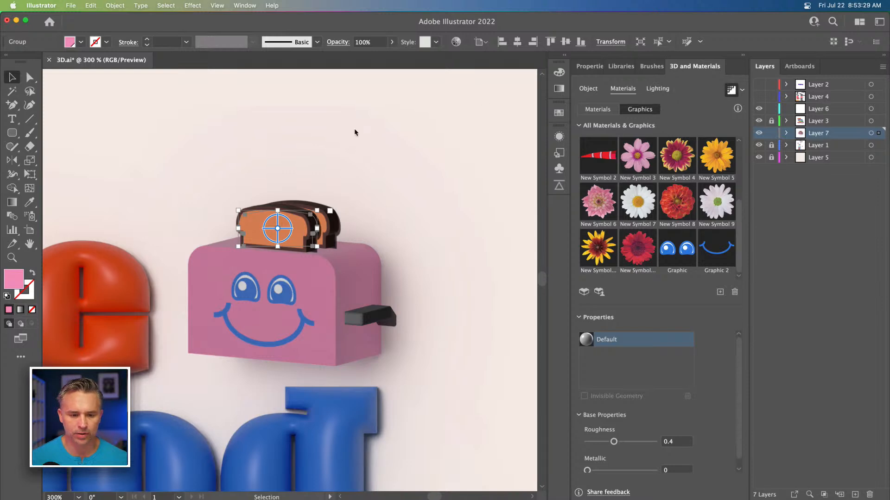
{"action": "left_click", "coordinate": [312, 130]}
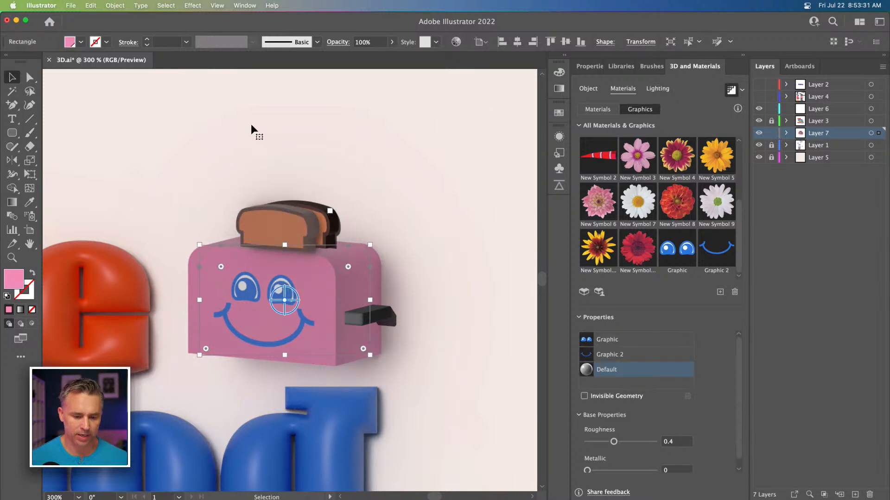
{"action": "left_click", "coordinate": [382, 319]}
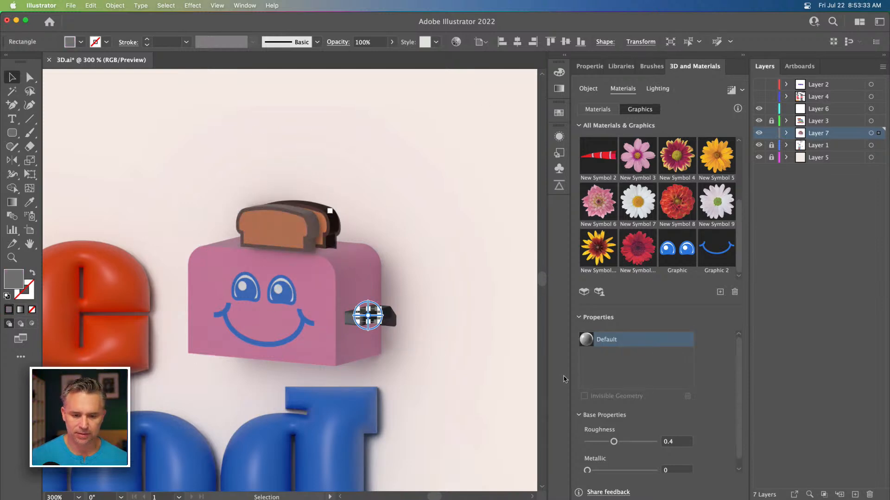
{"action": "left_click", "coordinate": [658, 88]}
{"action": "left_click", "coordinate": [728, 351]}
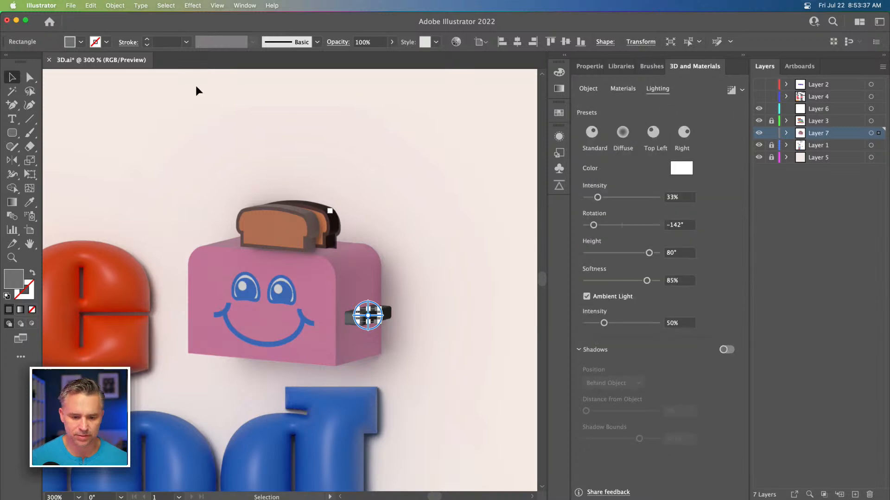
Step: Turn off the shadows for the toast slices while keeping them on the toaster body
{"action": "left_click", "coordinate": [244, 117]}
{"action": "left_click", "coordinate": [269, 213]}
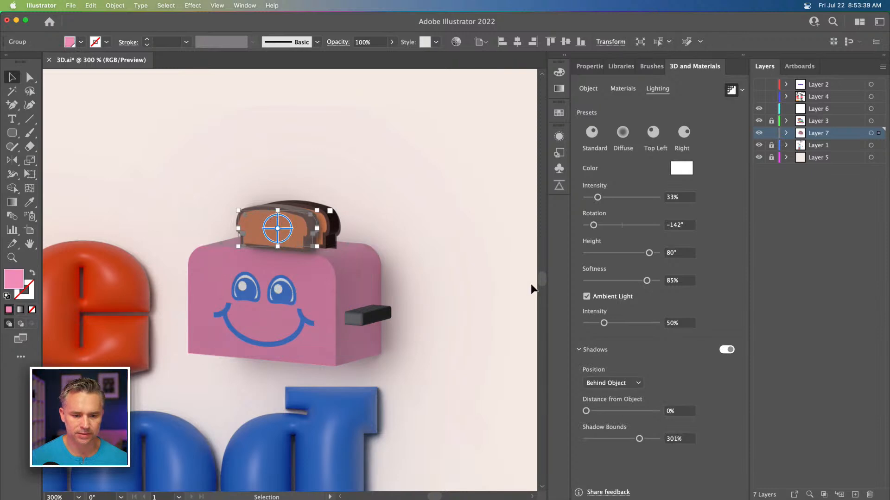
{"action": "left_click", "coordinate": [731, 353]}
{"action": "left_click", "coordinate": [357, 146]}
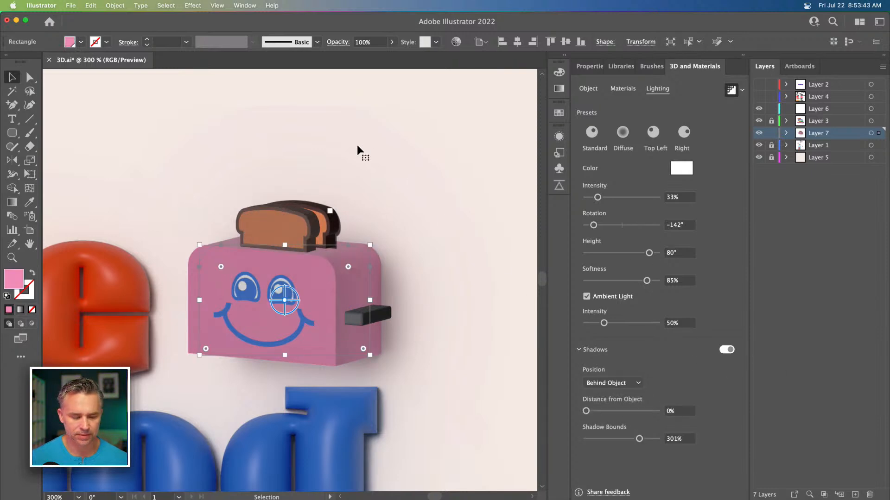
{"action": "left_click", "coordinate": [327, 217]}
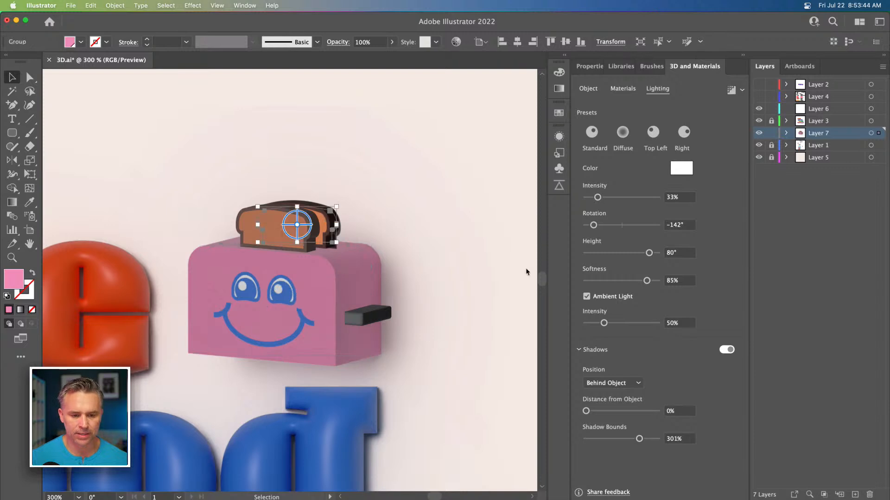
{"action": "left_click", "coordinate": [732, 351]}
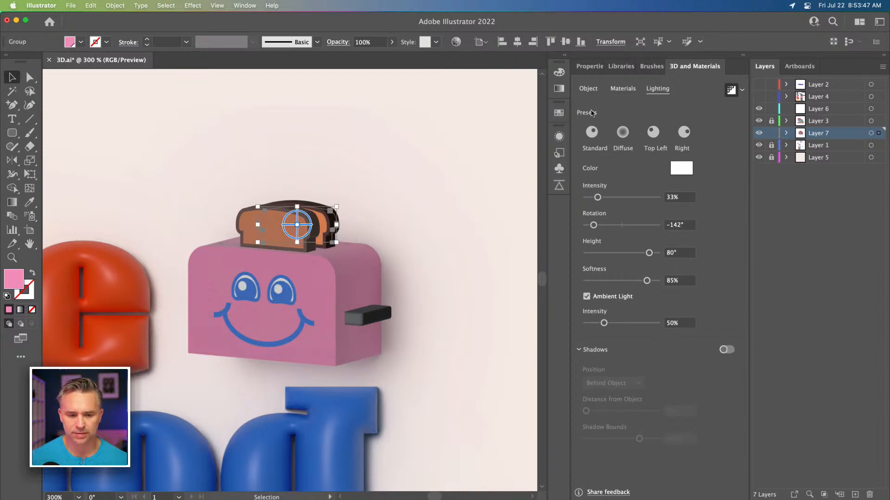
{"action": "left_click", "coordinate": [367, 319]}
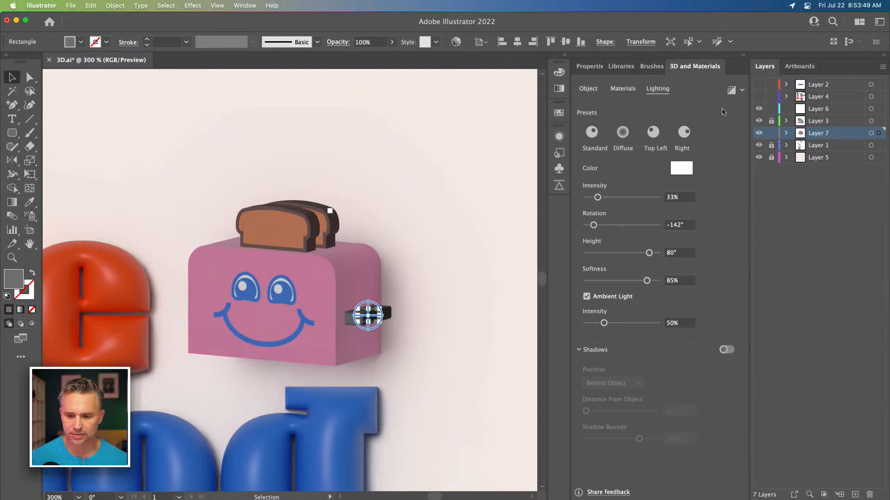
{"action": "left_click", "coordinate": [731, 92]}
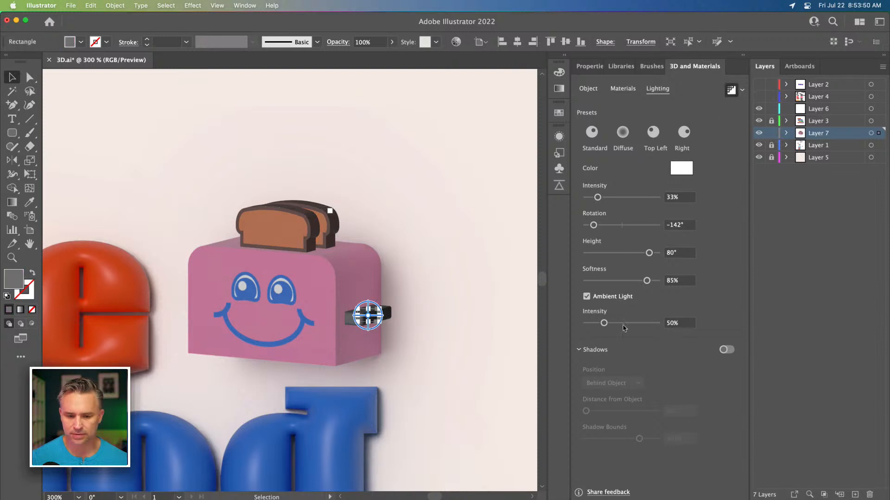
{"action": "left_click", "coordinate": [180, 144]}
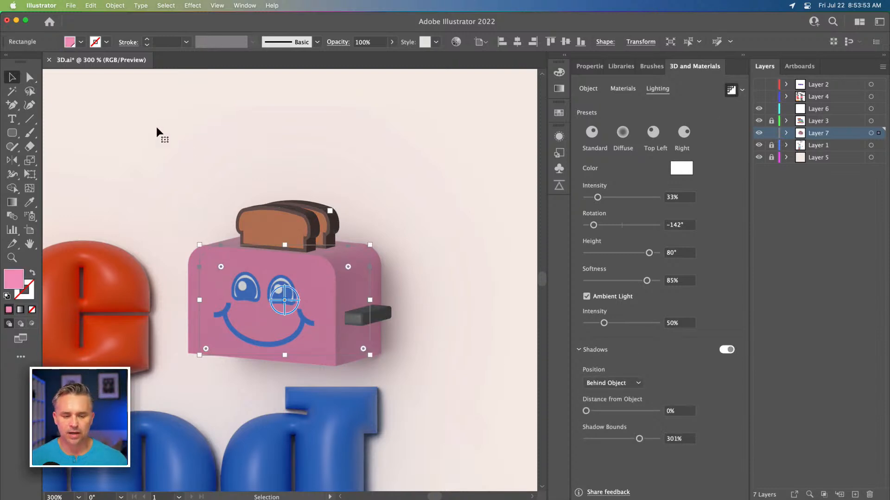
Step: Zoom out to review the whole text composition, then zoom back in on its upper area
{"action": "key", "text": "super+minus"}
{"action": "key", "text": "super+minus"}
{"action": "key", "text": "super+minus"}
{"action": "key", "text": "super+minus"}
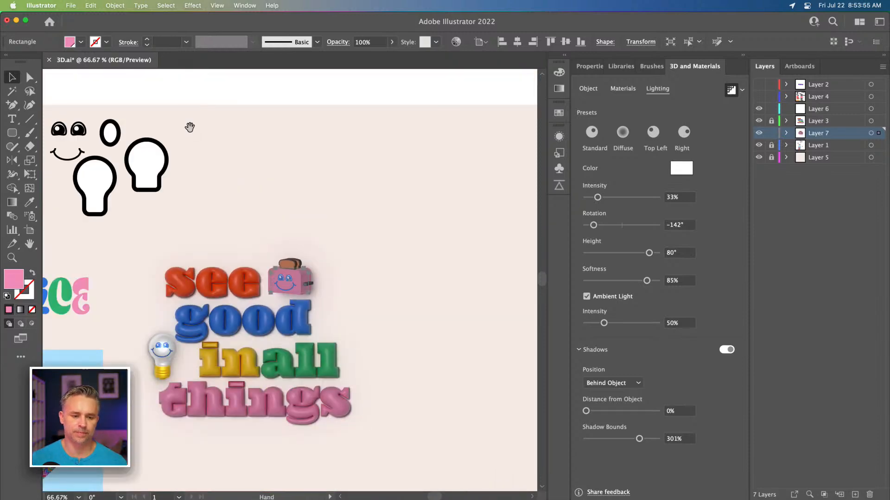
{"action": "left_click_drag", "start_coordinate": [179, 212], "coordinate": [252, 149]}
{"action": "left_click", "coordinate": [162, 188]}
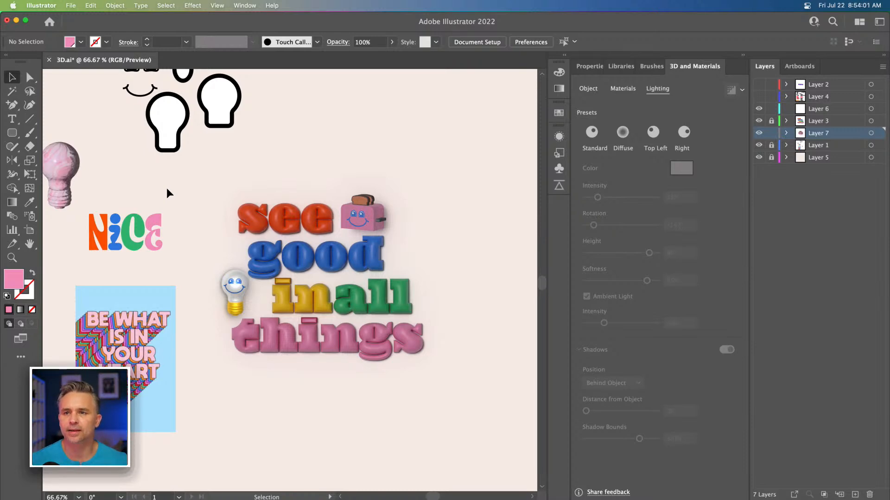
{"action": "left_click", "coordinate": [12, 257]}
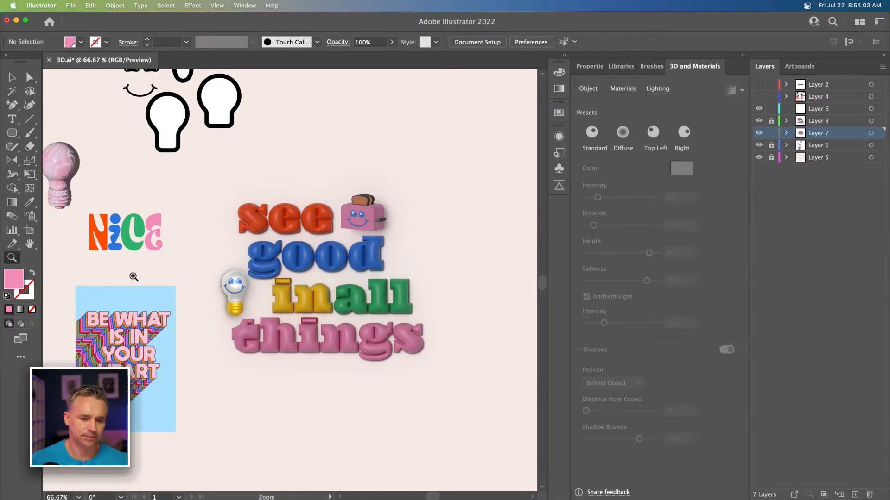
{"action": "left_click_drag", "start_coordinate": [208, 189], "coordinate": [173, 263]}
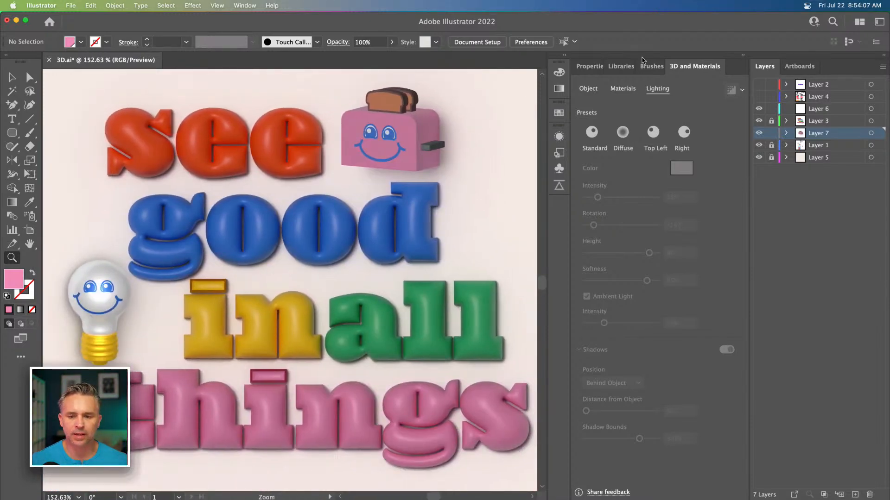
Step: Draw a rounded rectangle to the right of the toaster, picking up the pink 3D face appearance
{"action": "left_click", "coordinate": [745, 55]}
{"action": "scroll", "coordinate": [495, 189], "scroll_direction": "right", "scroll_amount": 3}
{"action": "scroll", "coordinate": [494, 188], "scroll_direction": "up", "scroll_amount": 2}
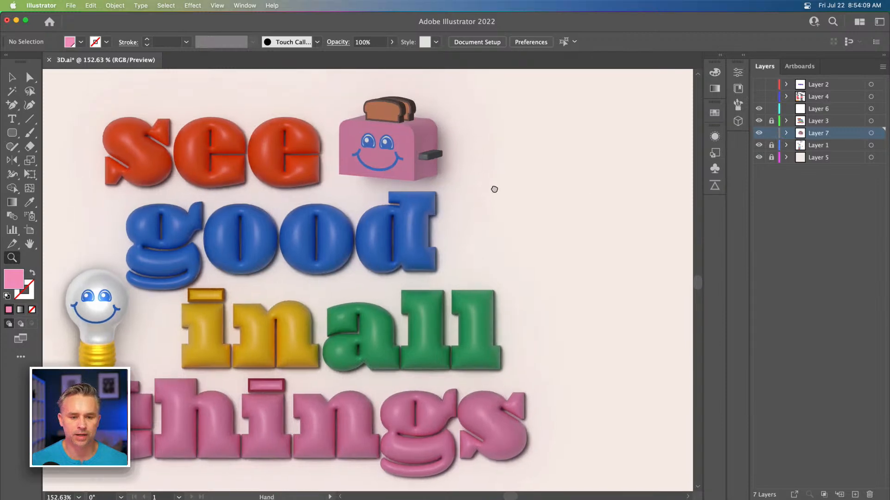
{"action": "left_click", "coordinate": [12, 133]}
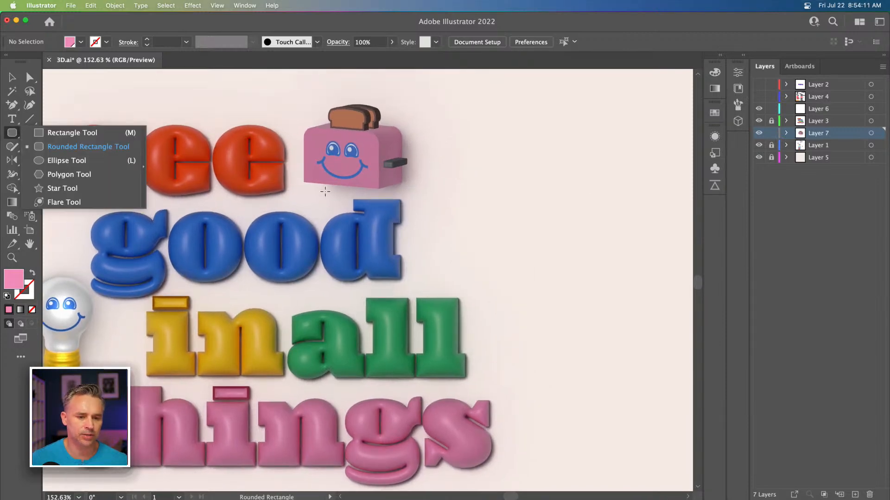
{"action": "left_click", "coordinate": [507, 112]}
{"action": "left_click", "coordinate": [564, 375]}
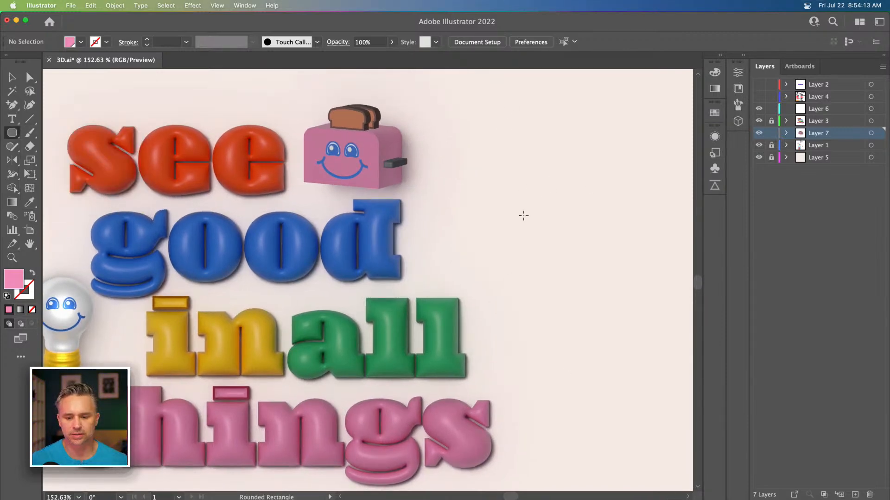
{"action": "left_click_drag", "start_coordinate": [509, 150], "coordinate": [612, 248]}
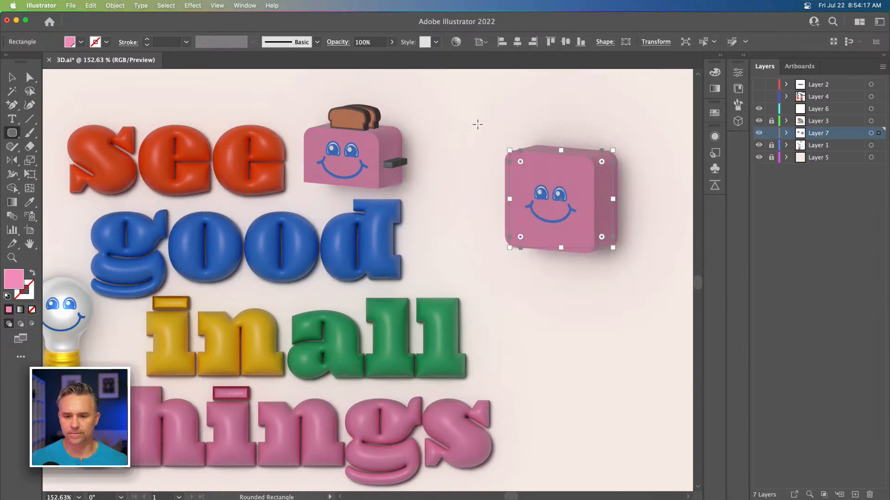
Step: Enable a Round bevel on the new rounded rectangle's 3D extrusion
{"action": "left_click_drag", "start_coordinate": [477, 160], "coordinate": [463, 147]}
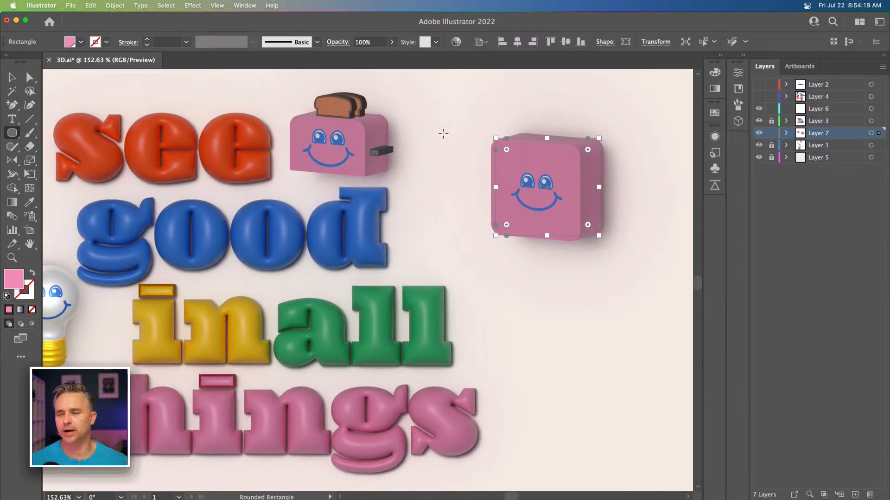
{"action": "left_click", "coordinate": [719, 55]}
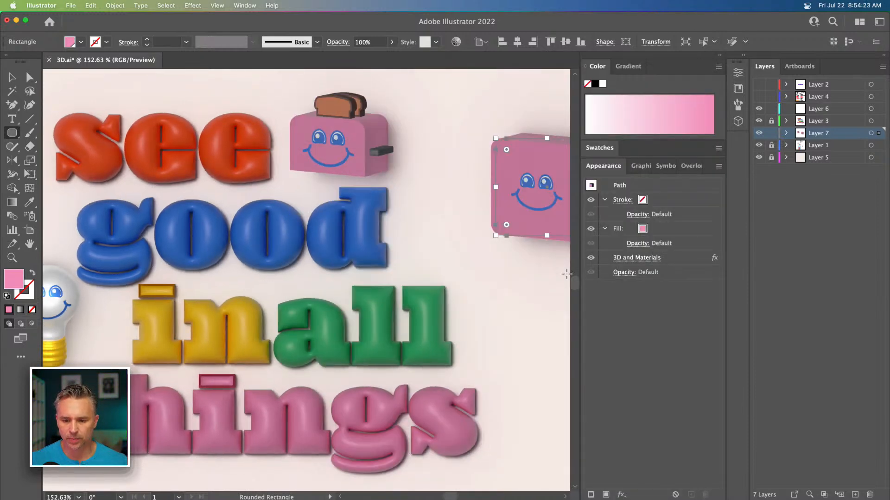
{"action": "left_click", "coordinate": [721, 55]}
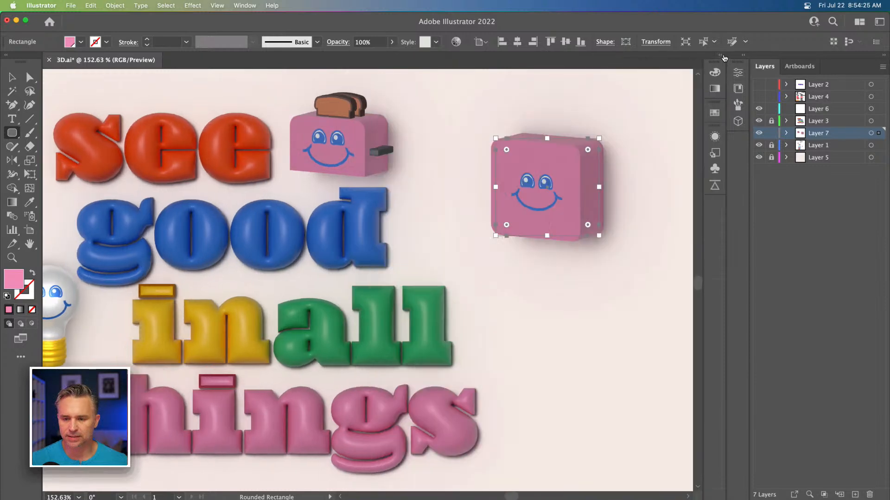
{"action": "left_click", "coordinate": [742, 56]}
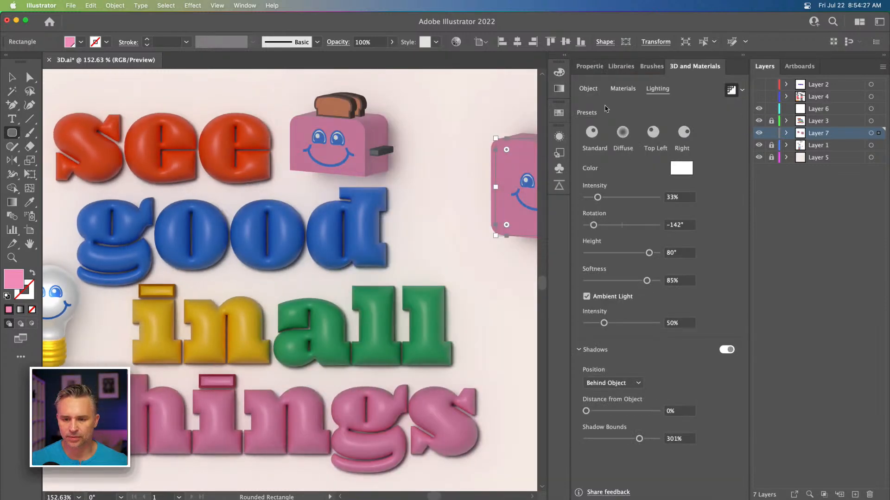
{"action": "left_click", "coordinate": [588, 89]}
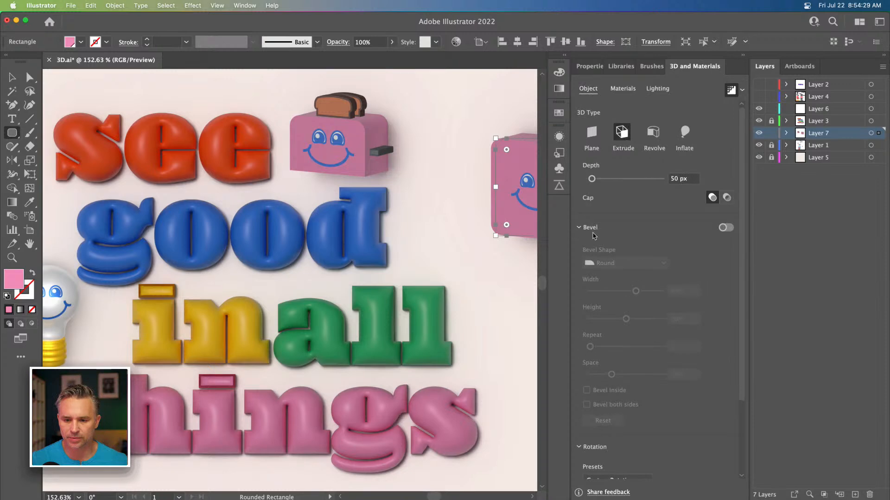
{"action": "left_click", "coordinate": [724, 228]}
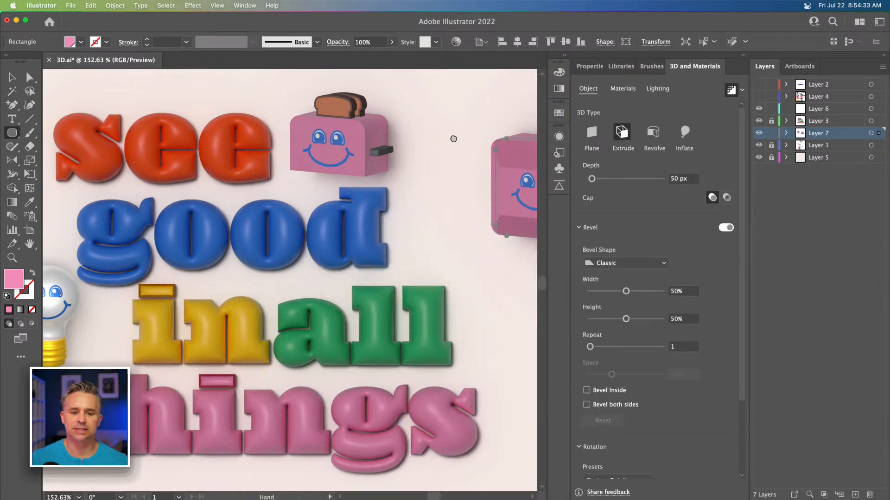
{"action": "left_click_drag", "start_coordinate": [457, 136], "coordinate": [328, 140]}
{"action": "left_click", "coordinate": [626, 263]}
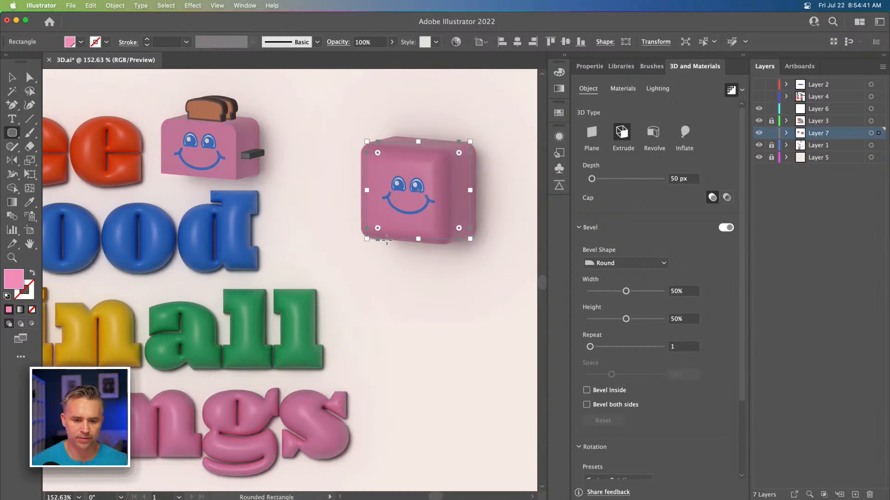
Step: Set the rounded rectangle's bevel width to 73%
{"action": "left_click_drag", "start_coordinate": [378, 227], "coordinate": [382, 223]}
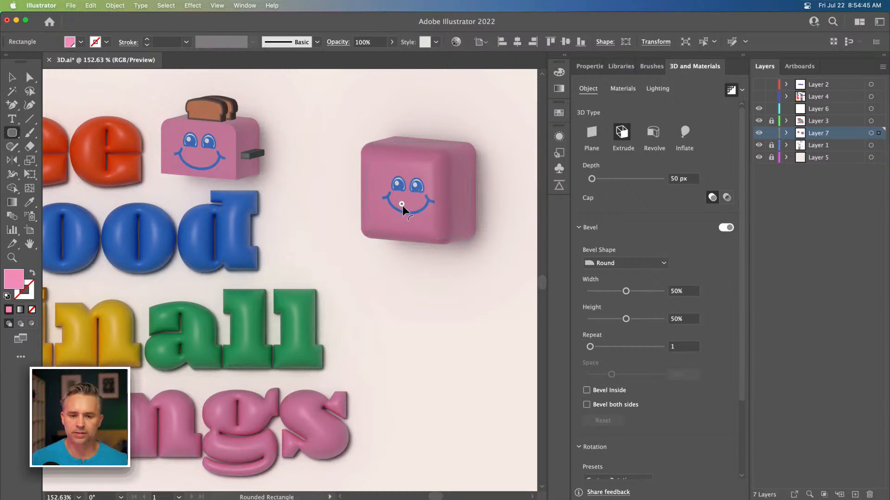
{"action": "left_click_drag", "start_coordinate": [402, 204], "coordinate": [403, 208]}
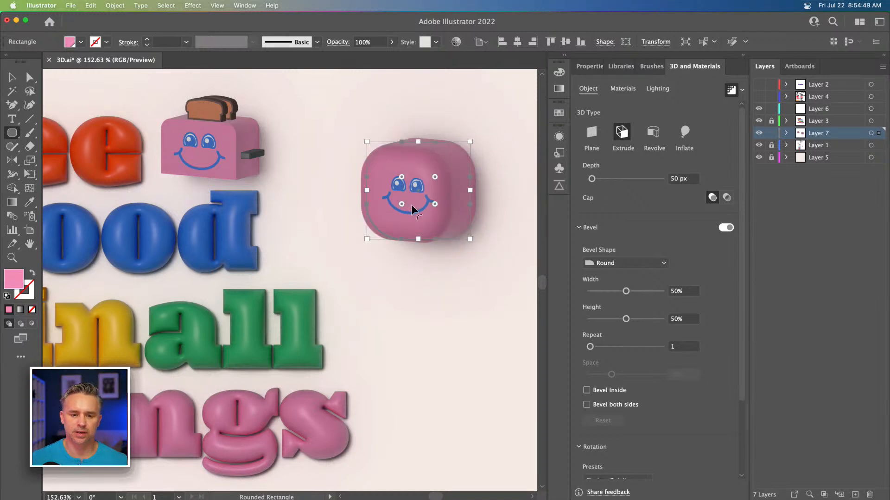
{"action": "left_click", "coordinate": [643, 292]}
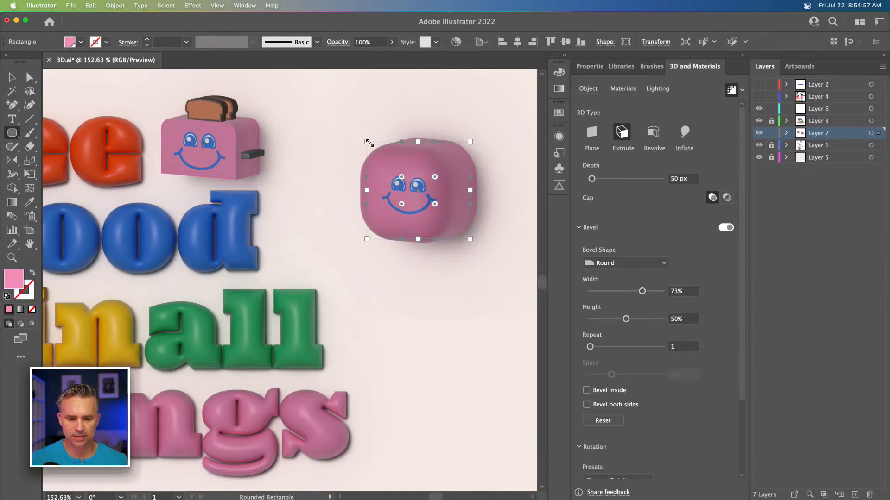
Step: Select the new rounded rectangle and change its fill to a yellow swatch
{"action": "left_click", "coordinate": [13, 79]}
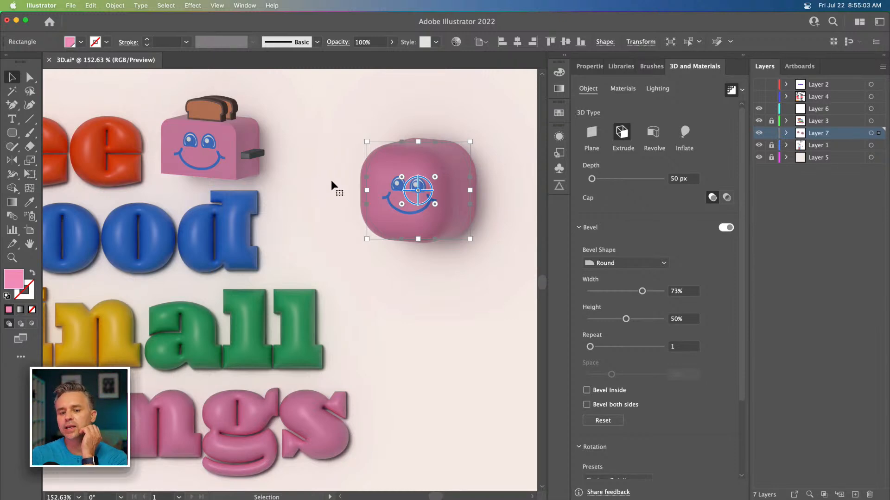
{"action": "left_click", "coordinate": [452, 332]}
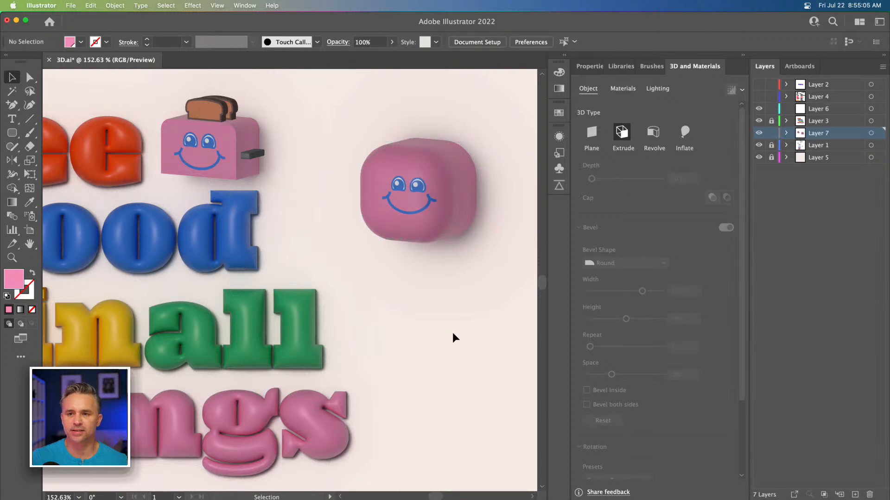
{"action": "left_click", "coordinate": [380, 213]}
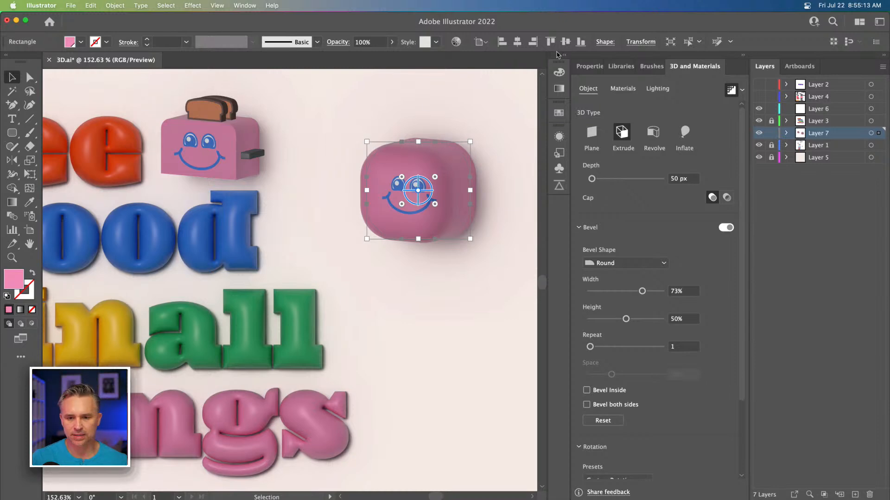
{"action": "left_click", "coordinate": [565, 56]}
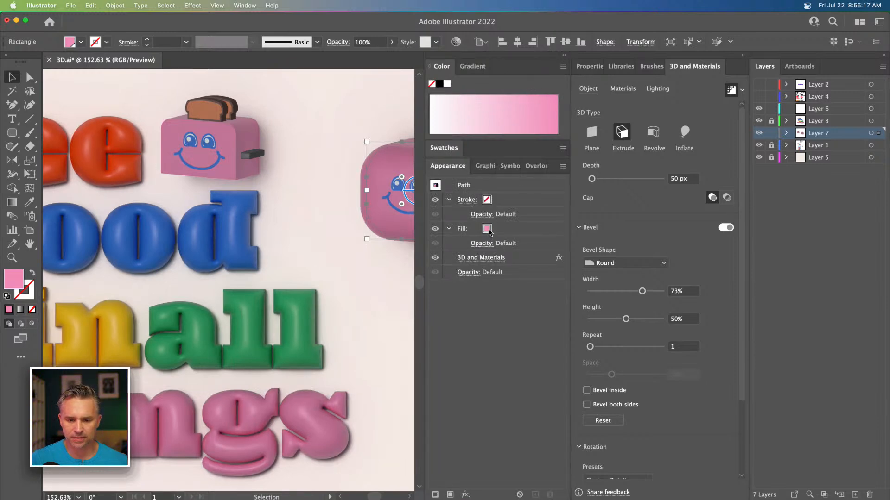
{"action": "left_click", "coordinate": [489, 231]}
{"action": "left_click", "coordinate": [496, 229]}
{"action": "scroll", "coordinate": [447, 278], "scroll_direction": "down", "scroll_amount": 5}
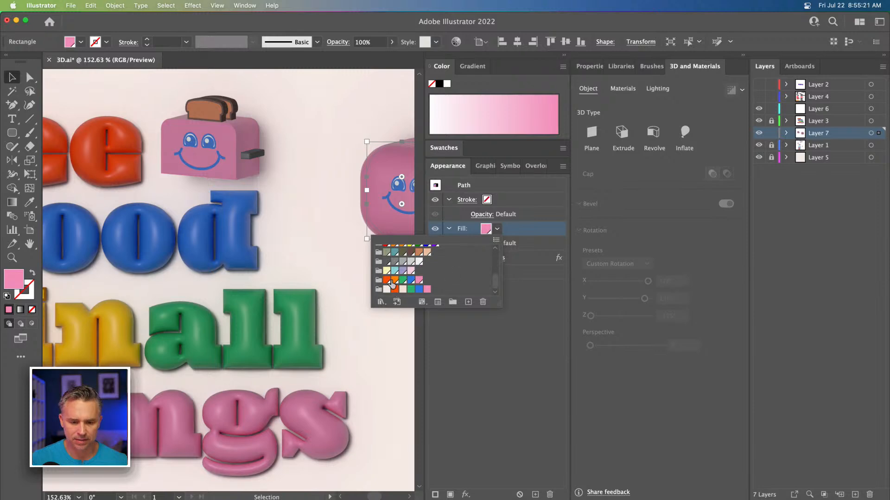
{"action": "scroll", "coordinate": [394, 281], "scroll_direction": "up", "scroll_amount": 3}
{"action": "left_click", "coordinate": [403, 250]}
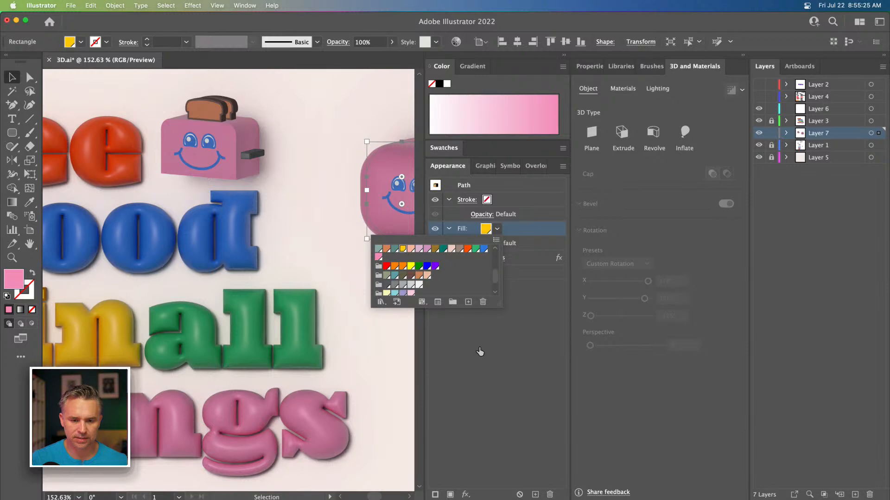
{"action": "left_click", "coordinate": [482, 349]}
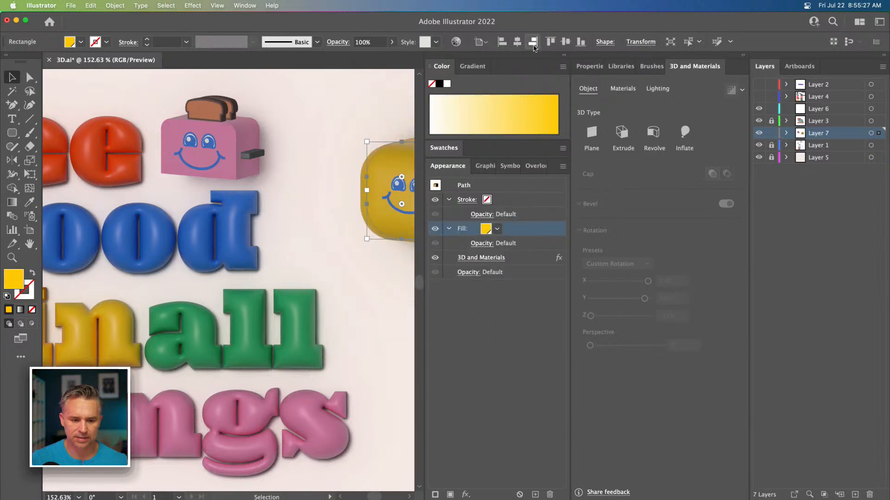
{"action": "left_click", "coordinate": [566, 55]}
{"action": "left_click", "coordinate": [292, 111]}
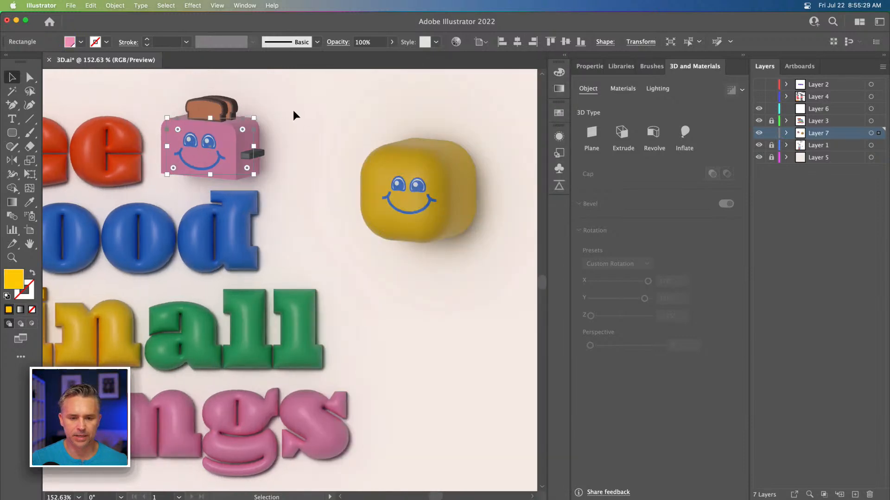
Step: Scale the yellow face shape down to about 81 × 76 px and move it to the right of "good"
{"action": "left_click", "coordinate": [316, 160]}
{"action": "left_click_drag", "start_coordinate": [316, 159], "coordinate": [383, 157]}
{"action": "left_click_drag", "start_coordinate": [438, 164], "coordinate": [345, 205]}
{"action": "left_click", "coordinate": [402, 175]}
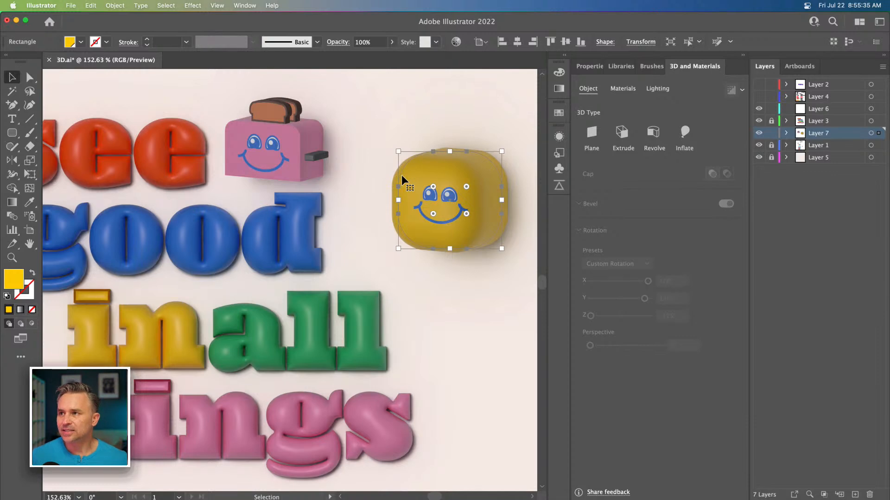
{"action": "key", "text": "space"}
{"action": "left_click_drag", "start_coordinate": [377, 147], "coordinate": [400, 150]}
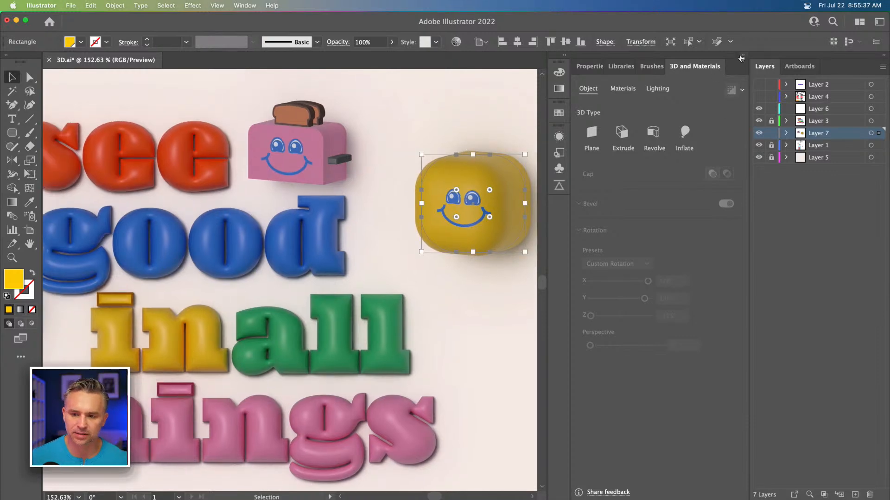
{"action": "left_click", "coordinate": [742, 56]}
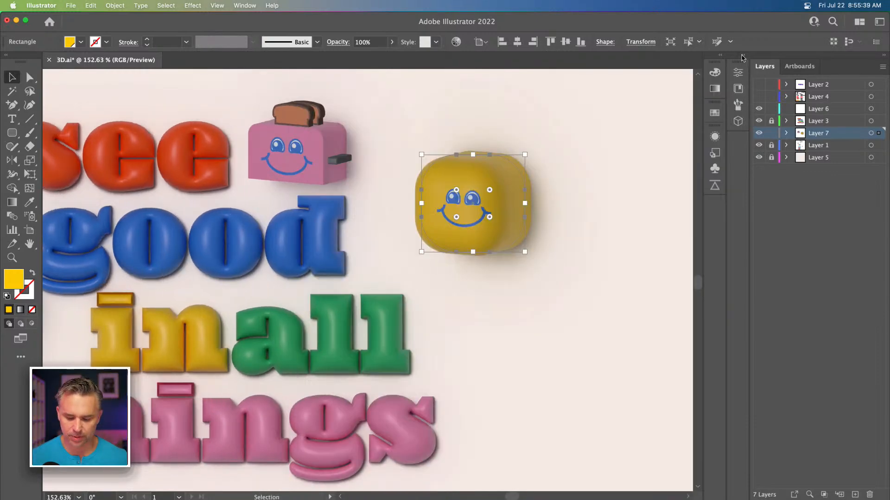
{"action": "key", "text": "super+minus"}
{"action": "key", "text": "super+minus"}
{"action": "key", "text": "space"}
{"action": "left_click_drag", "start_coordinate": [254, 246], "coordinate": [412, 176]}
{"action": "left_click", "coordinate": [175, 123]}
{"action": "mouse_move", "coordinate": [512, 186]}
{"action": "left_mouse_down"}
{"action": "mouse_move", "coordinate": [496, 188]}
{"action": "mouse_move", "coordinate": [526, 187]}
{"action": "mouse_move", "coordinate": [513, 193]}
{"action": "left_mouse_up"}
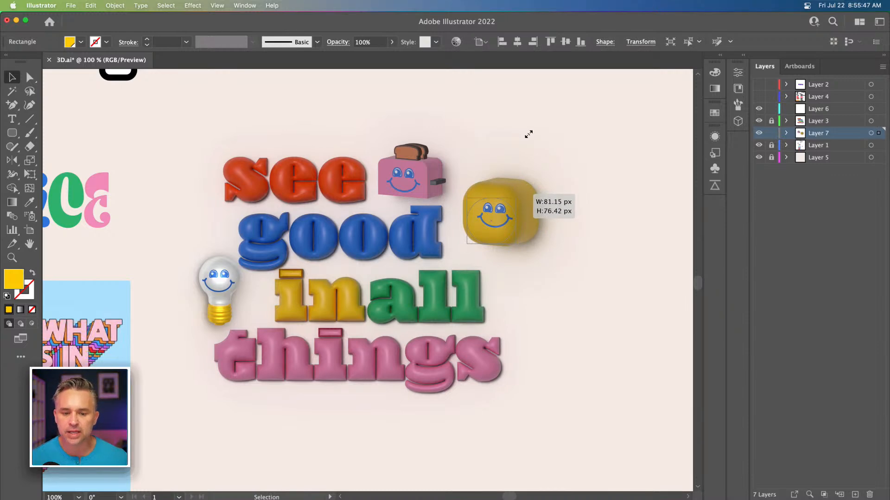
{"action": "left_click_drag", "start_coordinate": [541, 135], "coordinate": [539, 144]}
{"action": "left_click", "coordinate": [535, 150]}
{"action": "left_click_drag", "start_coordinate": [496, 232], "coordinate": [480, 237]}
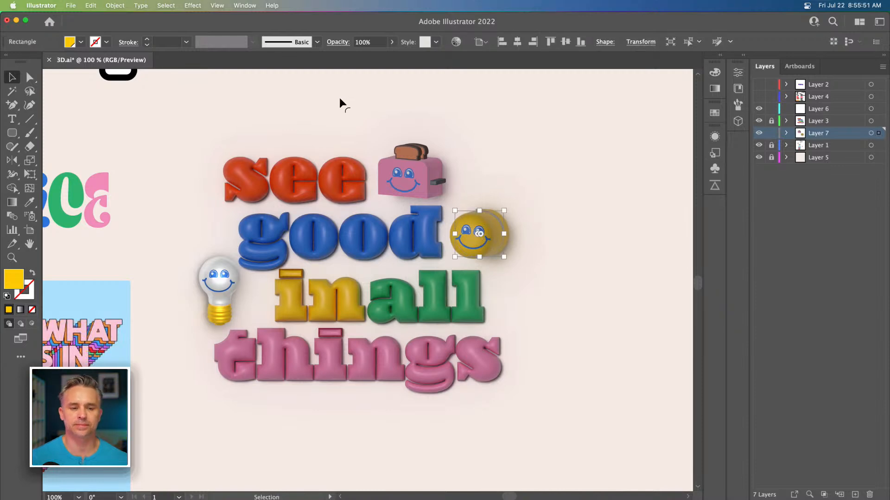
Step: Zoom in to review the yellow face shape's 3D settings and its placement in the composition
{"action": "left_click", "coordinate": [185, 131]}
{"action": "key", "text": "super+equal"}
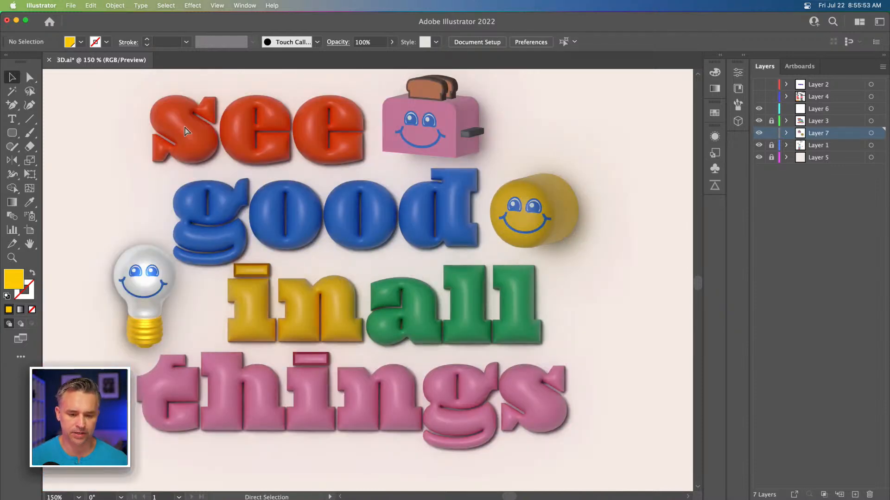
{"action": "scroll", "coordinate": [183, 135], "scroll_direction": "up", "scroll_amount": 2}
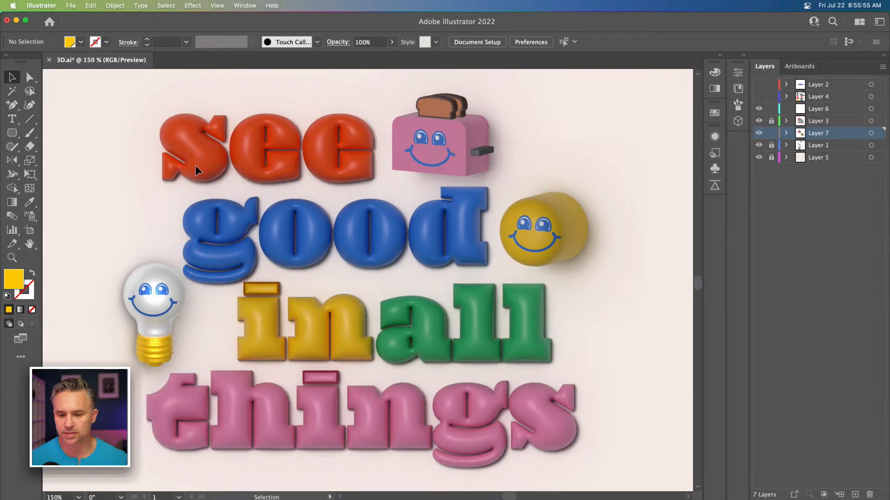
{"action": "left_click", "coordinate": [547, 201]}
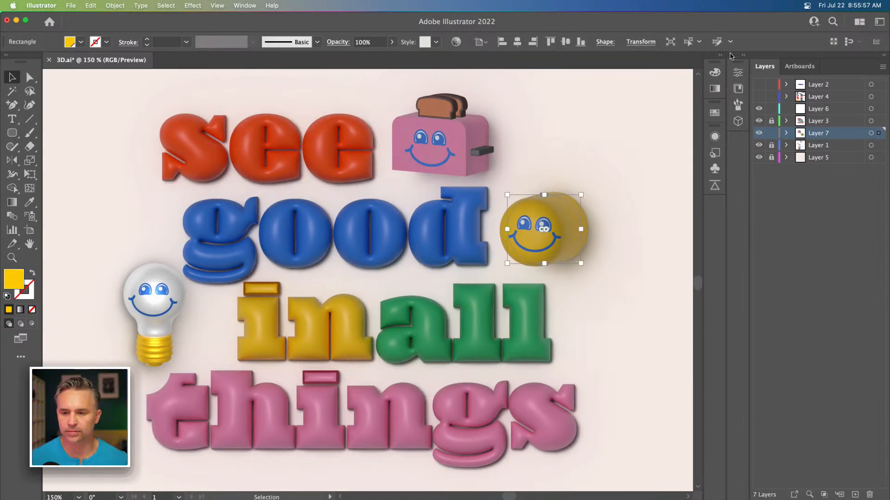
{"action": "left_click", "coordinate": [745, 55]}
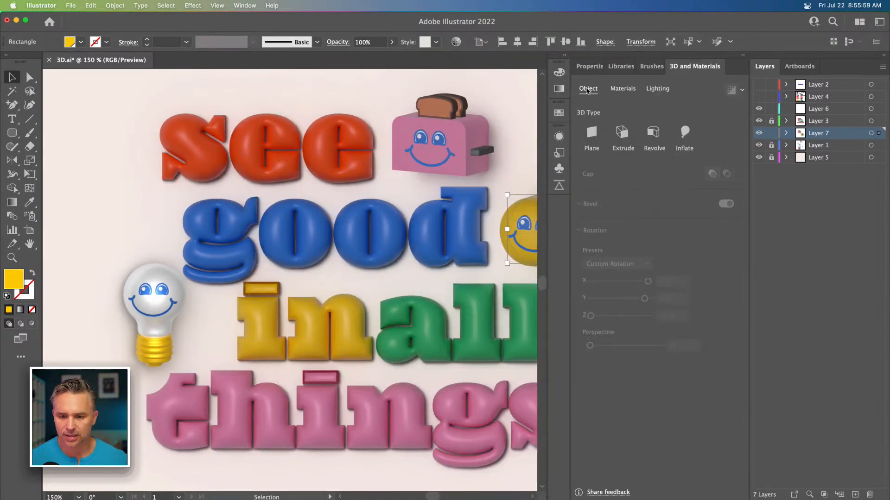
{"action": "left_click", "coordinate": [622, 88]}
{"action": "left_click", "coordinate": [592, 89]}
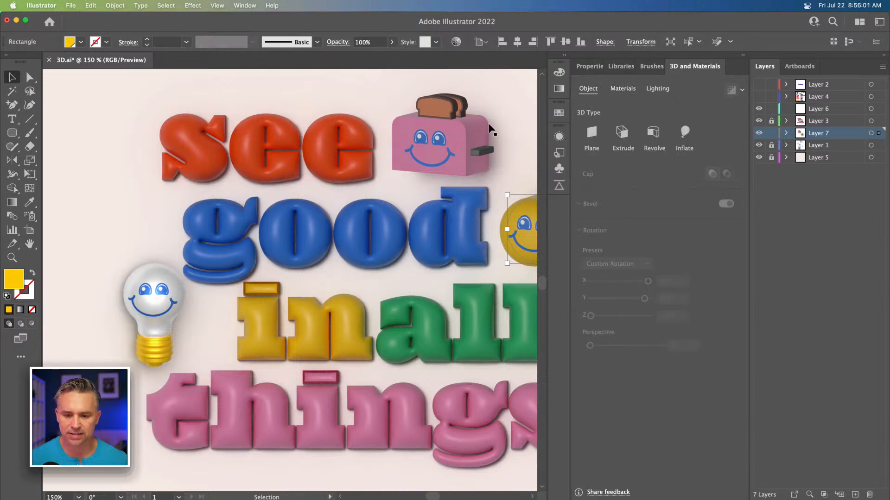
{"action": "left_click_drag", "start_coordinate": [414, 173], "coordinate": [338, 186]}
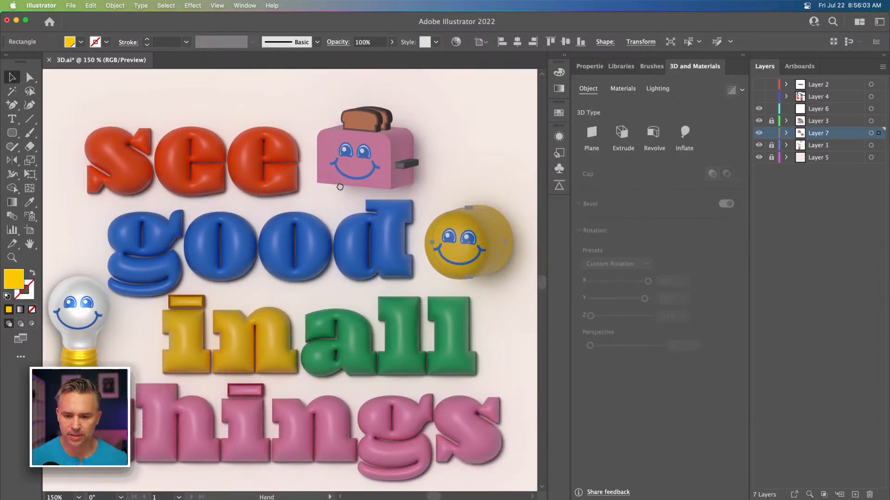
{"action": "left_click", "coordinate": [403, 150]}
{"action": "left_click", "coordinate": [476, 216]}
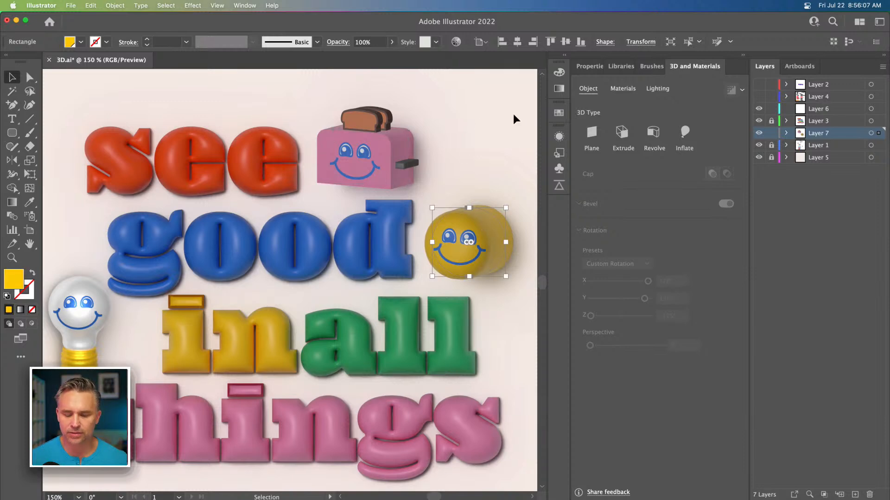
{"action": "left_click", "coordinate": [744, 55]}
{"action": "left_click", "coordinate": [173, 81]}
{"action": "left_click_drag", "start_coordinate": [119, 112], "coordinate": [215, 99]}
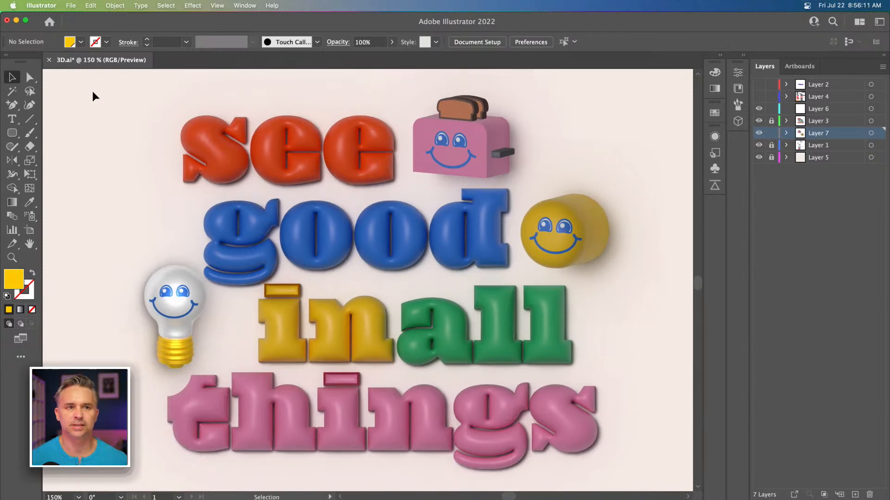